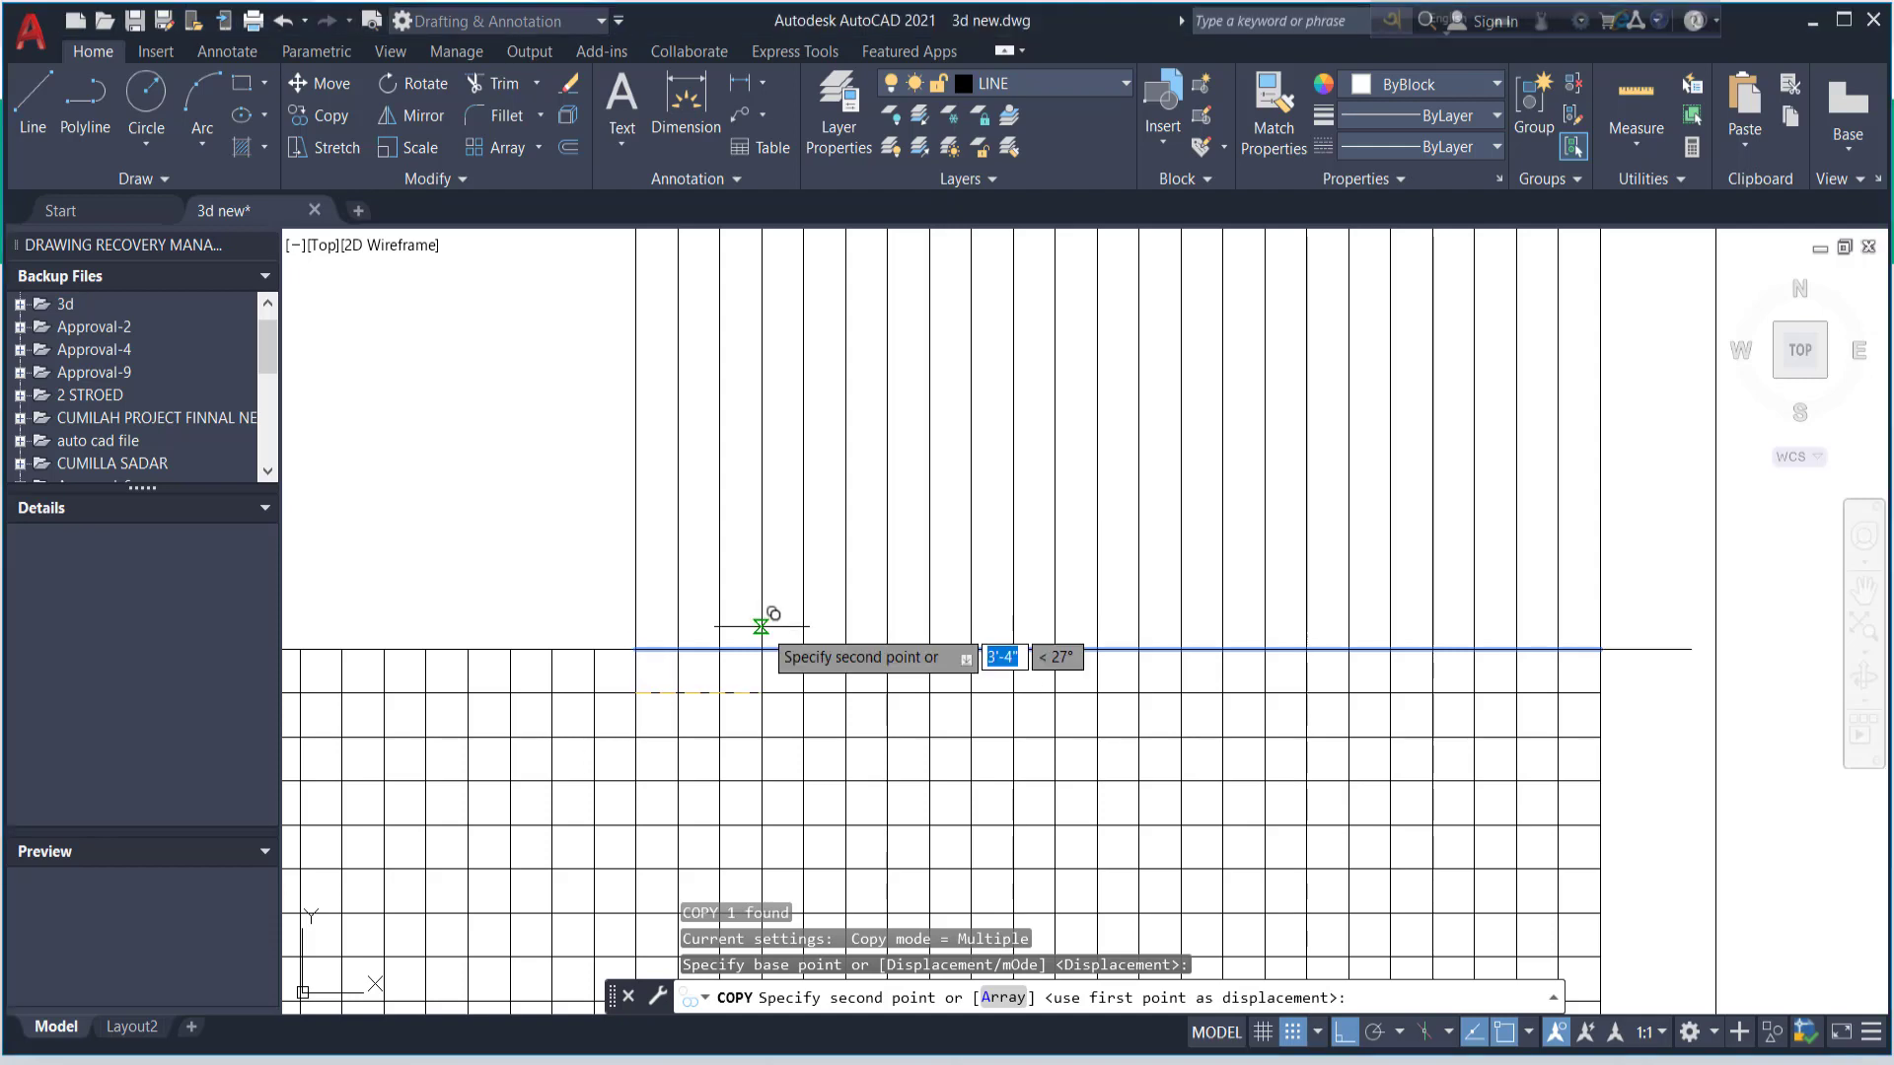
- Copy the long blue horizontal line upward from its left endpoint, placing the first four rows 1'-0" apart
{"action": "key", "text": "Escape"}
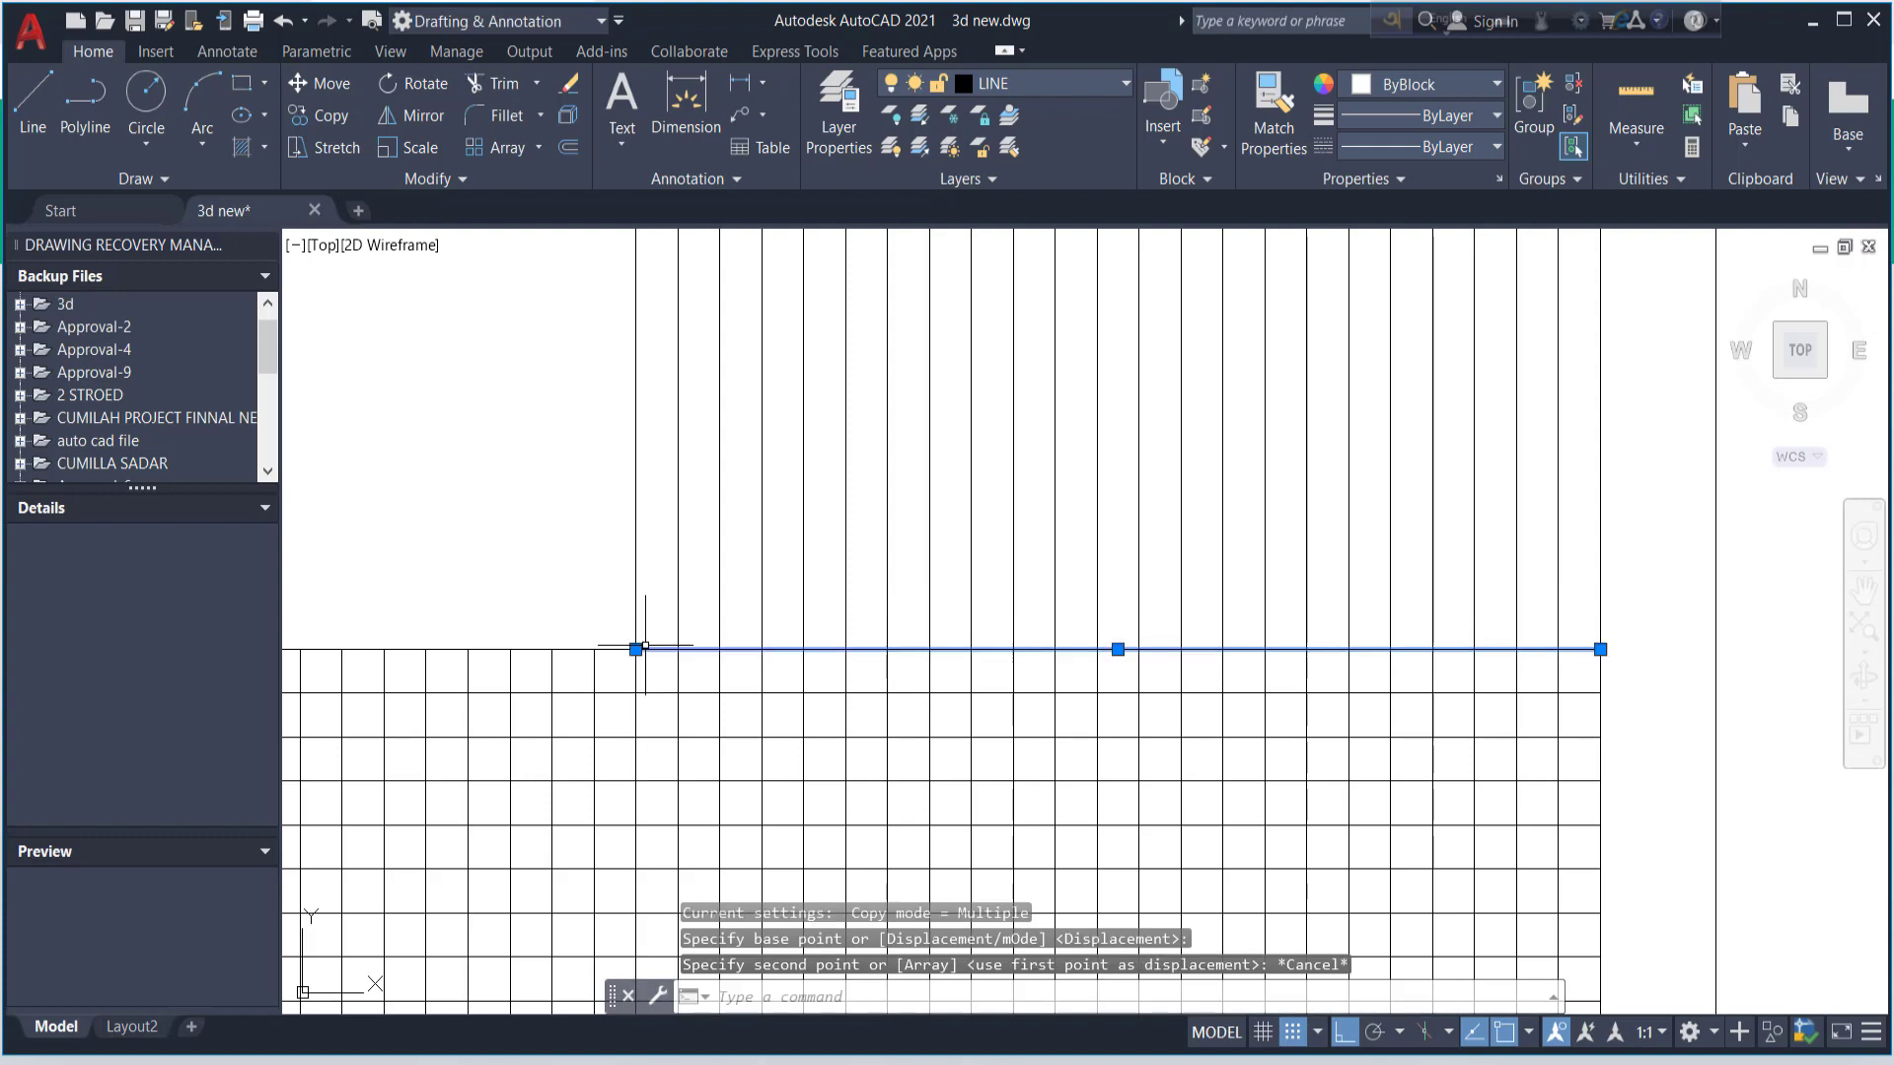
{"action": "type", "text": "co"}
{"action": "key", "text": "Return"}
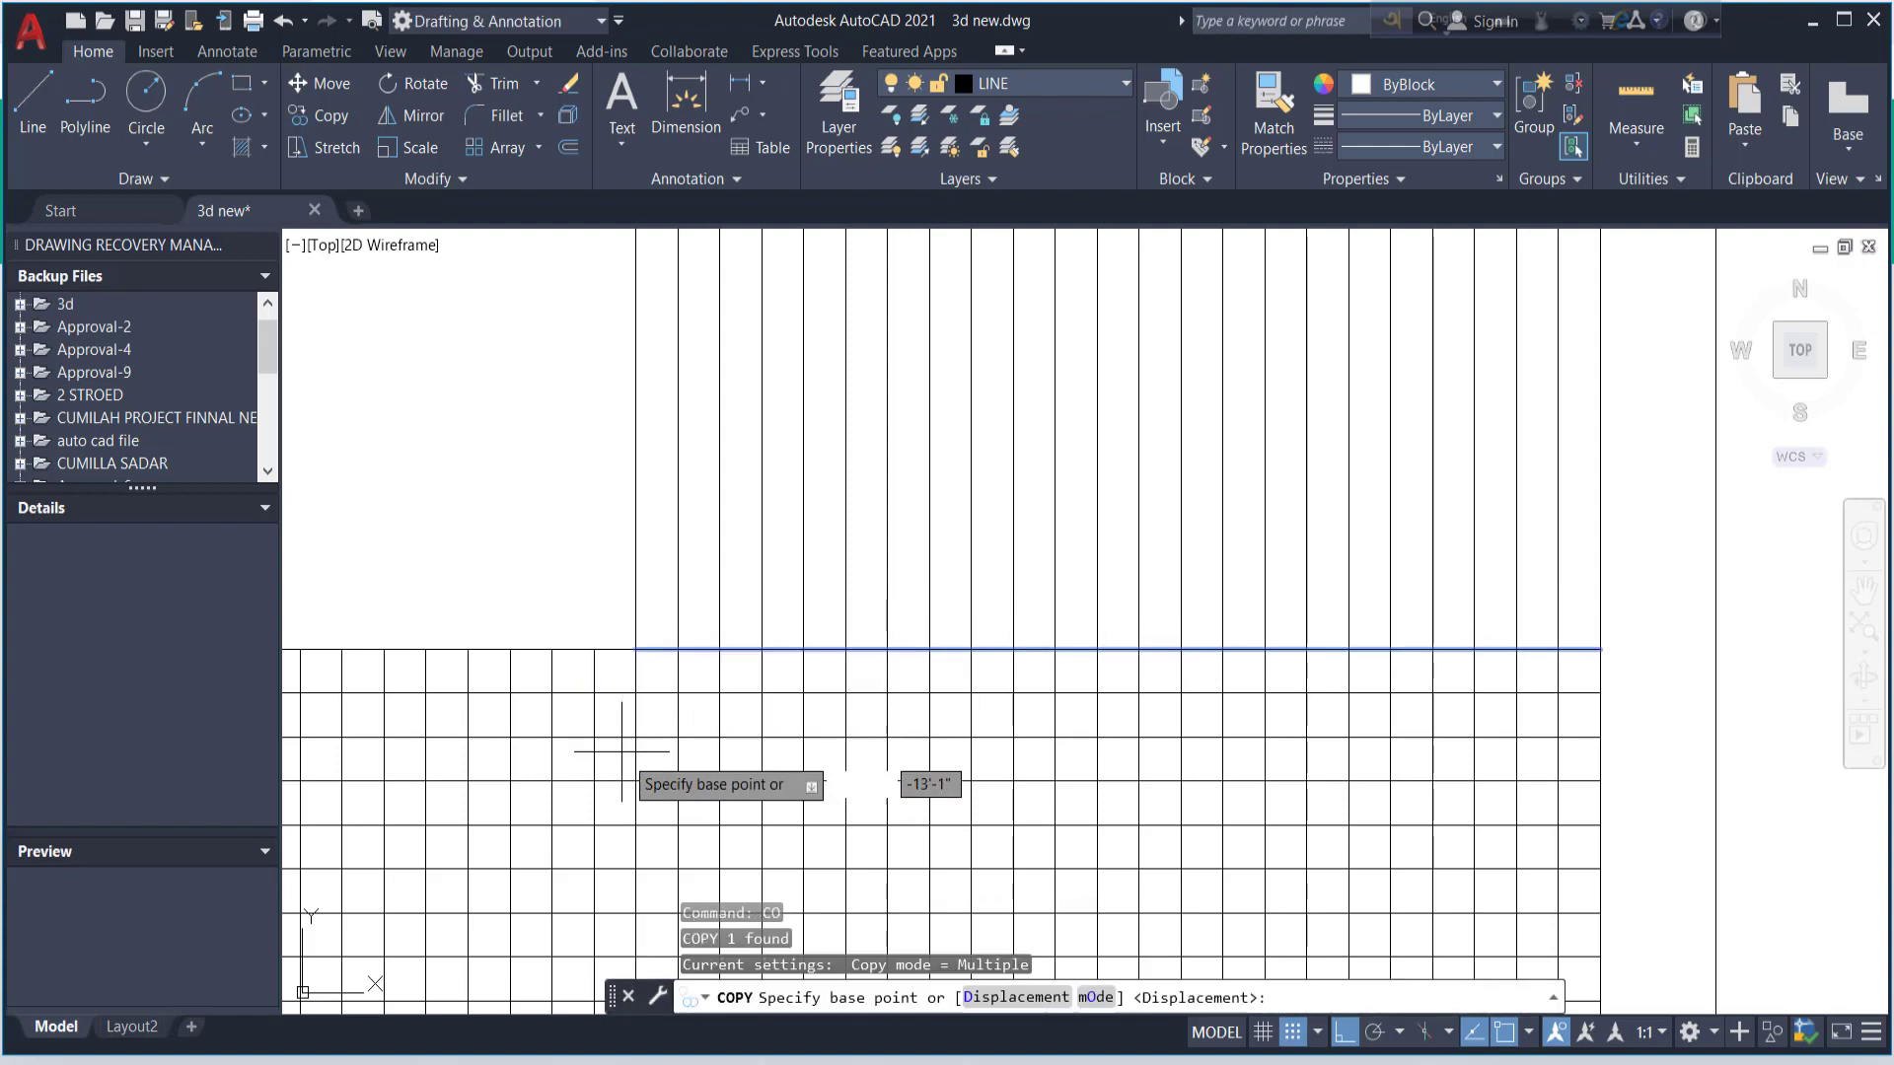
{"action": "scroll", "coordinate": [631, 750], "scroll_direction": "up", "scroll_amount": 1}
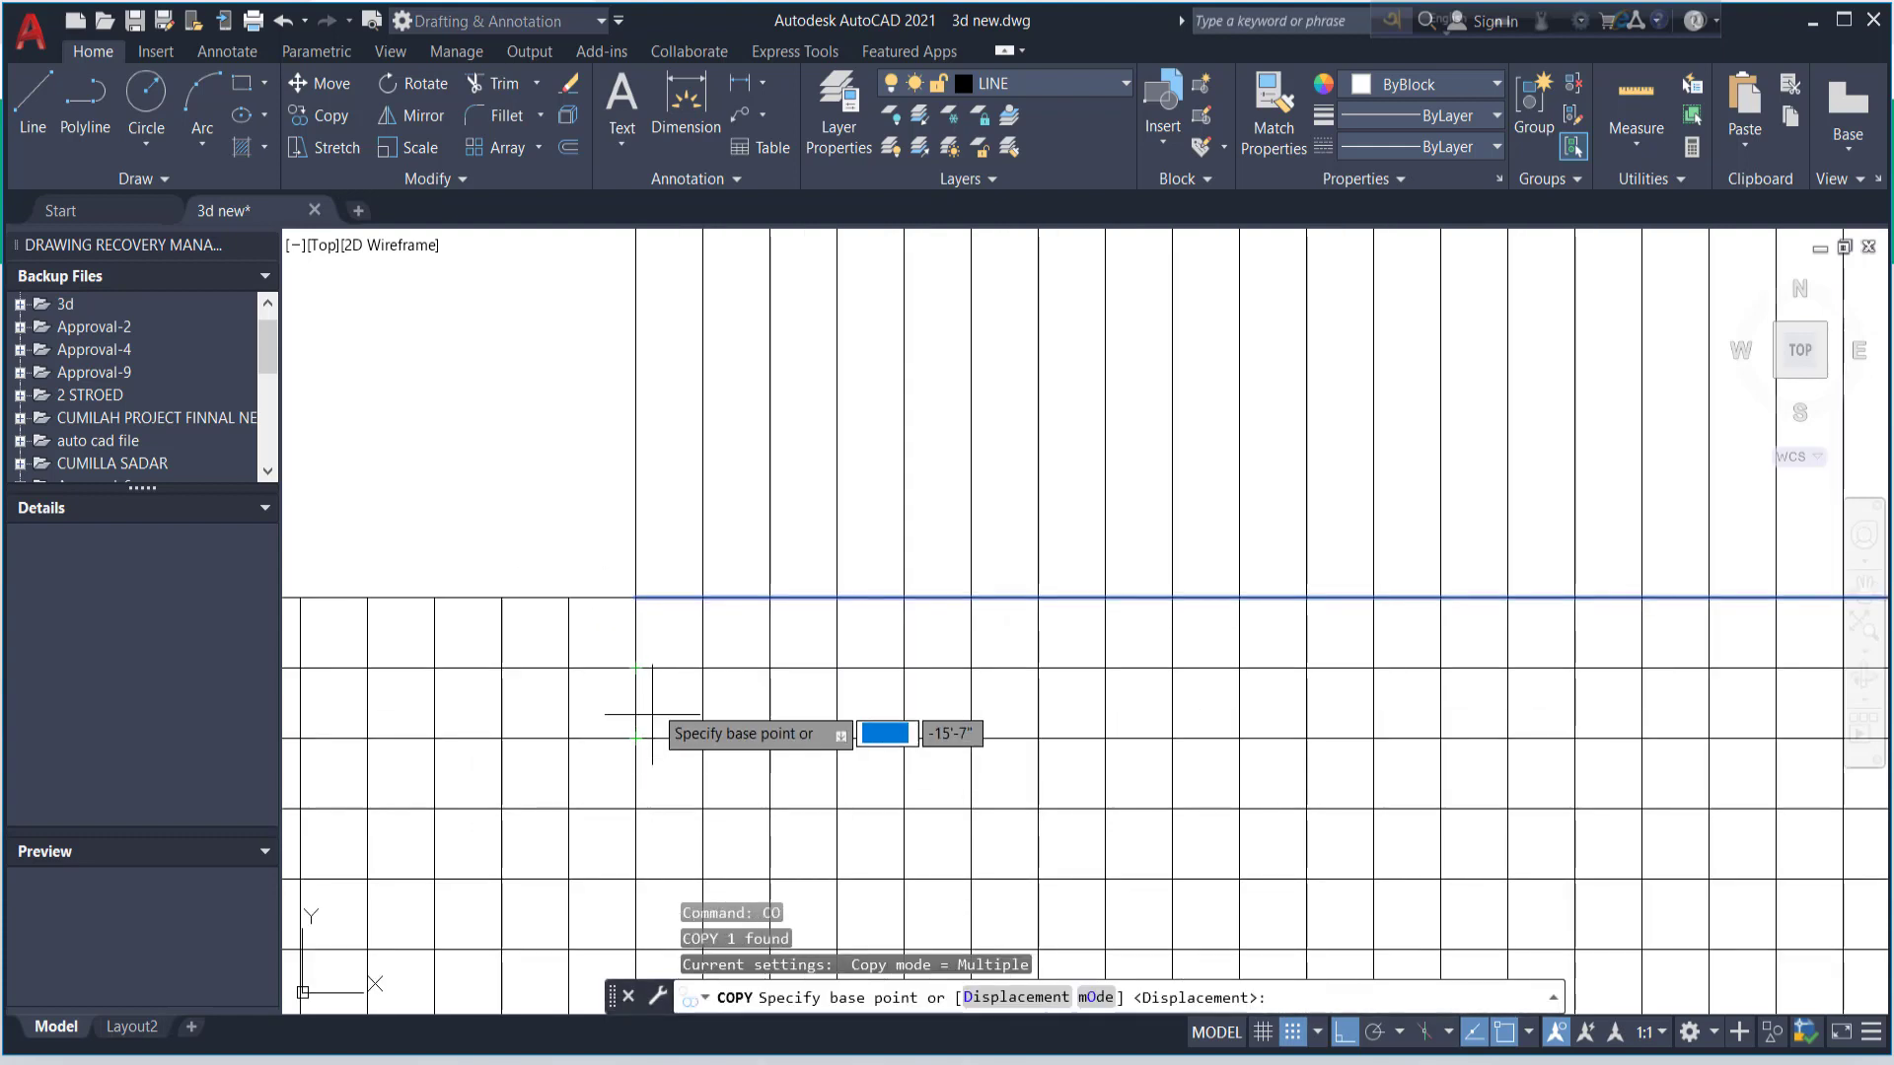
{"action": "left_click", "coordinate": [637, 668]}
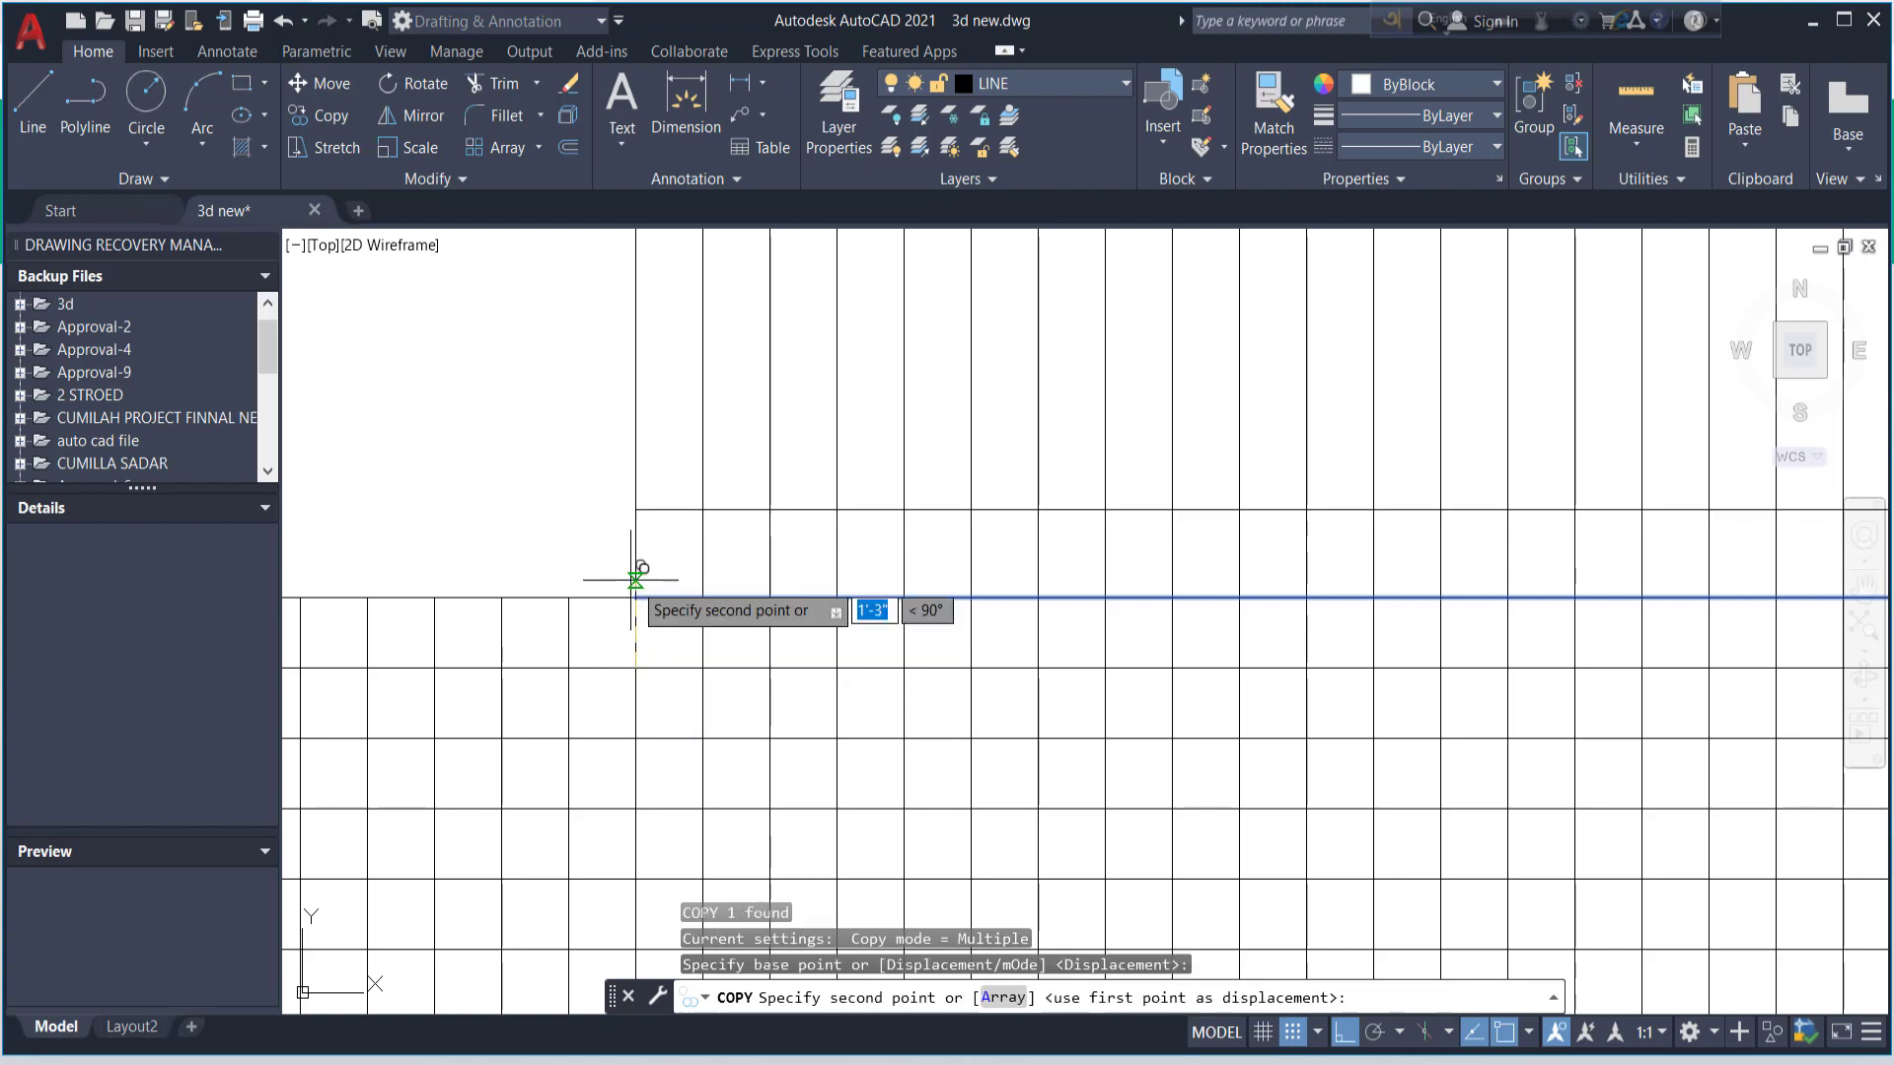
{"action": "left_click", "coordinate": [637, 528]}
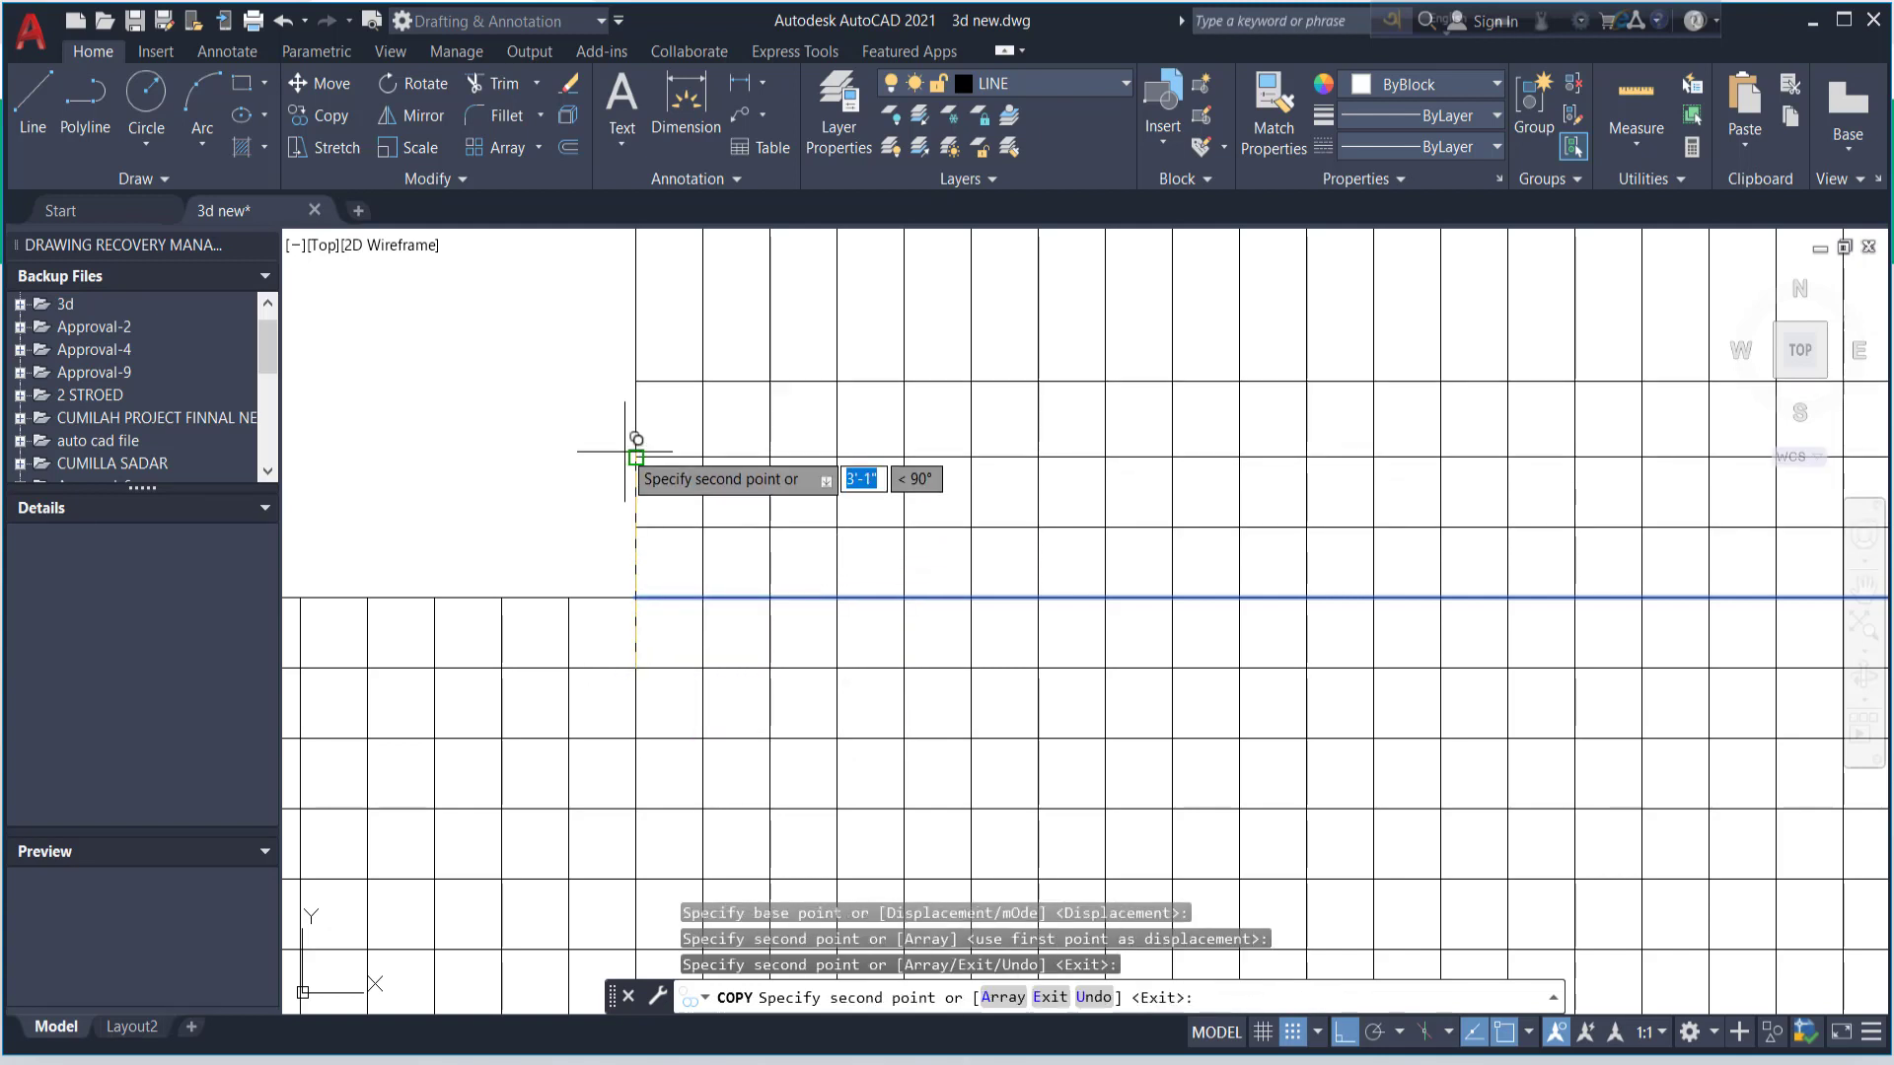
{"action": "left_click", "coordinate": [636, 456]}
{"action": "left_click", "coordinate": [641, 392]}
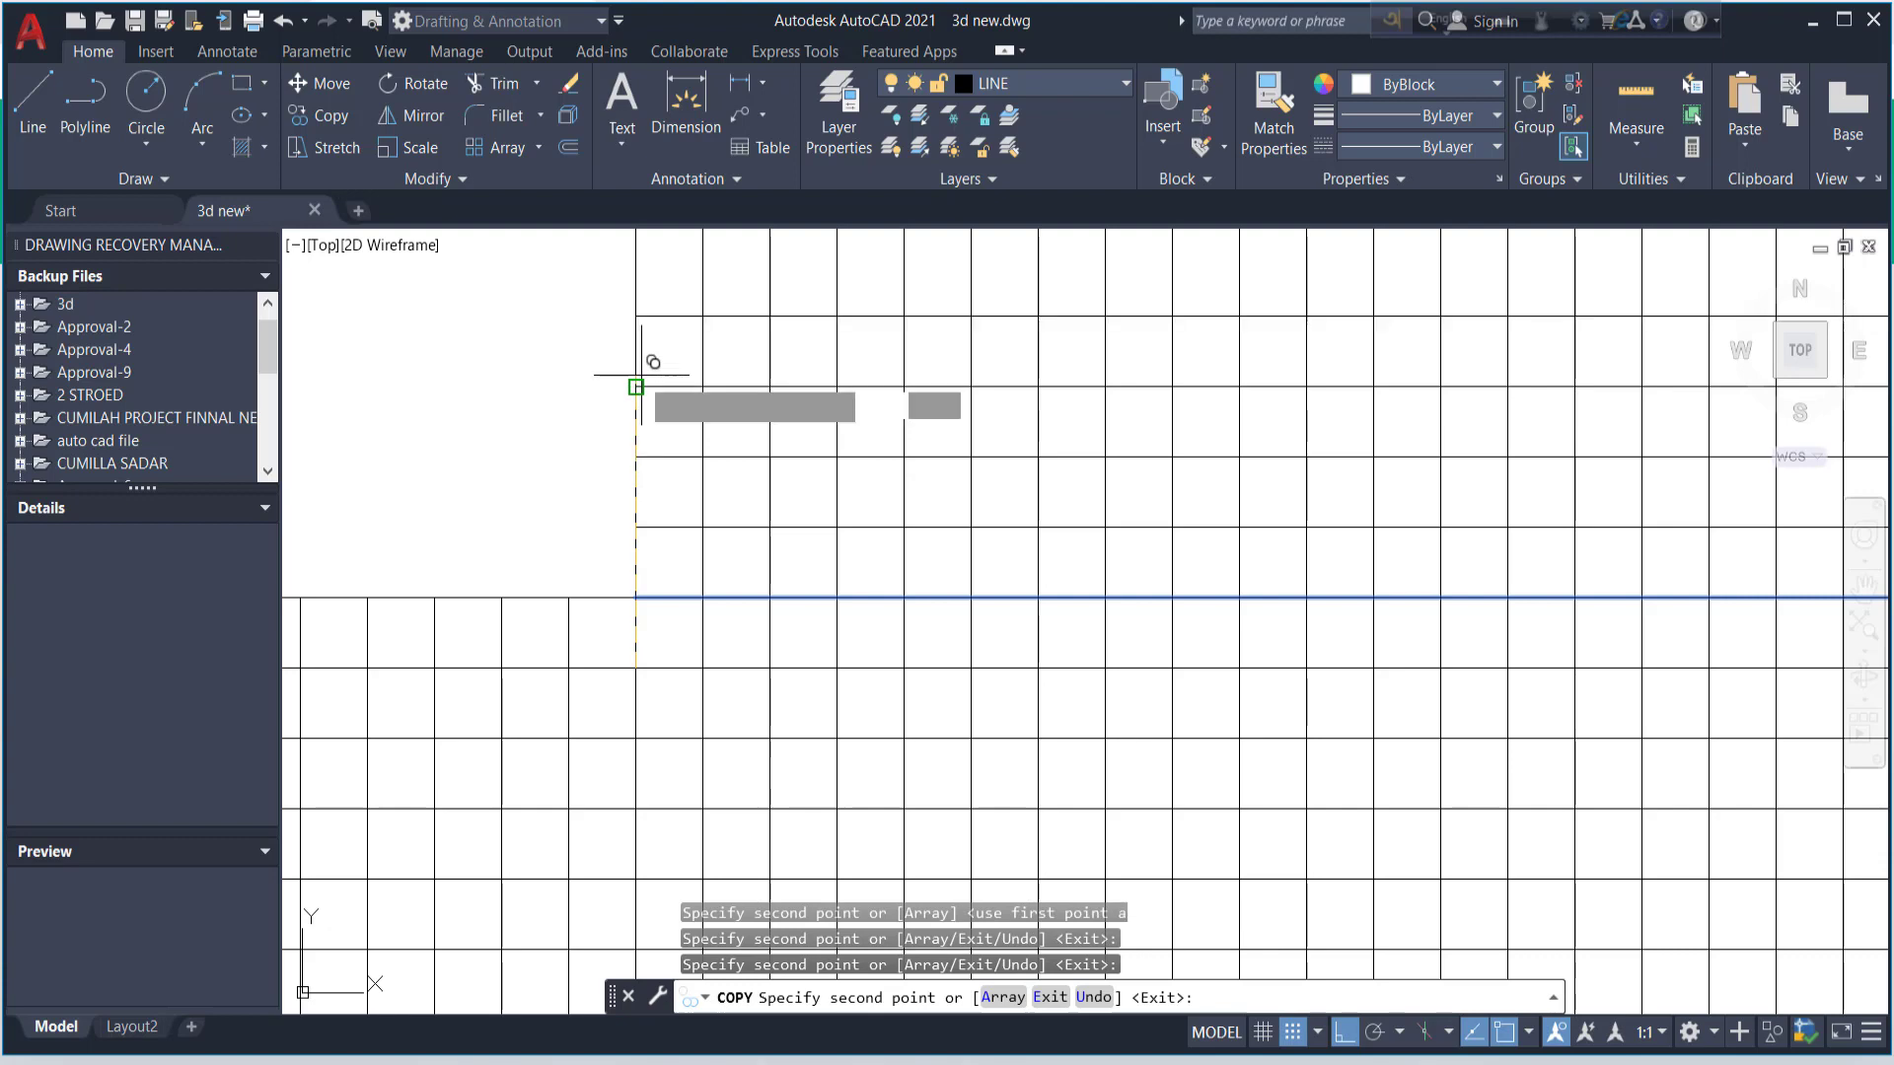
{"action": "scroll", "coordinate": [631, 552], "scroll_direction": "down", "scroll_amount": 1}
{"action": "scroll", "coordinate": [660, 464], "scroll_direction": "down", "scroll_amount": 1}
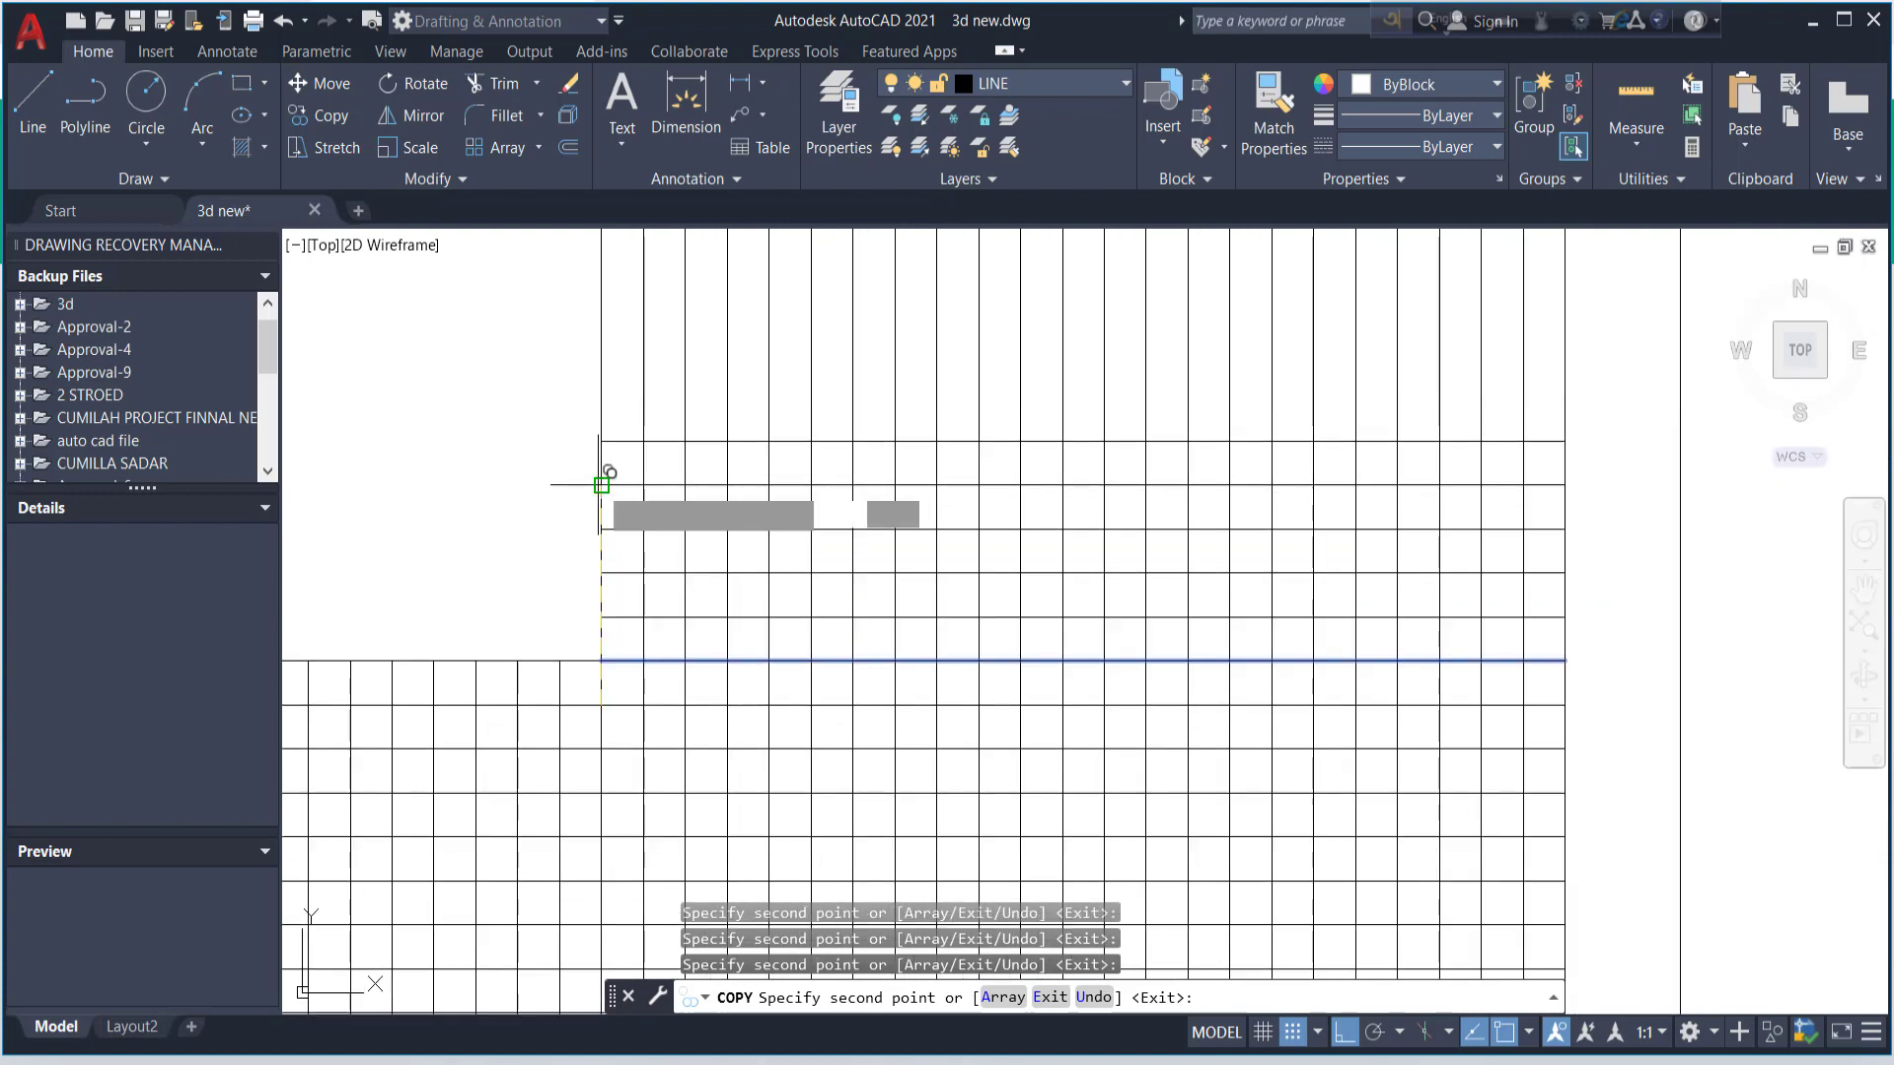
{"action": "left_click", "coordinate": [602, 353]}
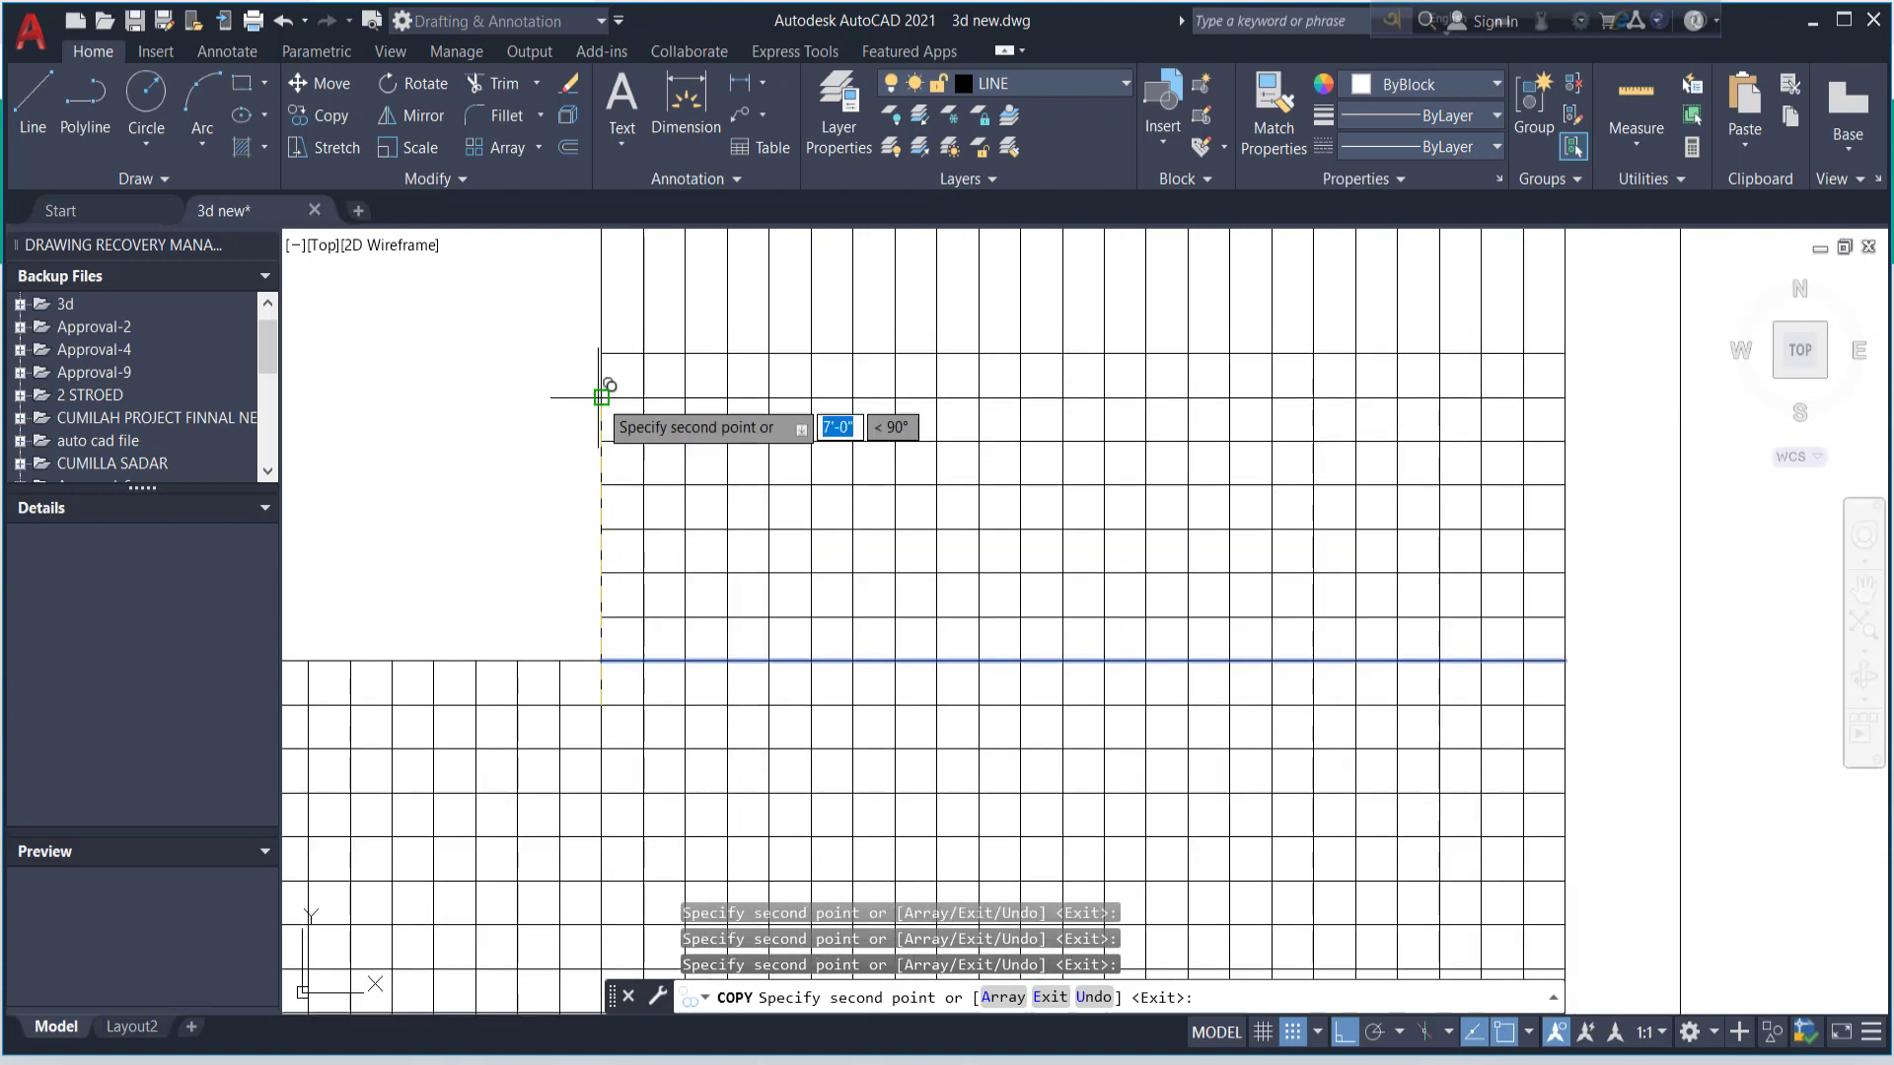
- Keep stacking line copies at 1'-0" spacing, building grid rows up to about 18'-0"
{"action": "scroll", "coordinate": [613, 529], "scroll_direction": "down", "scroll_amount": 1}
{"action": "scroll", "coordinate": [619, 402], "scroll_direction": "up", "scroll_amount": 1}
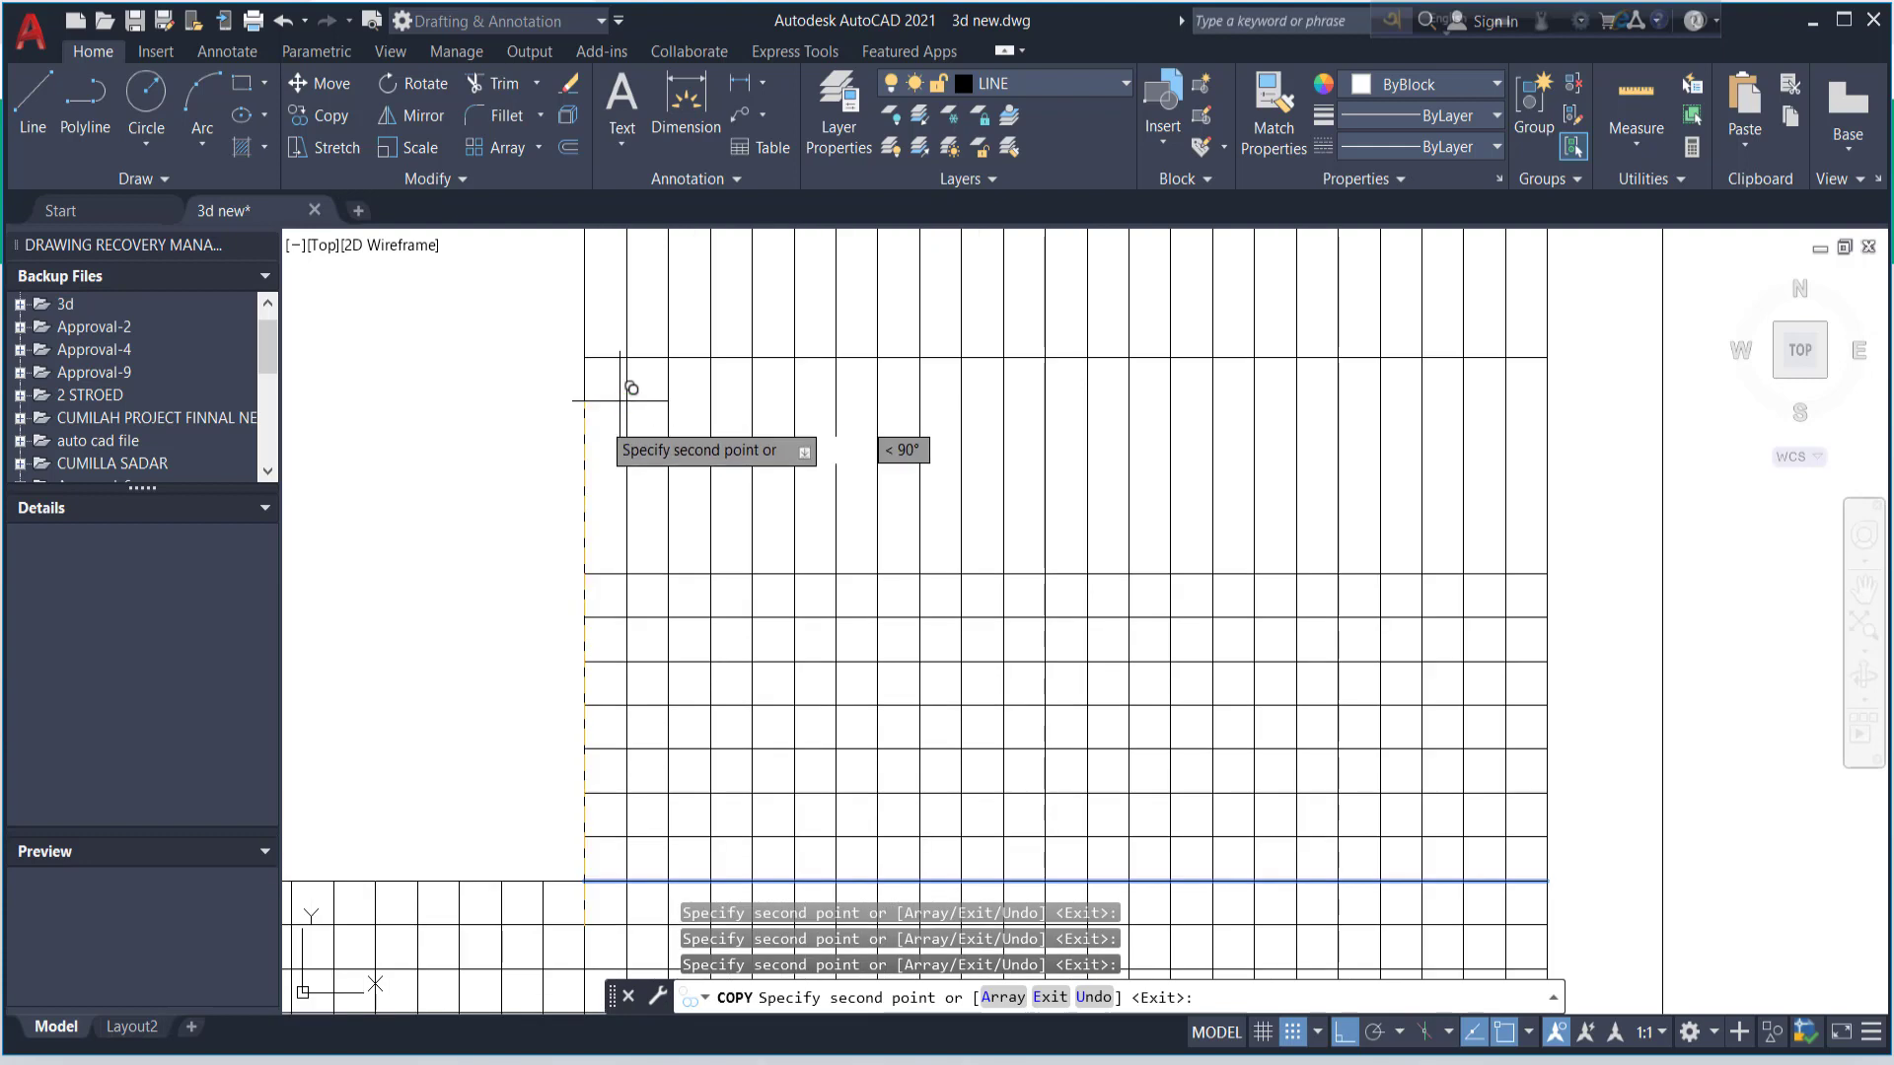
{"action": "left_click", "coordinate": [585, 573]}
{"action": "left_click", "coordinate": [585, 528]}
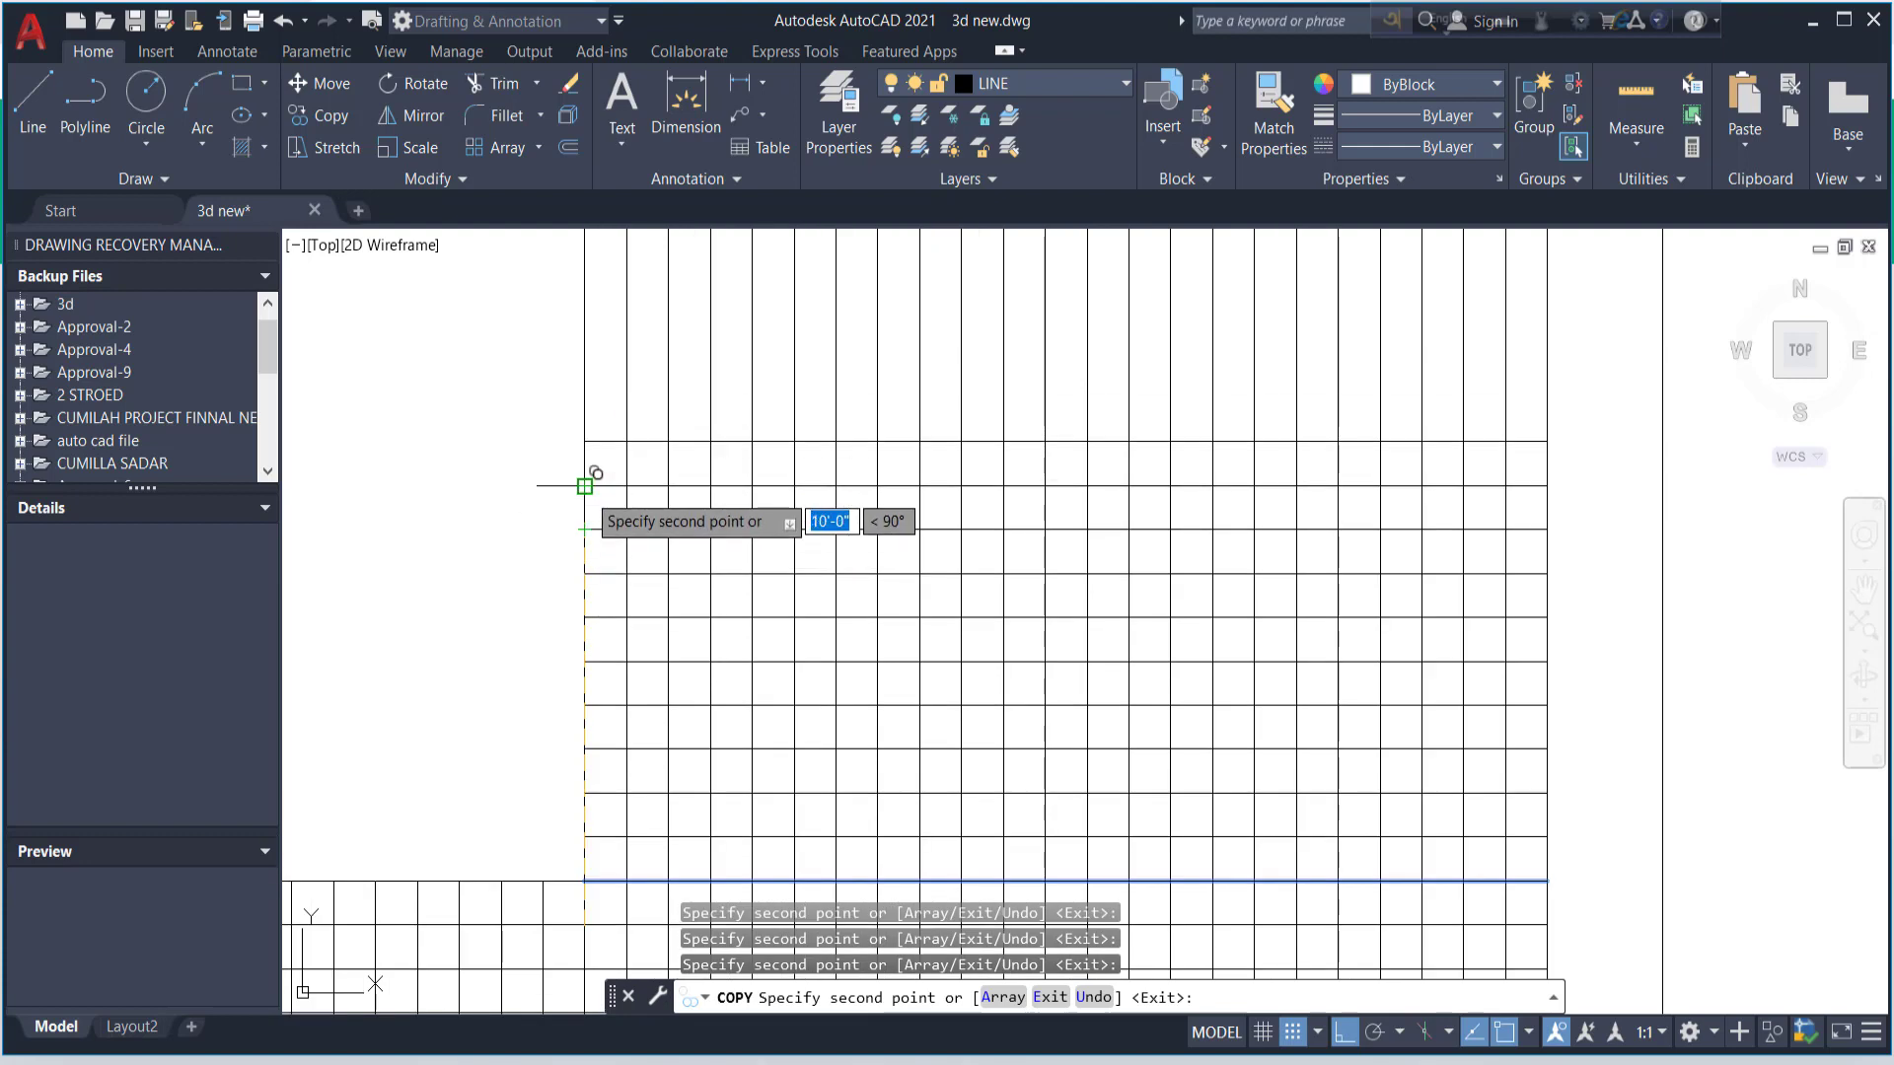
{"action": "left_click", "coordinate": [586, 485]}
{"action": "left_click", "coordinate": [585, 441]}
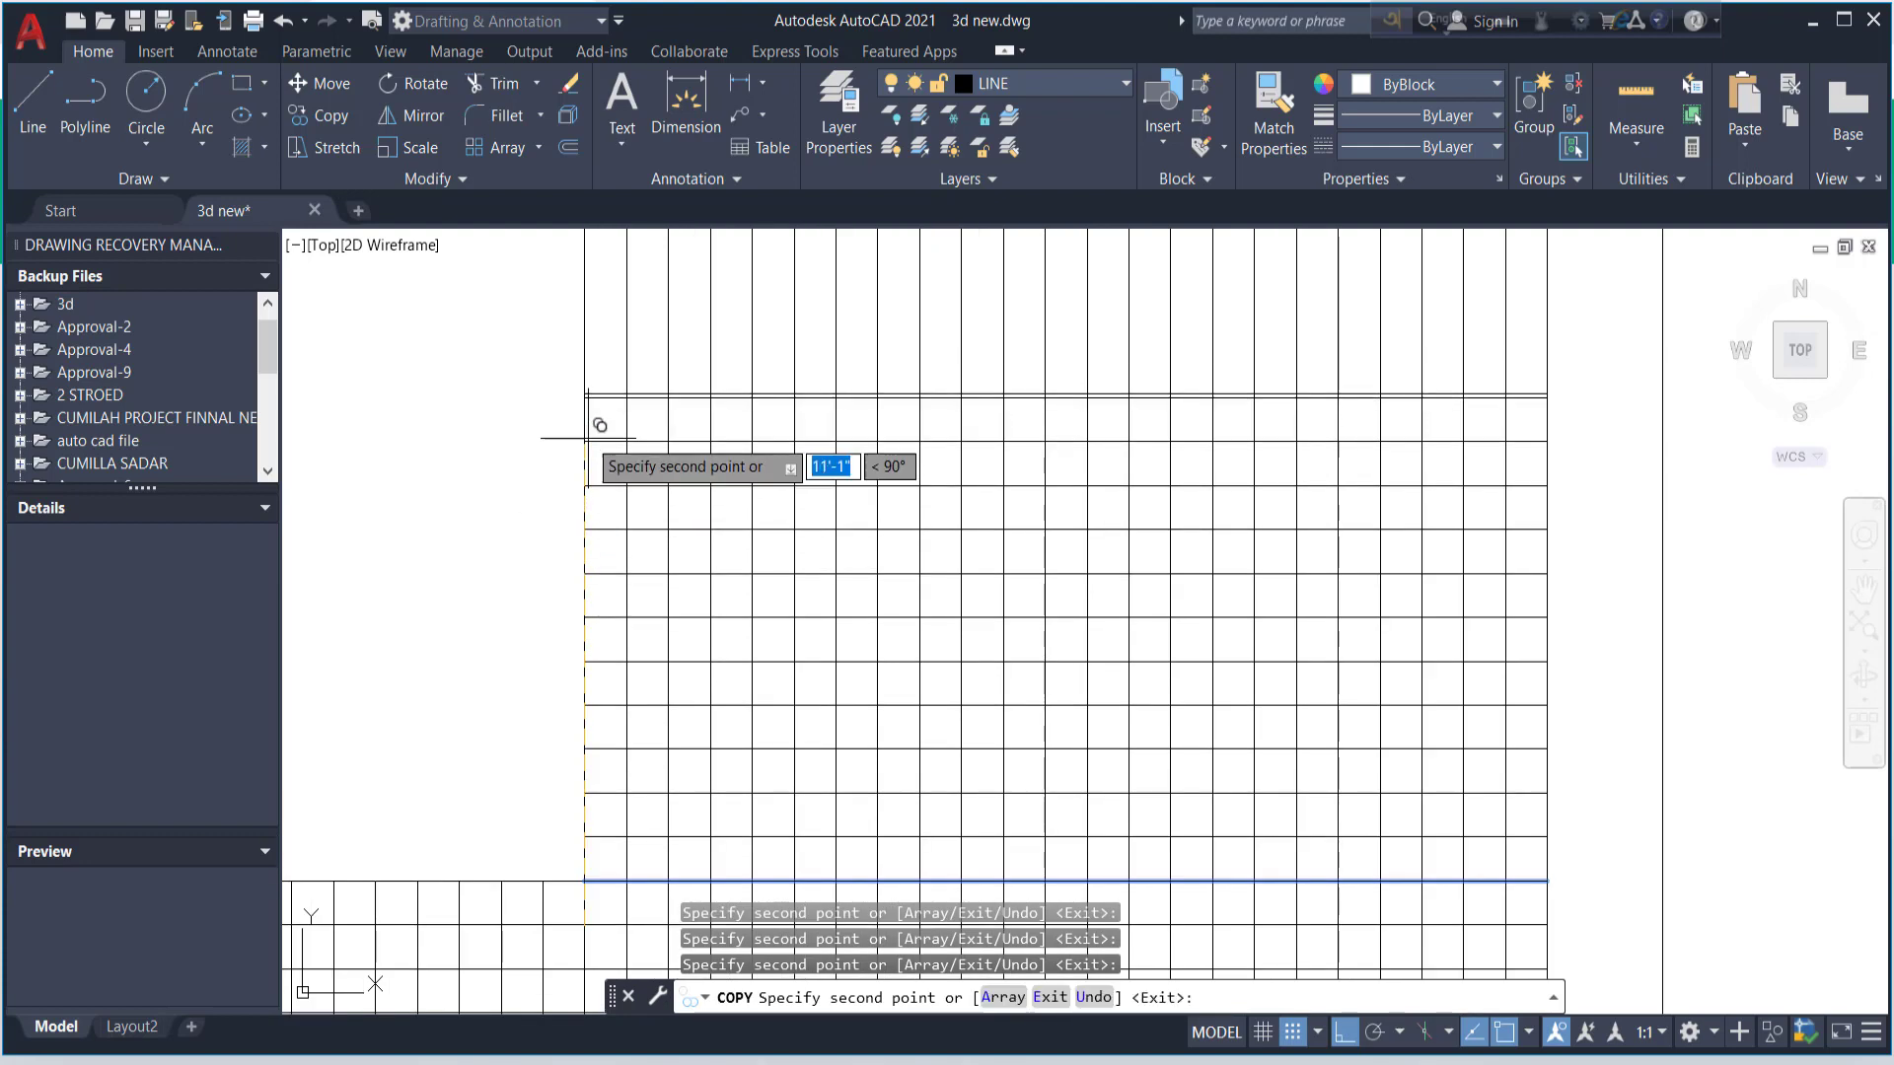
{"action": "scroll", "coordinate": [515, 612], "scroll_direction": "down", "scroll_amount": 3}
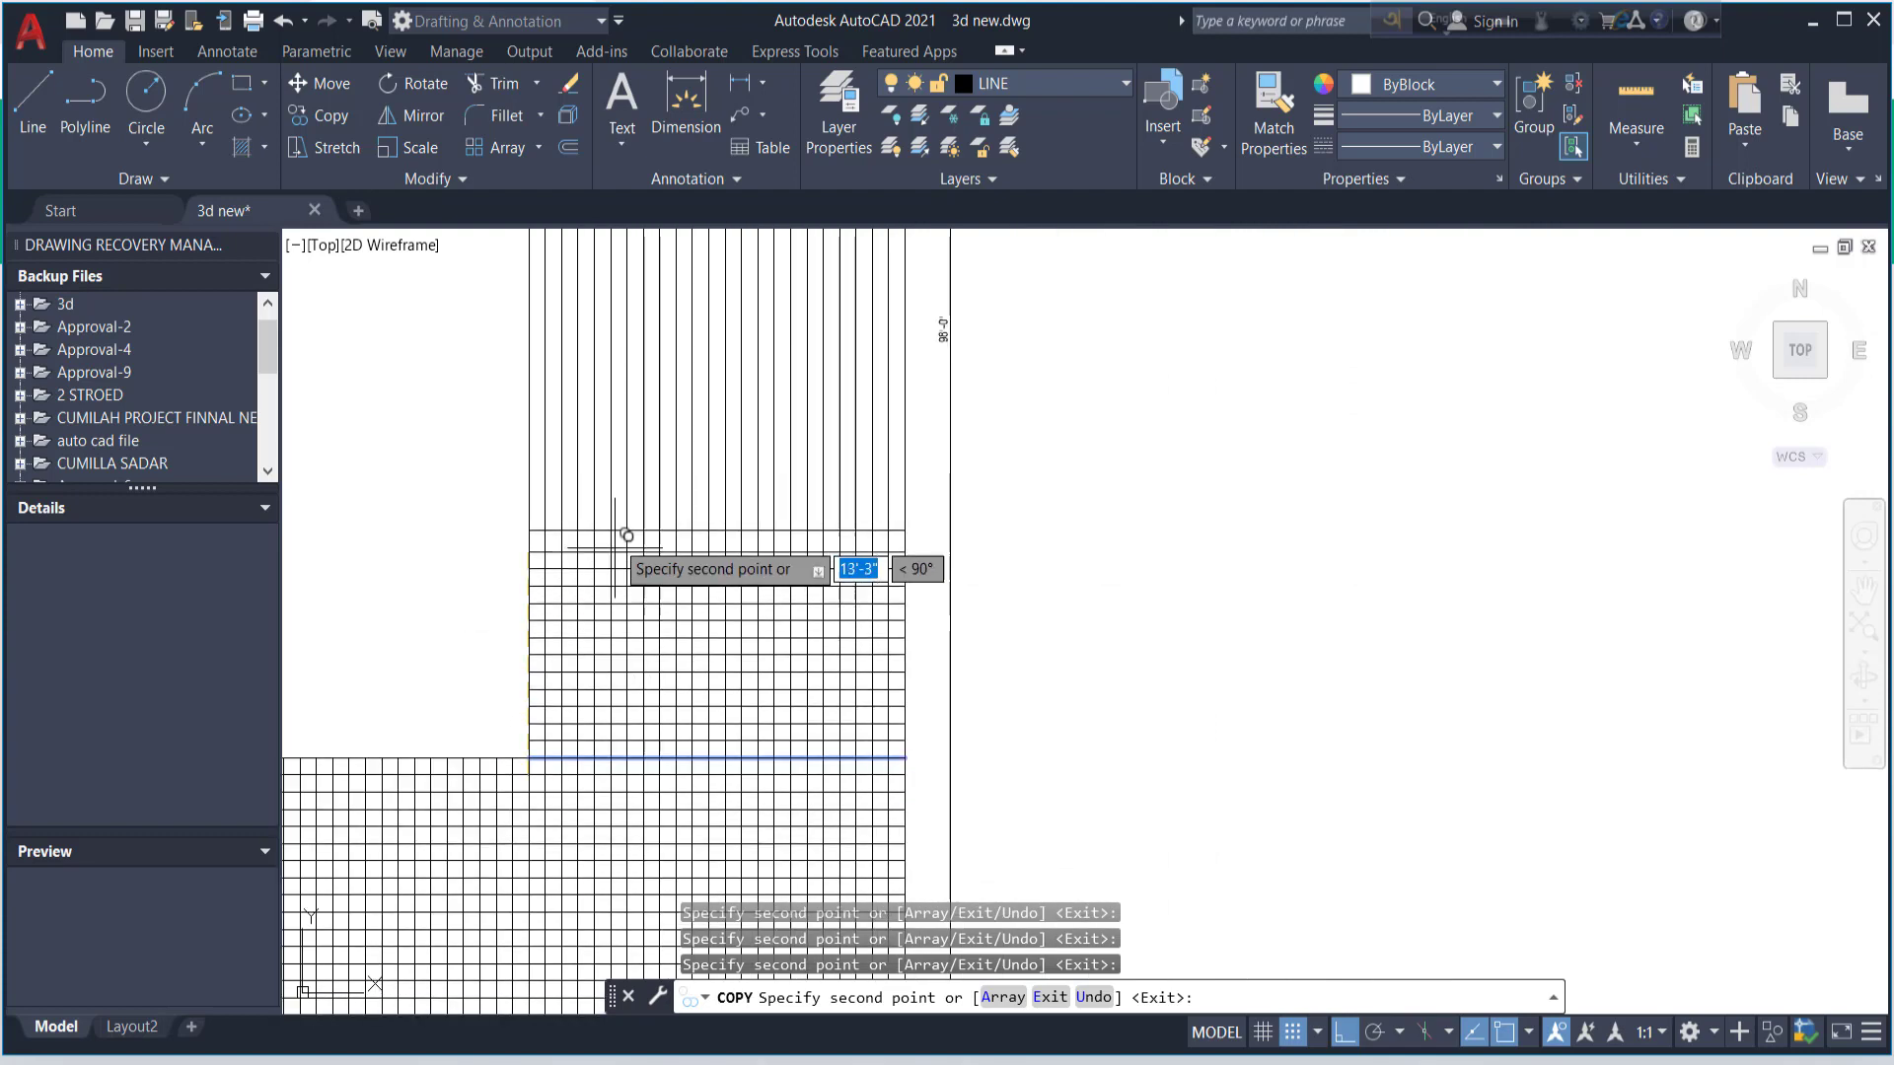
{"action": "scroll", "coordinate": [508, 552], "scroll_direction": "up", "scroll_amount": 3}
{"action": "left_click", "coordinate": [404, 595]}
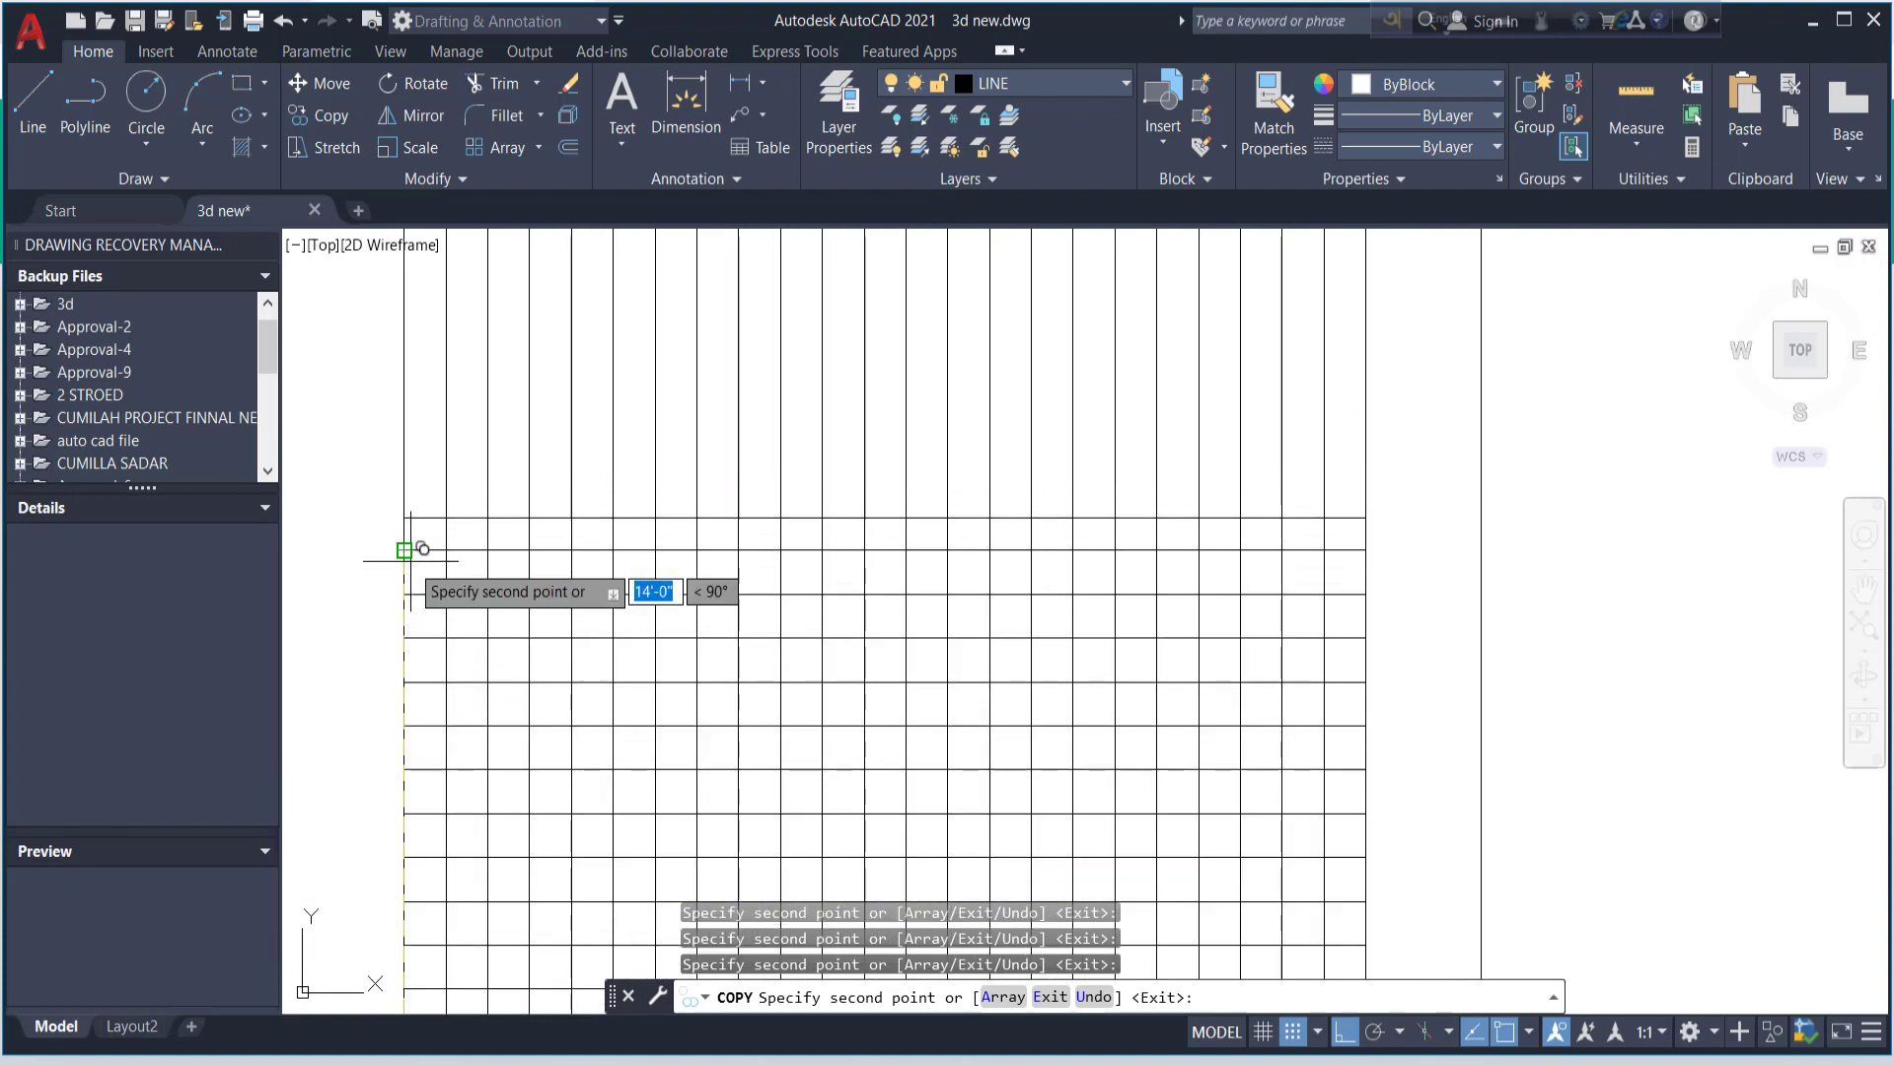
{"action": "left_click", "coordinate": [404, 549]}
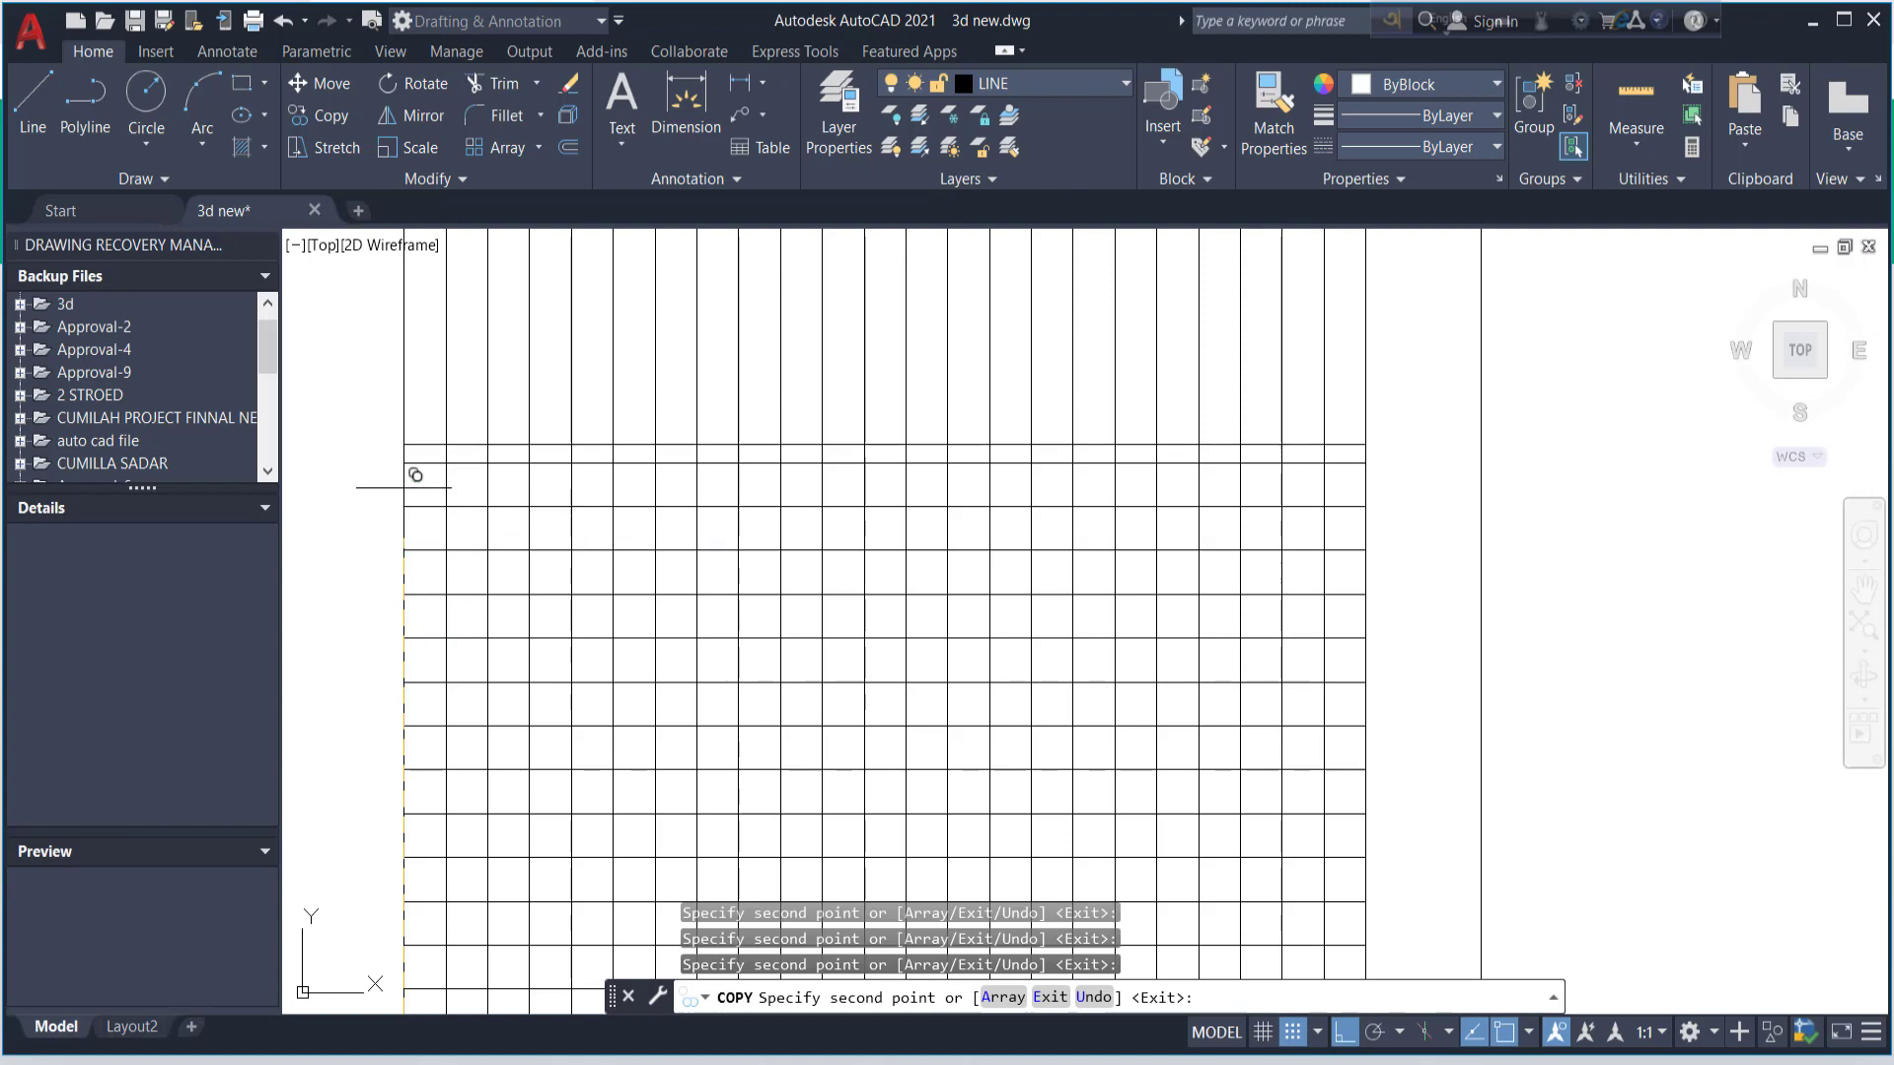
{"action": "left_click", "coordinate": [414, 463]}
{"action": "scroll", "coordinate": [523, 671], "scroll_direction": "down", "scroll_amount": 3}
{"action": "scroll", "coordinate": [483, 597], "scroll_direction": "up", "scroll_amount": 2}
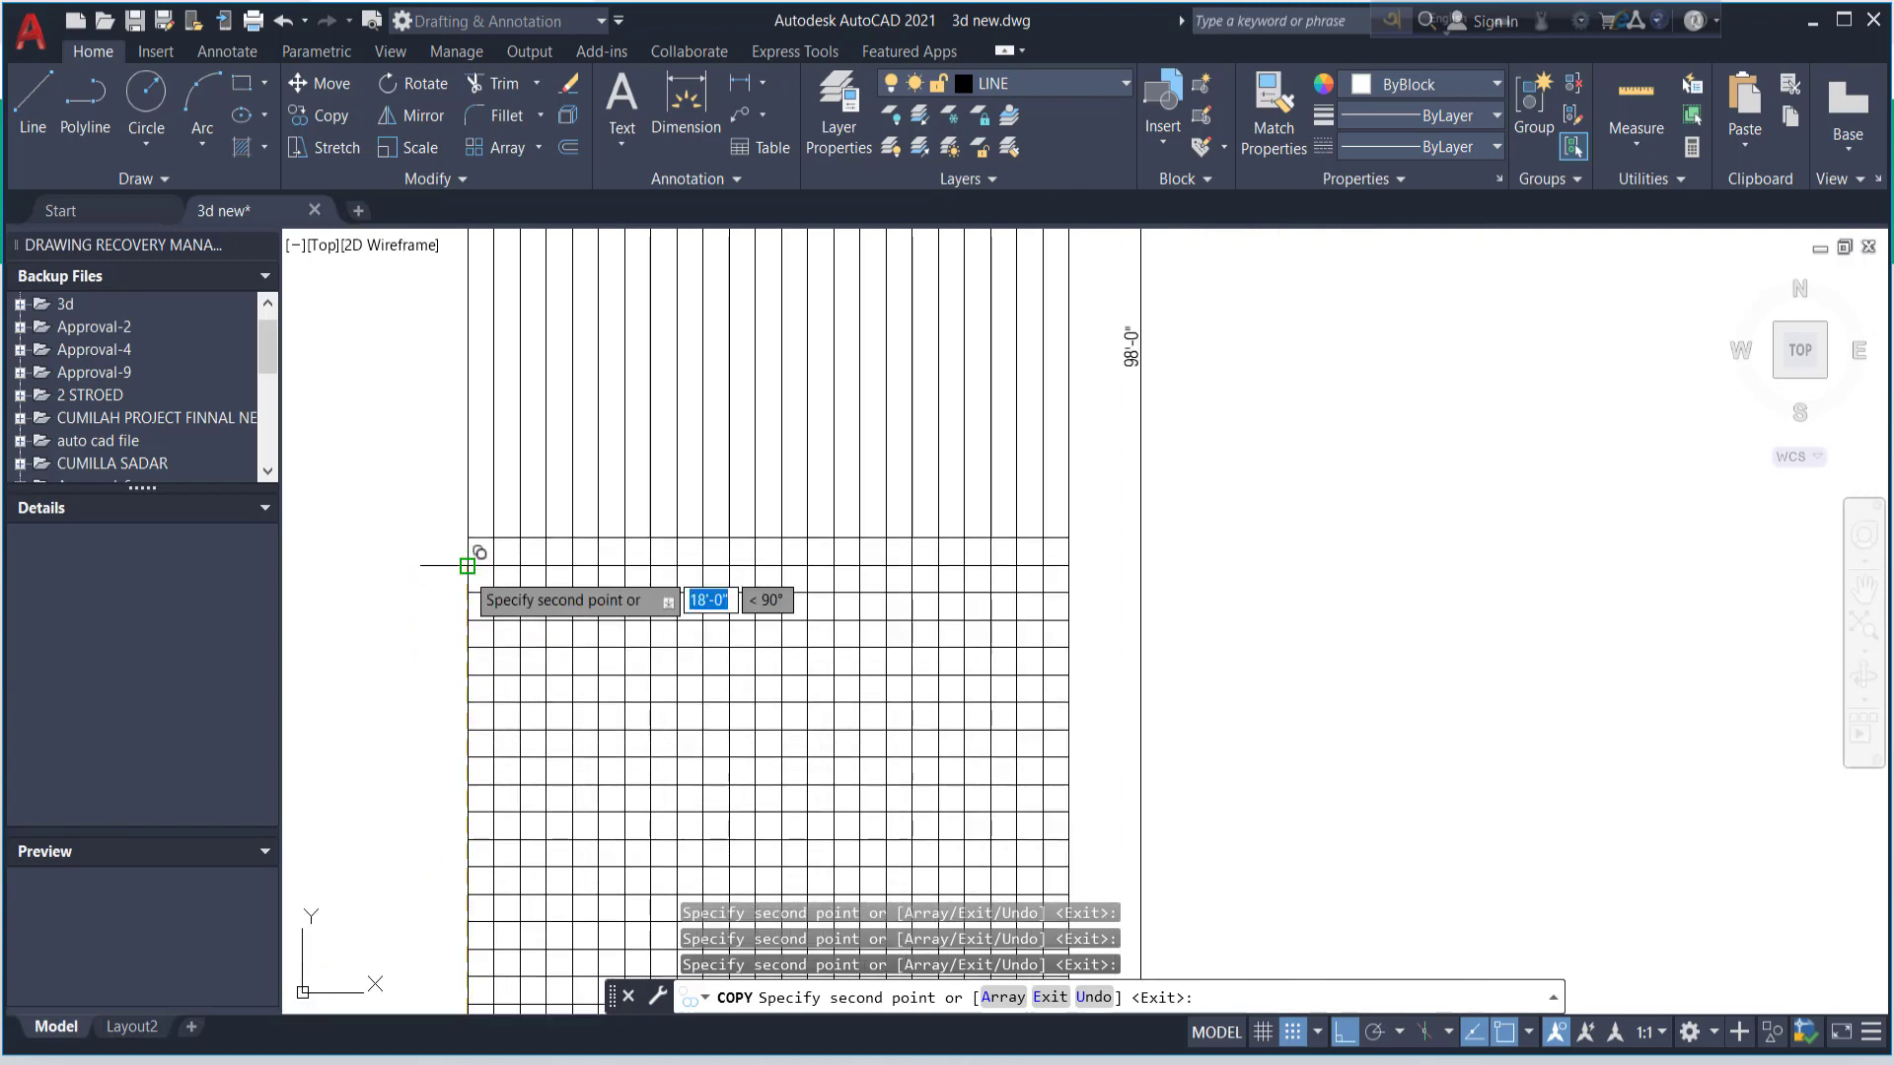
- Place the remaining 1-ft line copies up to about 73'-0", then end the copy command
{"action": "left_click", "coordinate": [467, 563]}
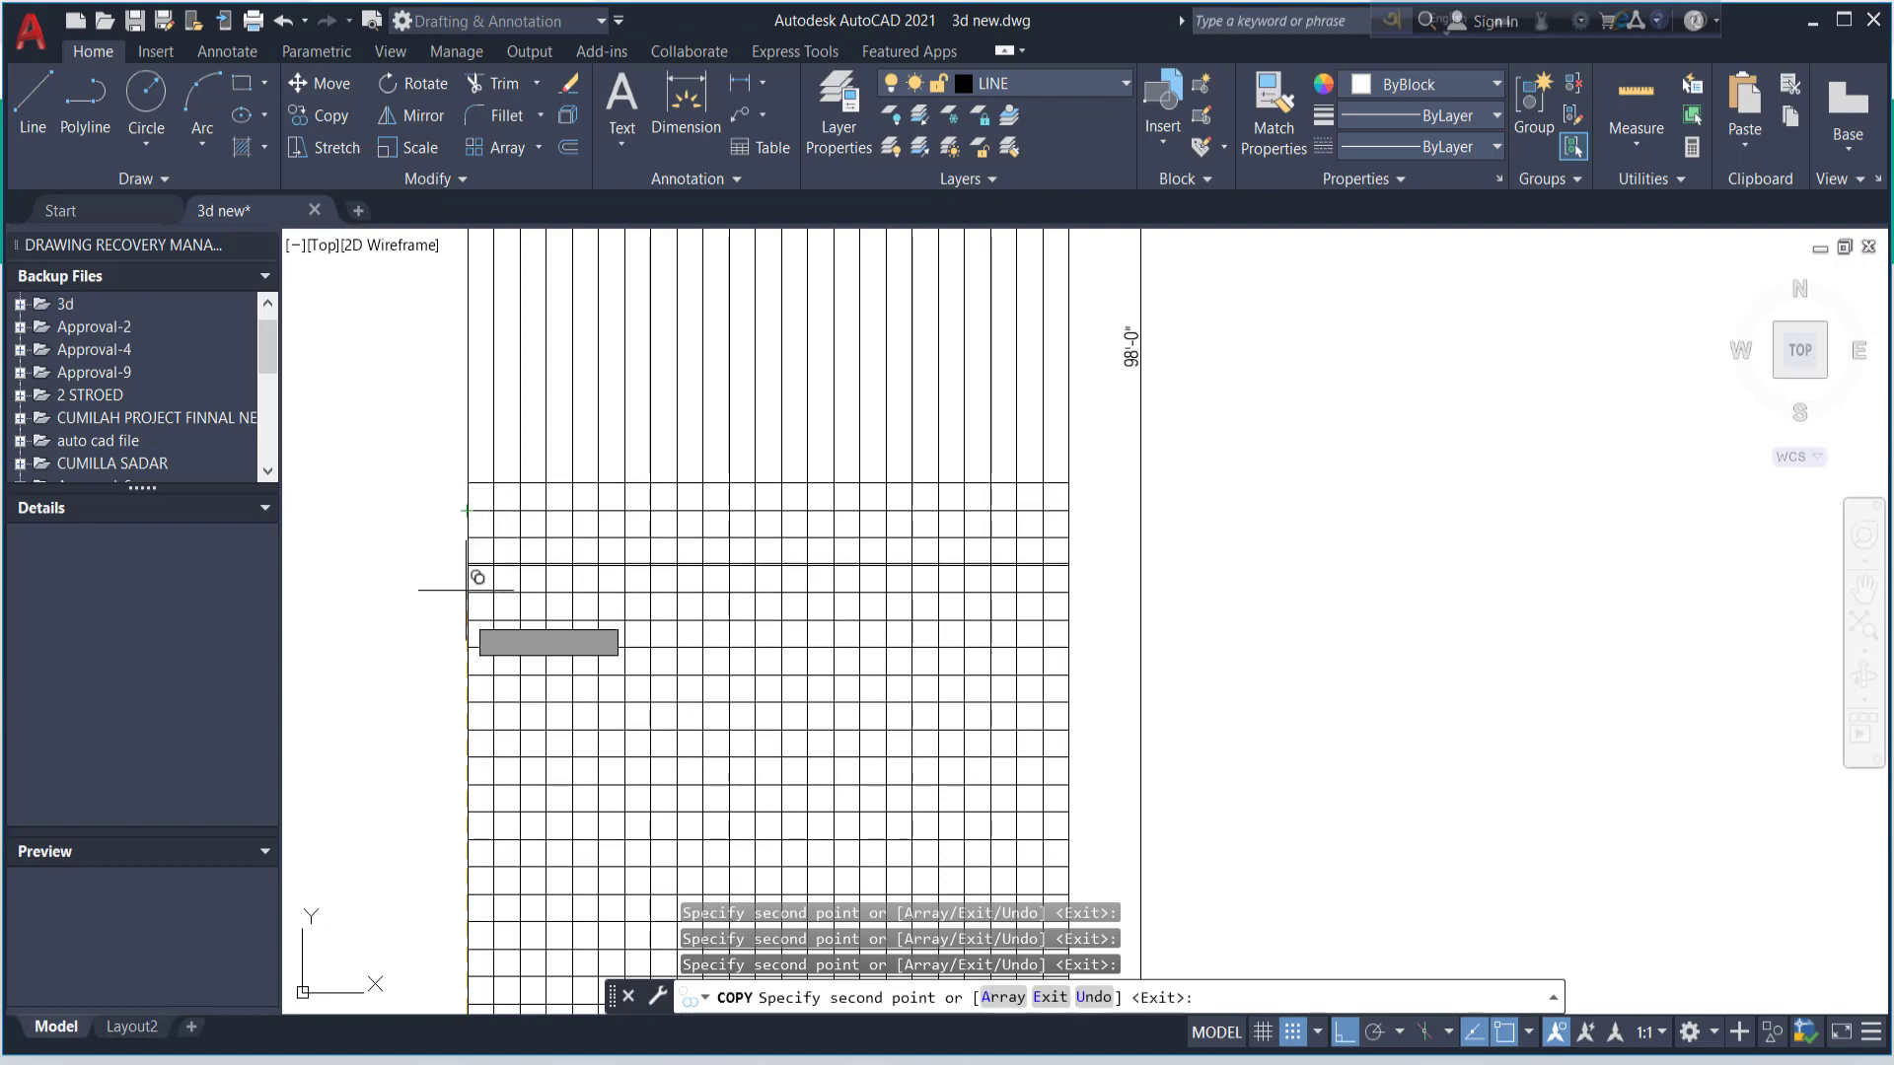
{"action": "scroll", "coordinate": [484, 577], "scroll_direction": "down", "scroll_amount": 2}
{"action": "scroll", "coordinate": [491, 518], "scroll_direction": "up", "scroll_amount": 2}
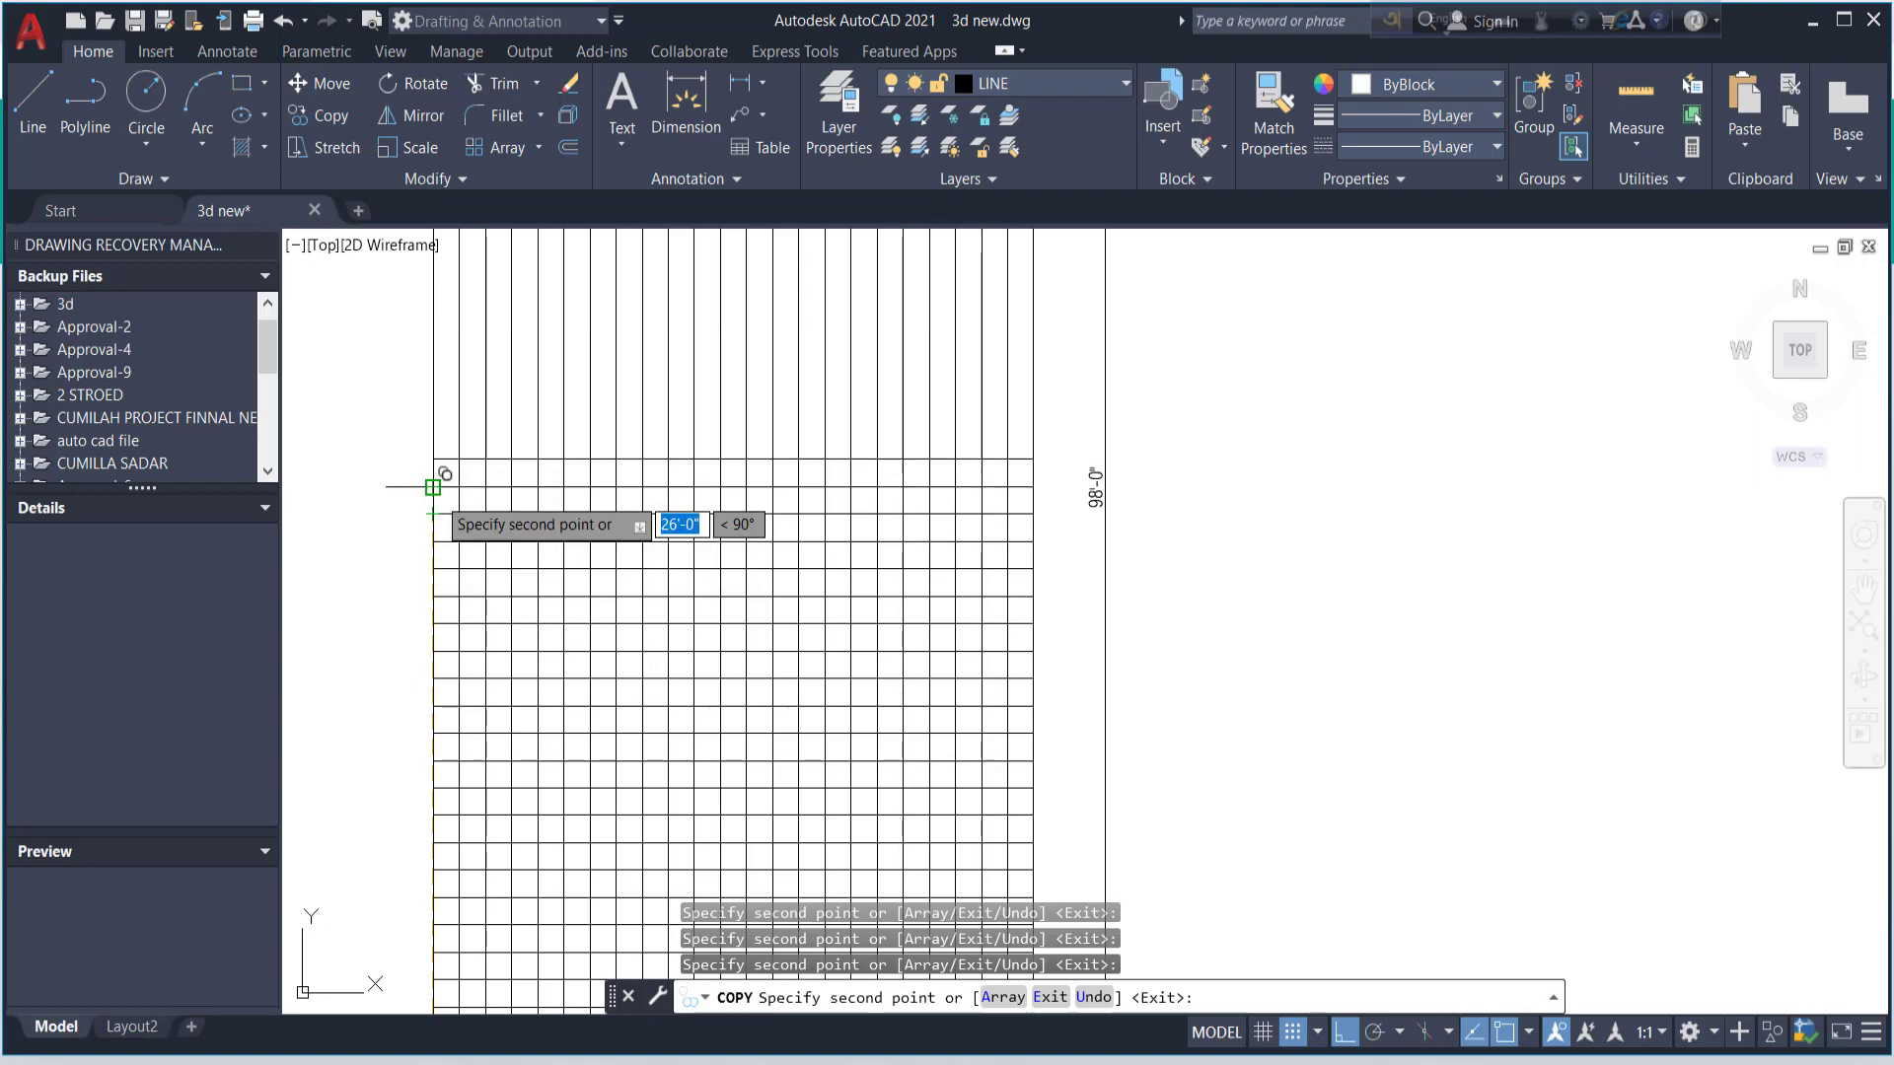
{"action": "scroll", "coordinate": [432, 449], "scroll_direction": "up", "scroll_amount": 2}
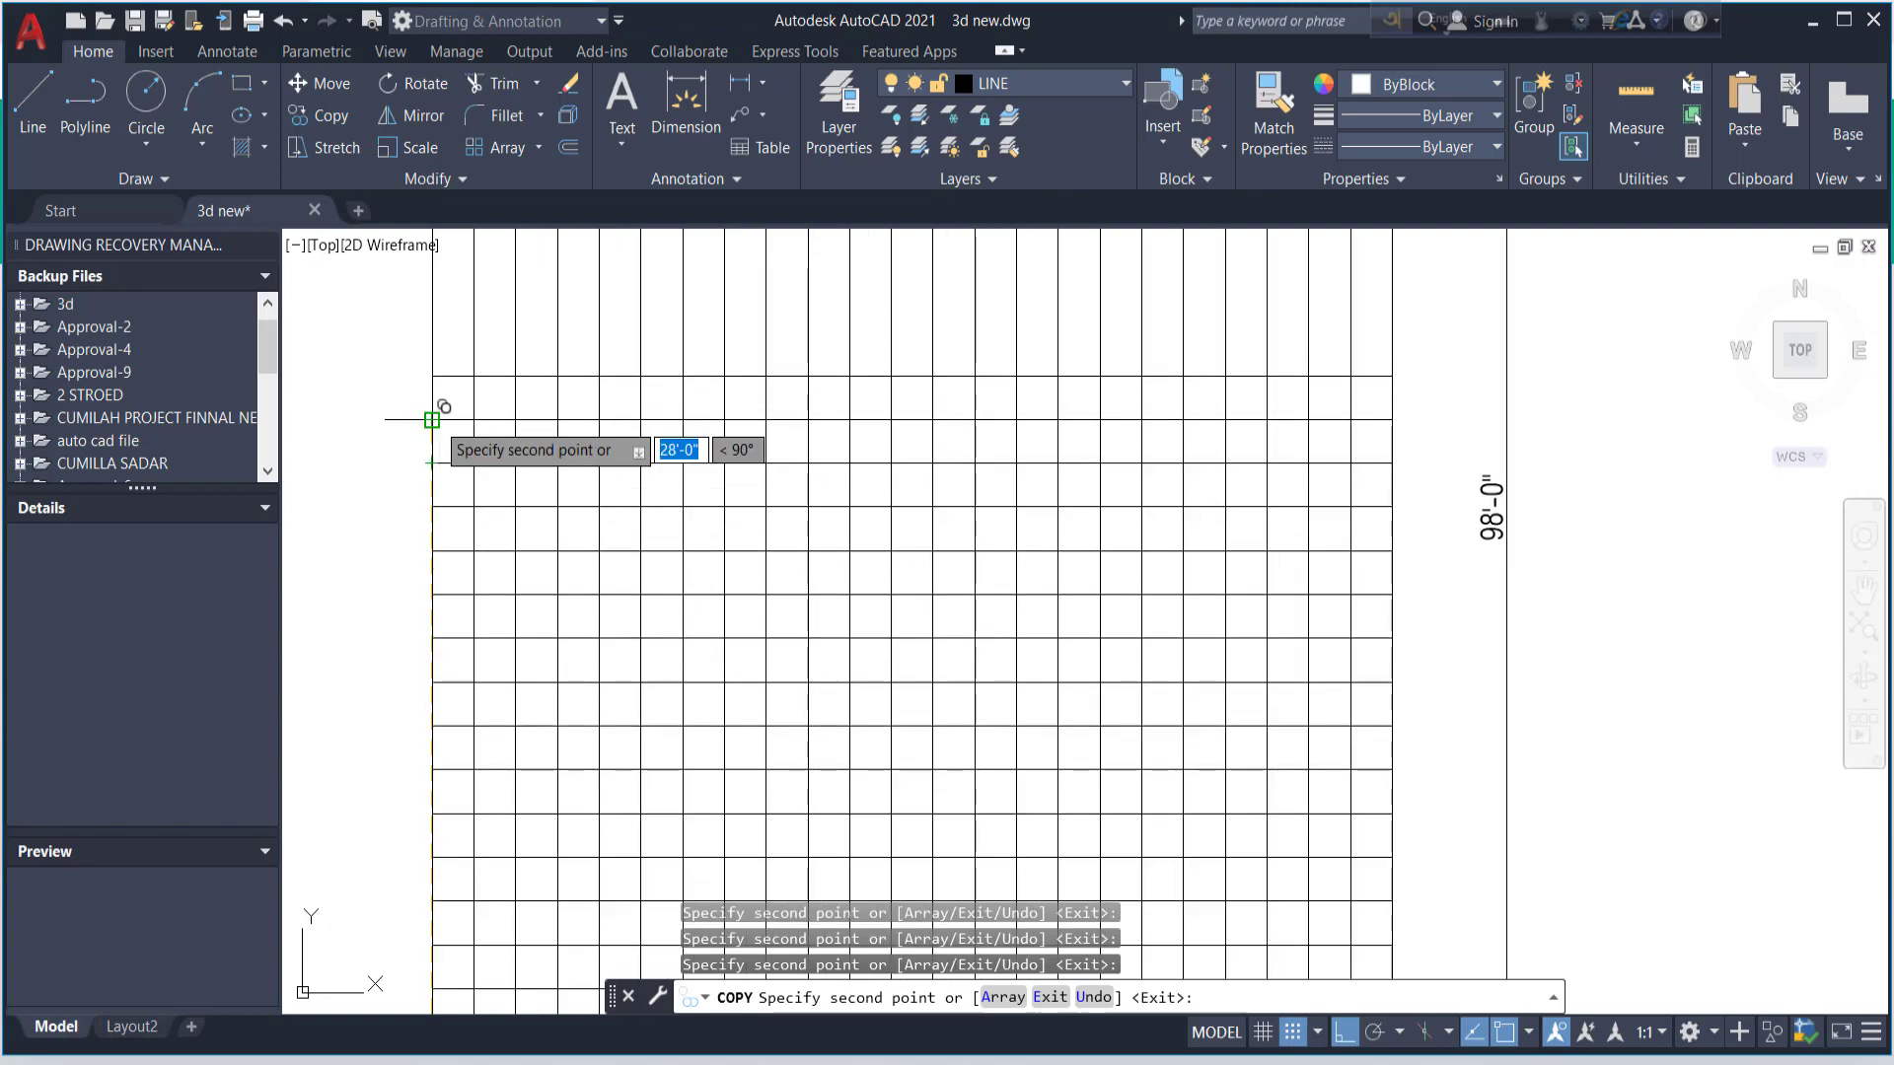
{"action": "scroll", "coordinate": [442, 498], "scroll_direction": "down", "scroll_amount": 3}
{"action": "scroll", "coordinate": [440, 498], "scroll_direction": "up", "scroll_amount": 3}
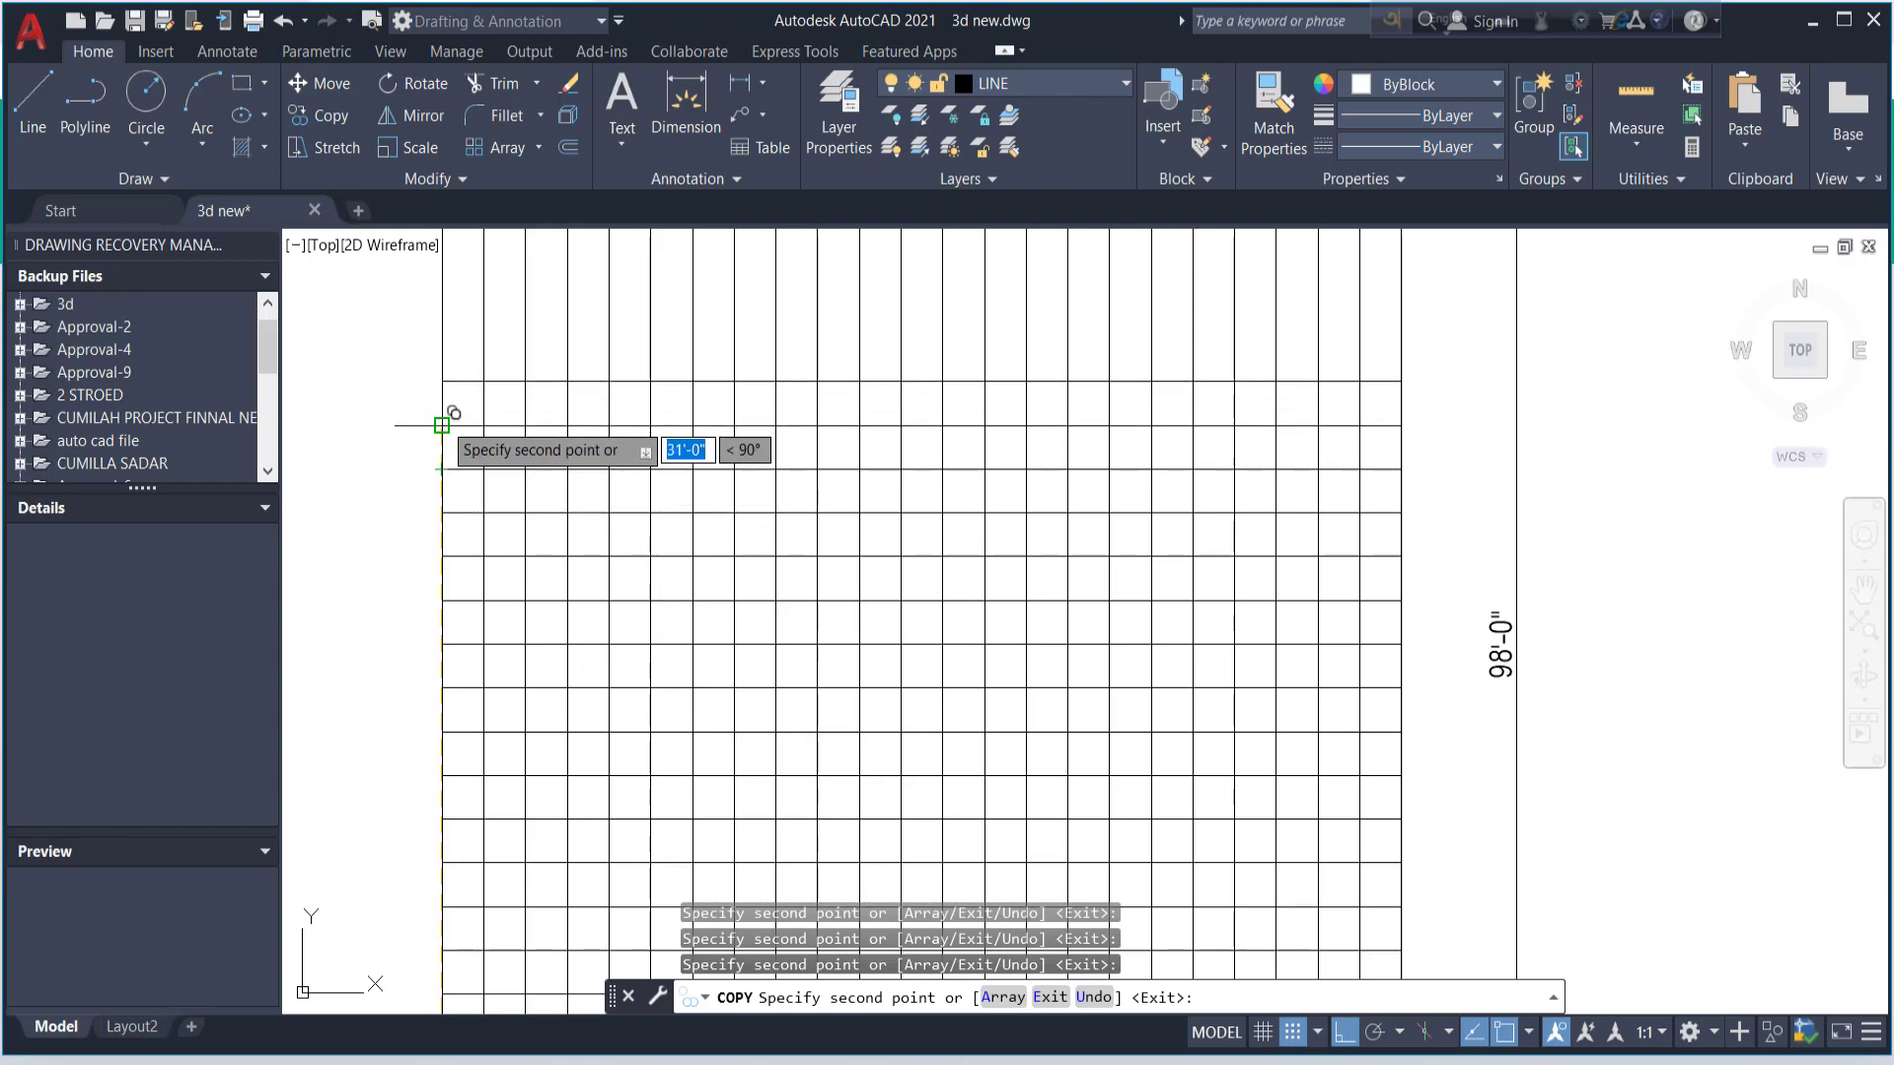
{"action": "scroll", "coordinate": [440, 596], "scroll_direction": "down", "scroll_amount": 3}
{"action": "scroll", "coordinate": [453, 440], "scroll_direction": "up", "scroll_amount": 3}
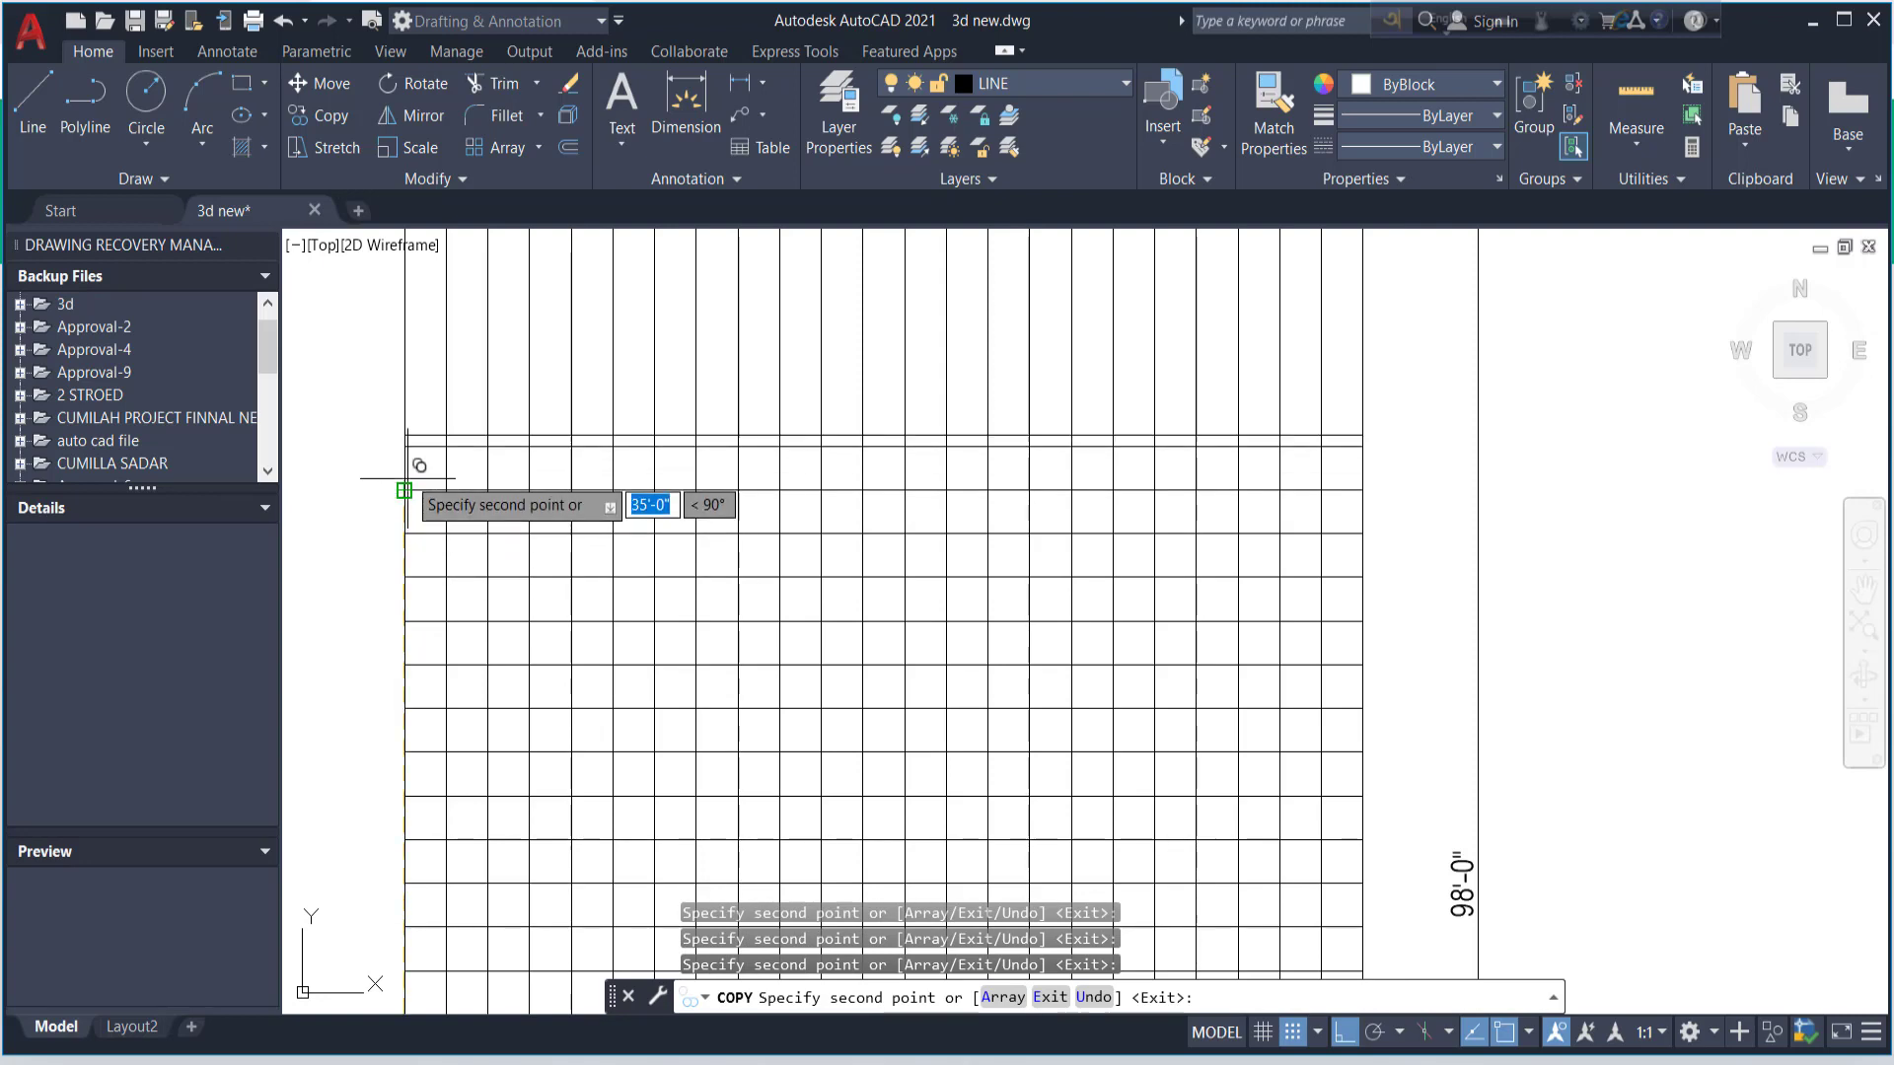
{"action": "scroll", "coordinate": [416, 448], "scroll_direction": "down", "scroll_amount": 3}
{"action": "scroll", "coordinate": [409, 549], "scroll_direction": "up", "scroll_amount": 3}
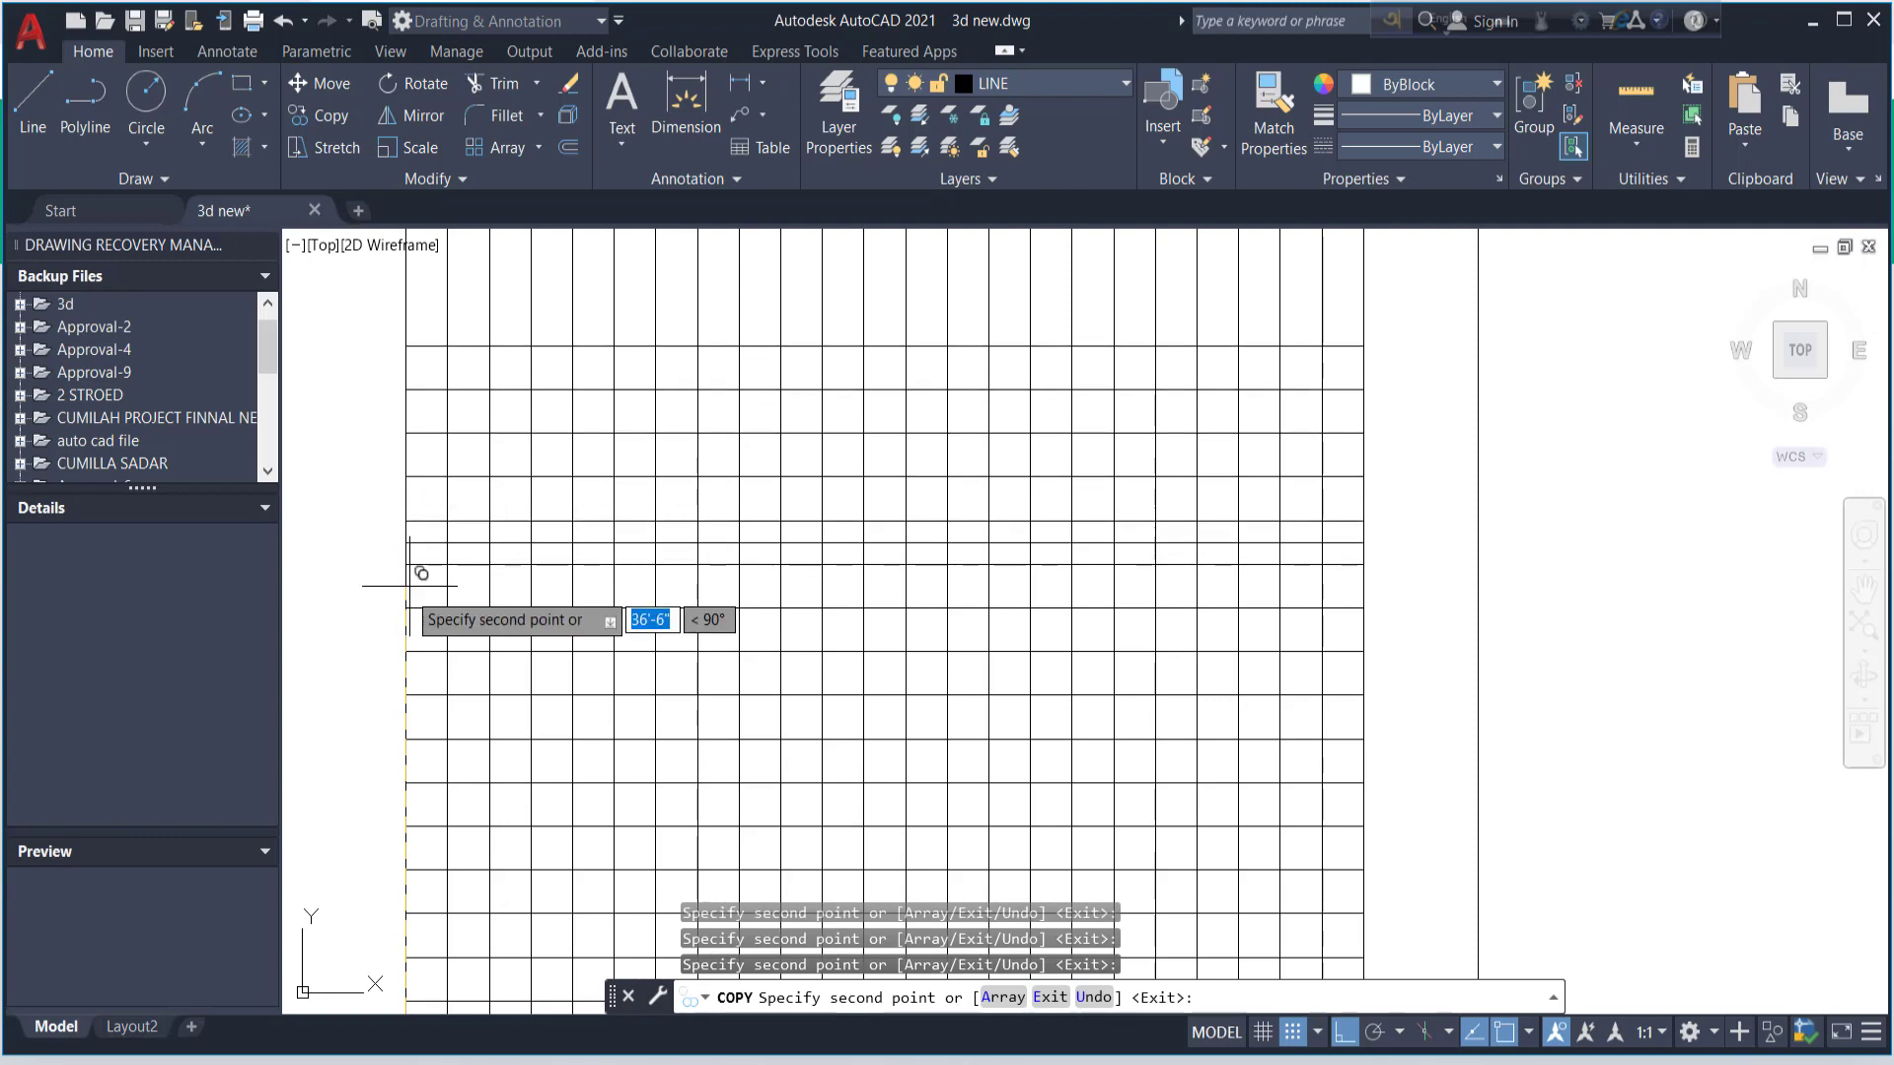
{"action": "scroll", "coordinate": [412, 577], "scroll_direction": "down", "scroll_amount": 3}
{"action": "scroll", "coordinate": [426, 541], "scroll_direction": "up", "scroll_amount": 2}
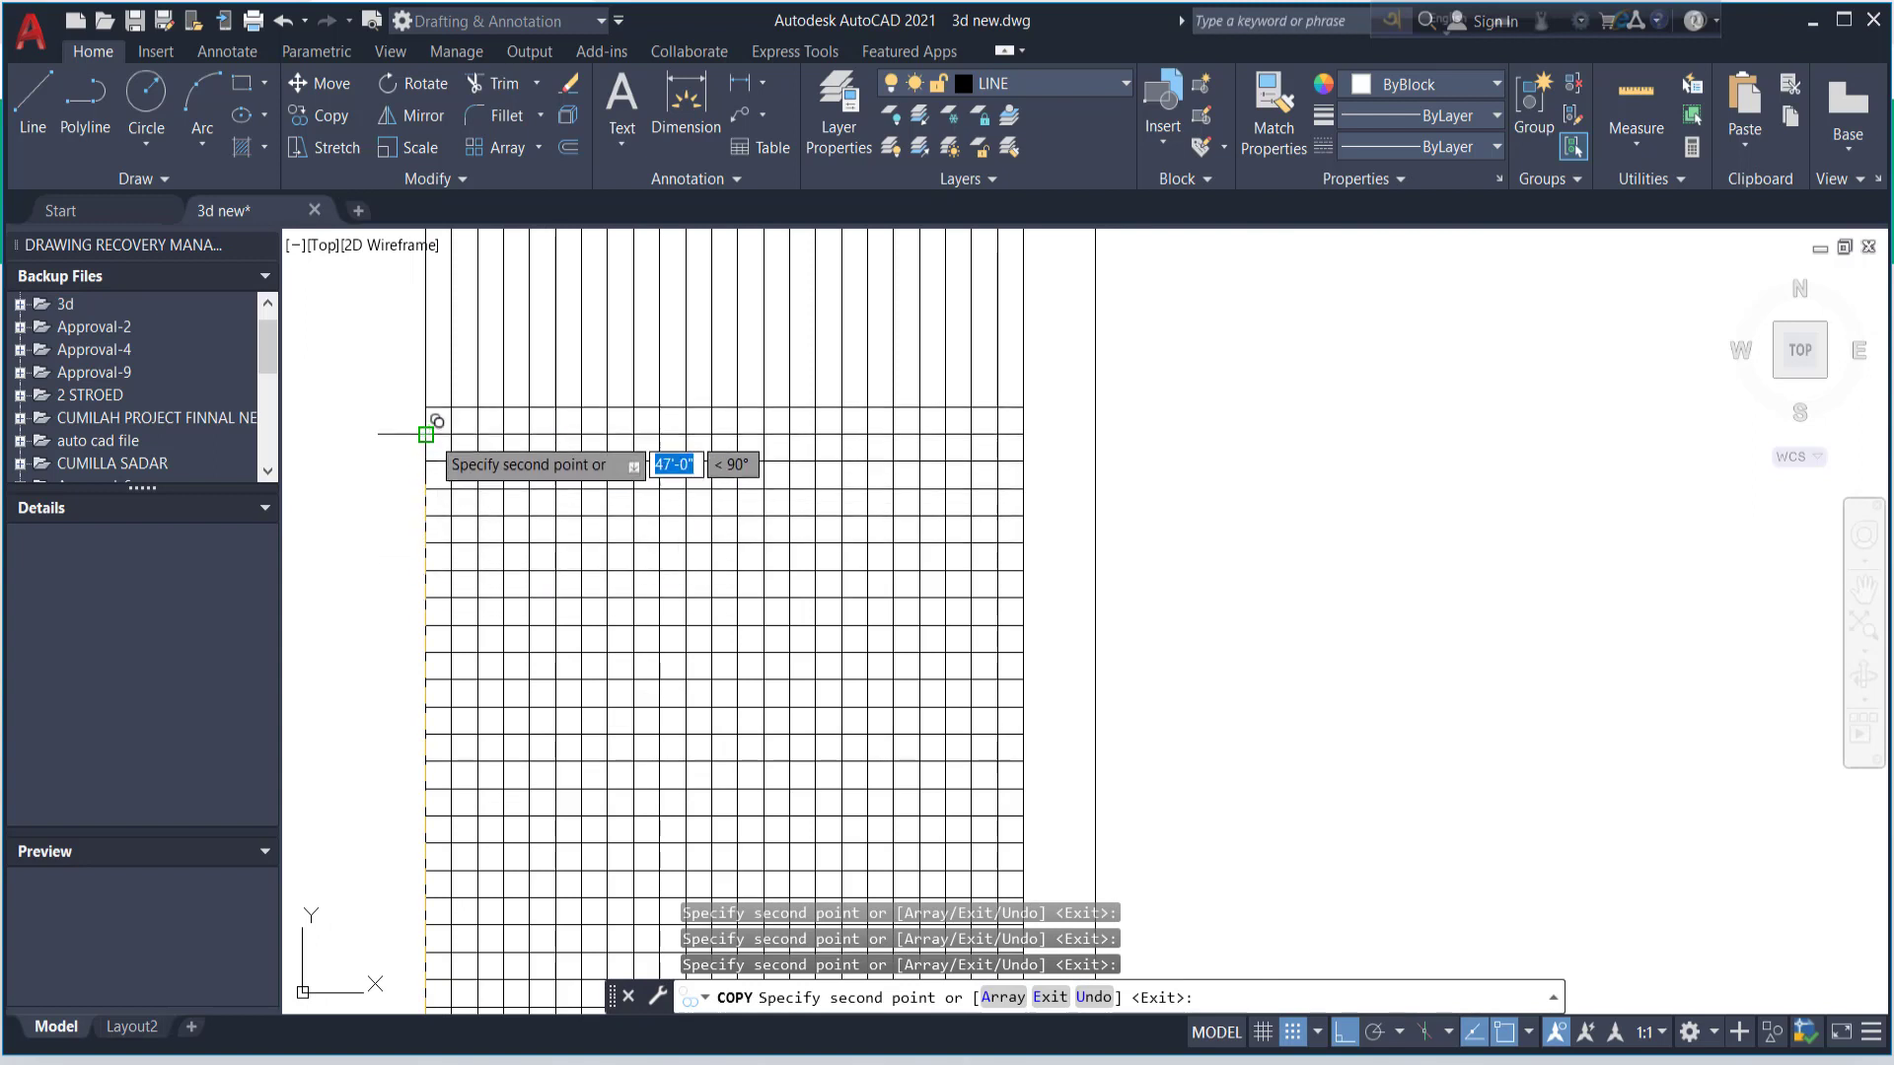
{"action": "scroll", "coordinate": [400, 572], "scroll_direction": "down", "scroll_amount": 4}
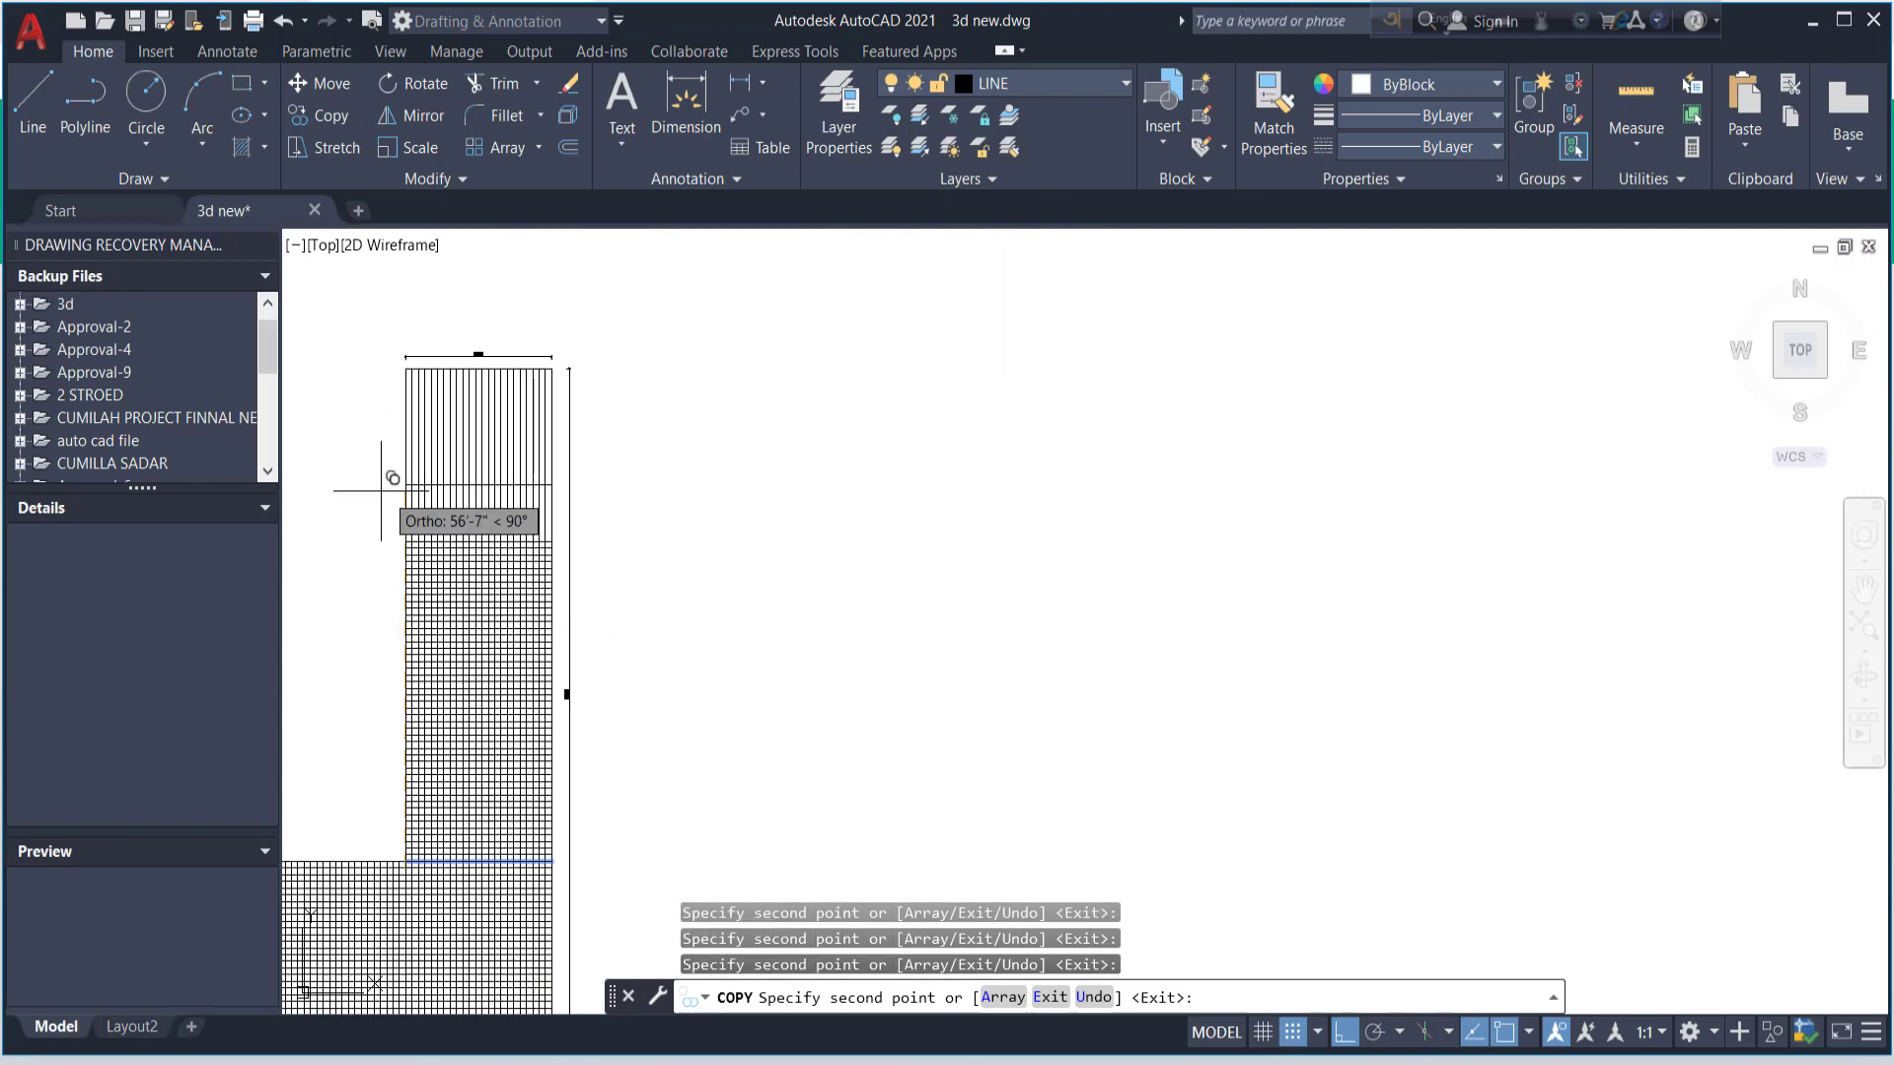
{"action": "scroll", "coordinate": [415, 513], "scroll_direction": "up", "scroll_amount": 2}
{"action": "scroll", "coordinate": [408, 613], "scroll_direction": "up", "scroll_amount": 2}
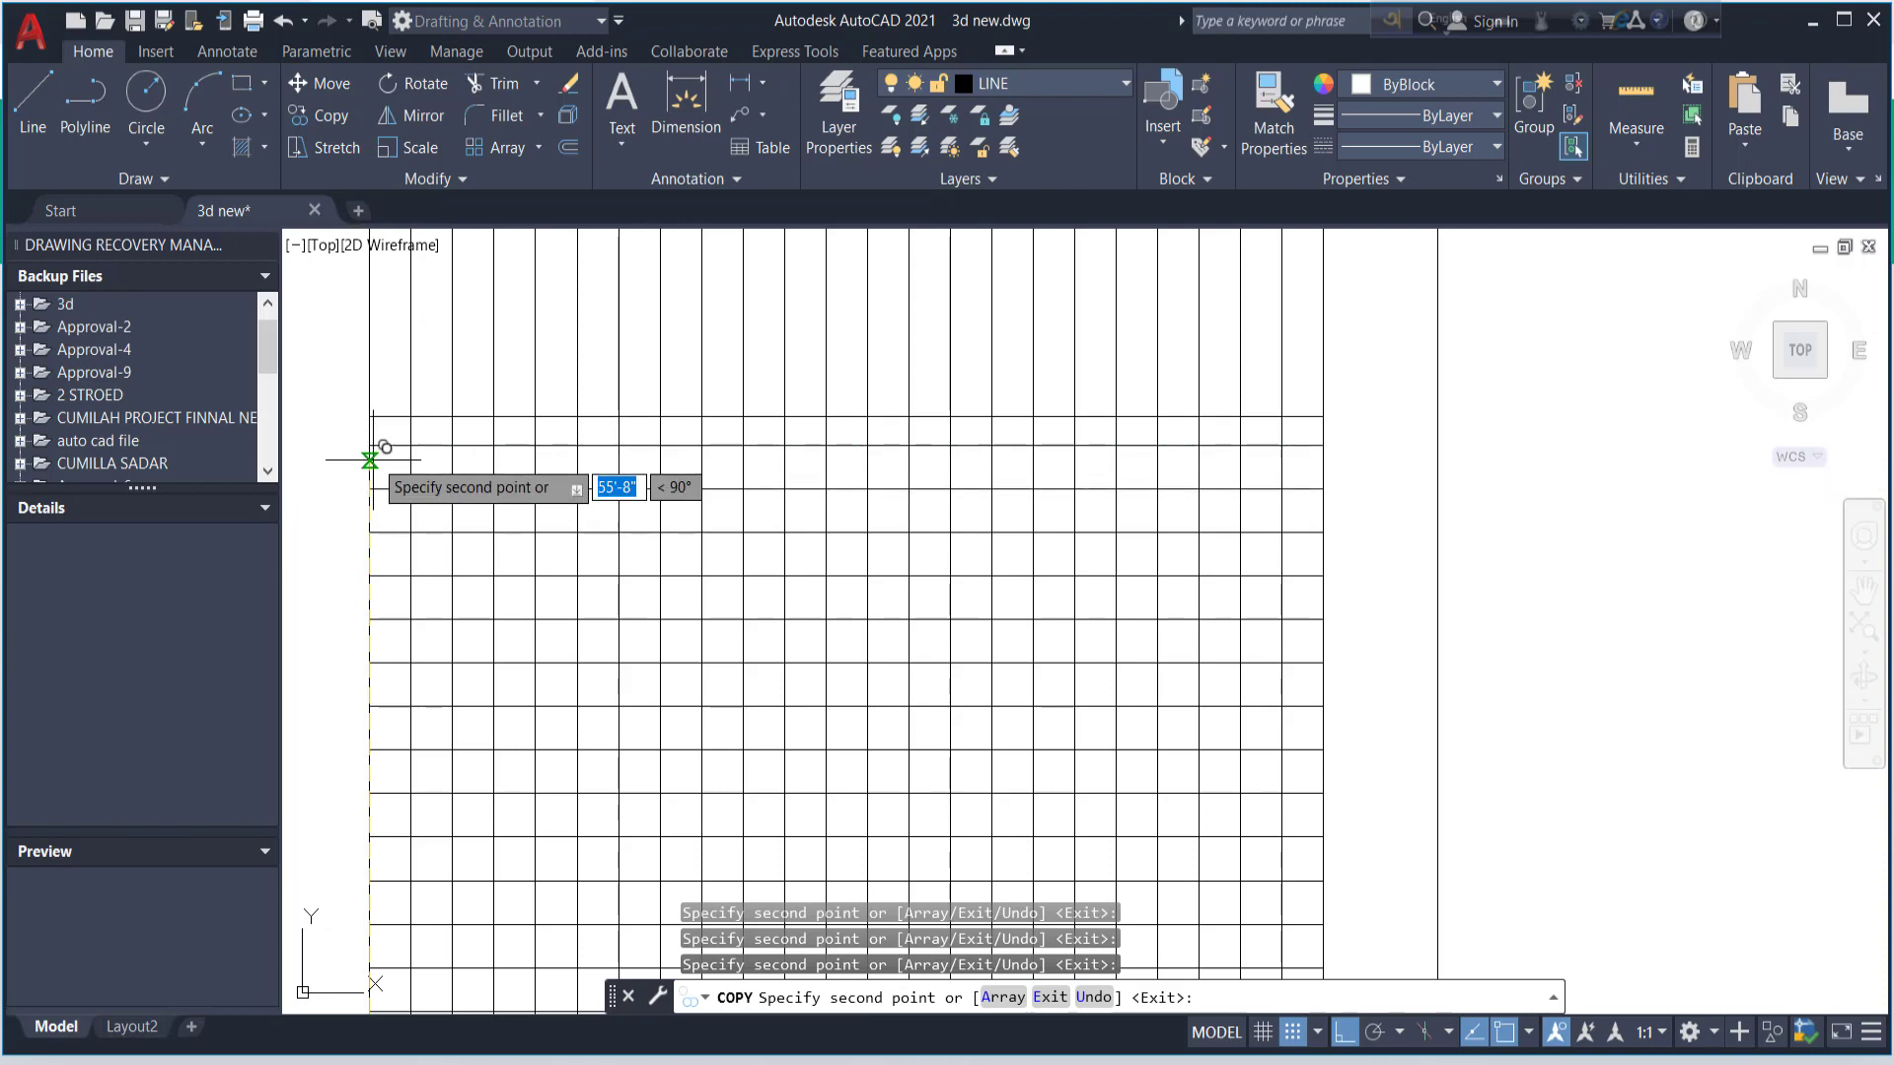
{"action": "scroll", "coordinate": [381, 582], "scroll_direction": "up", "scroll_amount": 1}
{"action": "scroll", "coordinate": [404, 465], "scroll_direction": "up", "scroll_amount": 1}
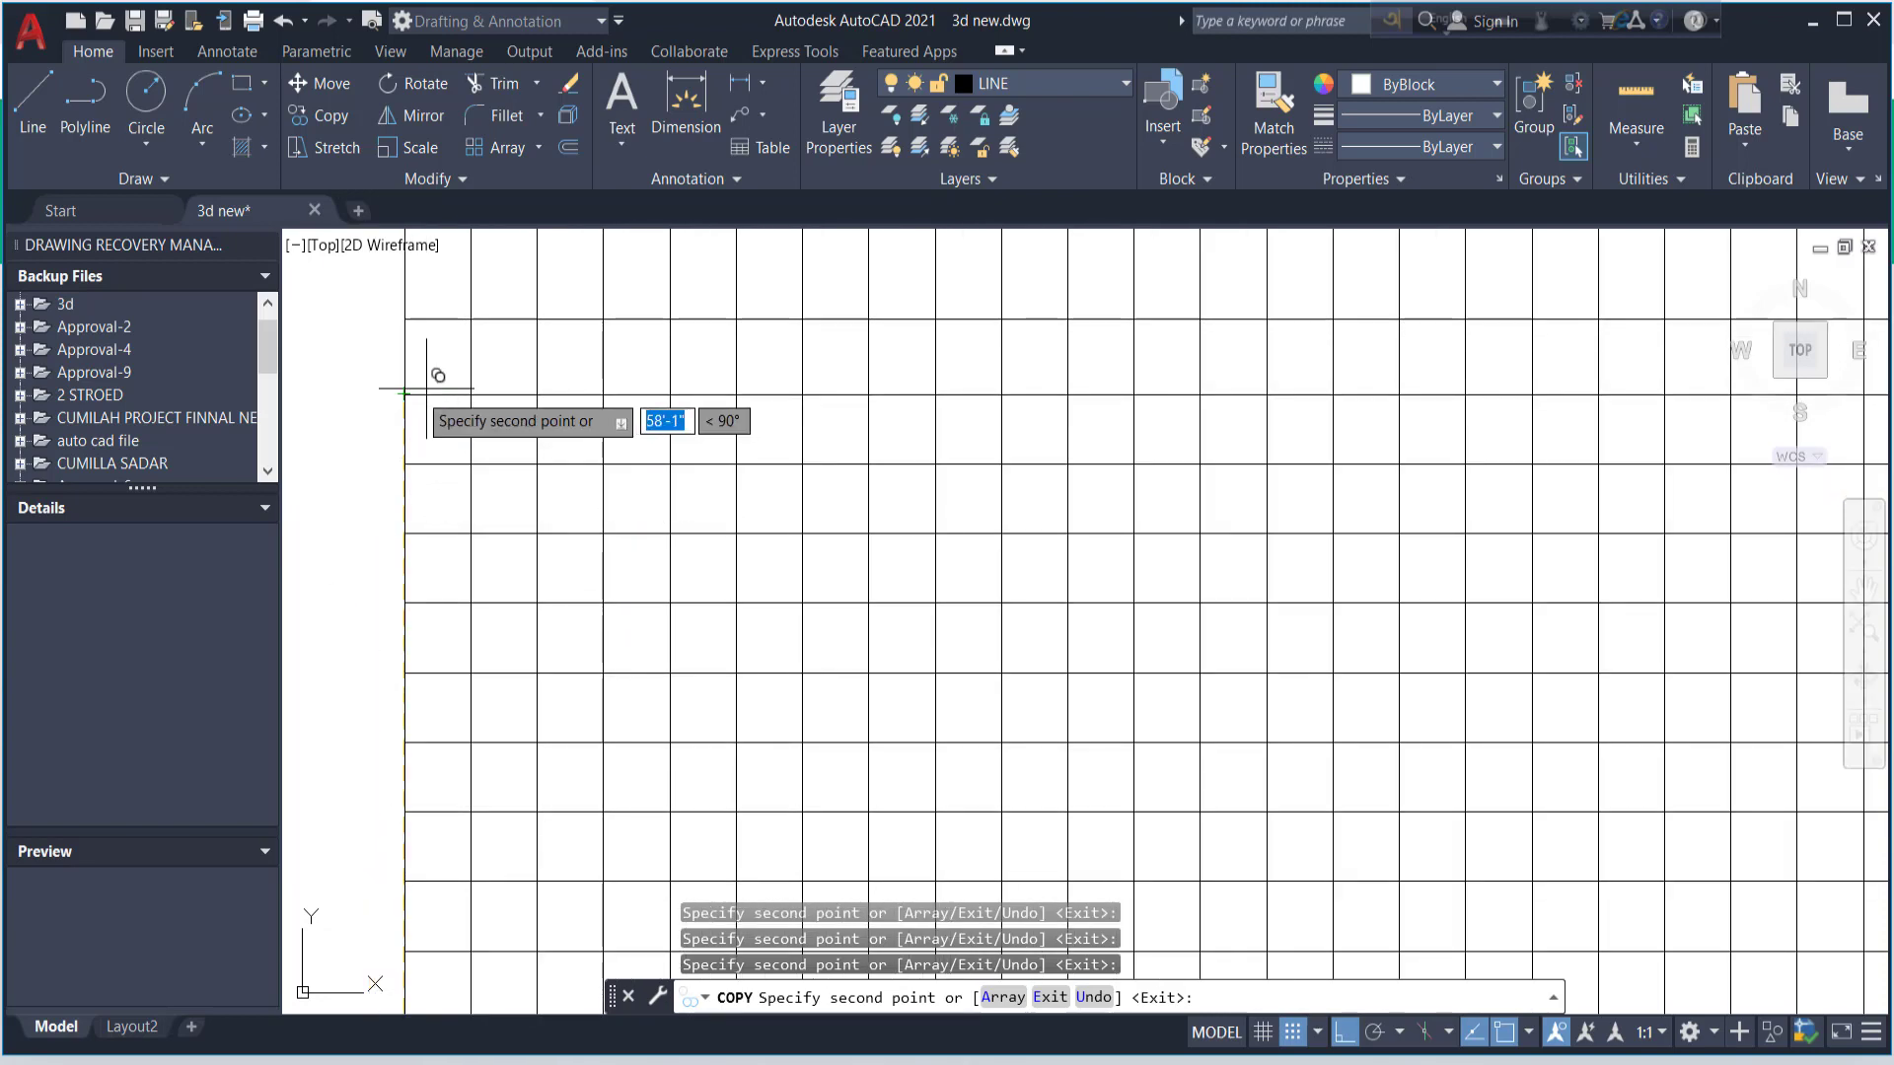
{"action": "scroll", "coordinate": [359, 583], "scroll_direction": "down", "scroll_amount": 4}
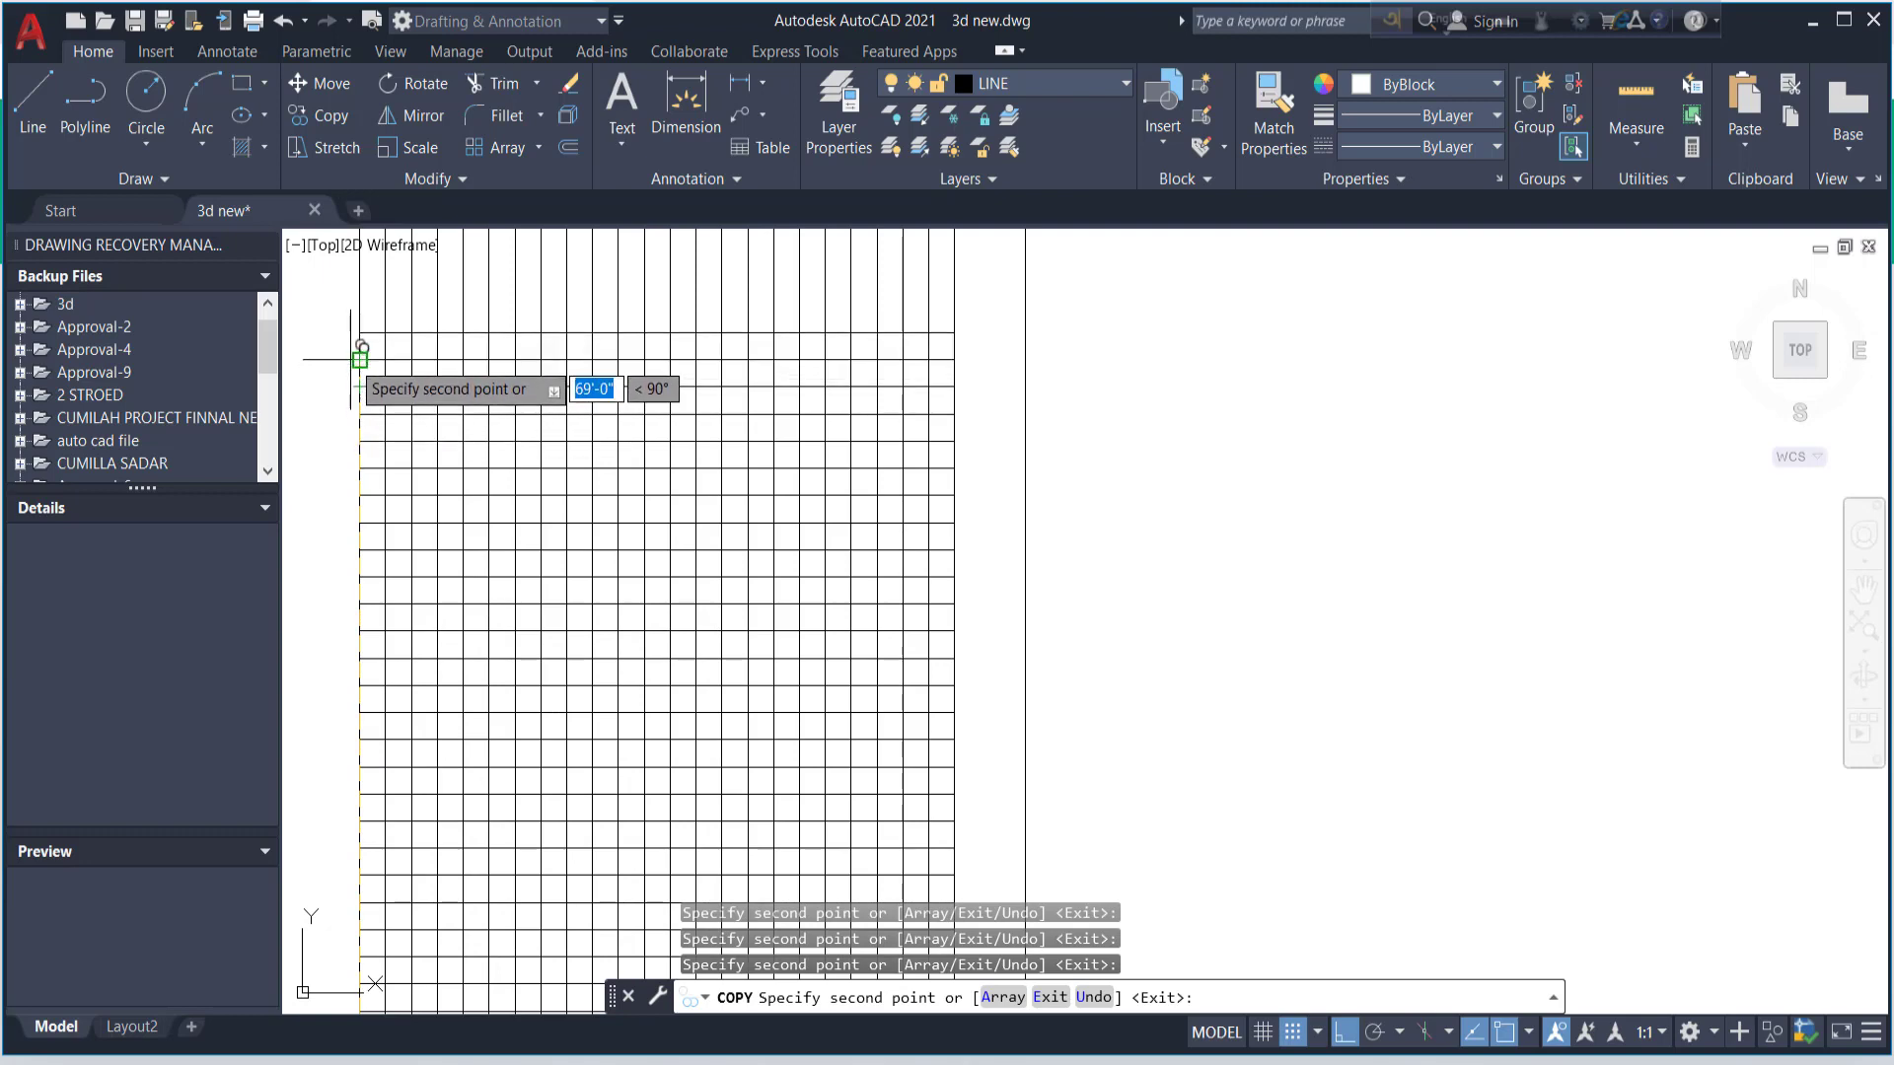
{"action": "scroll", "coordinate": [365, 416], "scroll_direction": "down", "scroll_amount": 4}
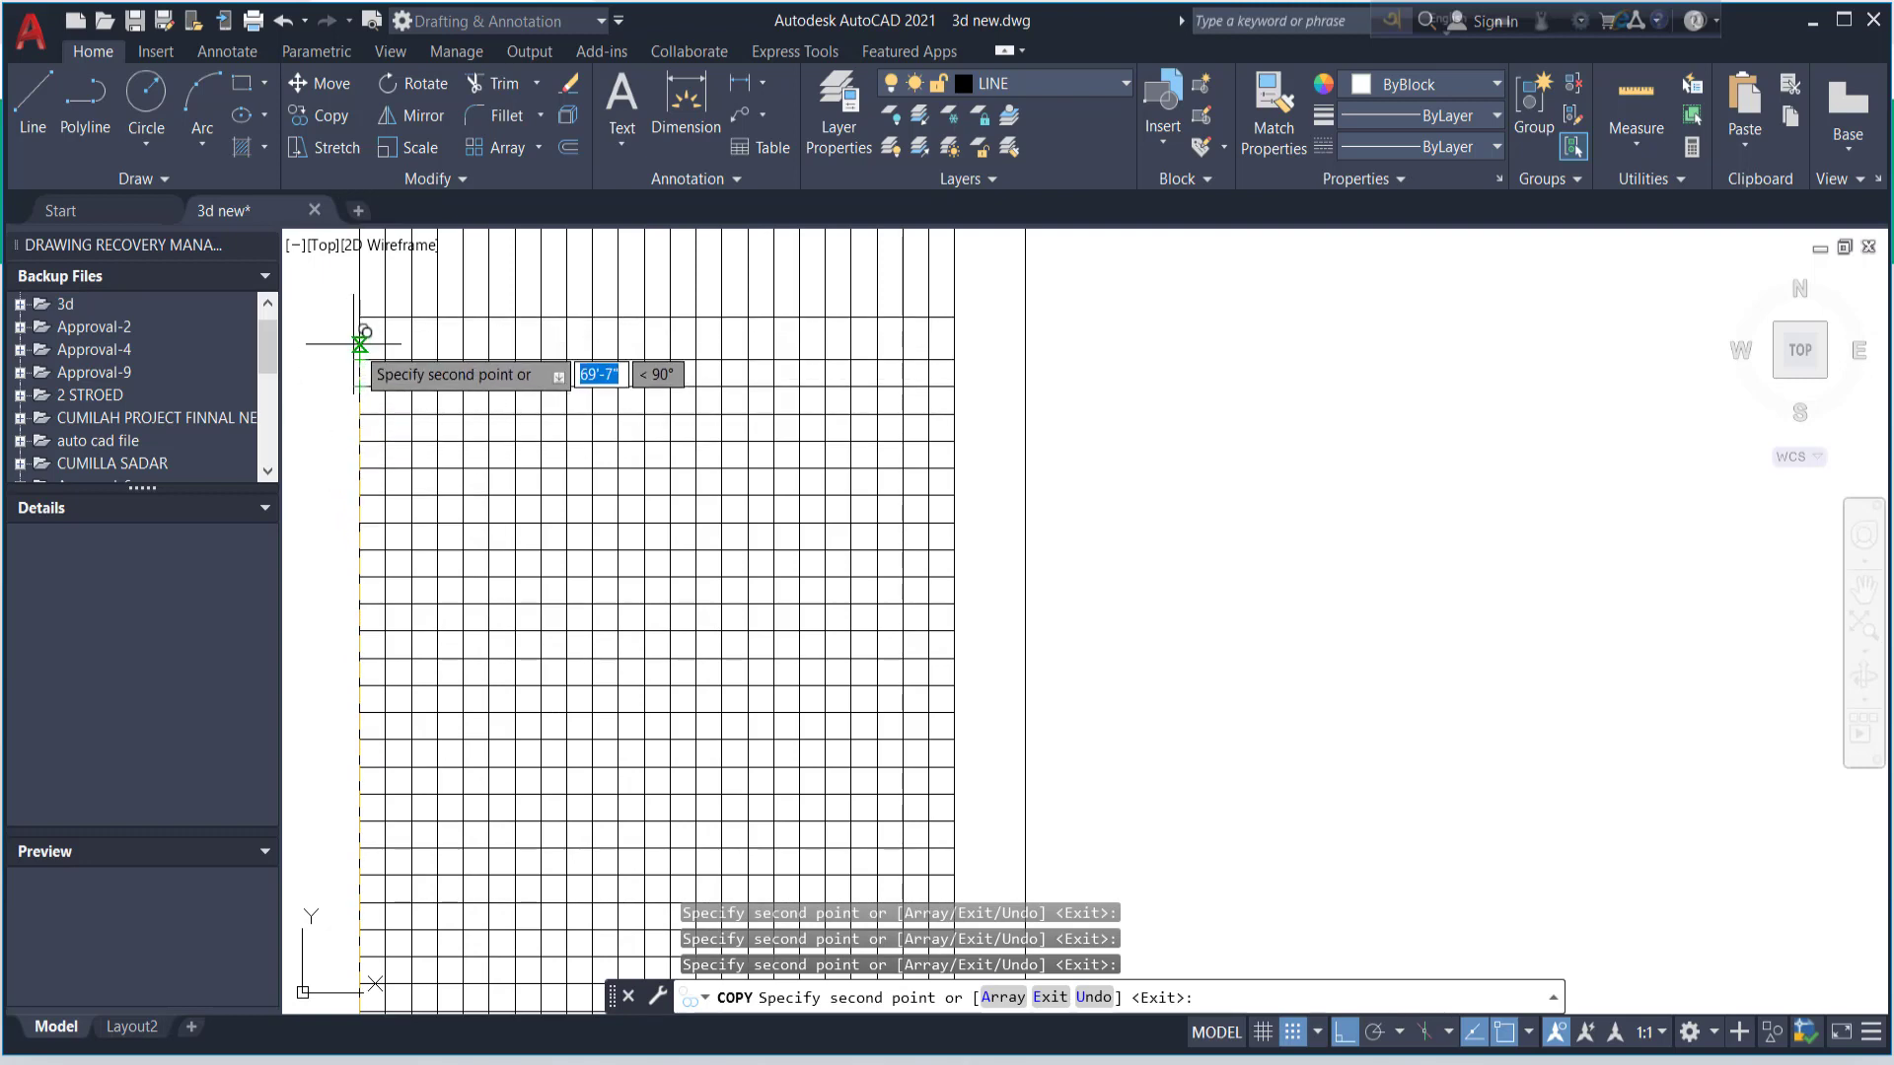
{"action": "scroll", "coordinate": [382, 552], "scroll_direction": "up", "scroll_amount": 2}
{"action": "scroll", "coordinate": [389, 479], "scroll_direction": "up", "scroll_amount": 2}
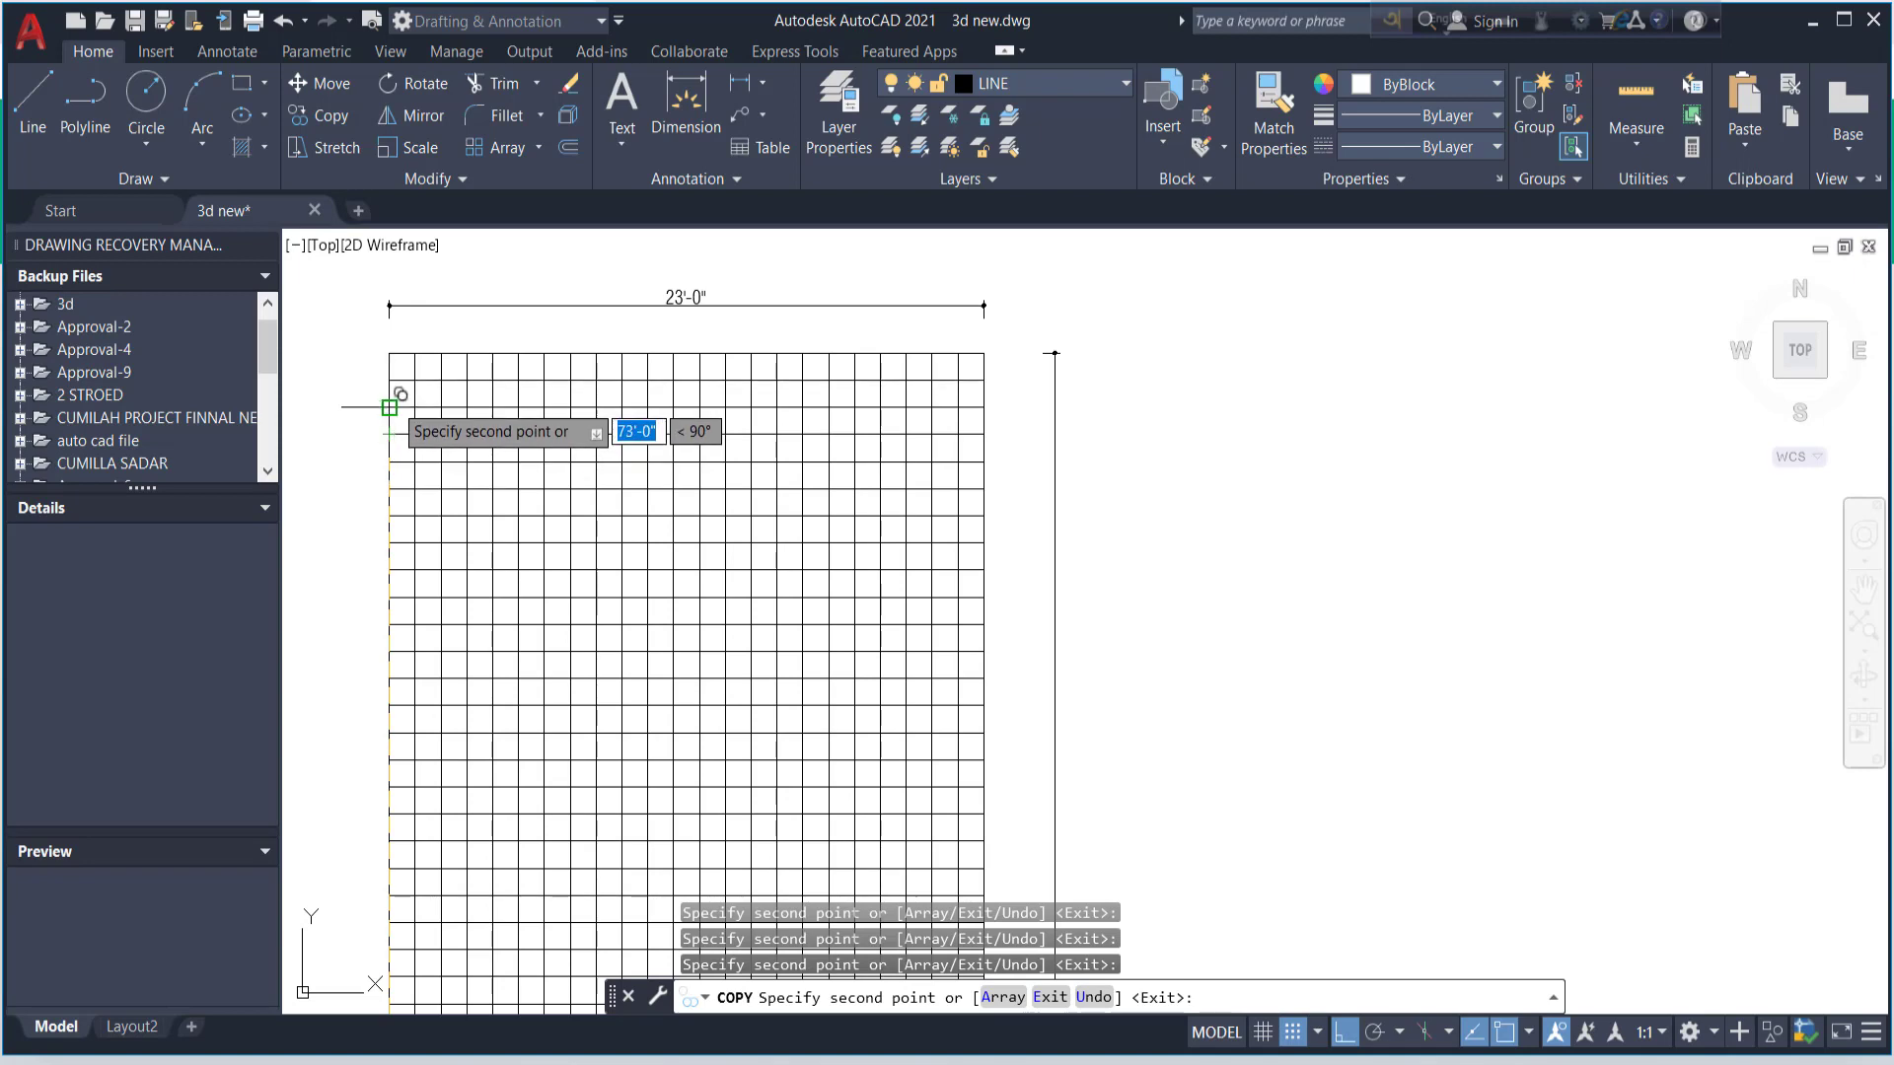
{"action": "key", "text": "Escape"}
- Zoom around to check the L-shaped grid against the plan photo
{"action": "scroll", "coordinate": [493, 326], "scroll_direction": "down", "scroll_amount": 2}
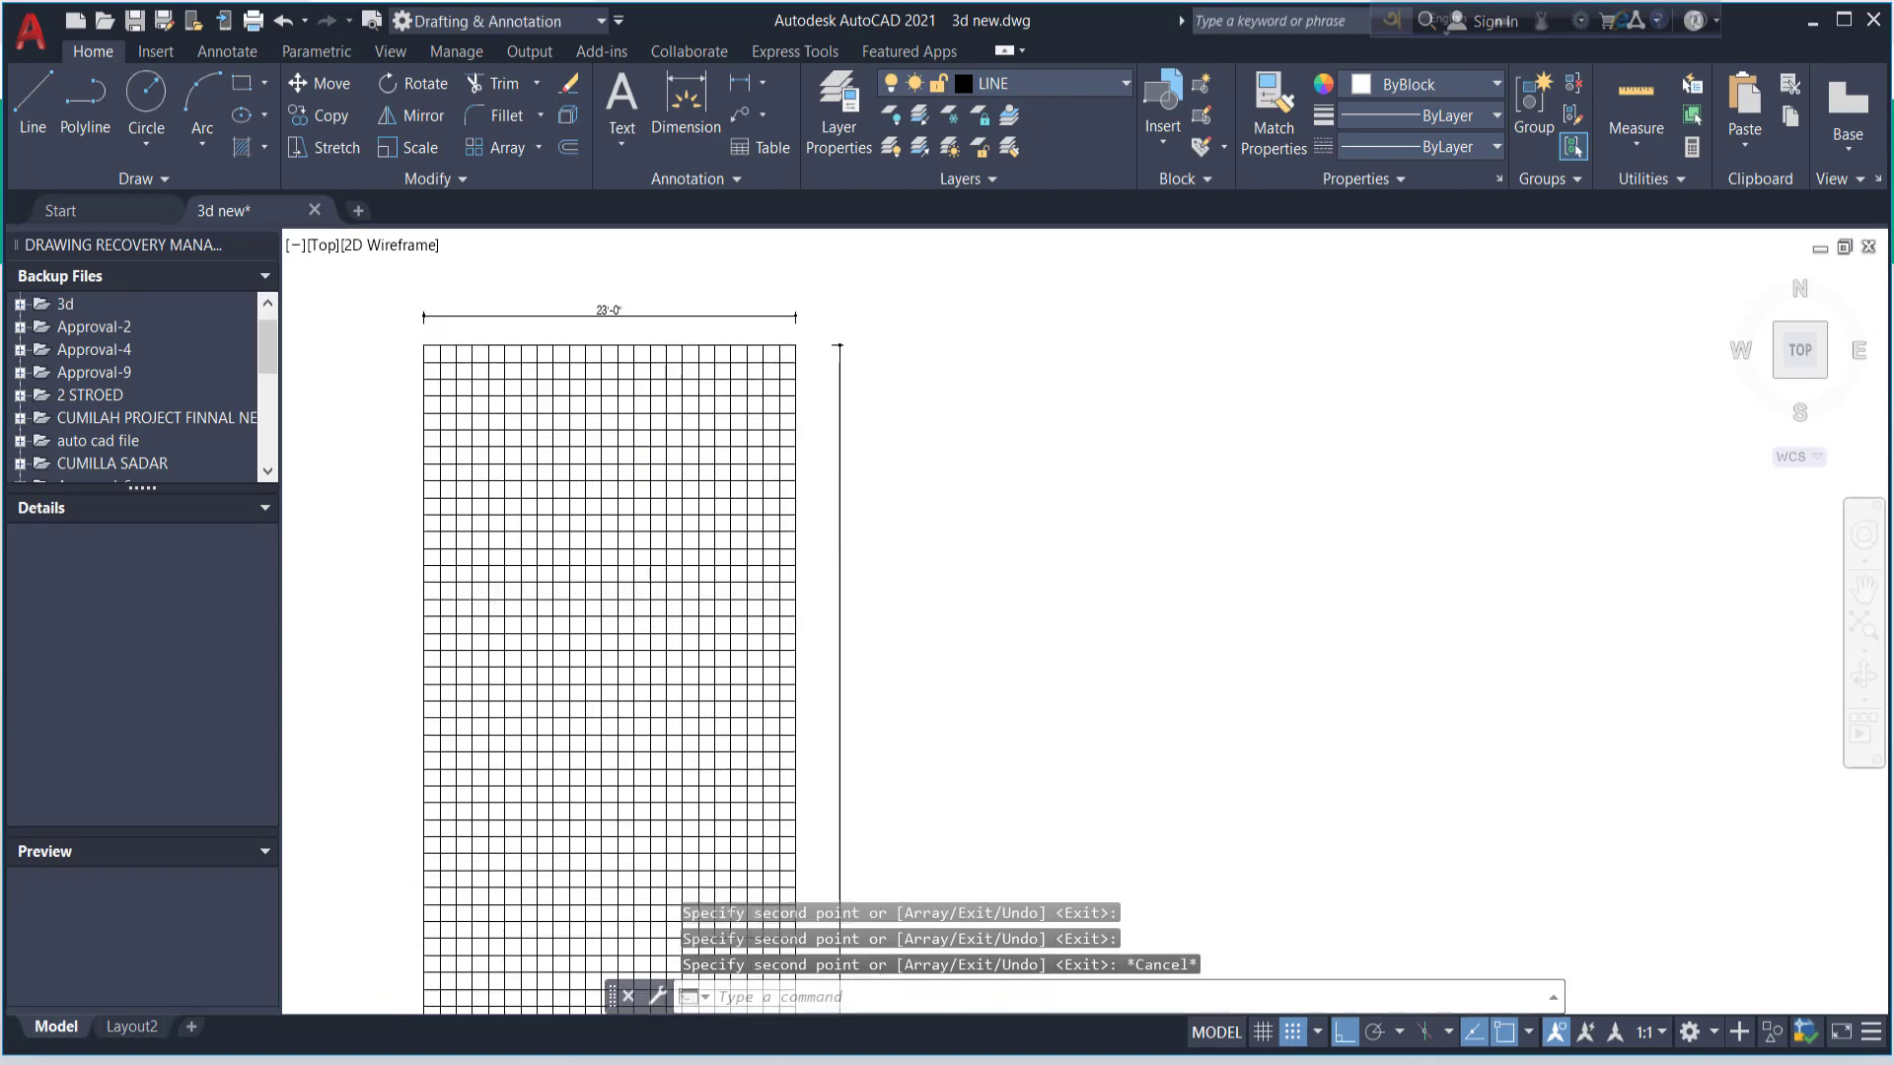
{"action": "scroll", "coordinate": [480, 331], "scroll_direction": "down", "scroll_amount": 3}
{"action": "scroll", "coordinate": [936, 428], "scroll_direction": "down", "scroll_amount": 1}
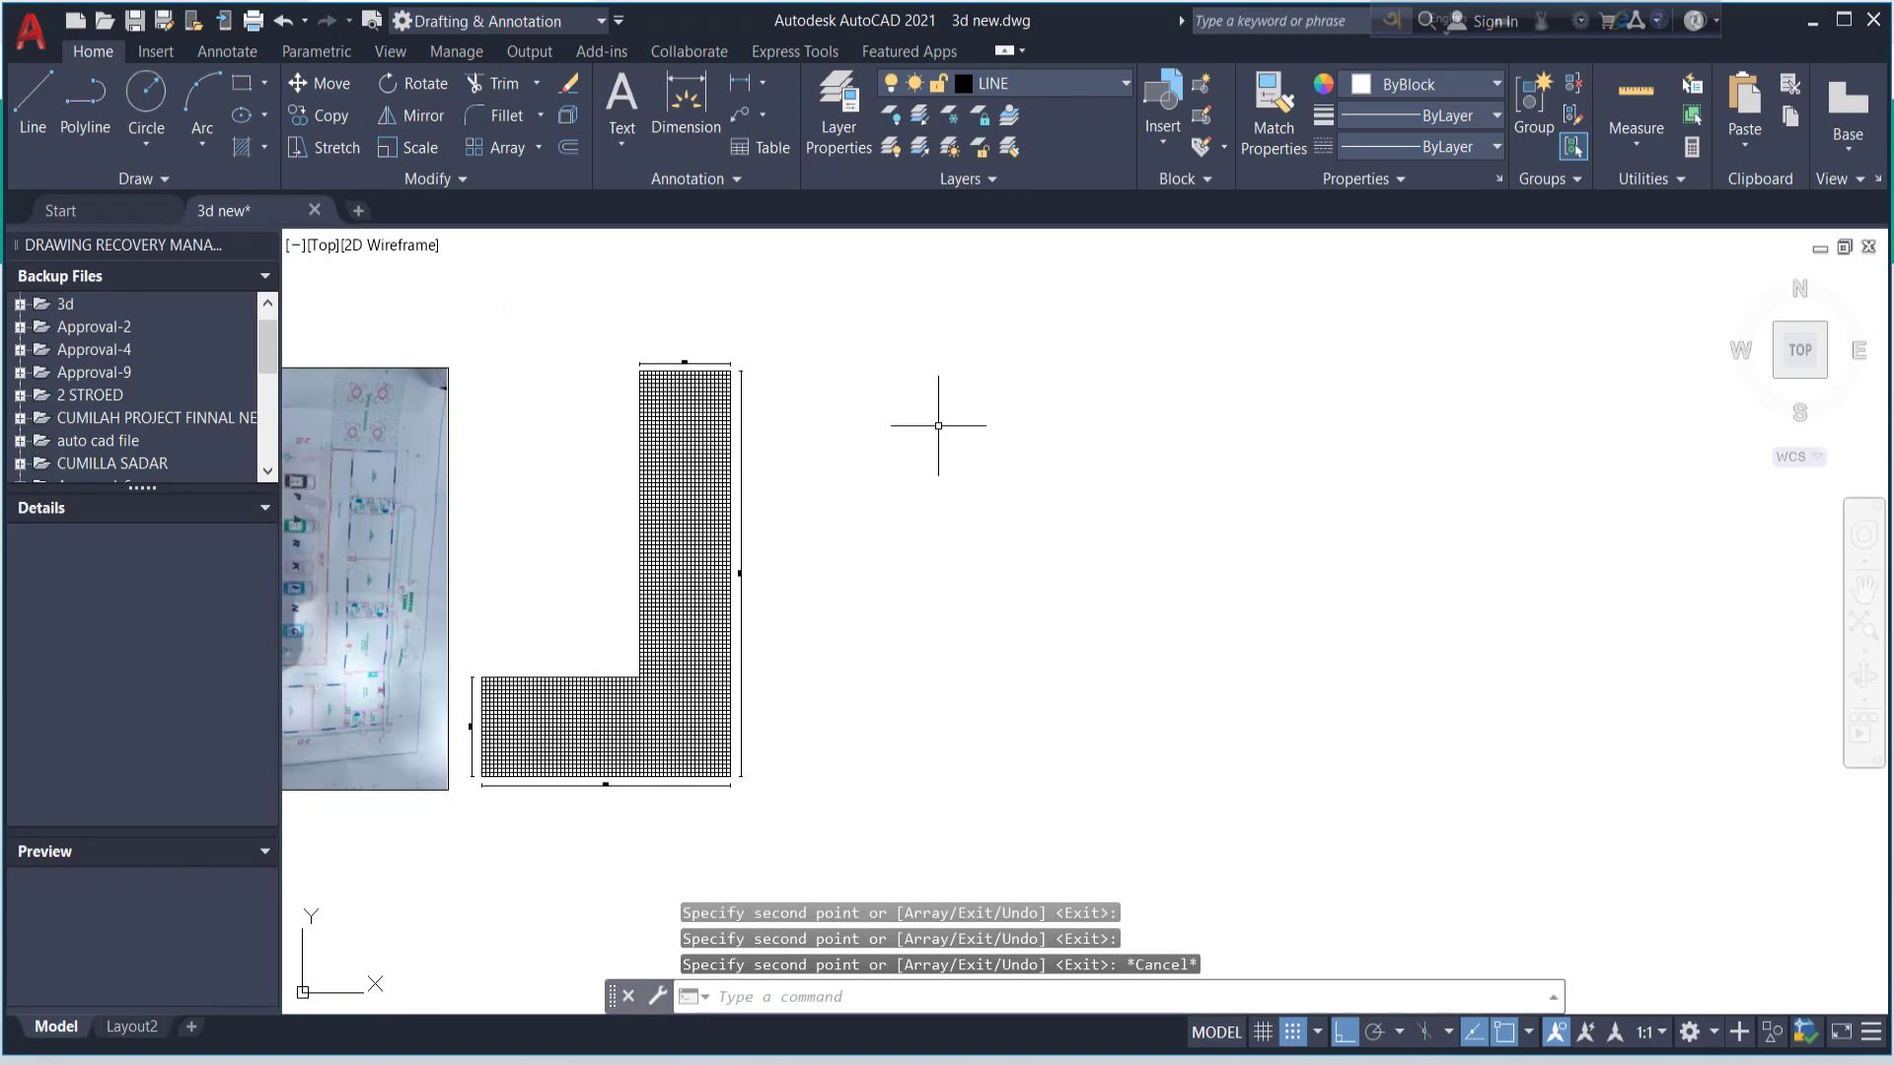
{"action": "scroll", "coordinate": [552, 687], "scroll_direction": "up", "scroll_amount": 2}
{"action": "scroll", "coordinate": [679, 608], "scroll_direction": "down", "scroll_amount": 2}
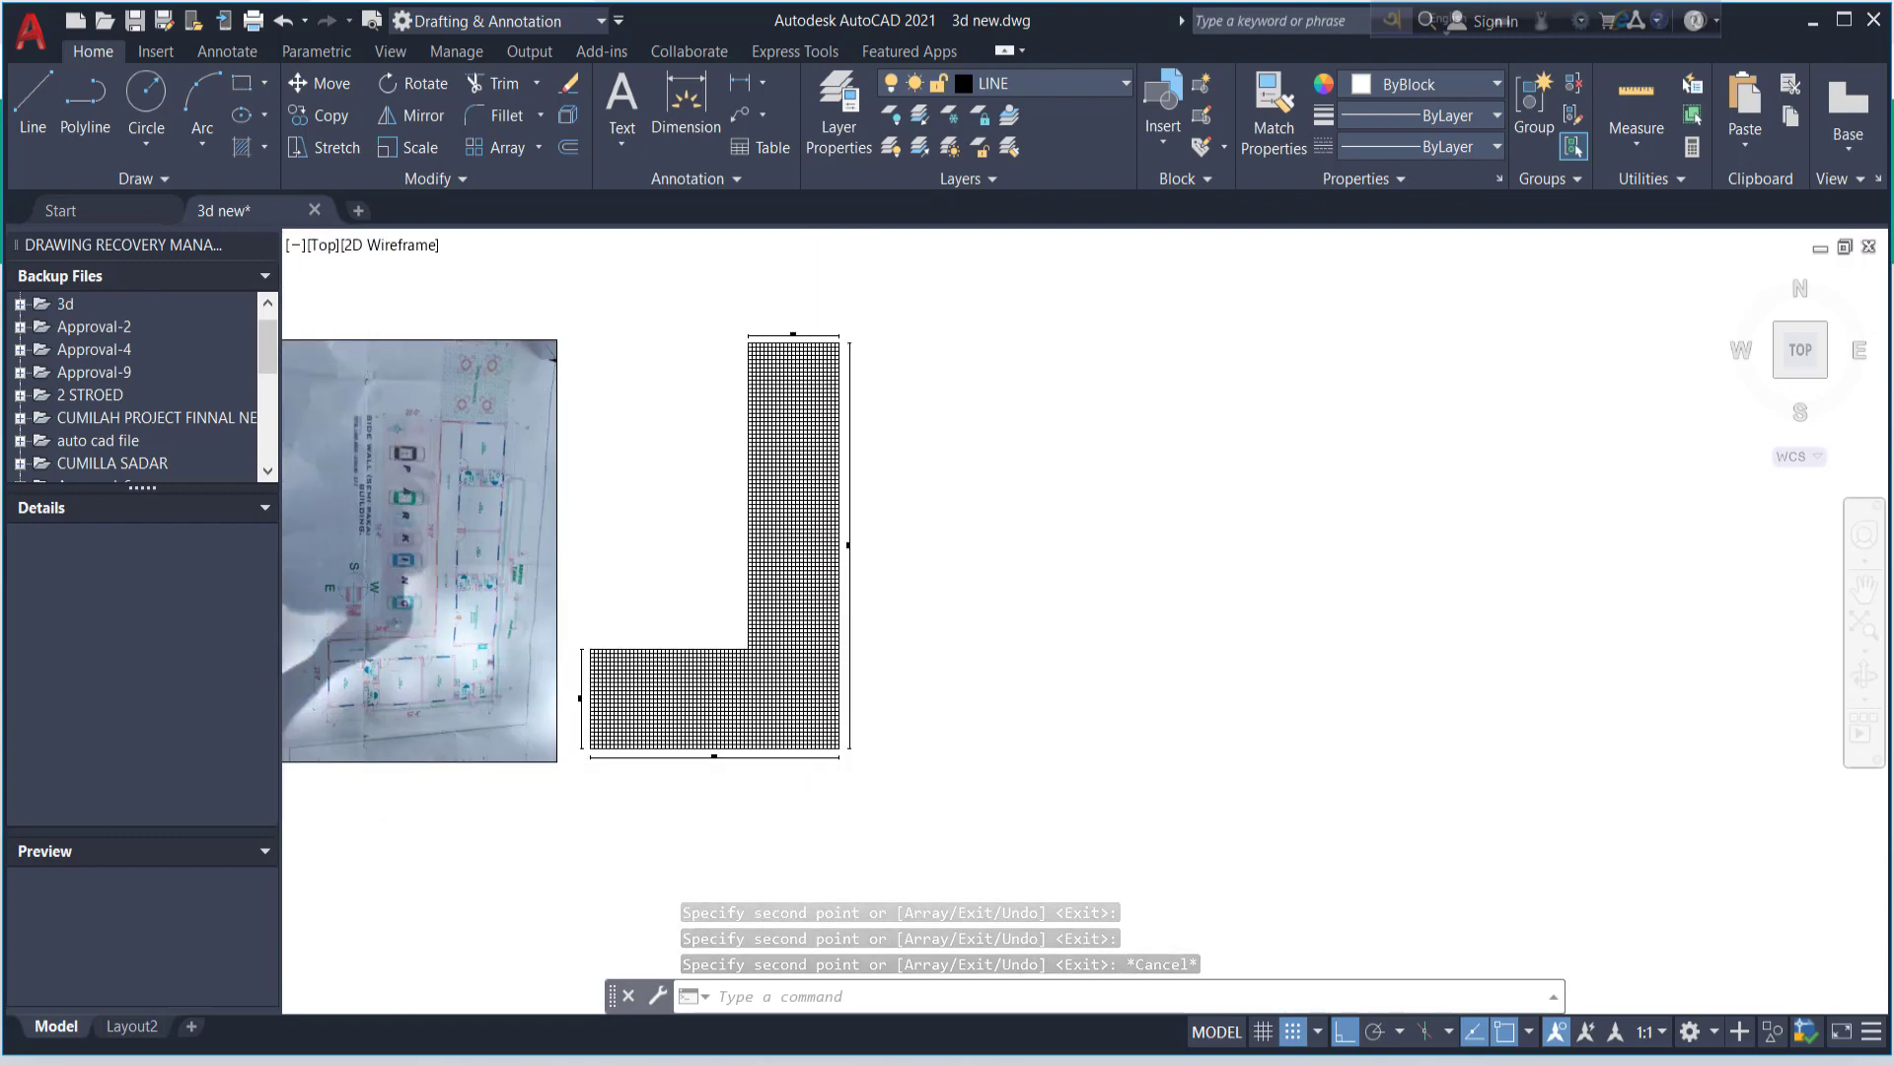
{"action": "scroll", "coordinate": [472, 661], "scroll_direction": "up", "scroll_amount": 4}
{"action": "scroll", "coordinate": [1197, 560], "scroll_direction": "down", "scroll_amount": 2}
{"action": "scroll", "coordinate": [770, 630], "scroll_direction": "up", "scroll_amount": 2}
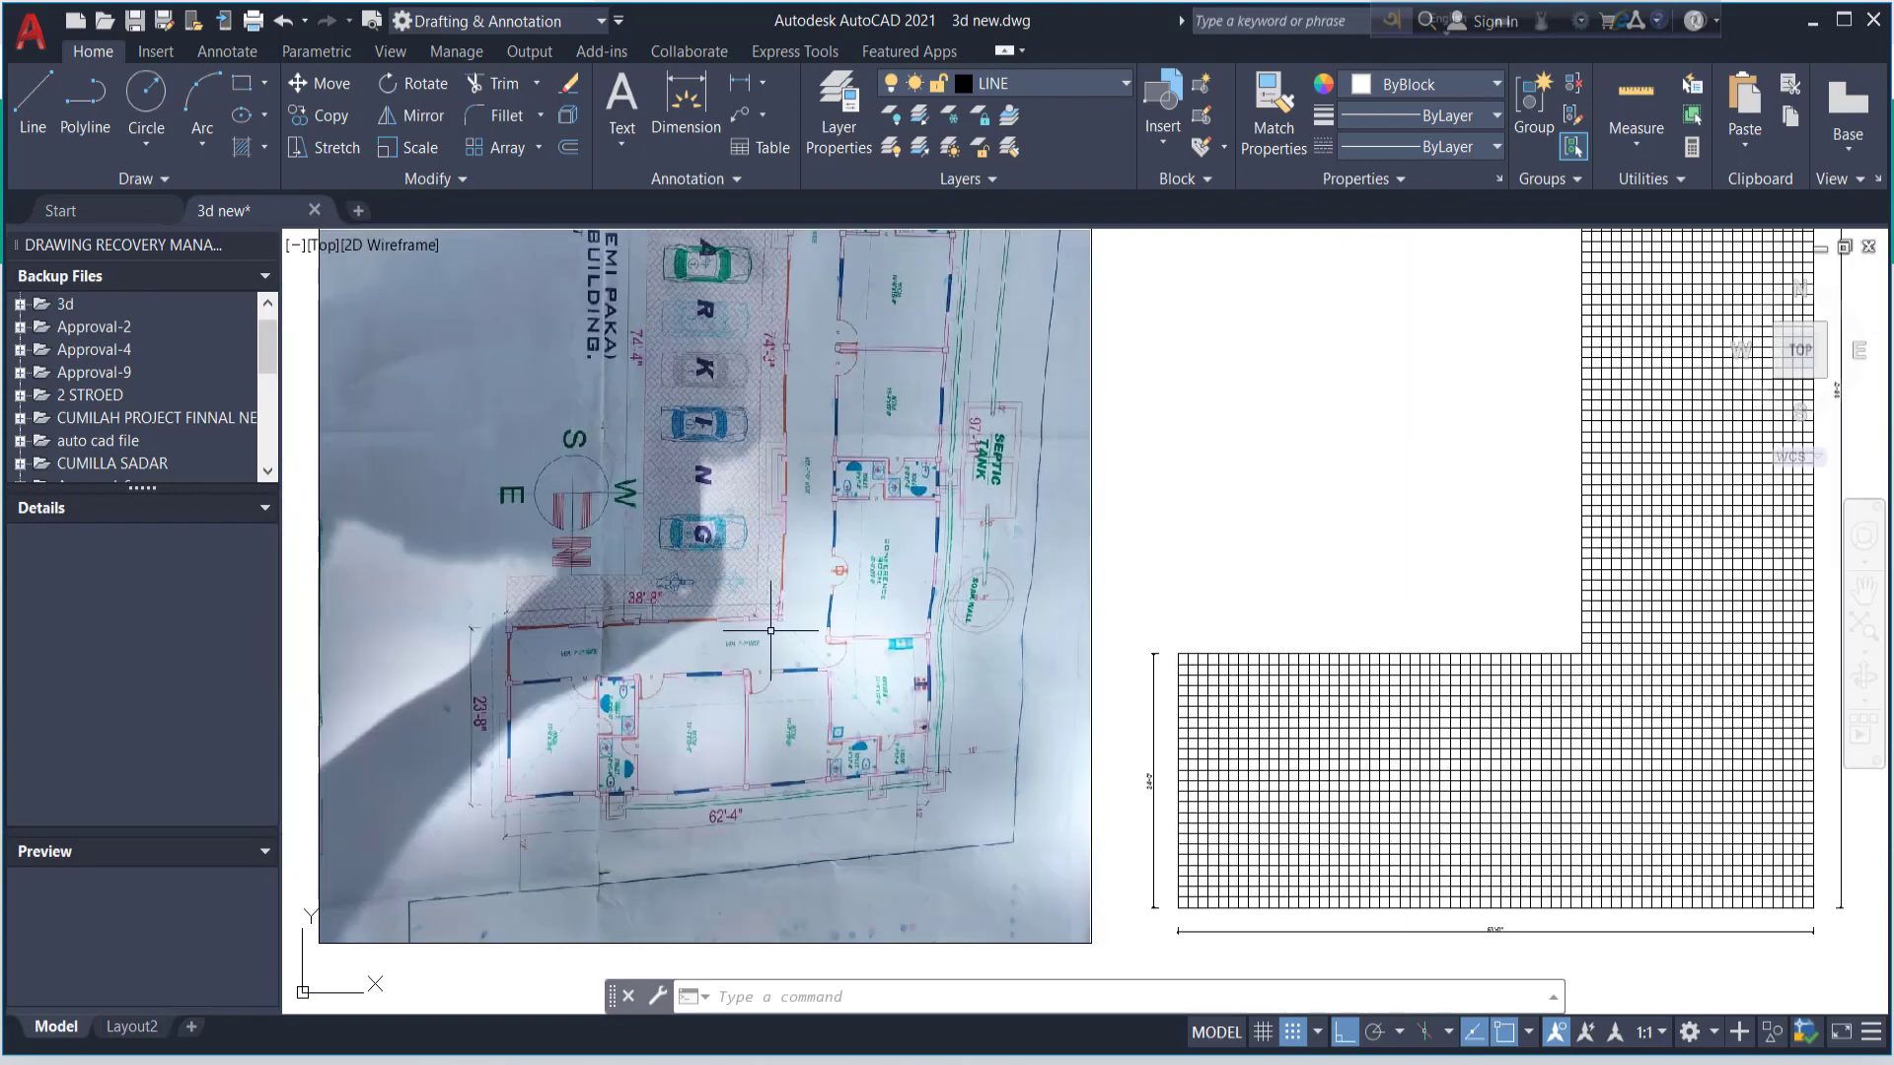
{"action": "scroll", "coordinate": [557, 755], "scroll_direction": "up", "scroll_amount": 2}
{"action": "scroll", "coordinate": [558, 755], "scroll_direction": "down", "scroll_amount": 4}
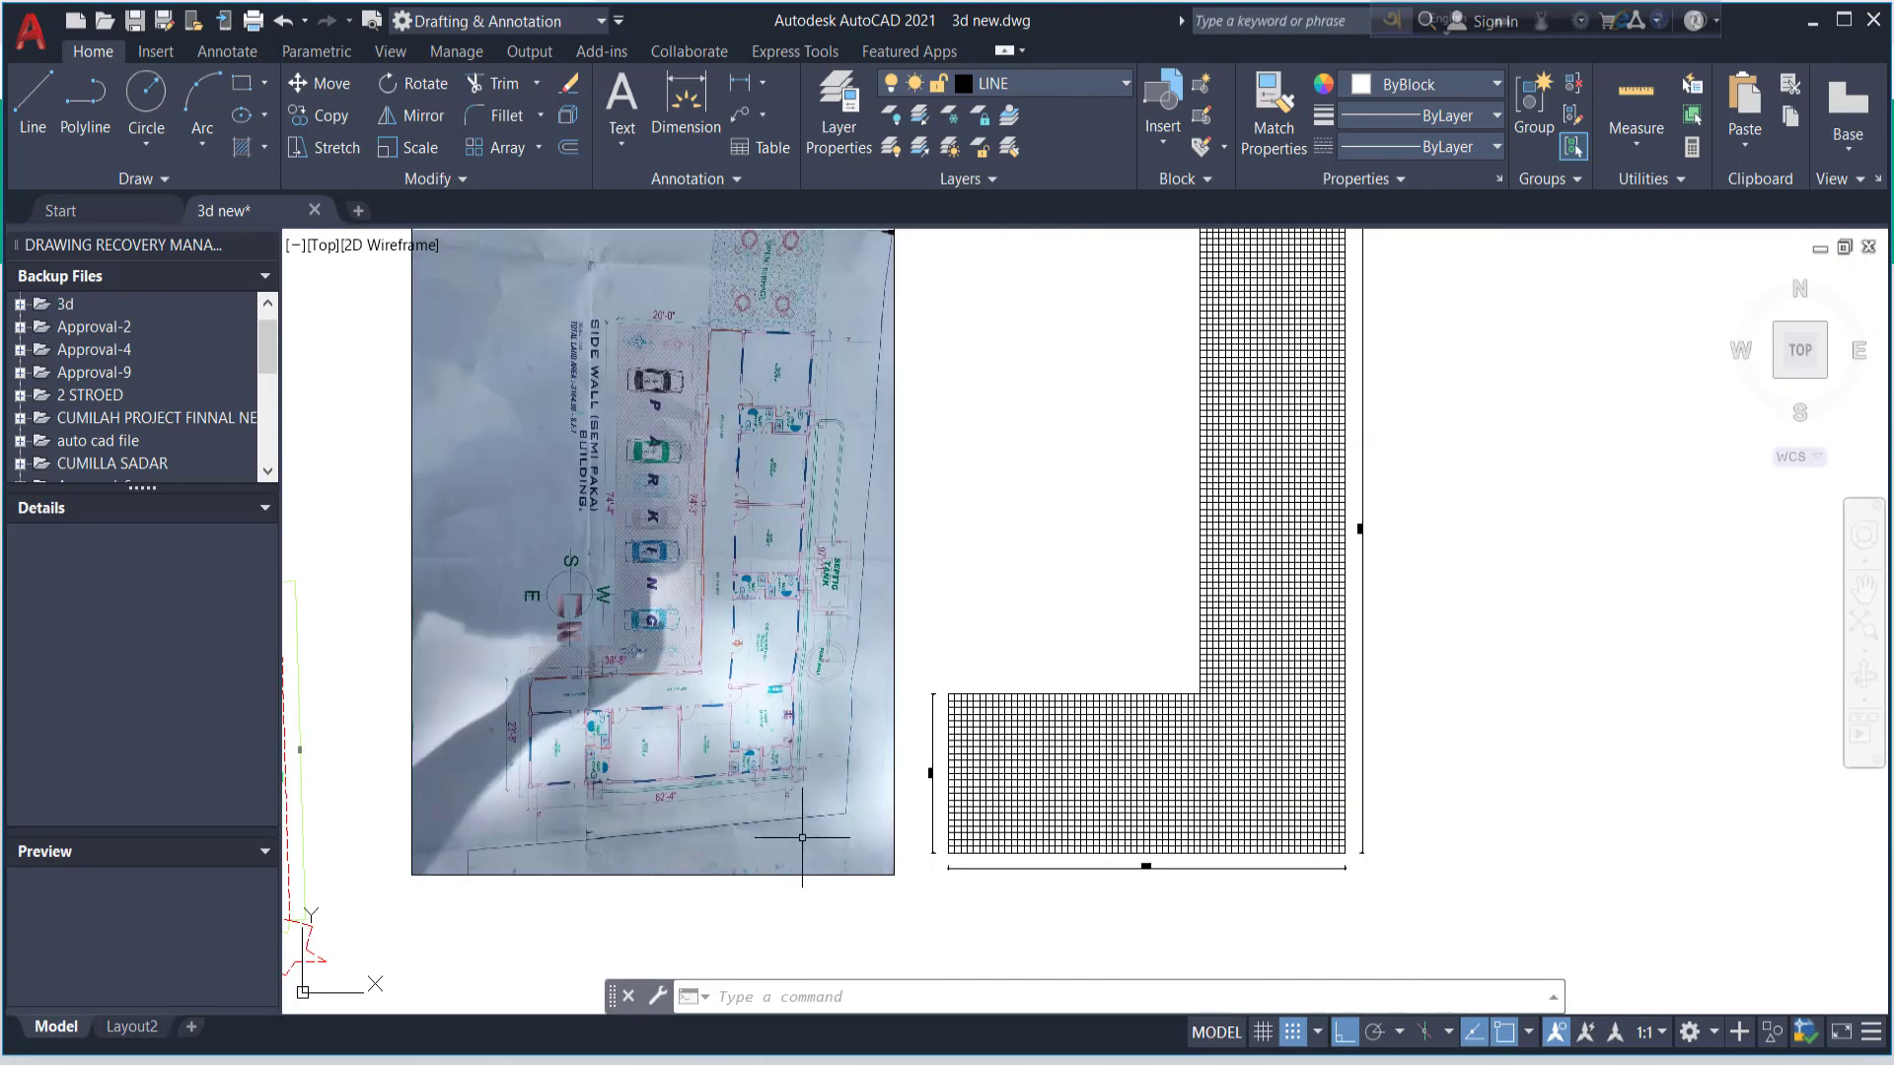
{"action": "scroll", "coordinate": [772, 820], "scroll_direction": "up", "scroll_amount": 4}
{"action": "scroll", "coordinate": [863, 762], "scroll_direction": "down", "scroll_amount": 3}
{"action": "scroll", "coordinate": [897, 696], "scroll_direction": "up", "scroll_amount": 4}
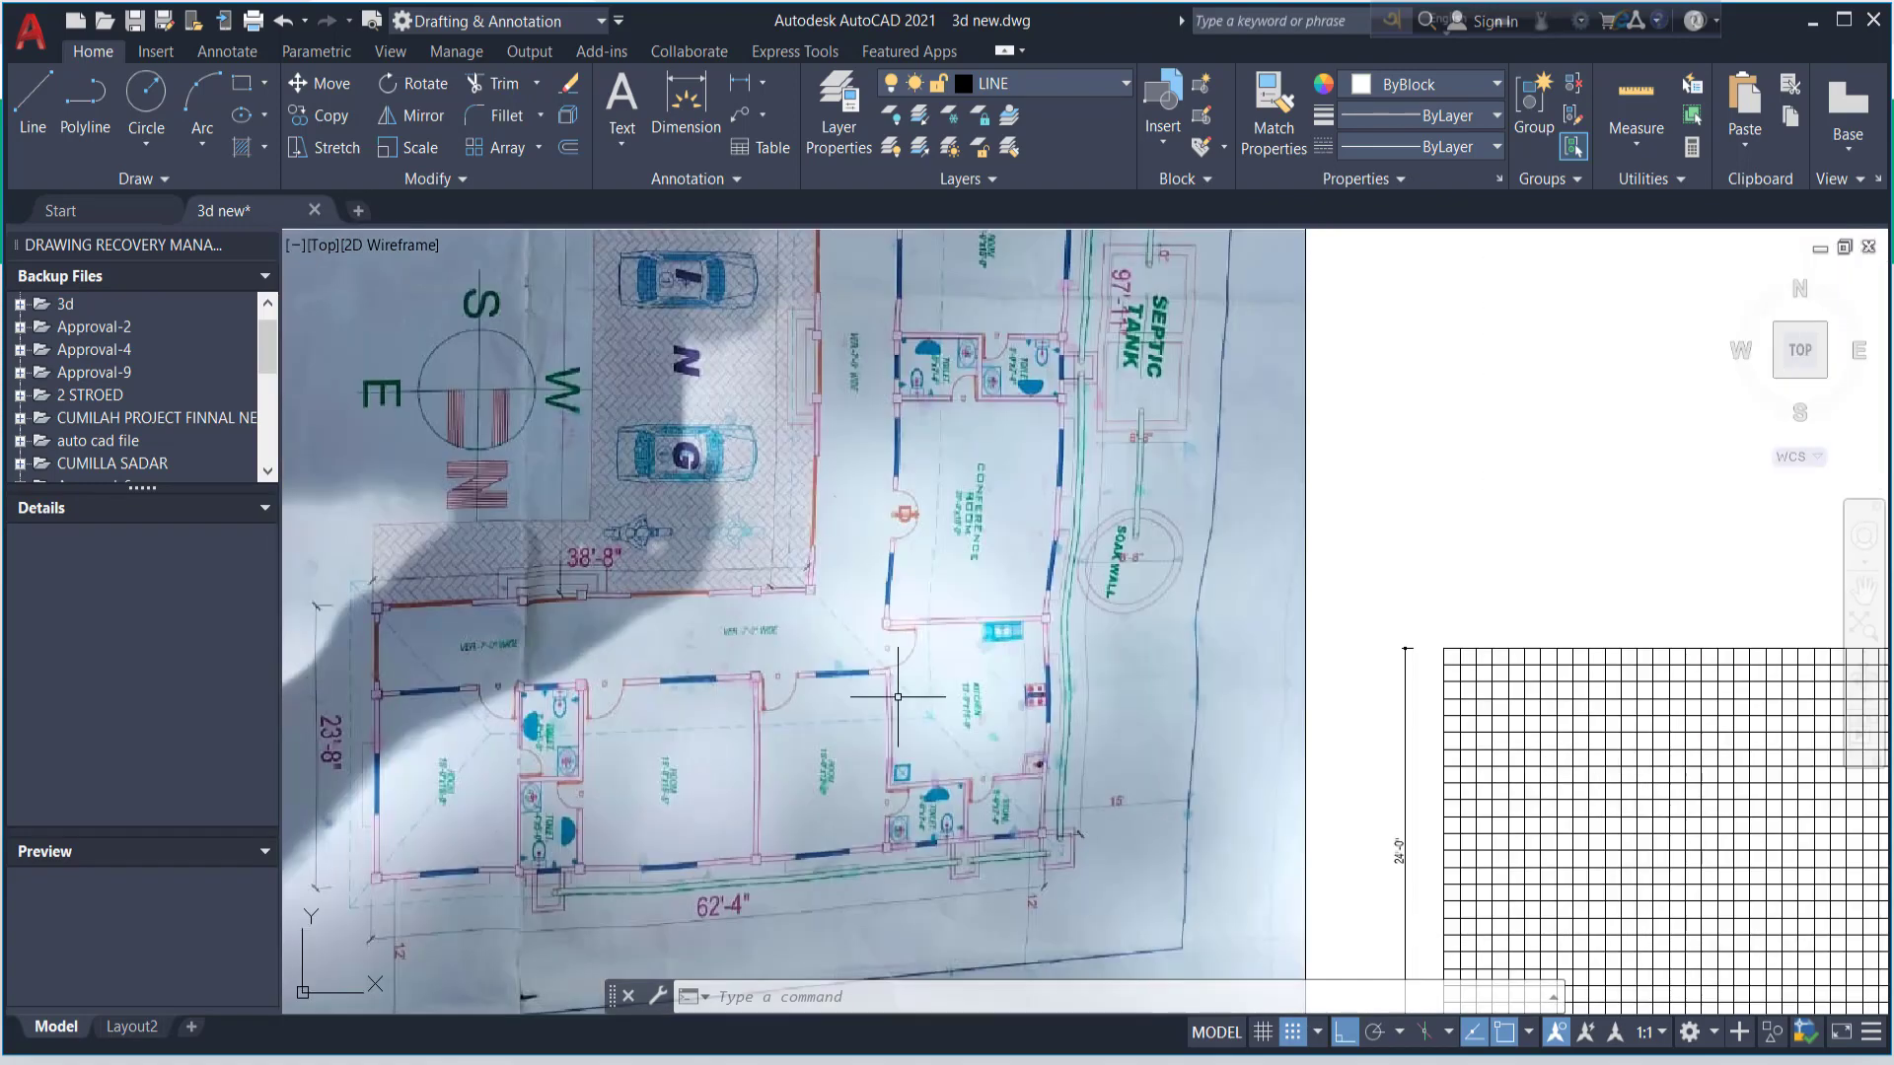
{"action": "scroll", "coordinate": [487, 734], "scroll_direction": "down", "scroll_amount": 3}
{"action": "scroll", "coordinate": [803, 591], "scroll_direction": "down", "scroll_amount": 2}
{"action": "scroll", "coordinate": [803, 592], "scroll_direction": "up", "scroll_amount": 4}
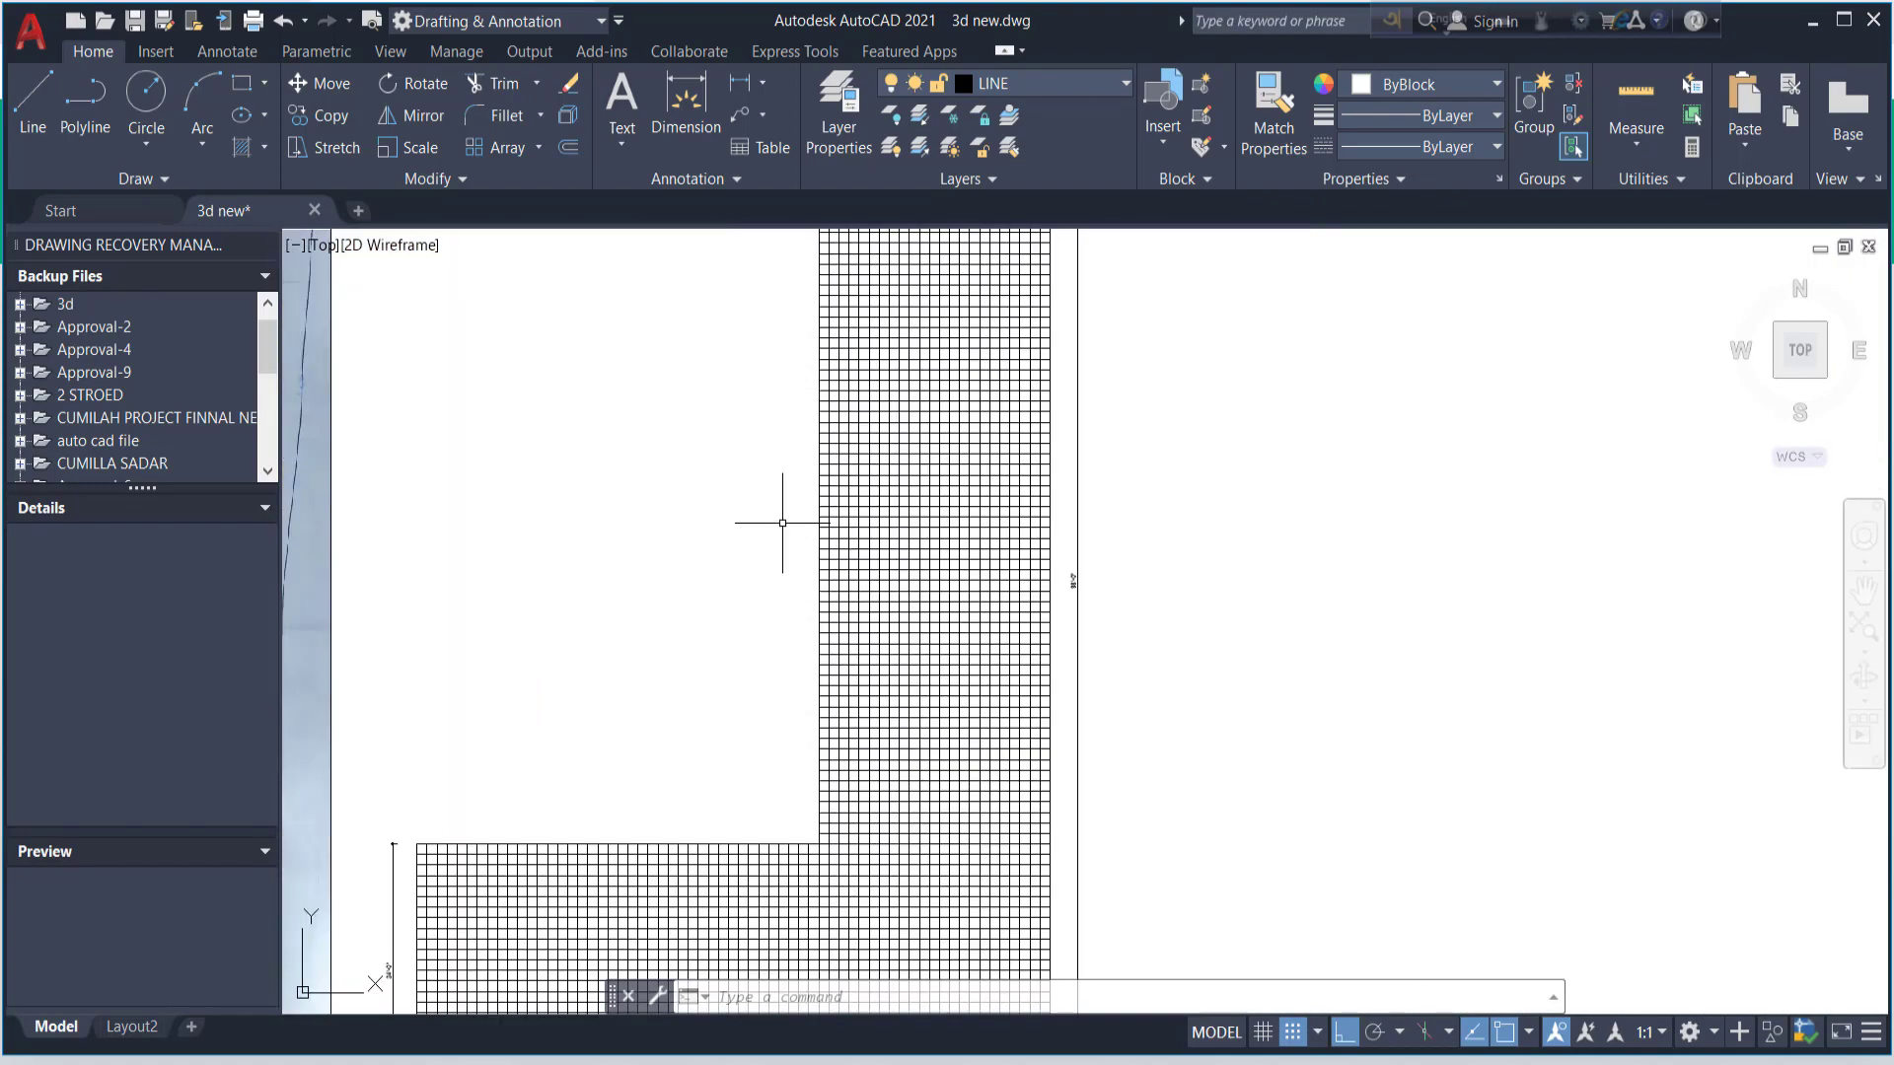
{"action": "scroll", "coordinate": [782, 515], "scroll_direction": "down", "scroll_amount": 3}
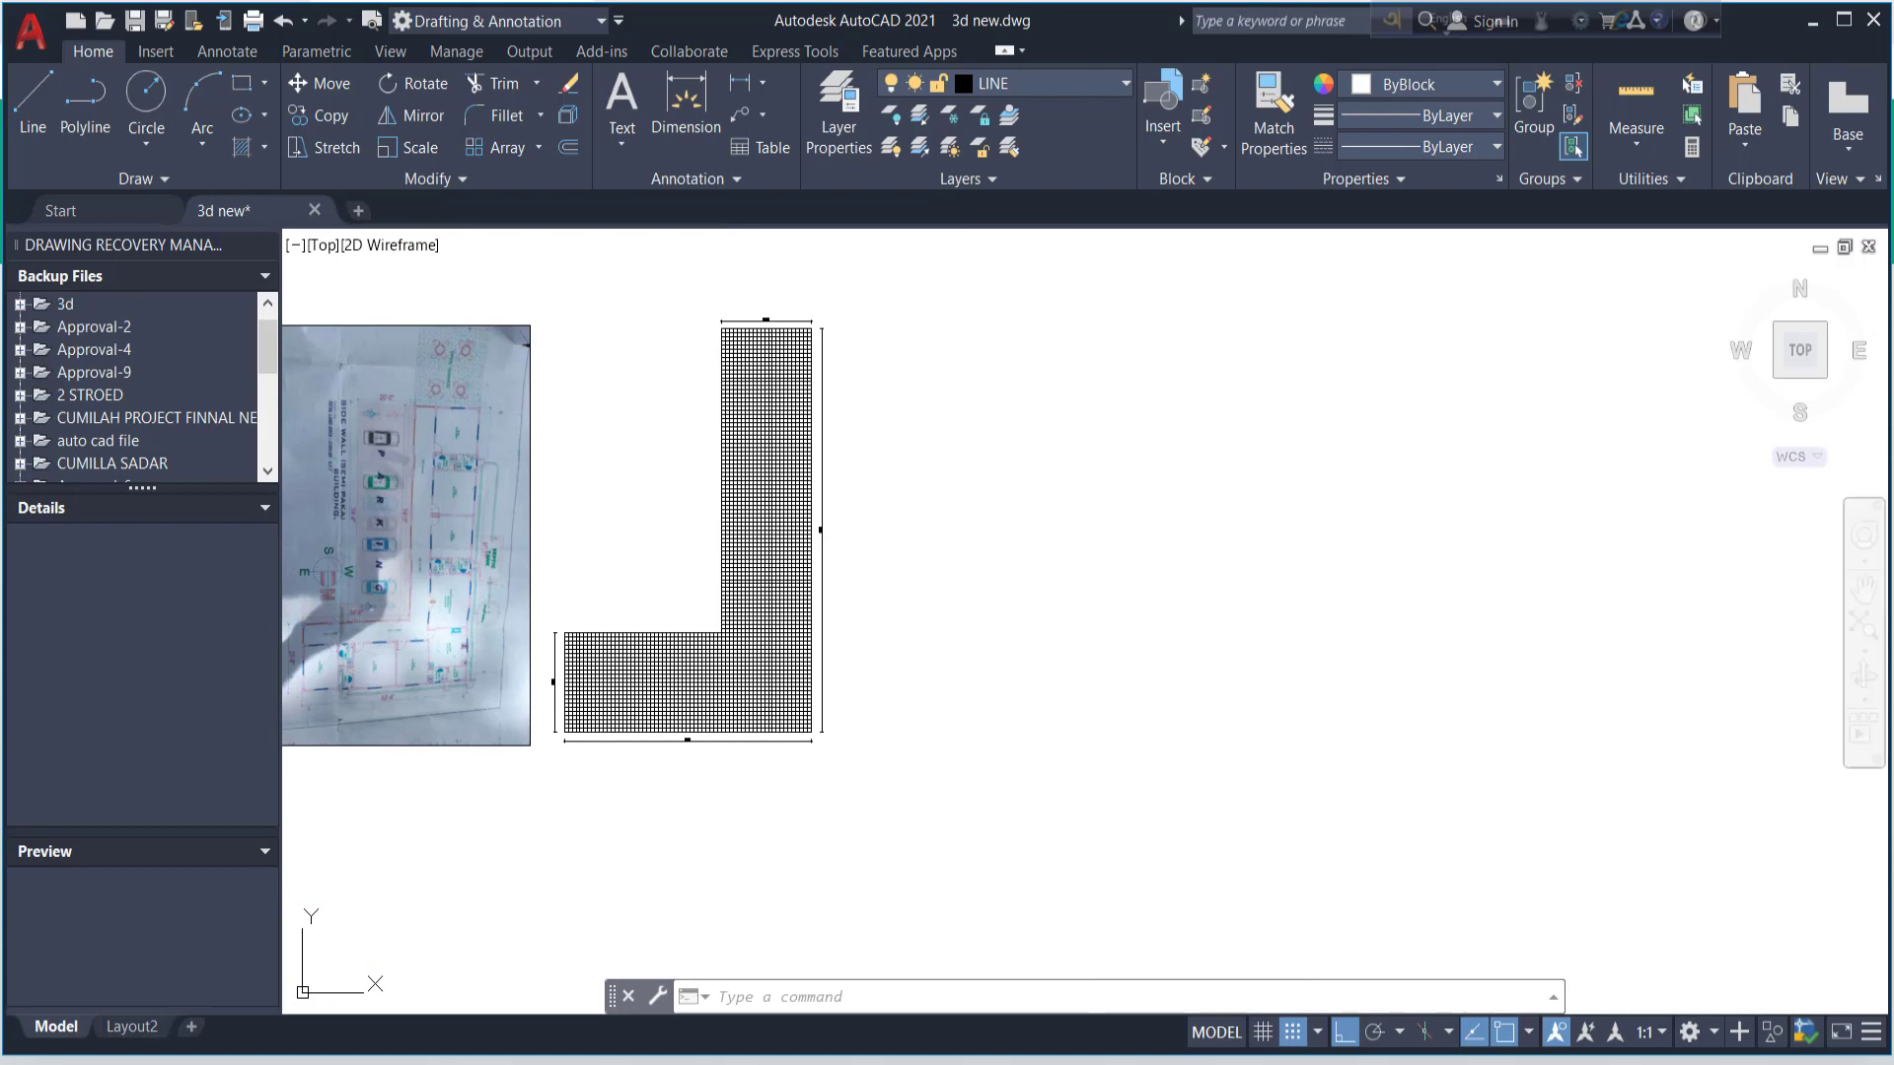
{"action": "scroll", "coordinate": [662, 501], "scroll_direction": "up", "scroll_amount": 2}
- Quick-save the drawing 3d new.dwg with the finished 1-ft grid
{"action": "key", "text": "ctrl+s"}
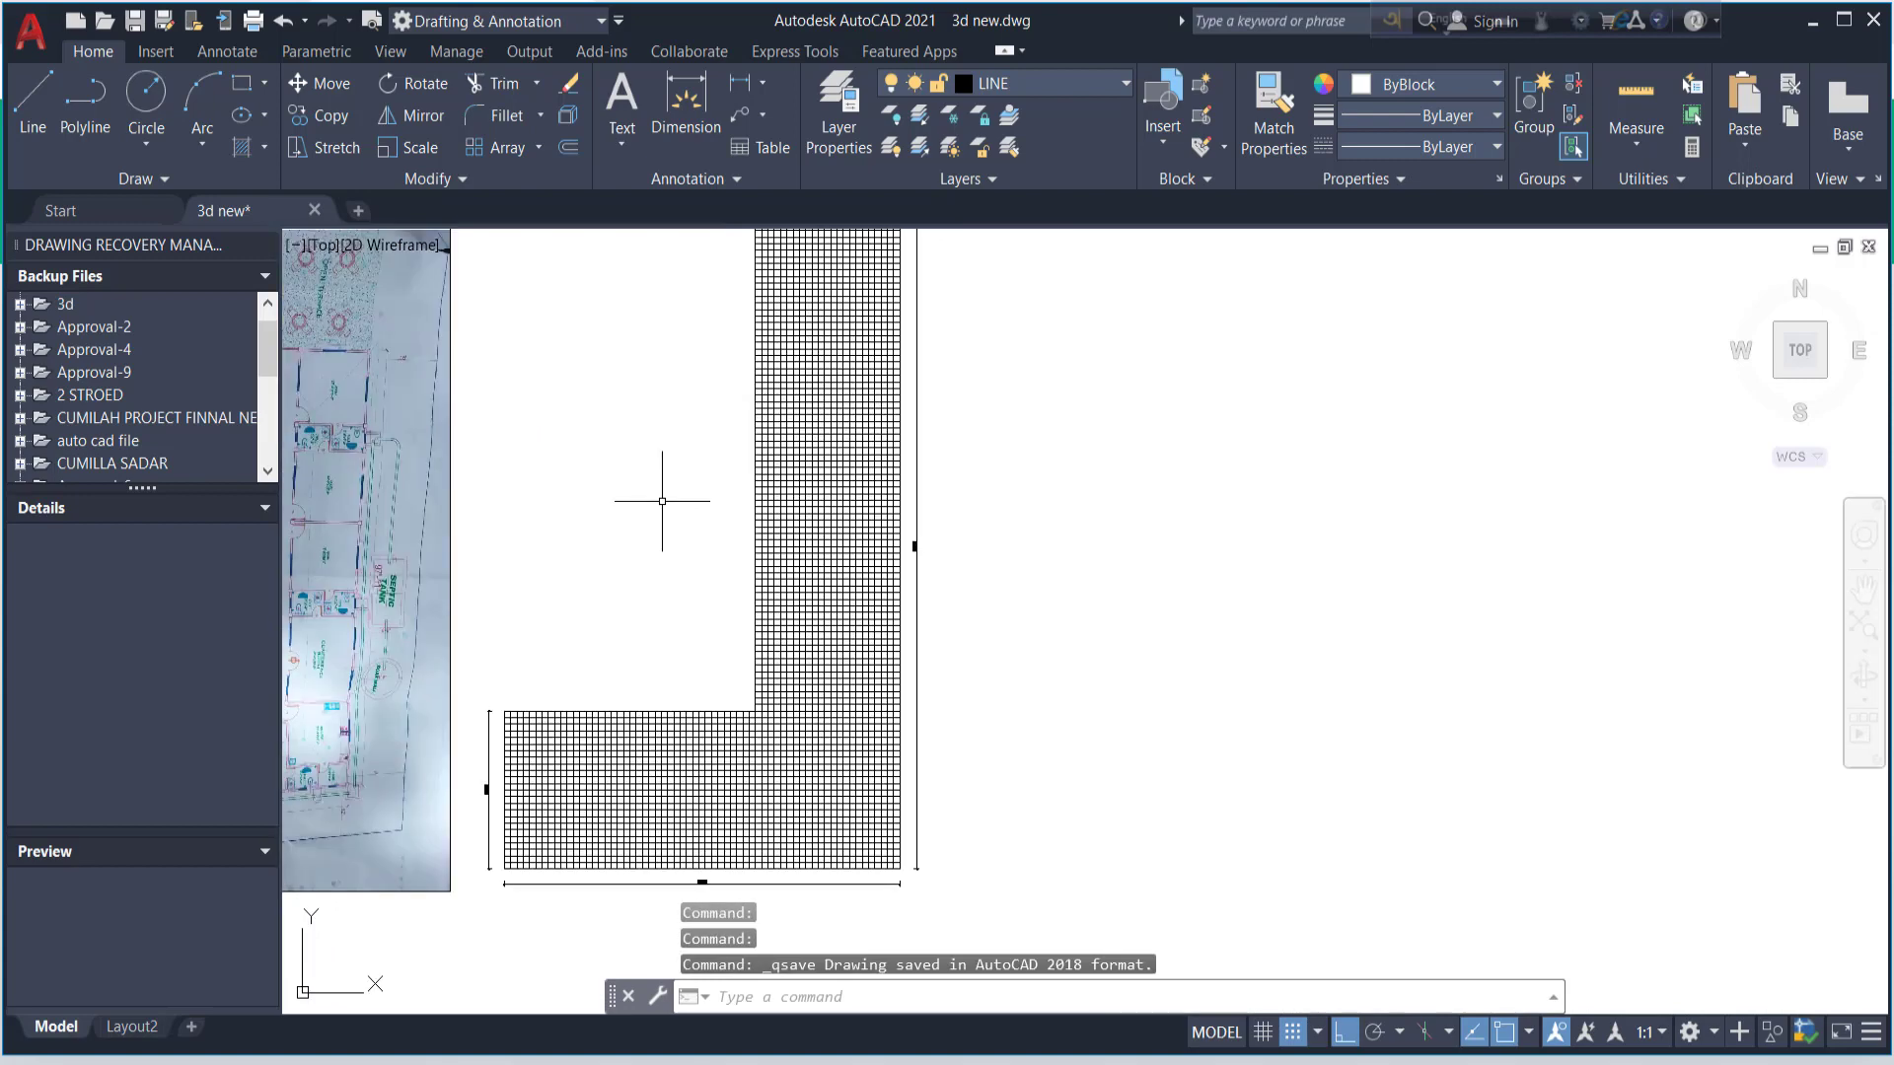
{"action": "scroll", "coordinate": [662, 501], "scroll_direction": "down", "scroll_amount": 2}
{"action": "scroll", "coordinate": [937, 587], "scroll_direction": "up", "scroll_amount": 2}
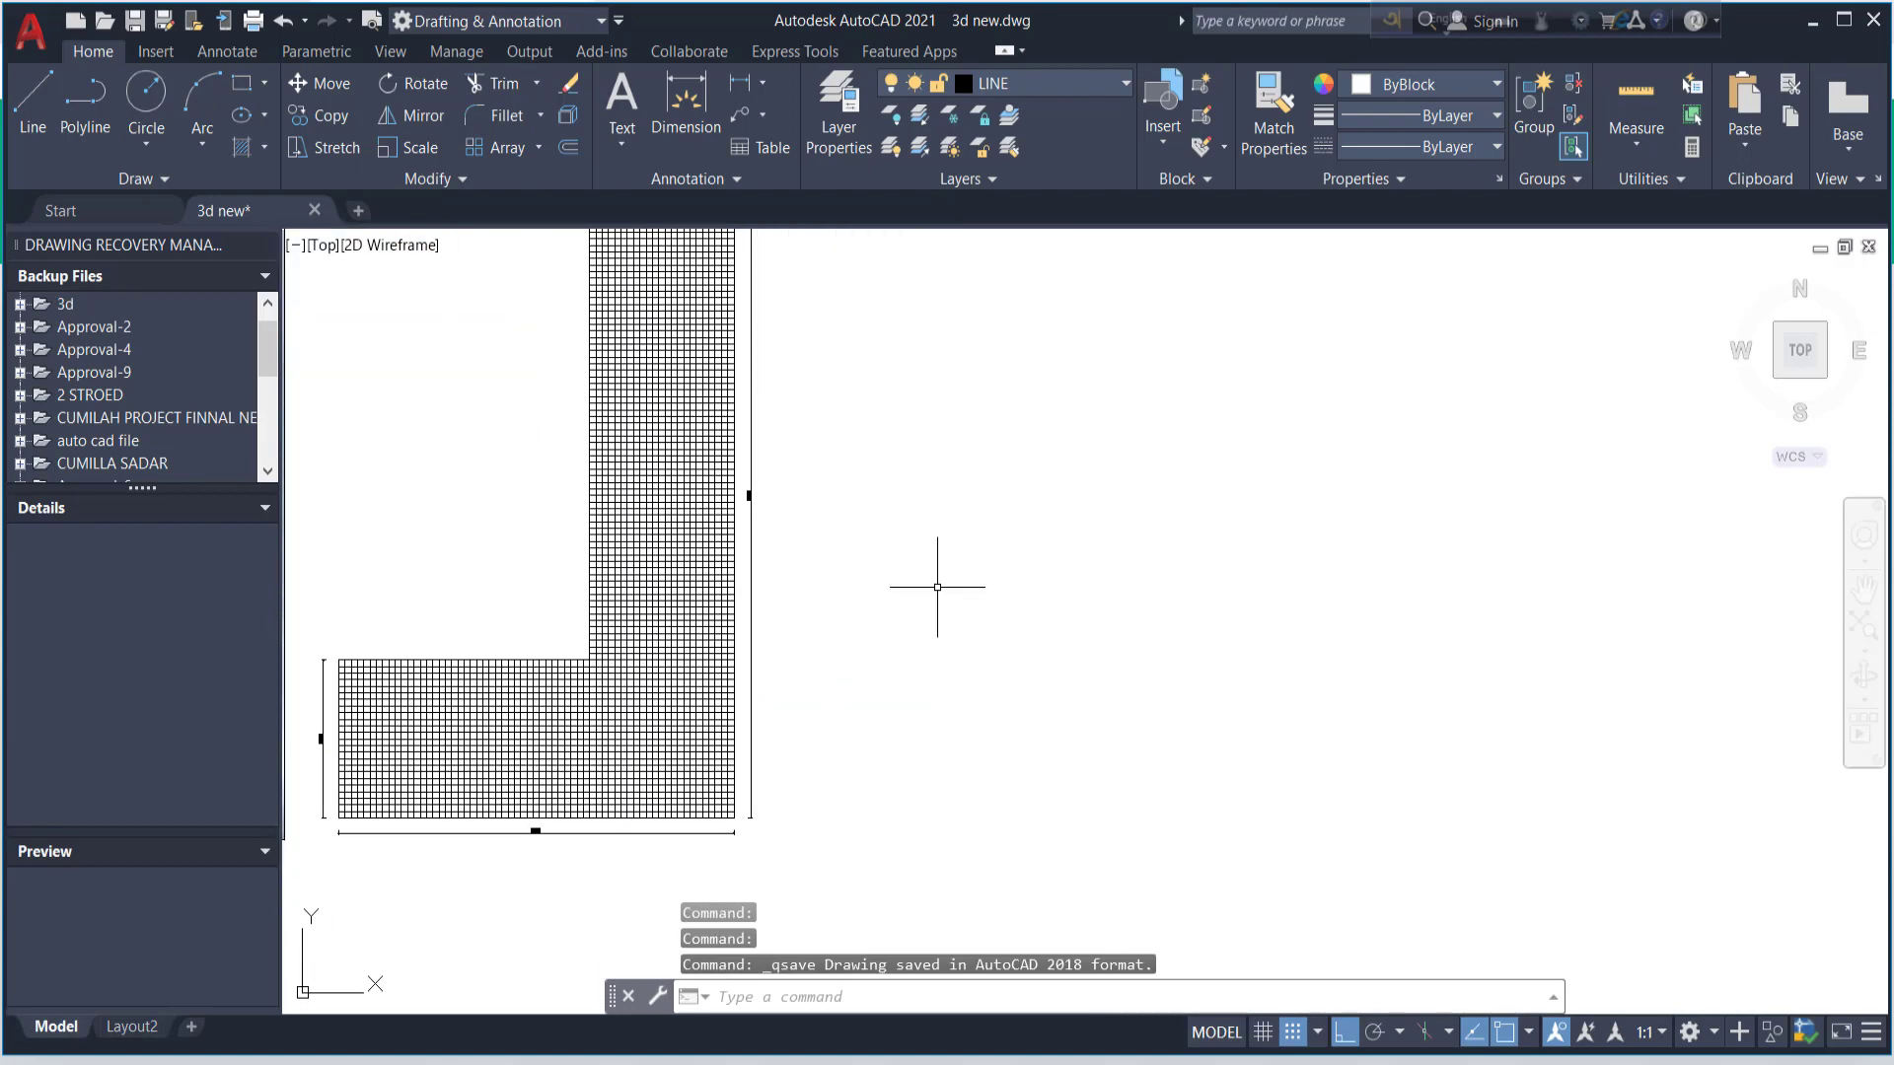
{"action": "scroll", "coordinate": [937, 587], "scroll_direction": "down", "scroll_amount": 2}
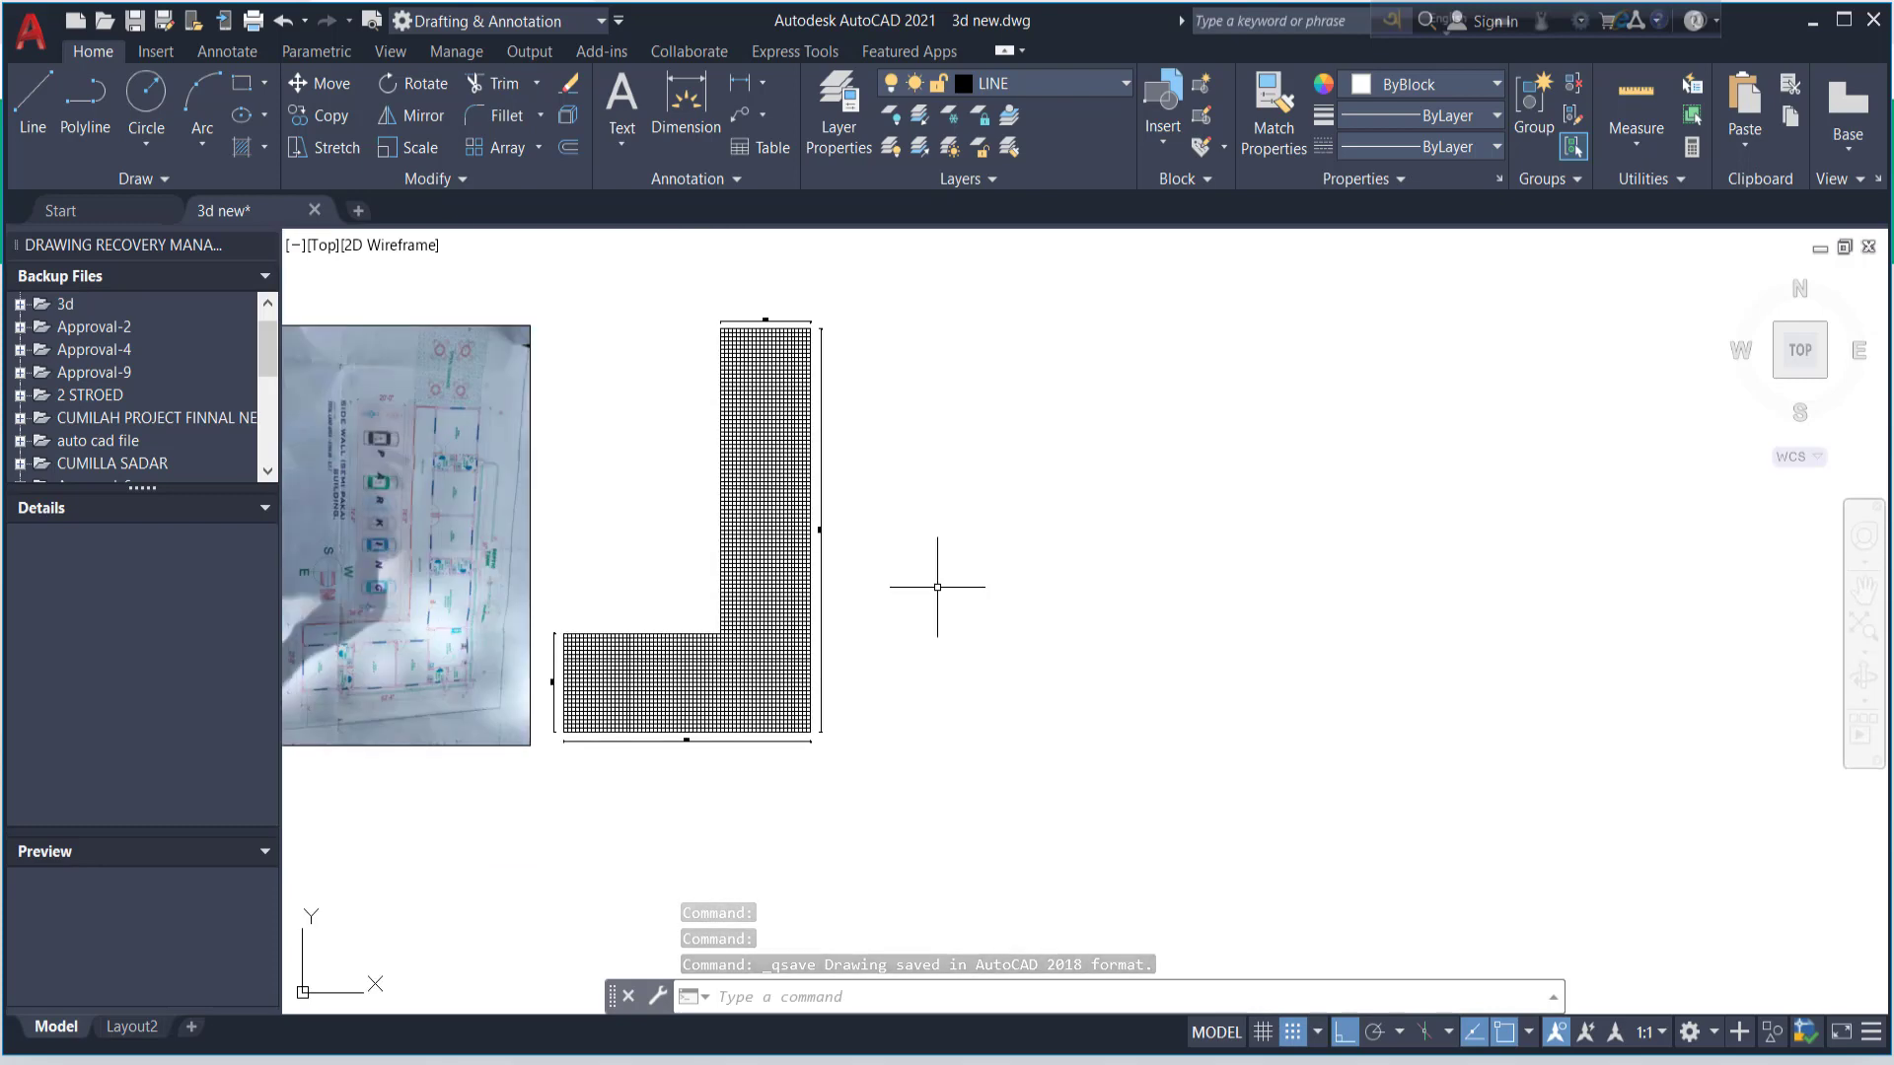
{"action": "scroll", "coordinate": [937, 589], "scroll_direction": "up", "scroll_amount": 4}
{"action": "scroll", "coordinate": [937, 593], "scroll_direction": "down", "scroll_amount": 2}
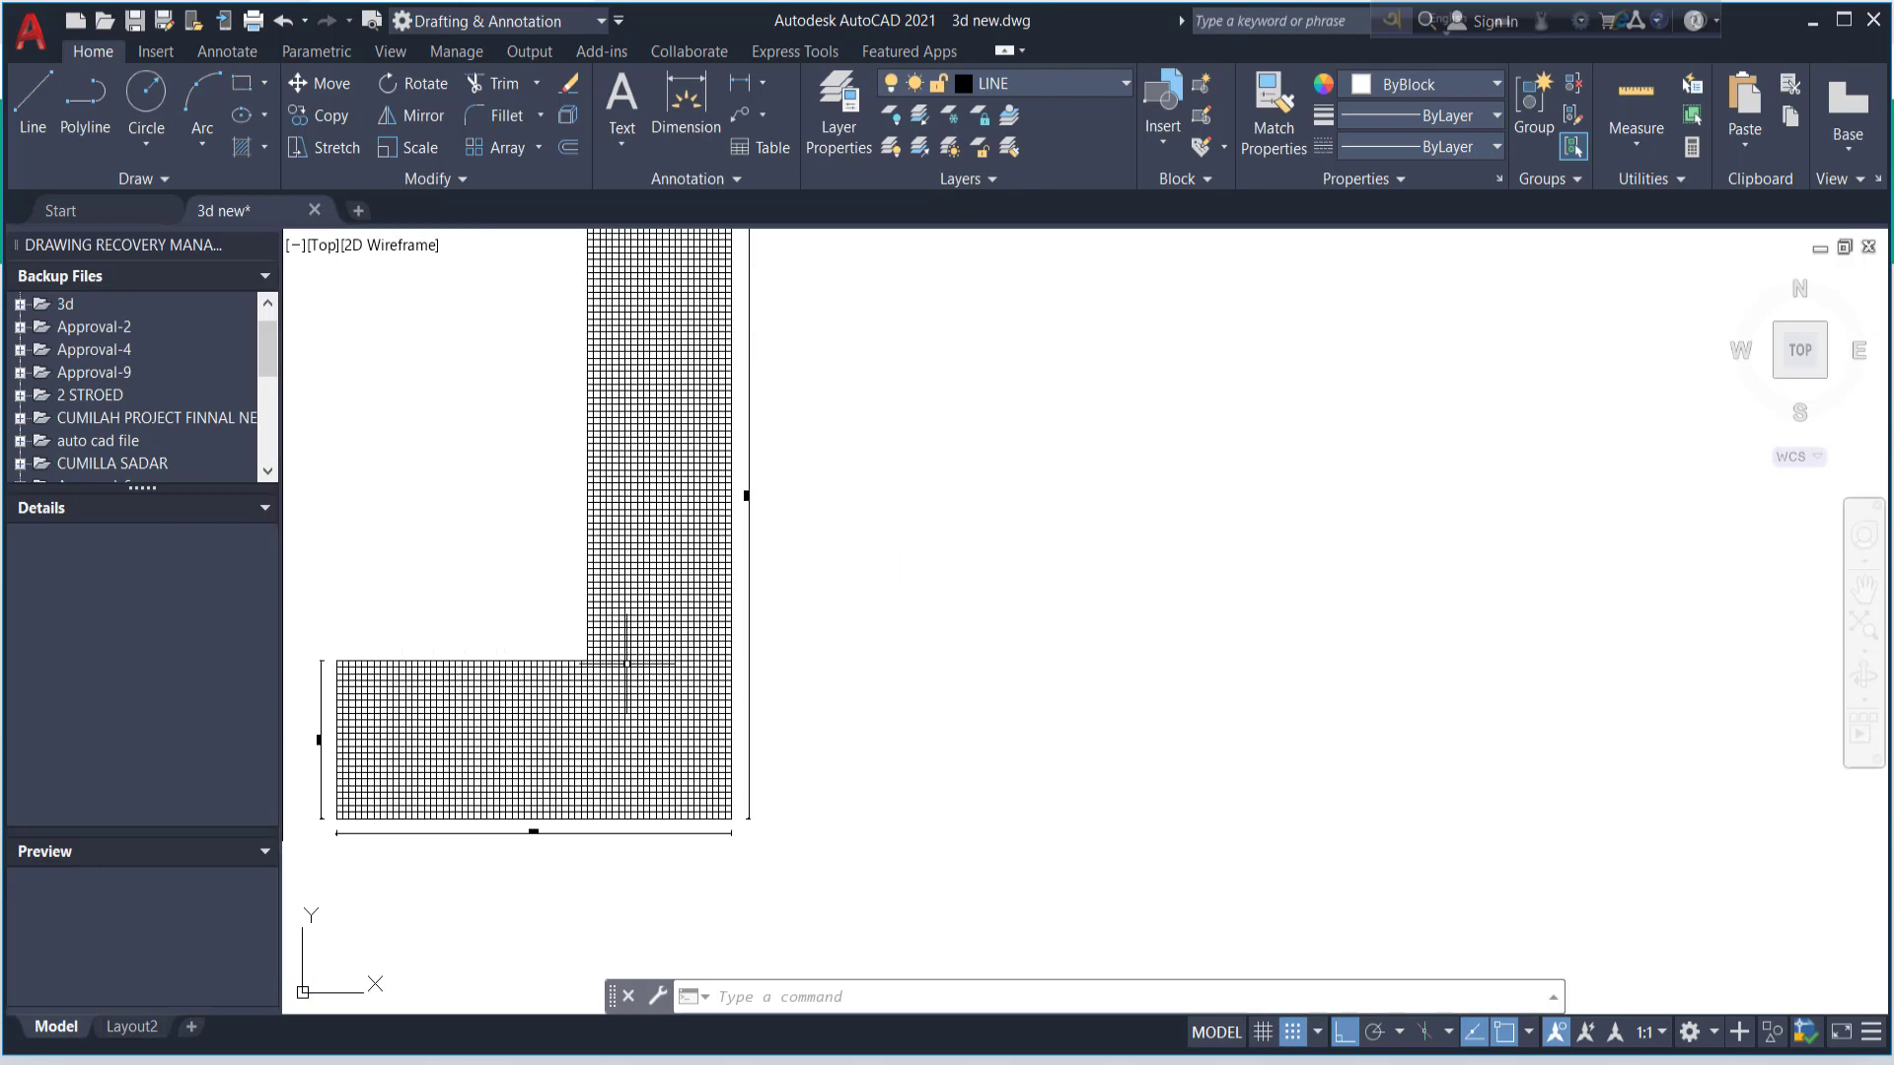
{"action": "scroll", "coordinate": [495, 614], "scroll_direction": "up", "scroll_amount": 3}
{"action": "scroll", "coordinate": [571, 601], "scroll_direction": "down", "scroll_amount": 2}
{"action": "scroll", "coordinate": [563, 592], "scroll_direction": "down", "scroll_amount": 2}
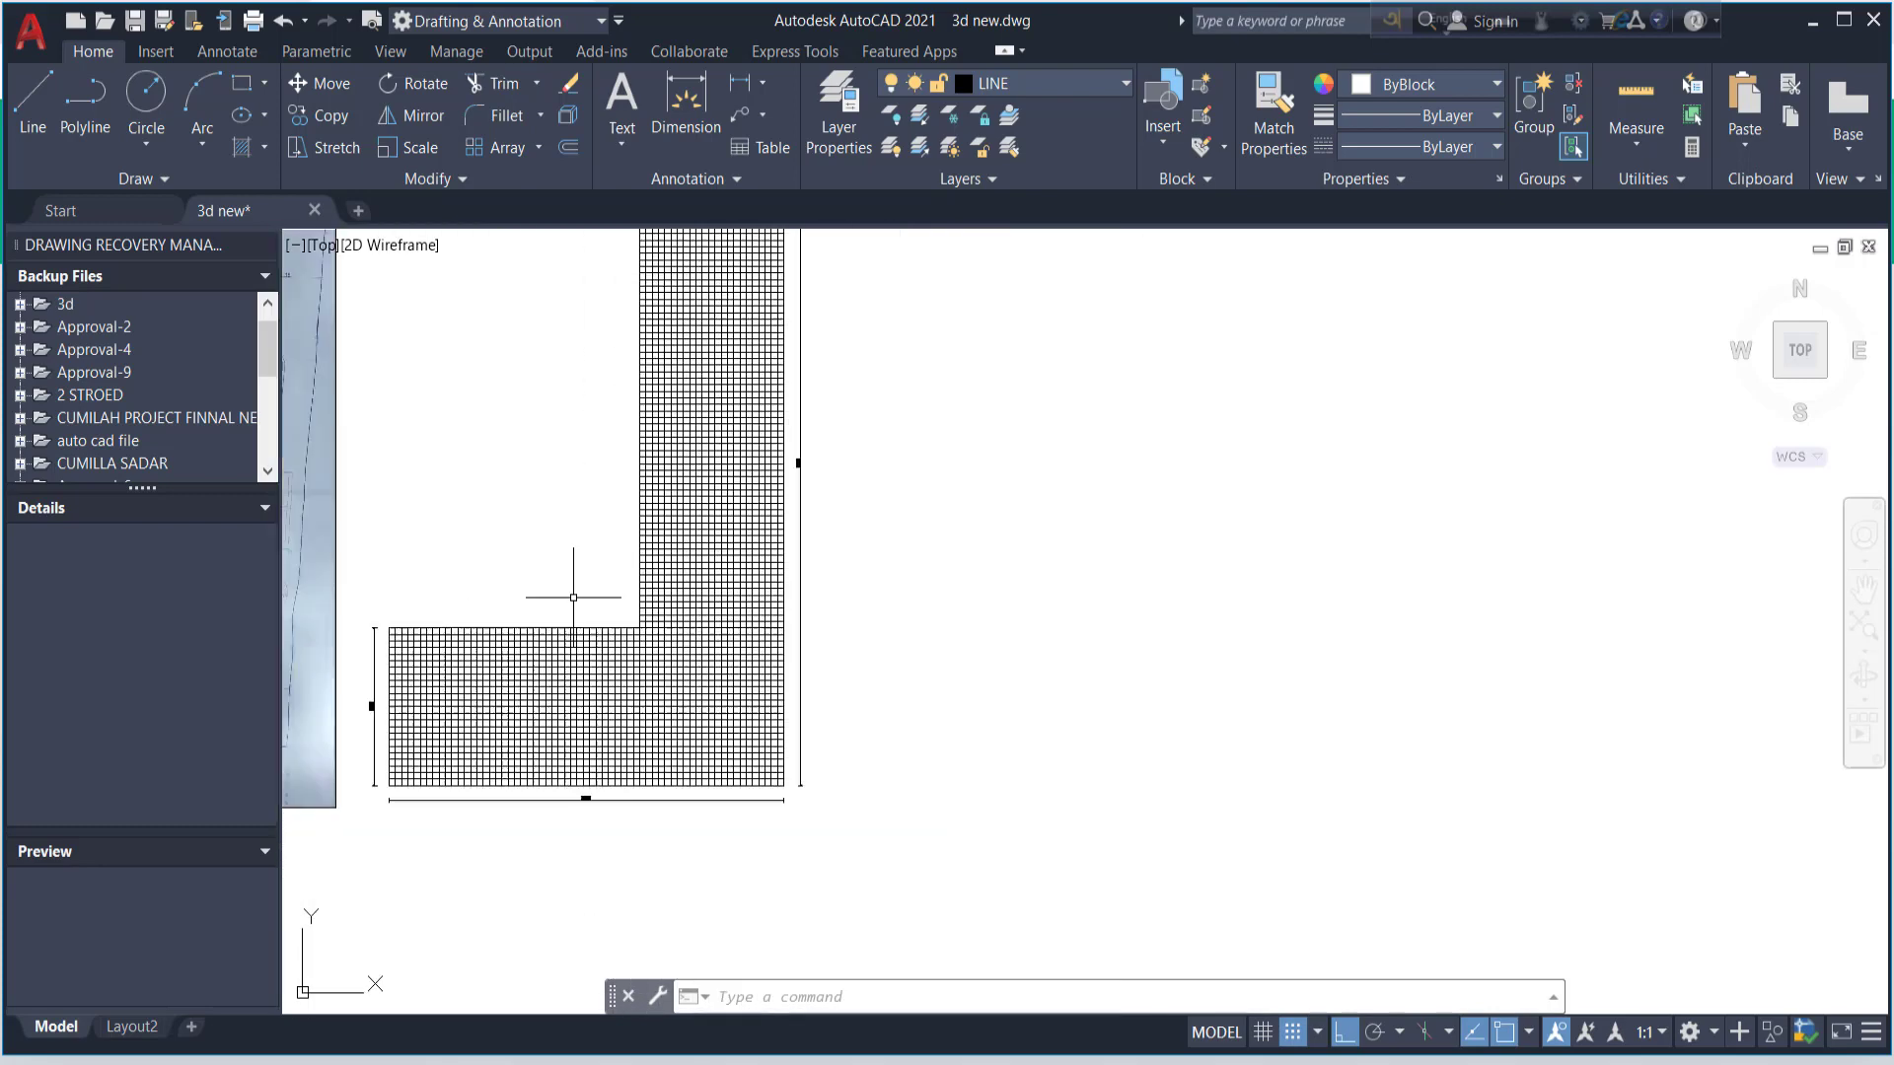
- Dimension the lower wing's top edge, top-left corner to inner corner, as 40'-0" placed above
{"action": "left_click", "coordinate": [708, 134]}
{"action": "scroll", "coordinate": [365, 681], "scroll_direction": "up", "scroll_amount": 3}
{"action": "scroll", "coordinate": [414, 602], "scroll_direction": "up", "scroll_amount": 2}
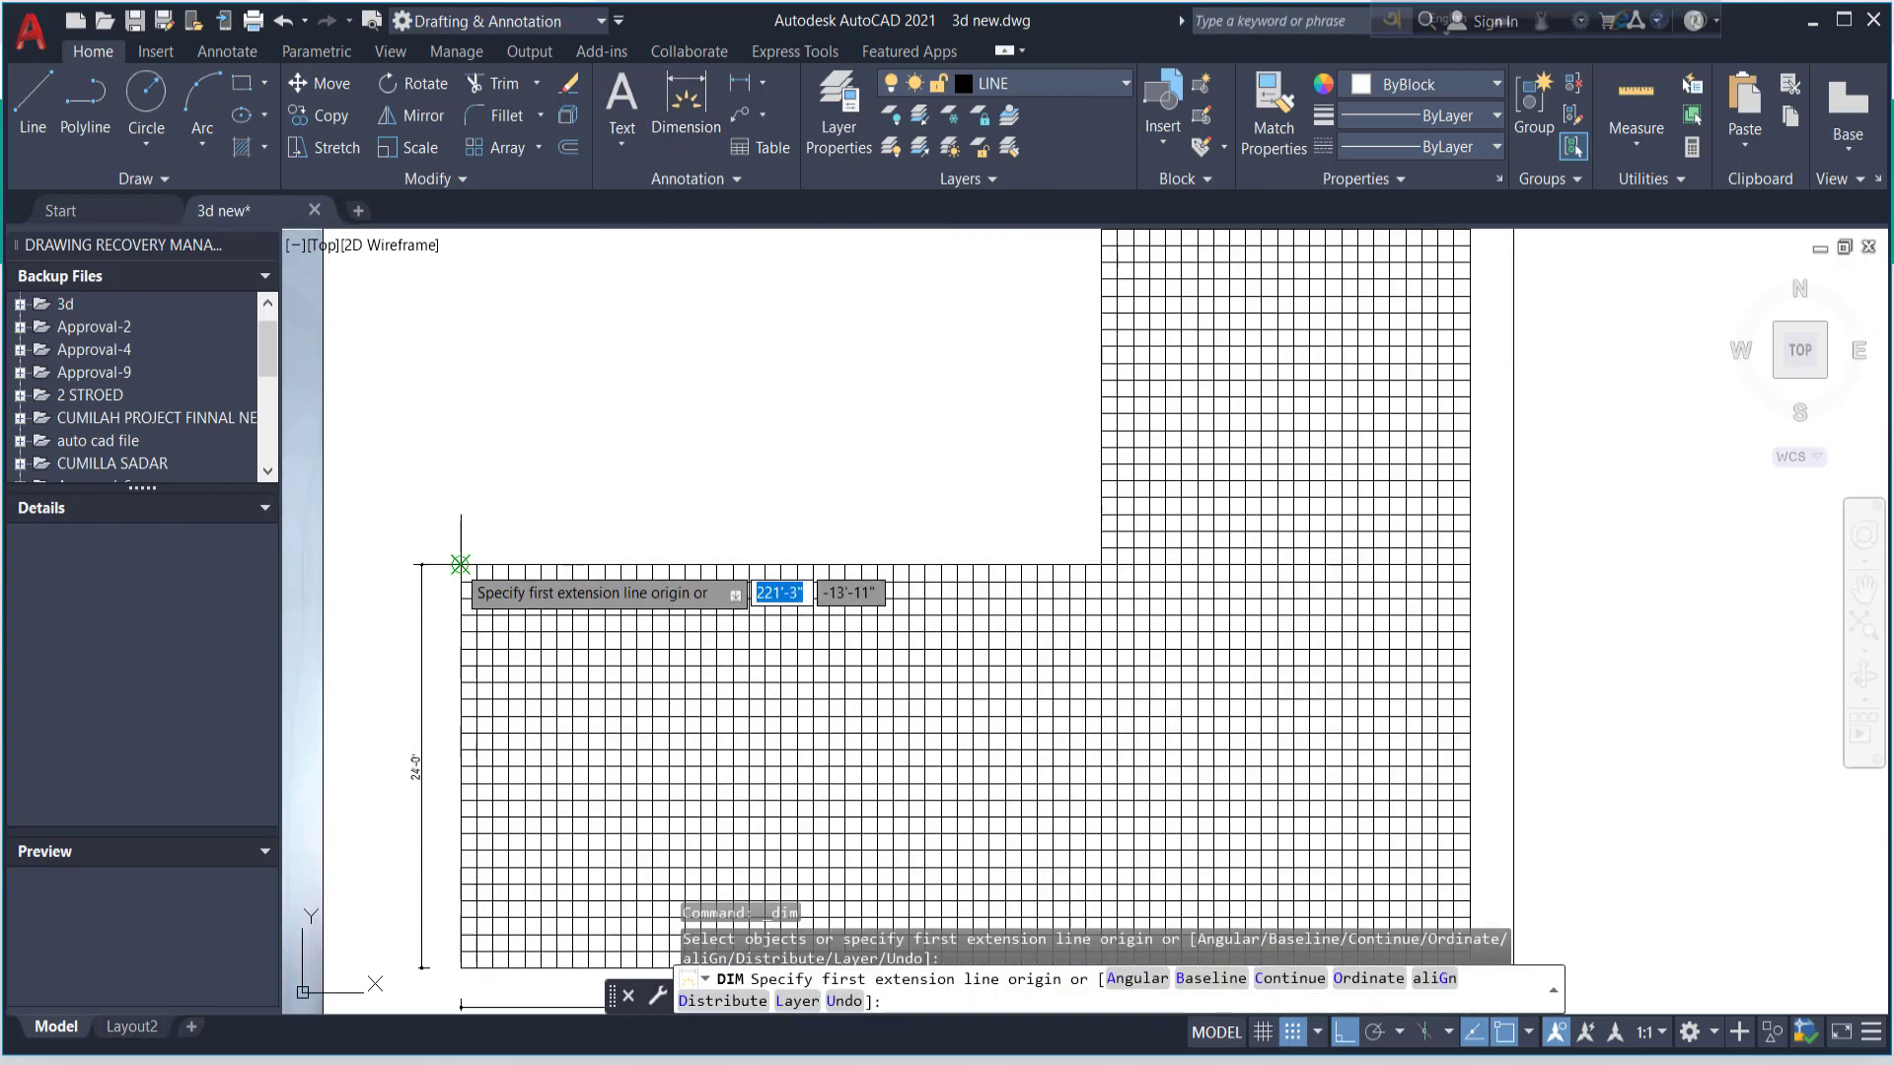
{"action": "left_click", "coordinate": [461, 565]}
{"action": "scroll", "coordinate": [1097, 569], "scroll_direction": "up", "scroll_amount": 2}
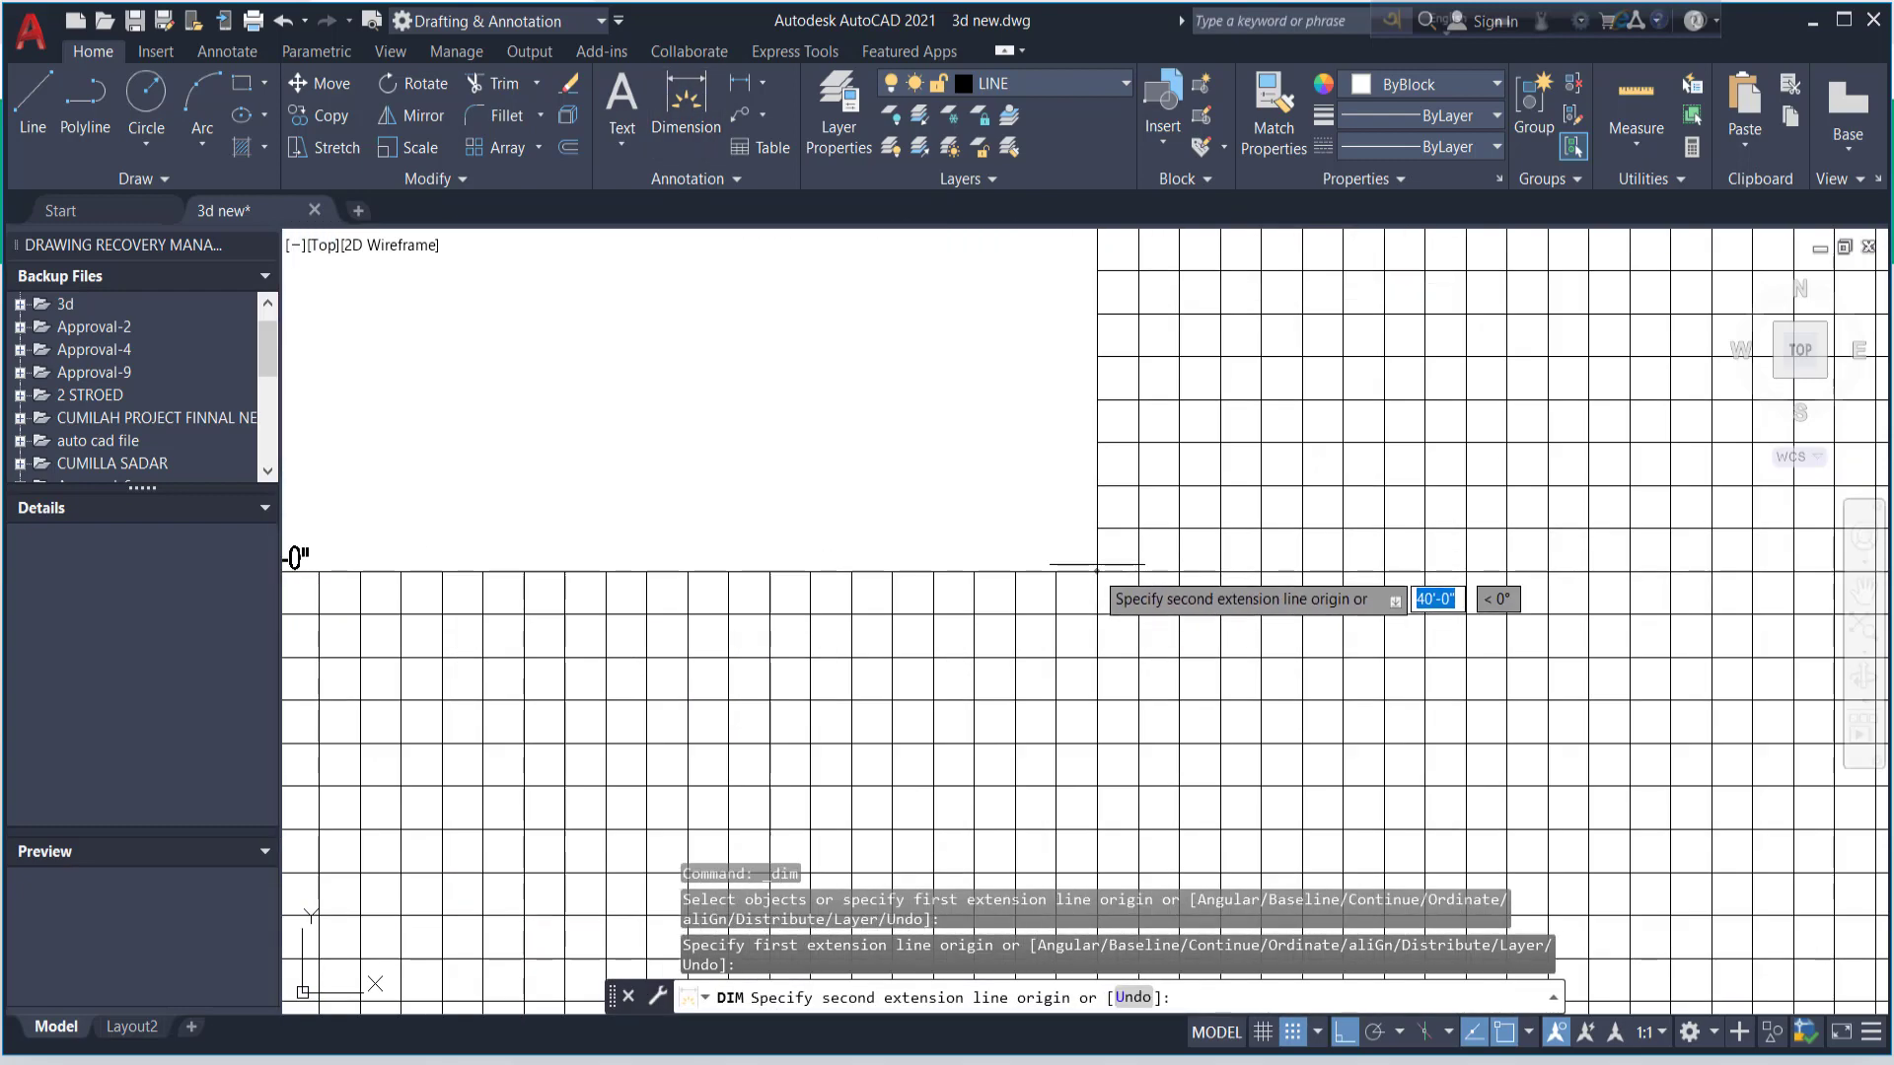
{"action": "left_click", "coordinate": [1097, 569]}
{"action": "scroll", "coordinate": [987, 567], "scroll_direction": "down", "scroll_amount": 4}
{"action": "scroll", "coordinate": [740, 557], "scroll_direction": "up", "scroll_amount": 2}
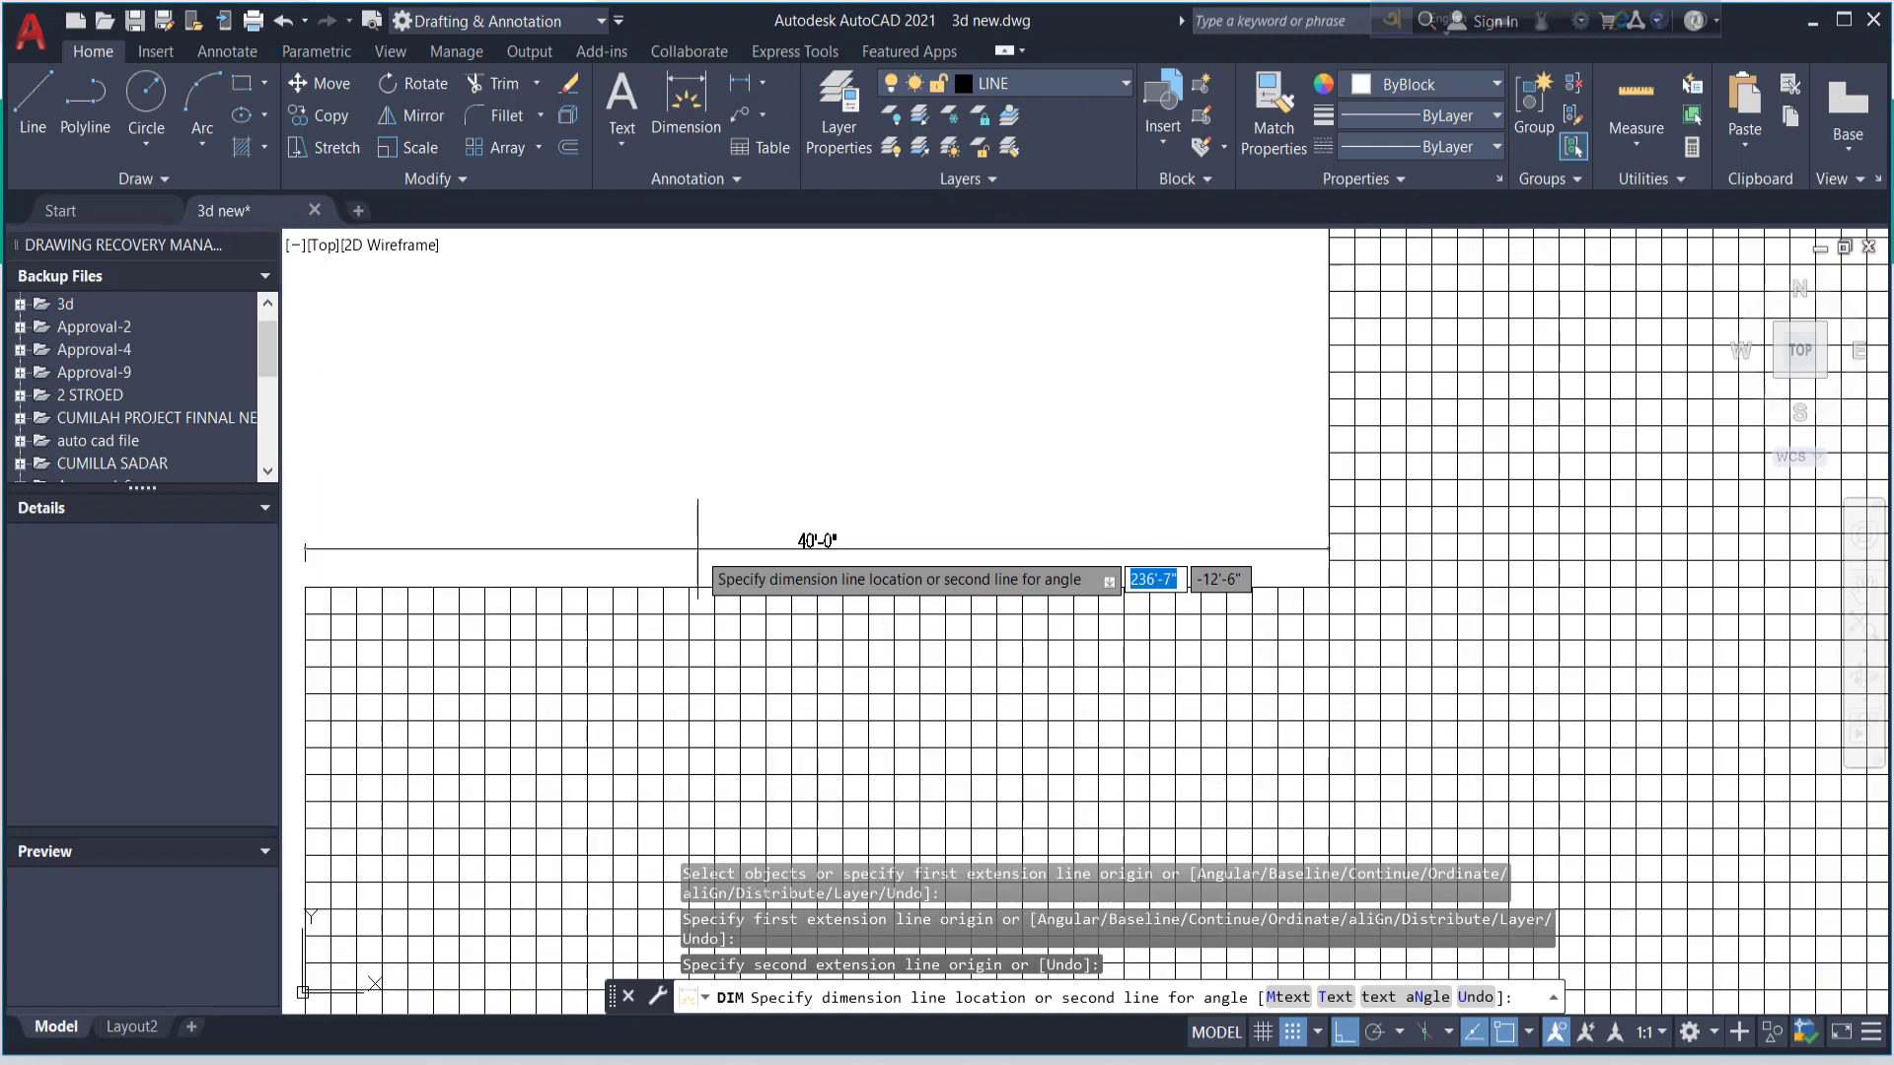
{"action": "left_click", "coordinate": [697, 549]}
{"action": "scroll", "coordinate": [696, 499], "scroll_direction": "down", "scroll_amount": 3}
{"action": "scroll", "coordinate": [696, 499], "scroll_direction": "up", "scroll_amount": 2}
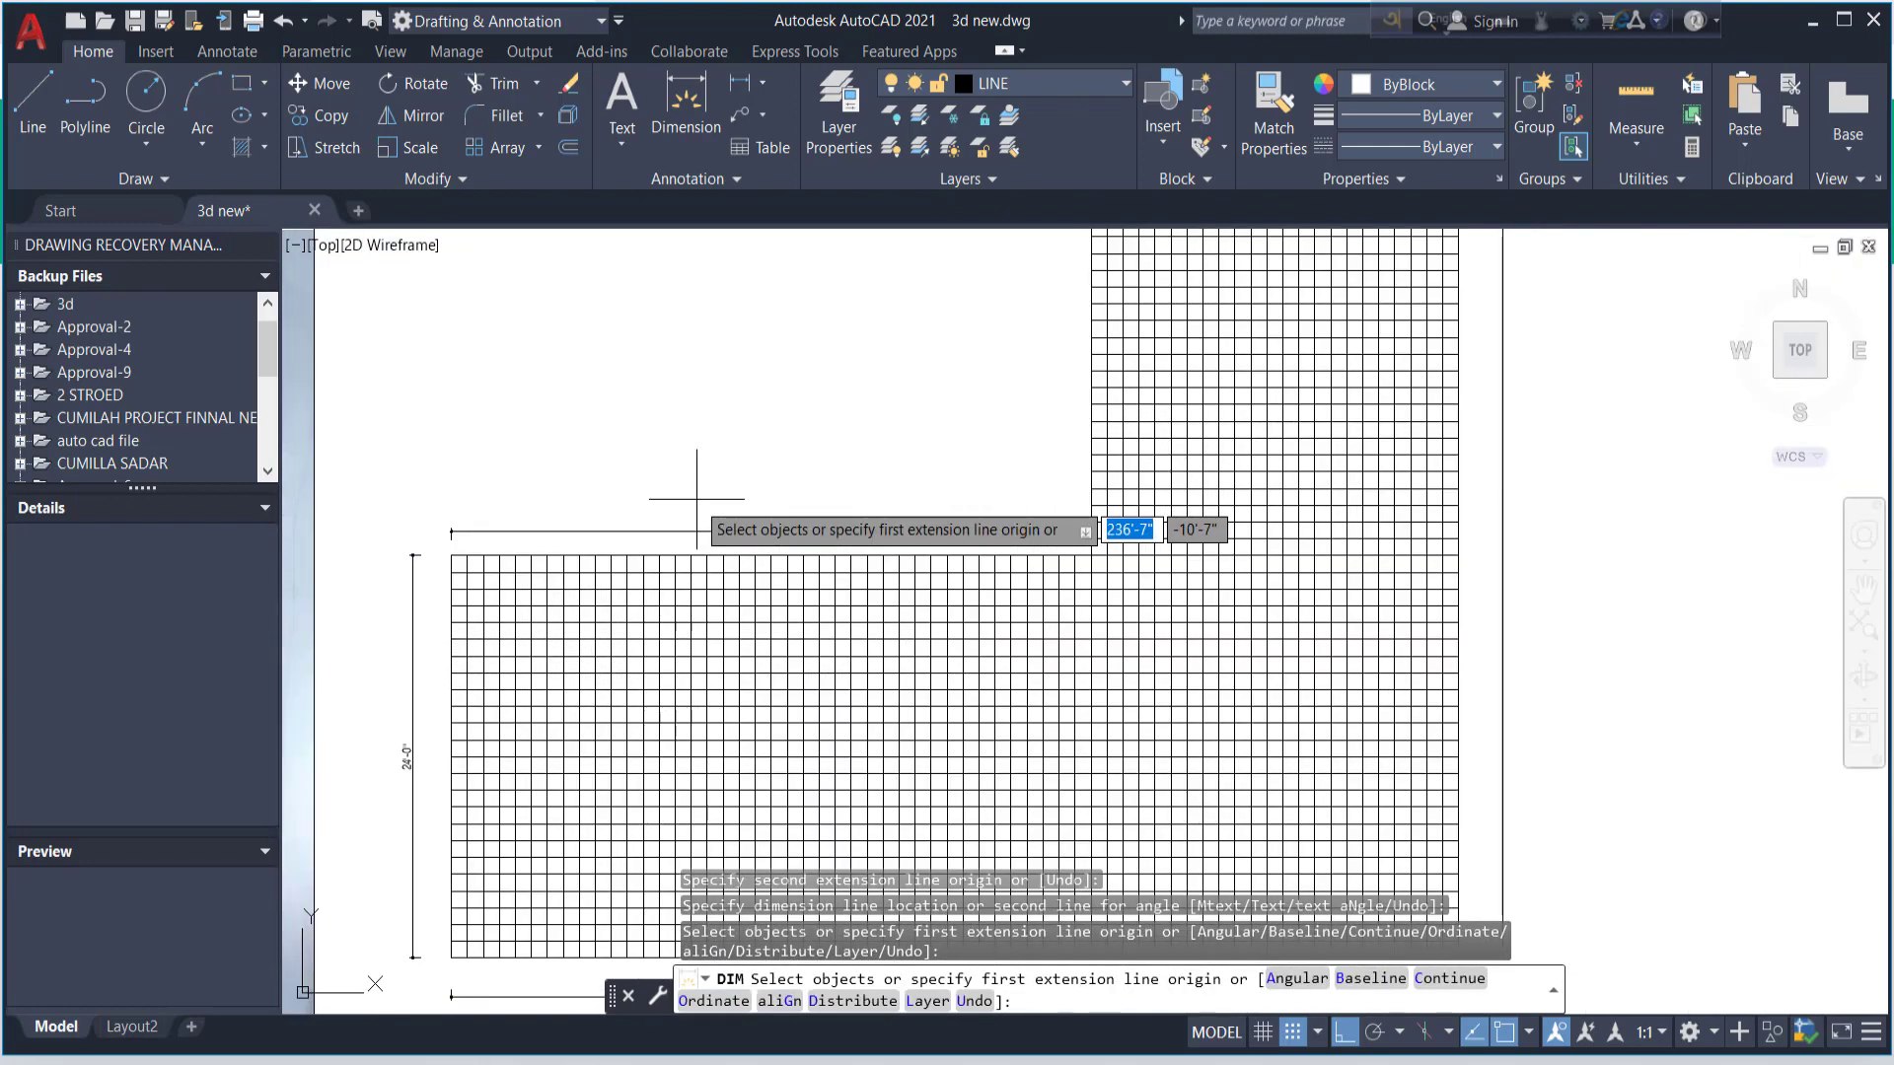
{"action": "scroll", "coordinate": [697, 499], "scroll_direction": "down", "scroll_amount": 2}
{"action": "scroll", "coordinate": [631, 503], "scroll_direction": "down", "scroll_amount": 2}
{"action": "scroll", "coordinate": [740, 498], "scroll_direction": "down", "scroll_amount": 2}
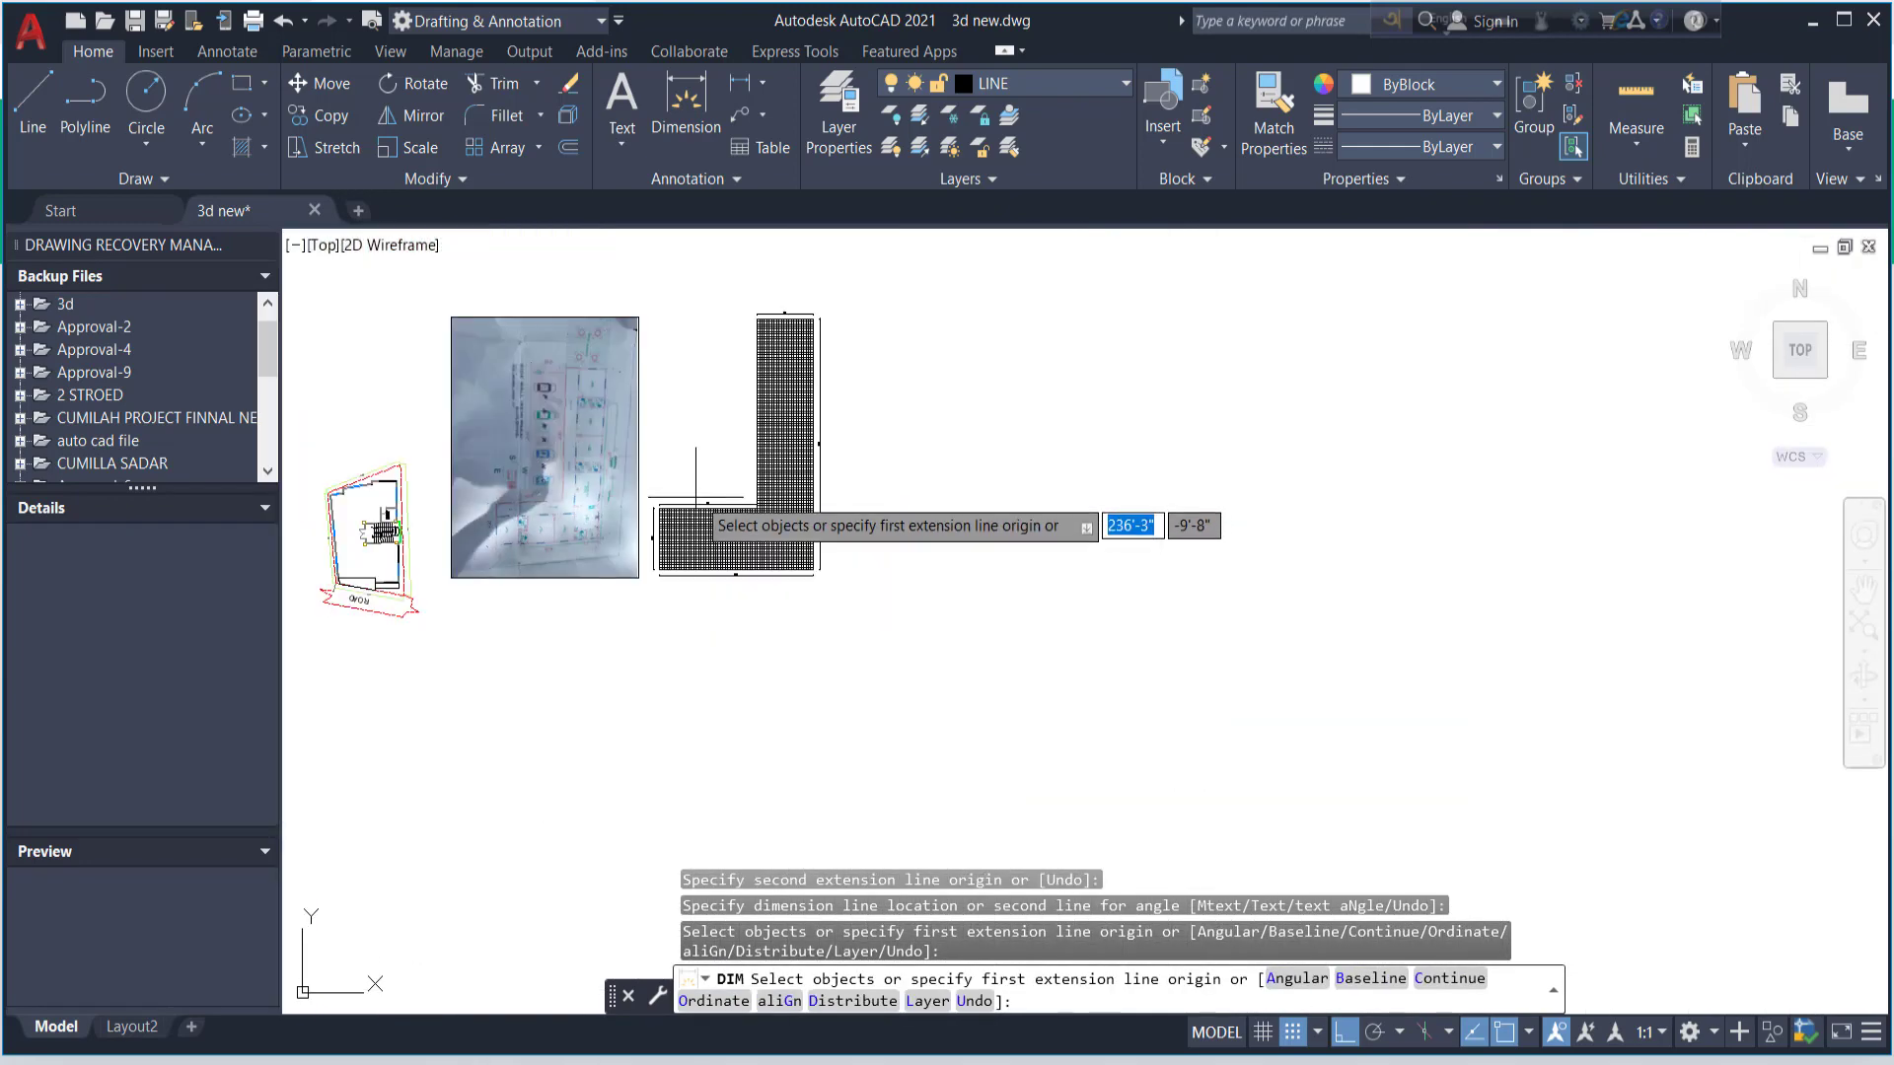
{"action": "scroll", "coordinate": [825, 440], "scroll_direction": "up", "scroll_amount": 2}
{"action": "scroll", "coordinate": [826, 440], "scroll_direction": "up", "scroll_amount": 8}
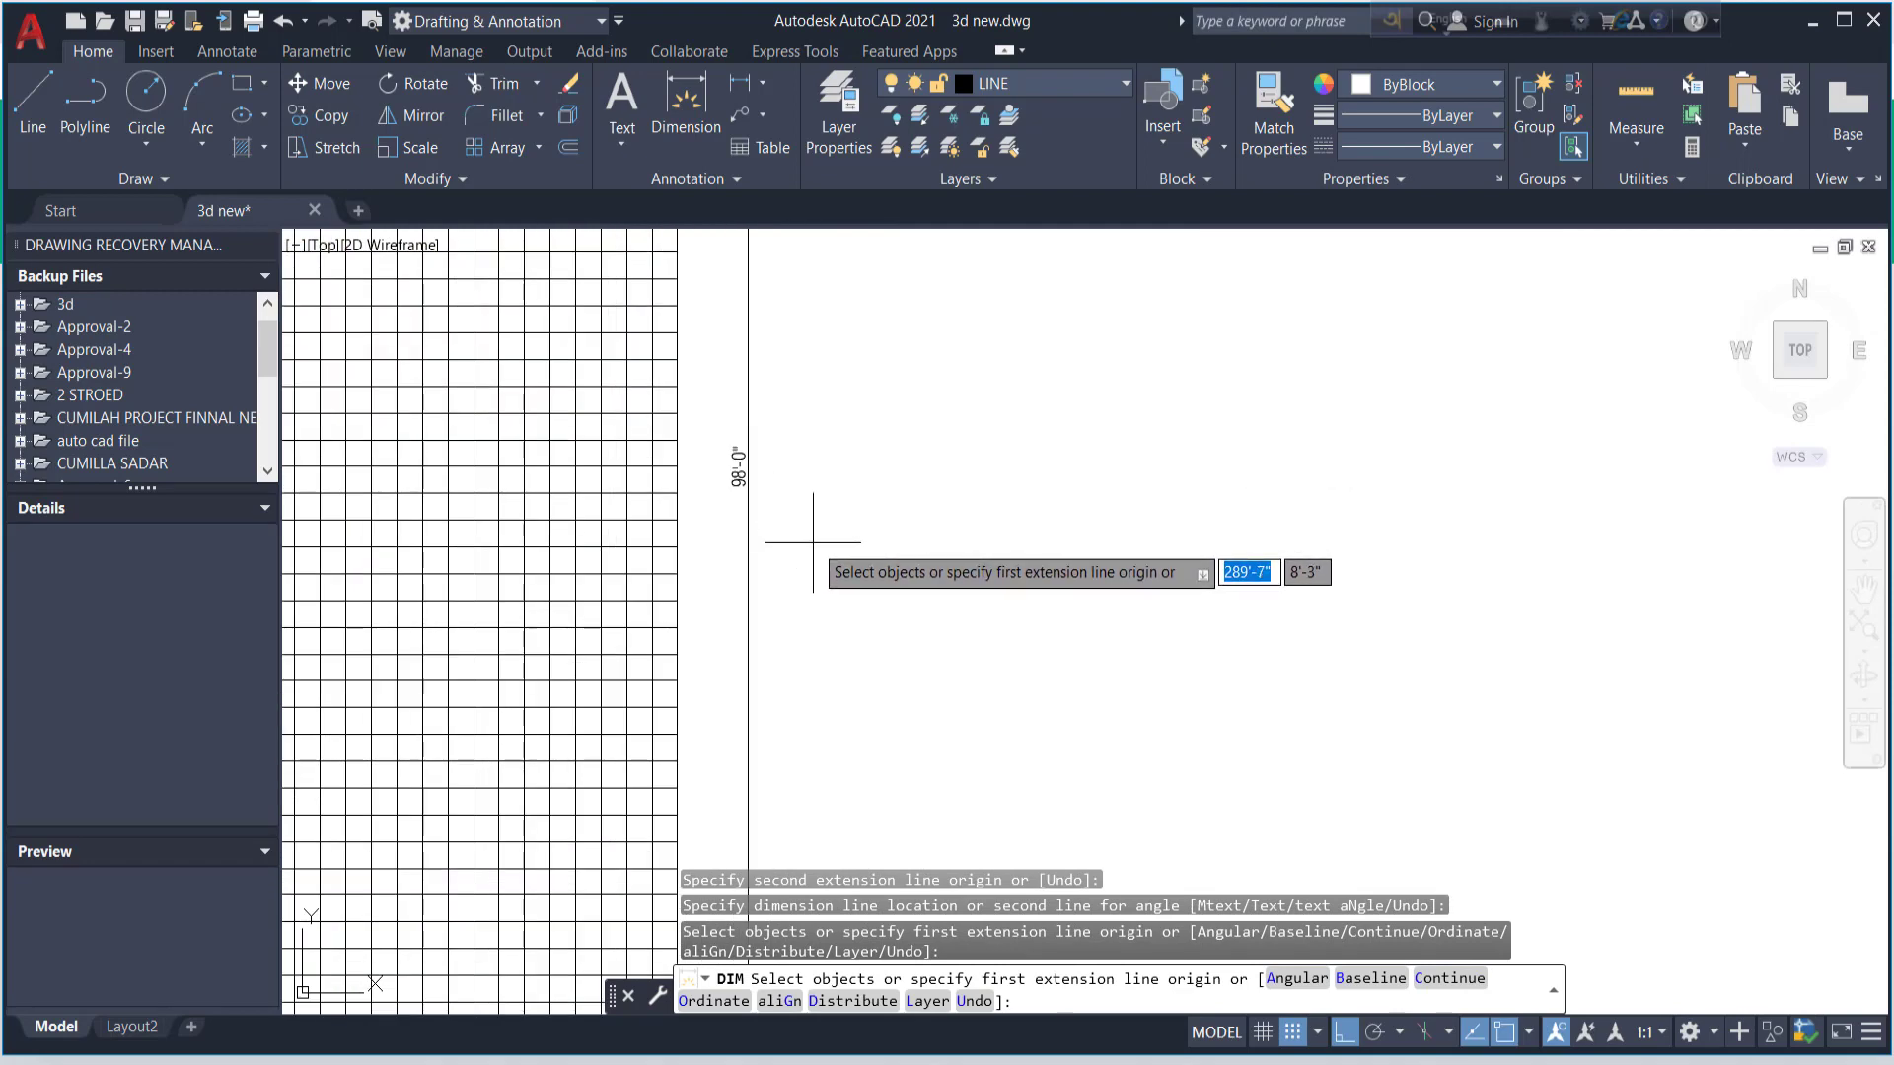
{"action": "scroll", "coordinate": [779, 508], "scroll_direction": "down", "scroll_amount": 2}
{"action": "scroll", "coordinate": [804, 552], "scroll_direction": "down", "scroll_amount": 3}
{"action": "scroll", "coordinate": [779, 464], "scroll_direction": "down", "scroll_amount": 2}
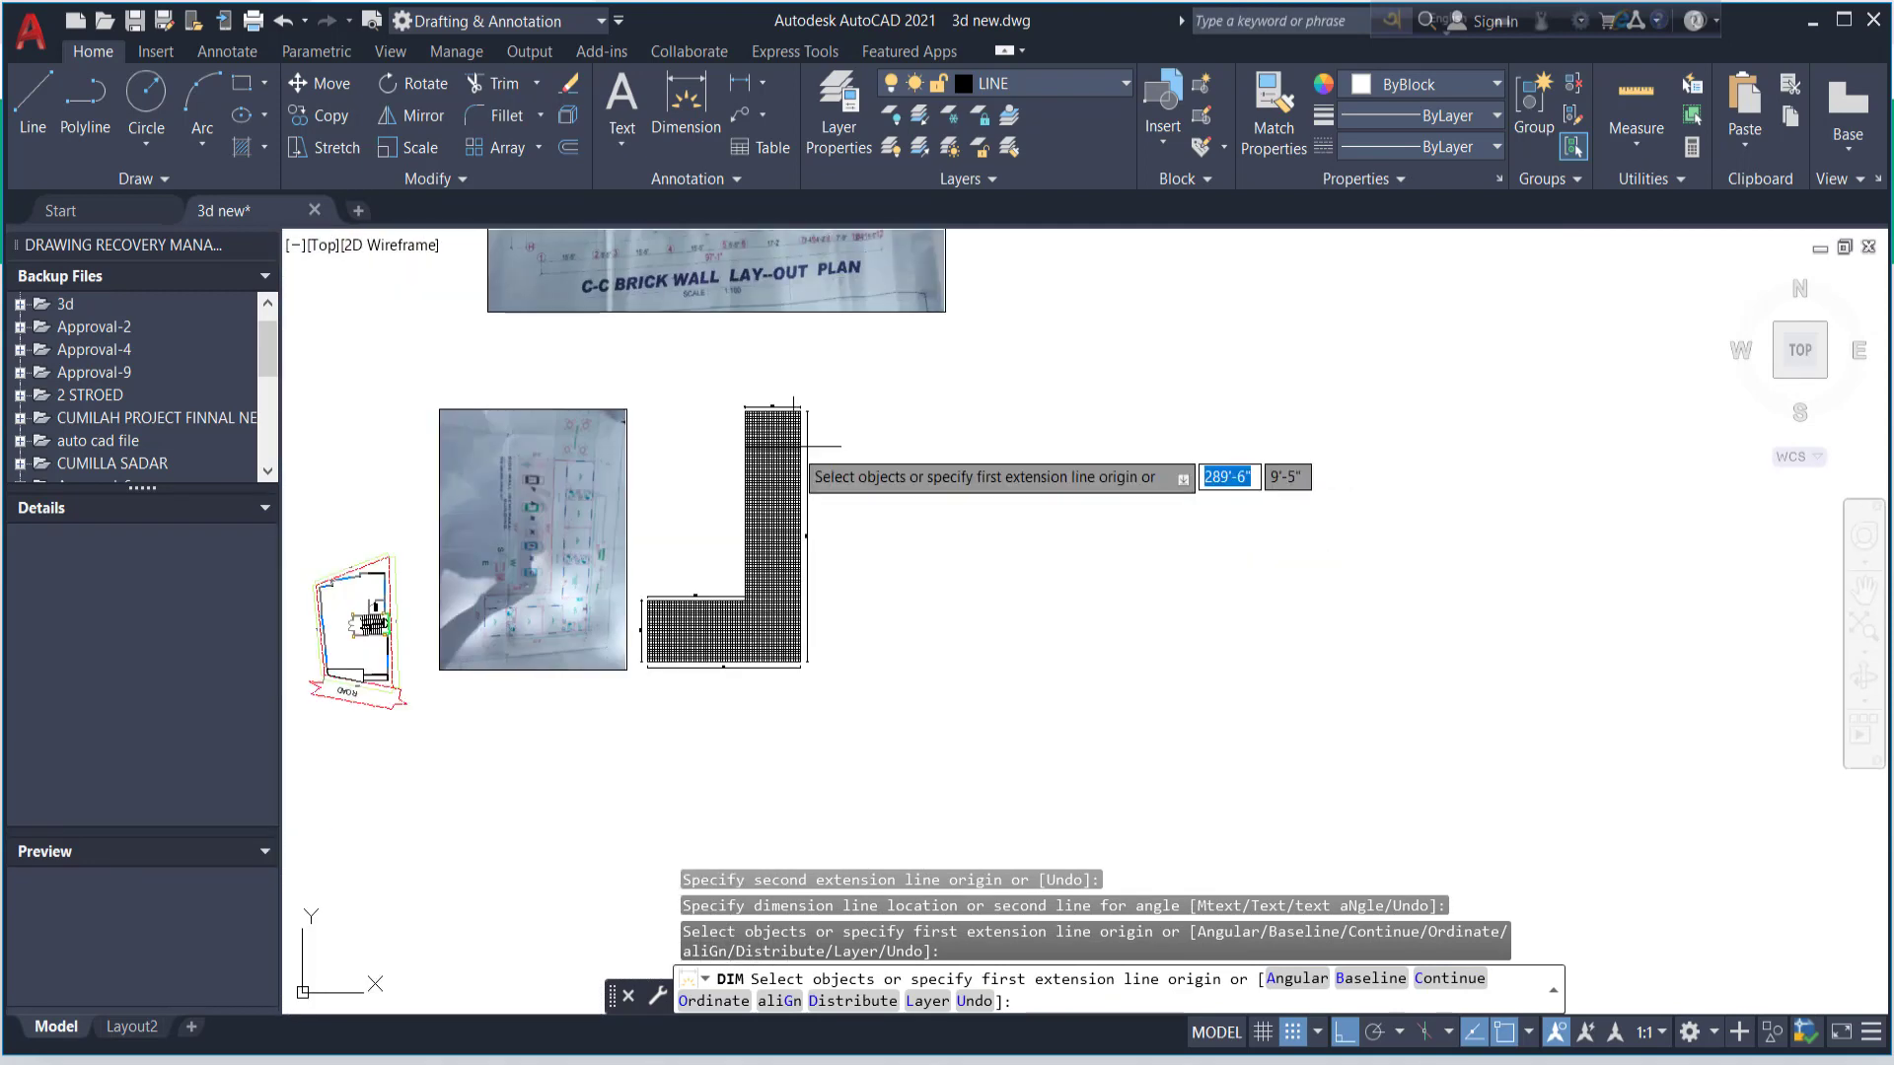
{"action": "scroll", "coordinate": [785, 386], "scroll_direction": "up", "scroll_amount": 3}
{"action": "scroll", "coordinate": [752, 429], "scroll_direction": "up", "scroll_amount": 4}
{"action": "key", "text": "Return"}
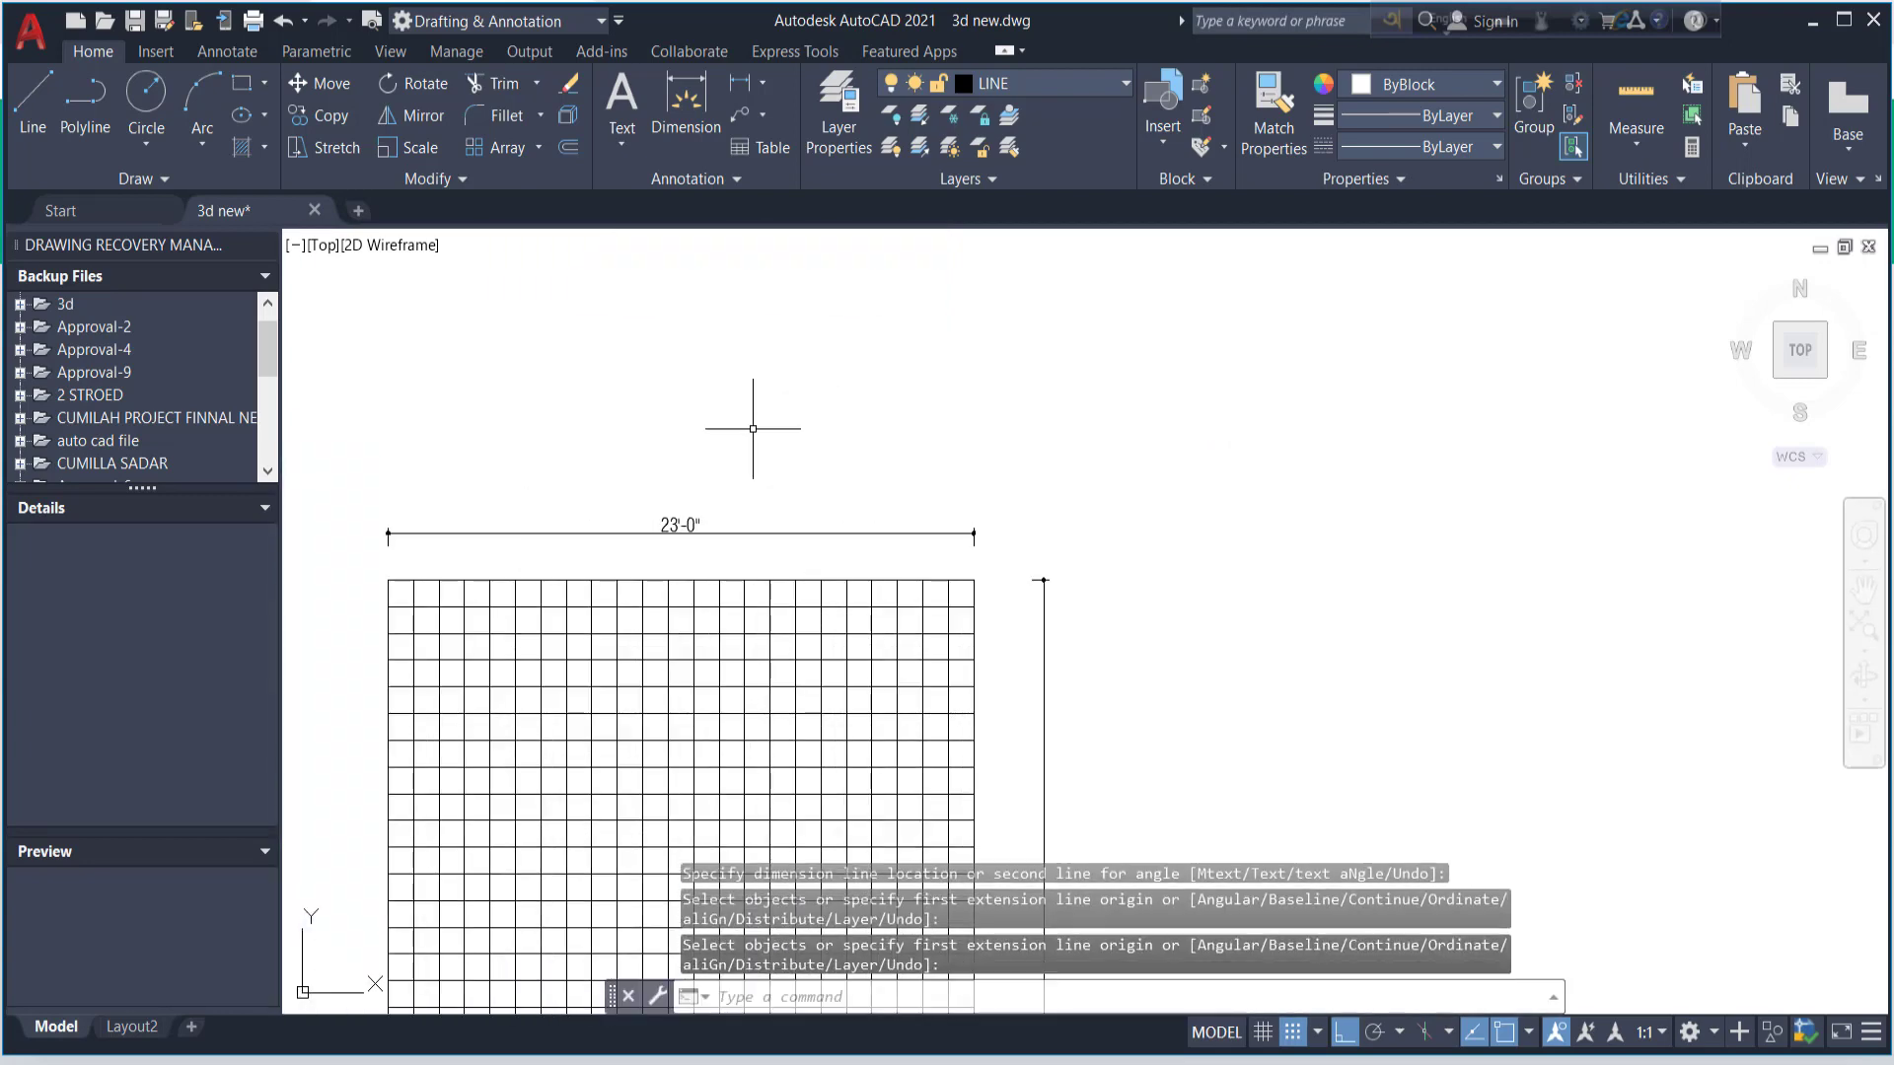
{"action": "left_click", "coordinate": [755, 429]}
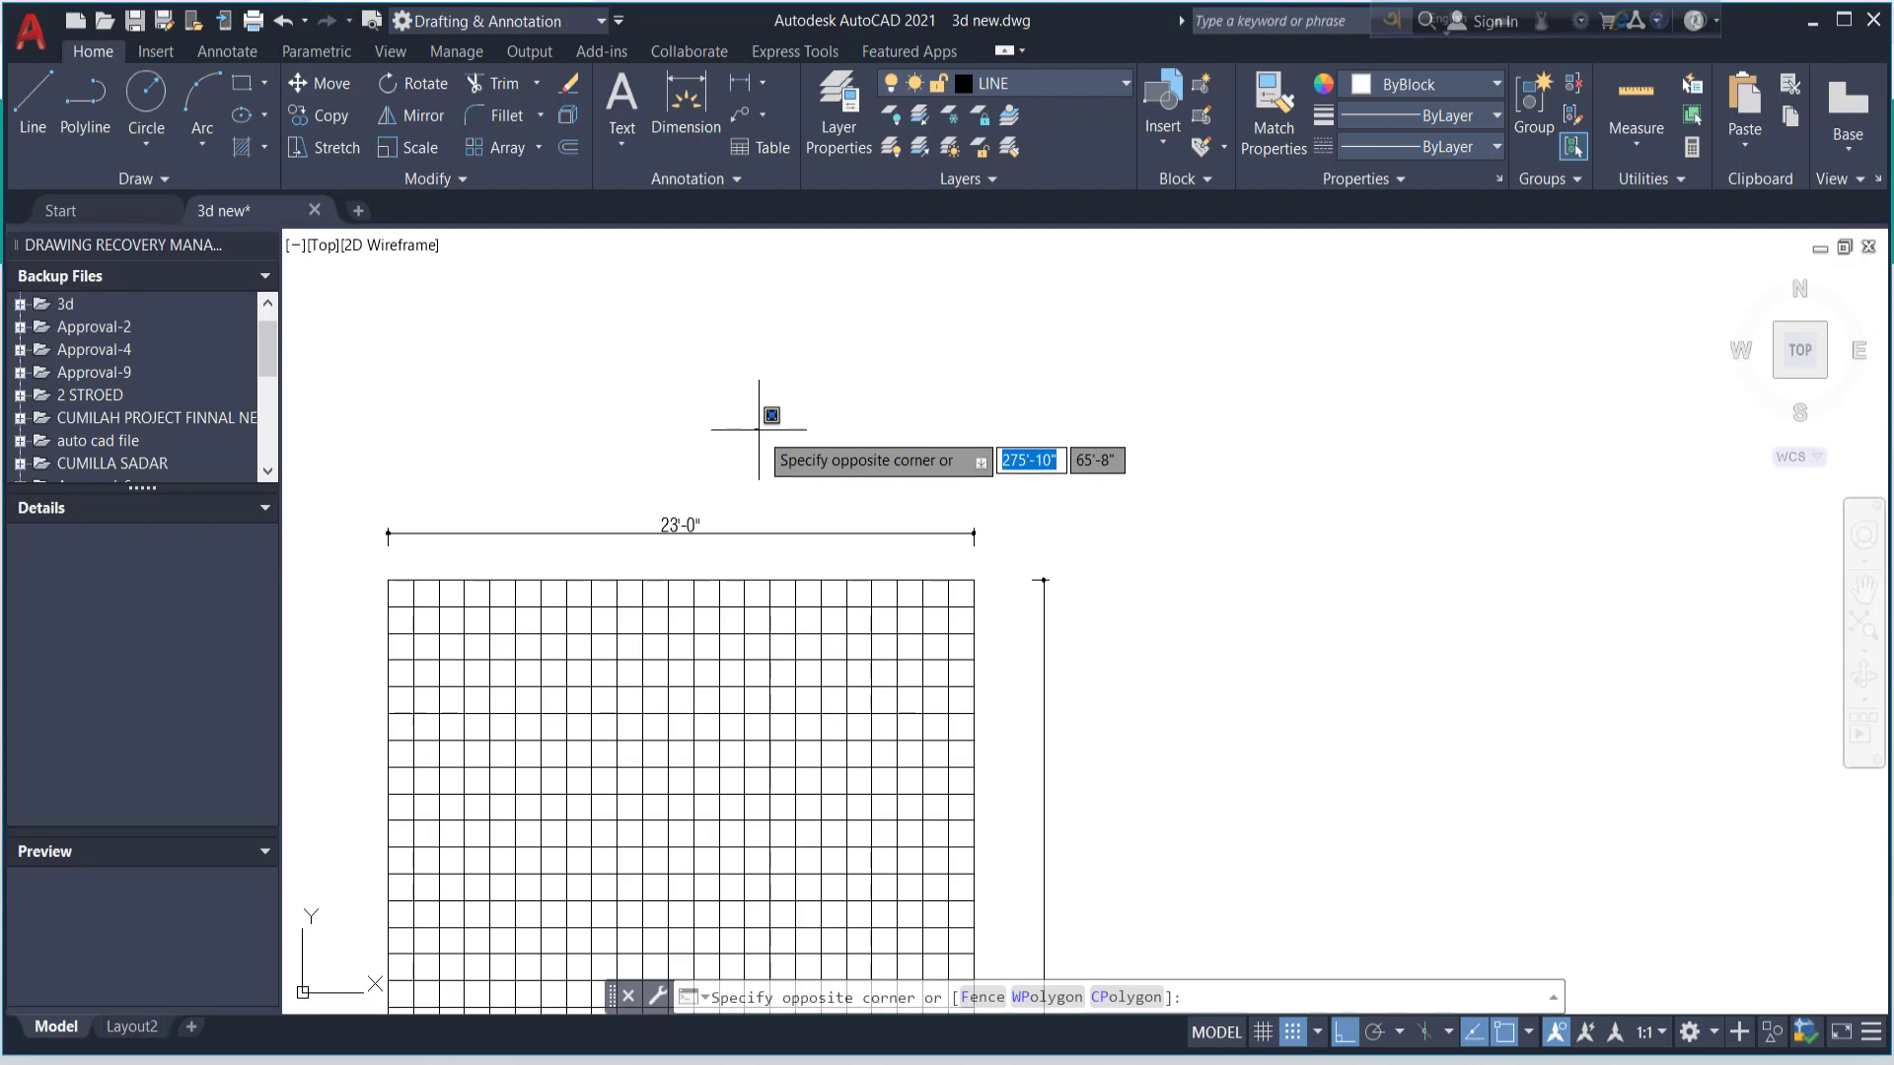
{"action": "key", "text": "Escape"}
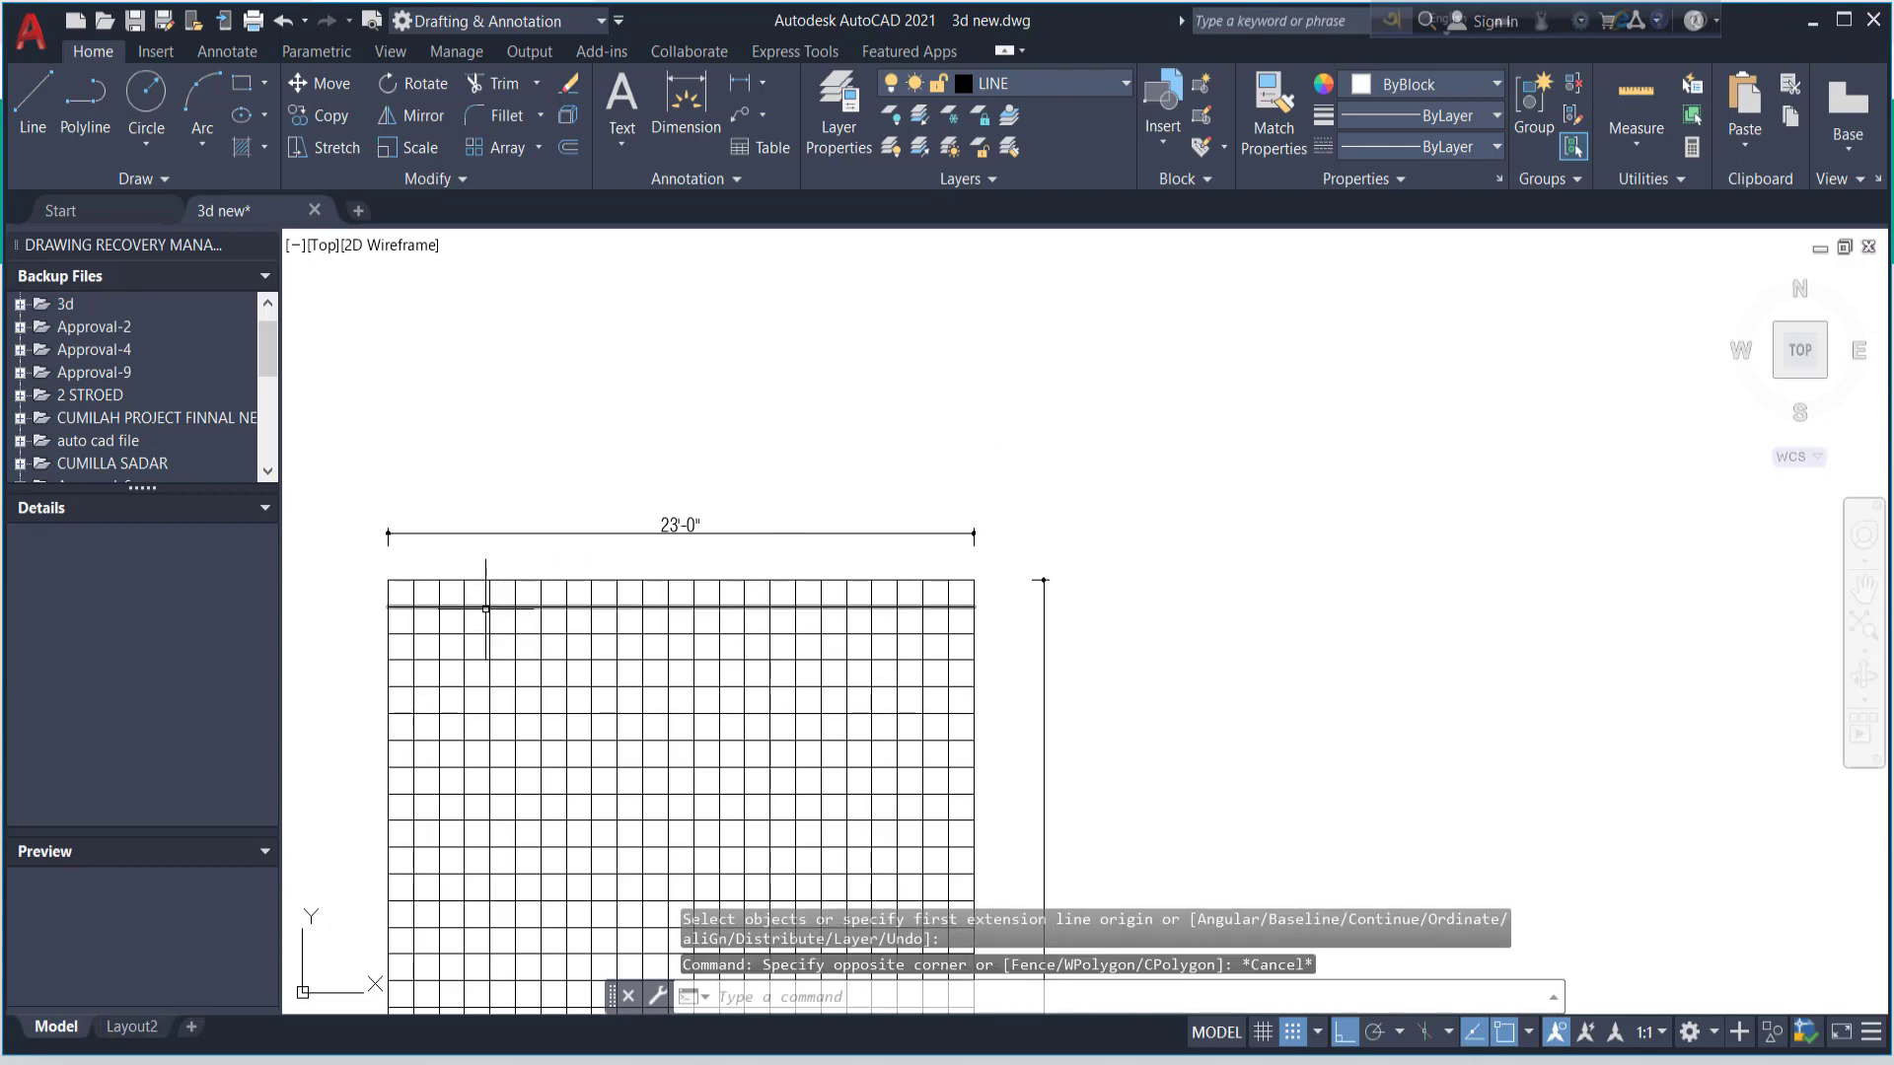
{"action": "scroll", "coordinate": [473, 604], "scroll_direction": "up", "scroll_amount": 3}
{"action": "scroll", "coordinate": [394, 597], "scroll_direction": "up", "scroll_amount": 2}
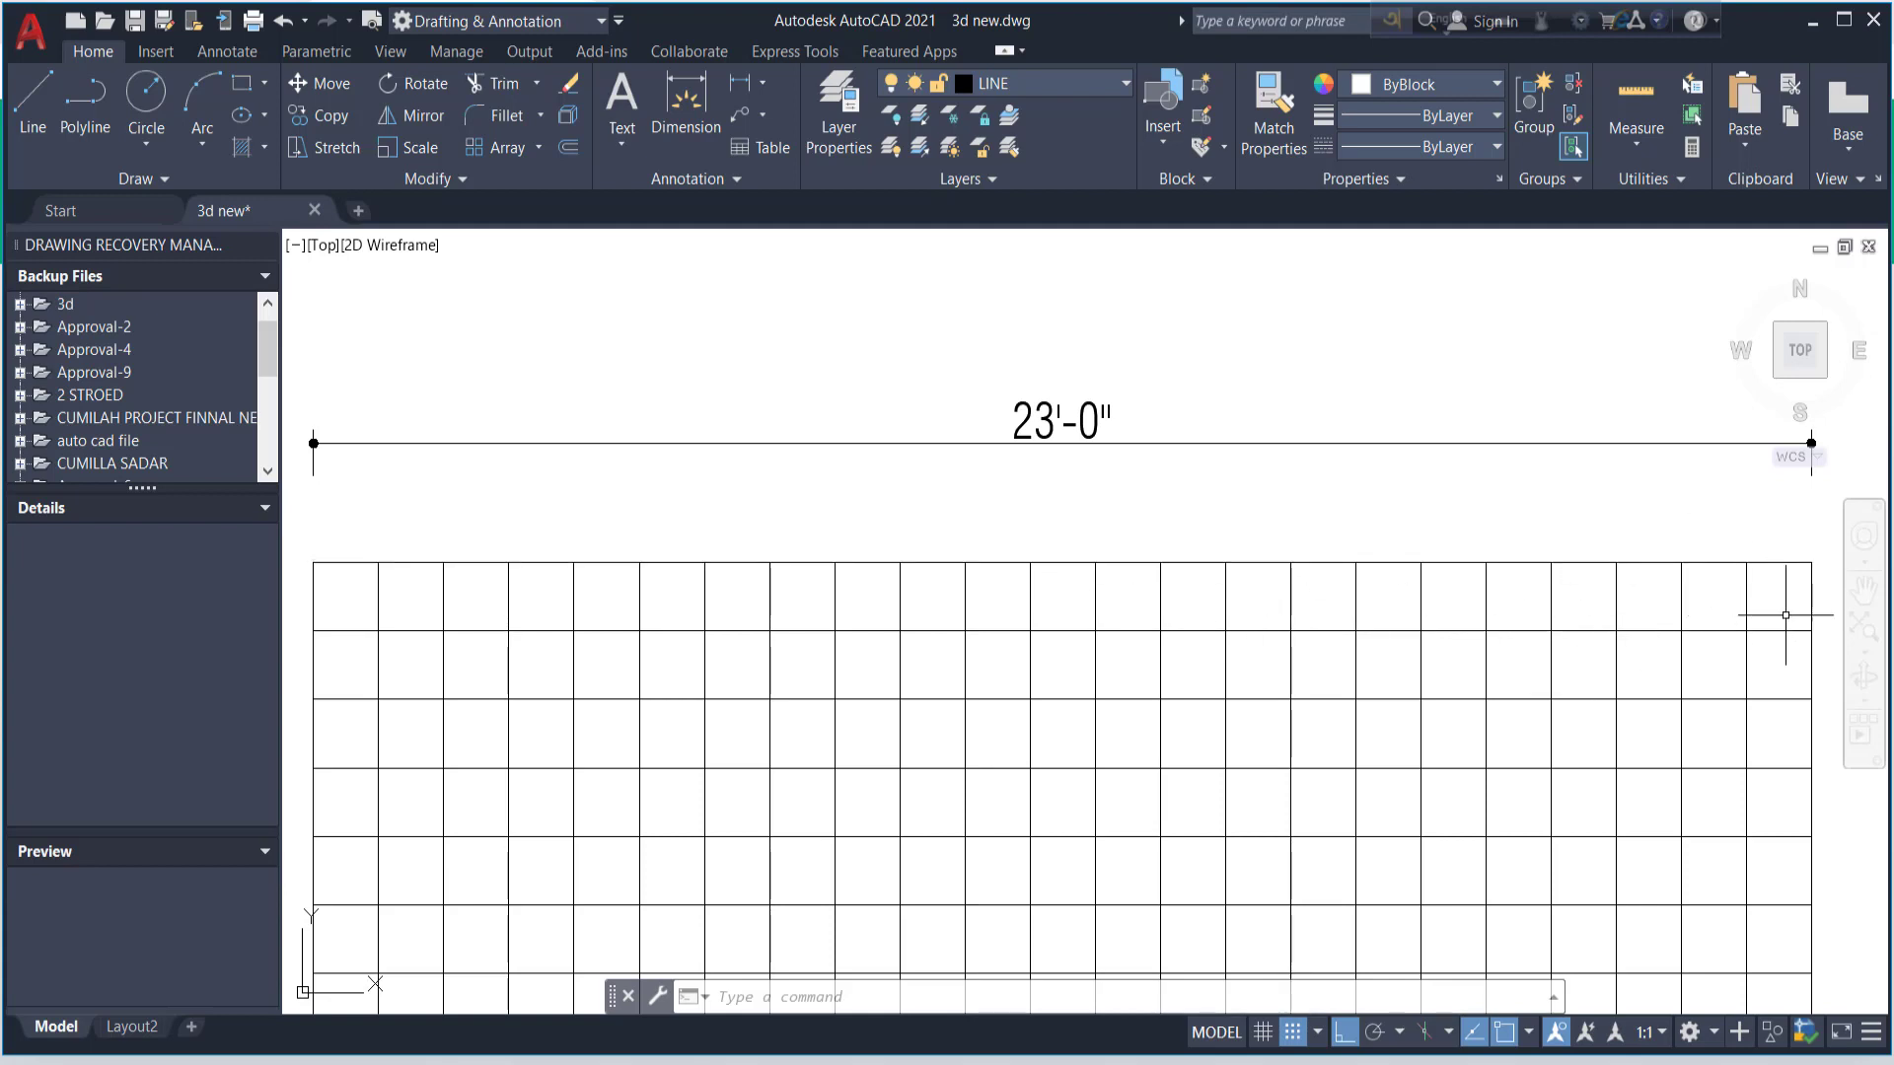
{"action": "scroll", "coordinate": [1142, 459], "scroll_direction": "down", "scroll_amount": 4}
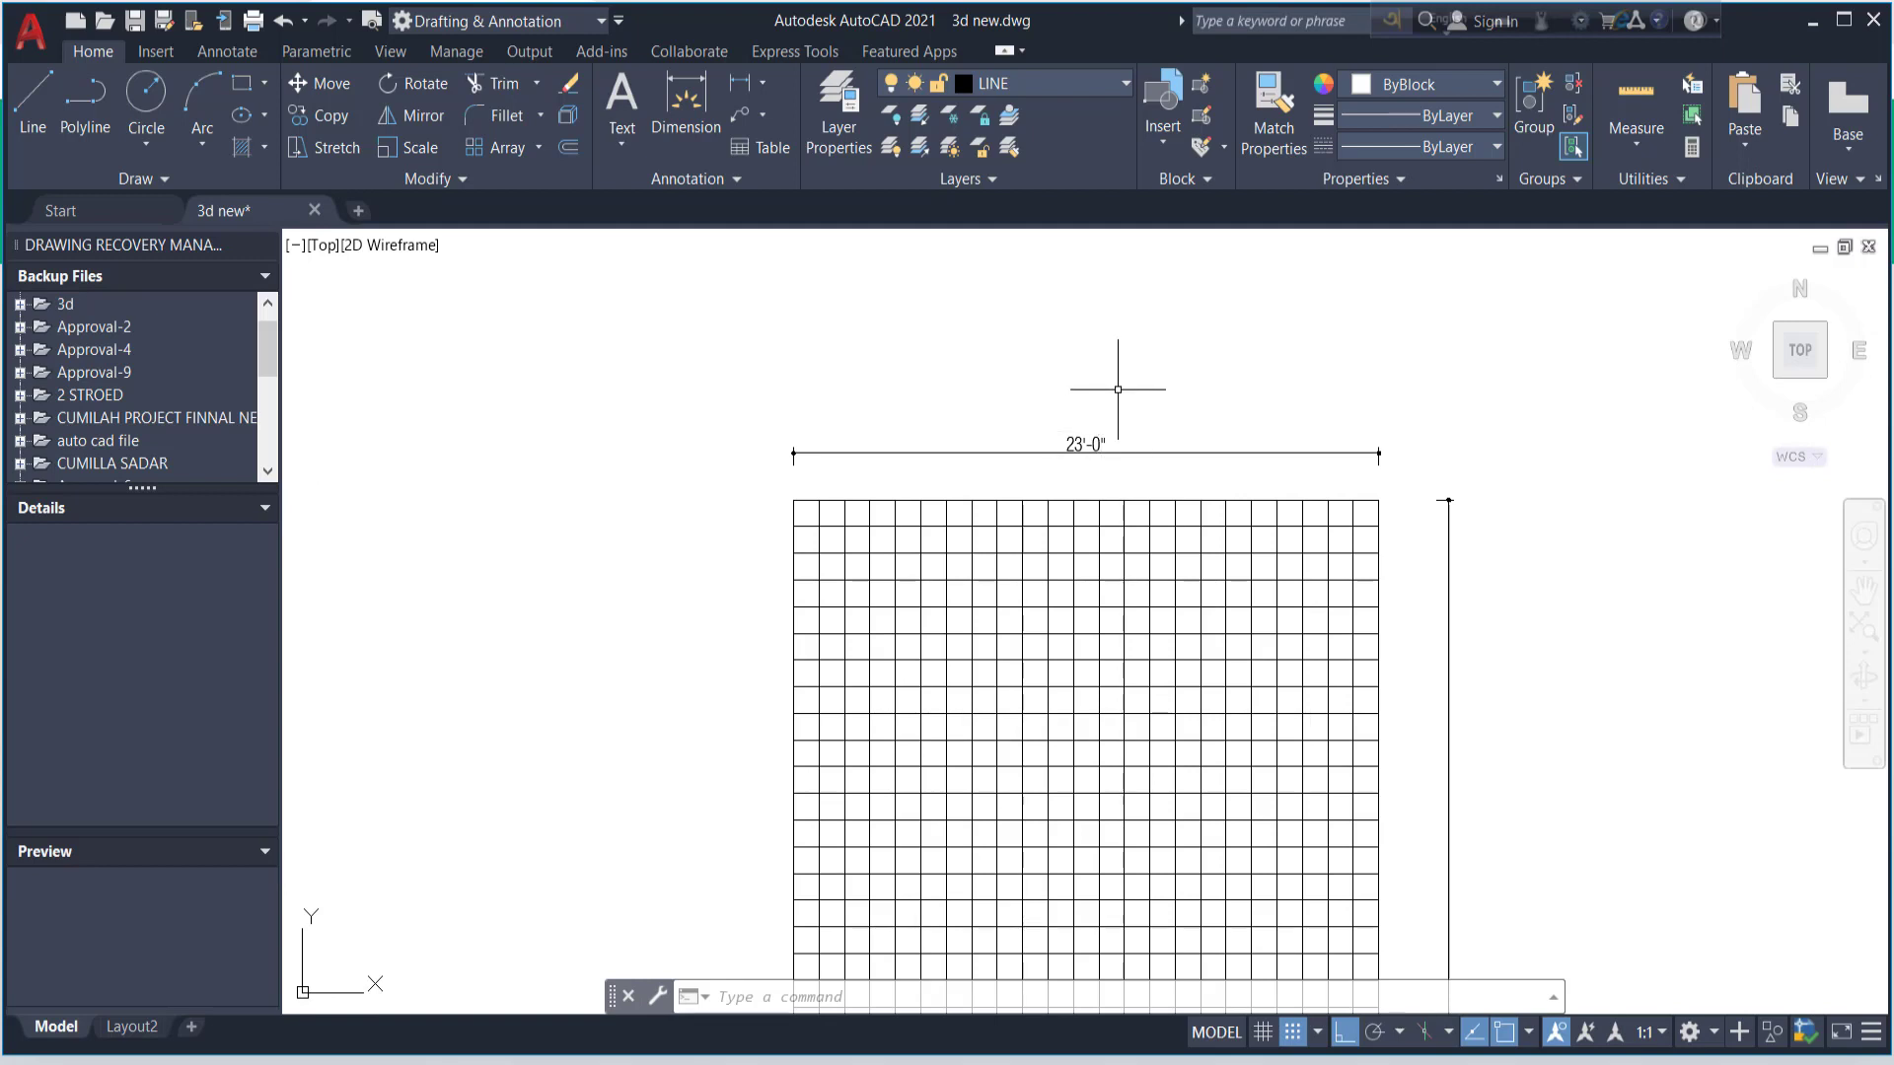
{"action": "scroll", "coordinate": [1117, 389], "scroll_direction": "down", "scroll_amount": 4}
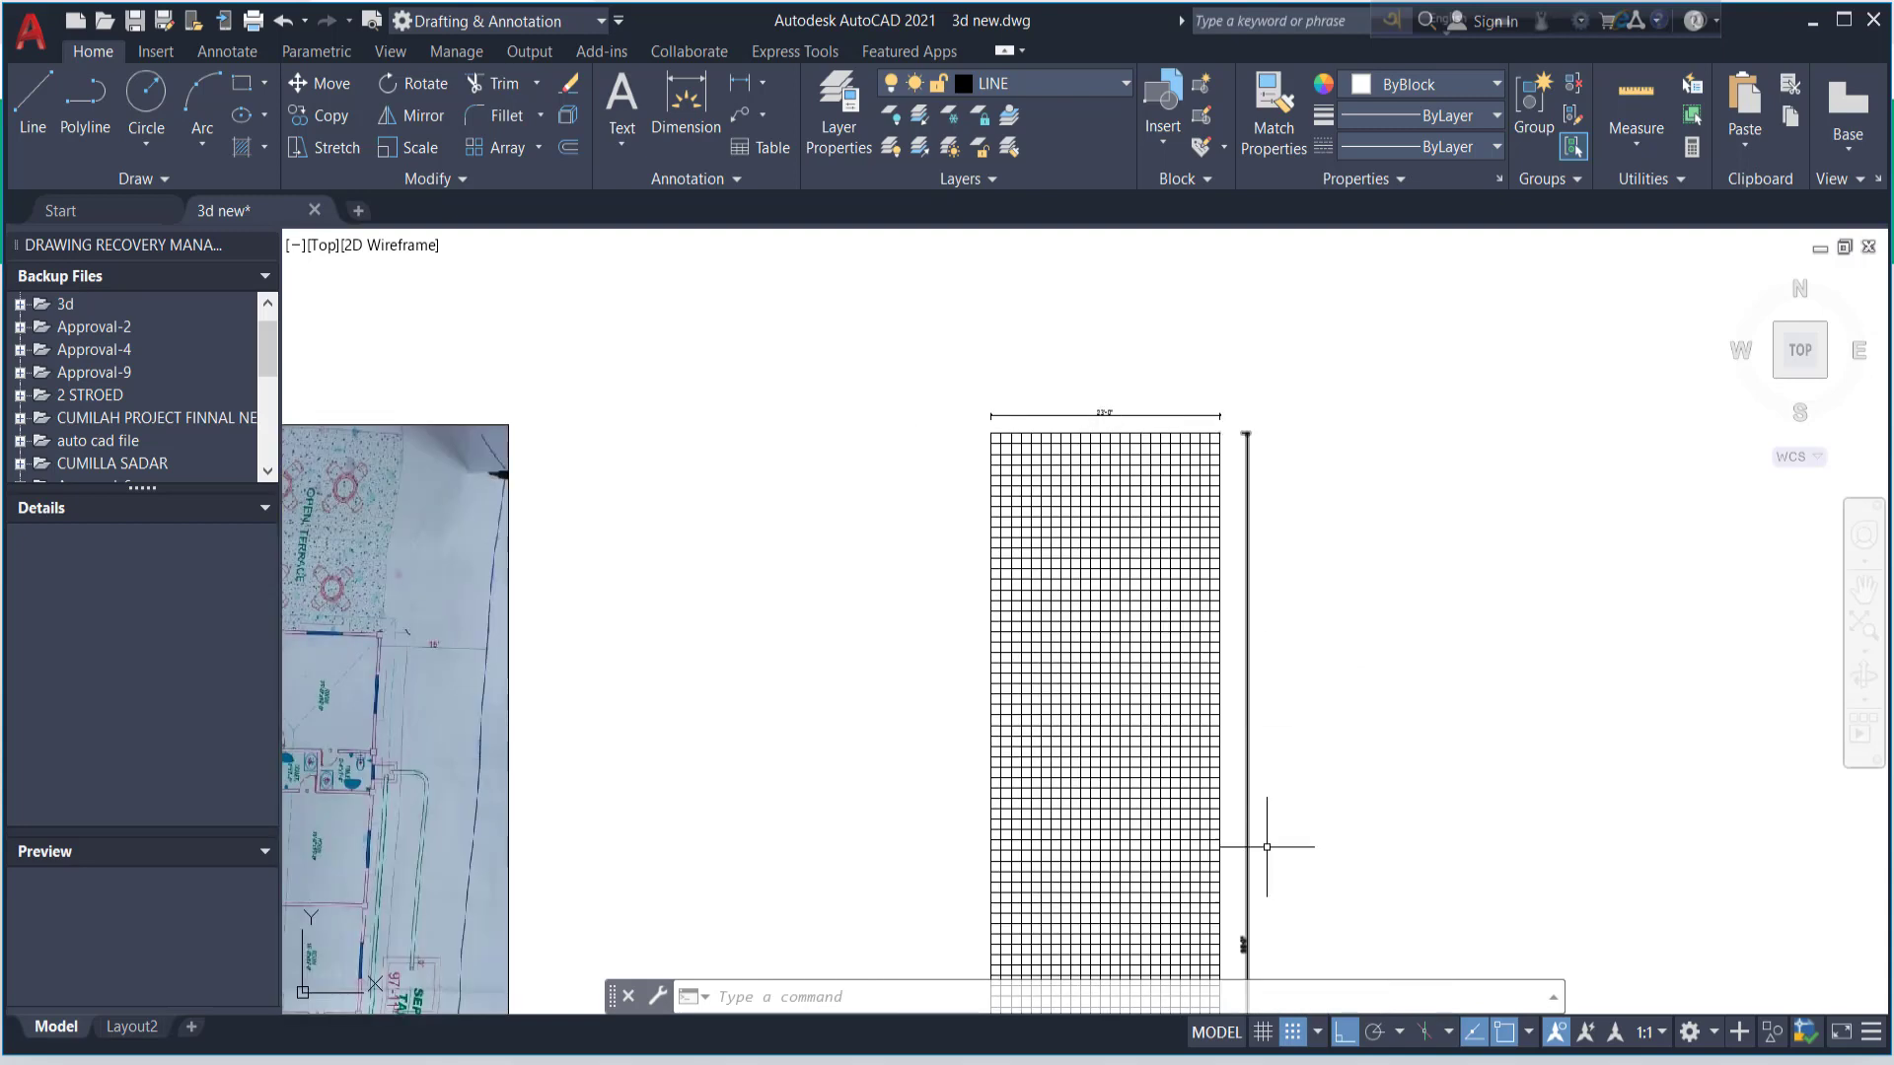
{"action": "scroll", "coordinate": [1254, 945], "scroll_direction": "up", "scroll_amount": 4}
{"action": "scroll", "coordinate": [1292, 811], "scroll_direction": "down", "scroll_amount": 2}
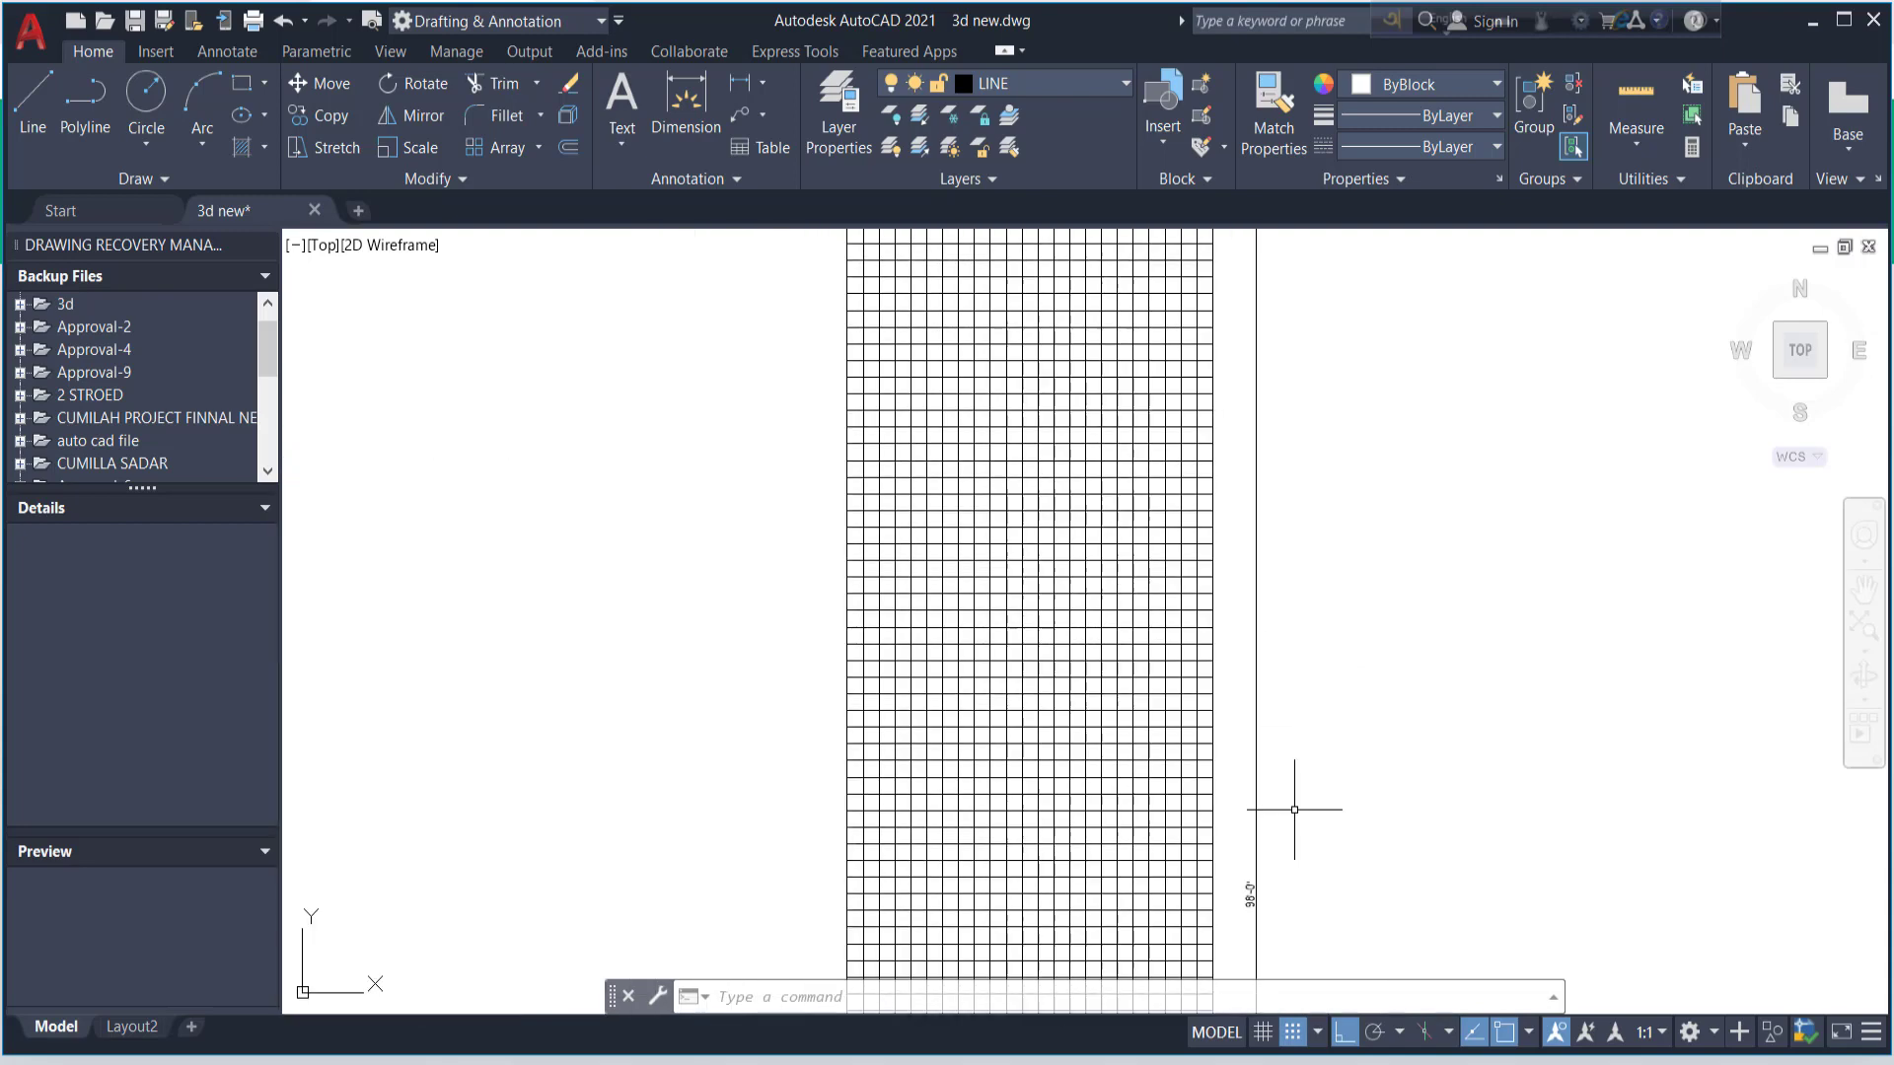
{"action": "scroll", "coordinate": [1272, 887], "scroll_direction": "up", "scroll_amount": 2}
{"action": "scroll", "coordinate": [1282, 818], "scroll_direction": "down", "scroll_amount": 2}
{"action": "scroll", "coordinate": [1290, 749], "scroll_direction": "down", "scroll_amount": 2}
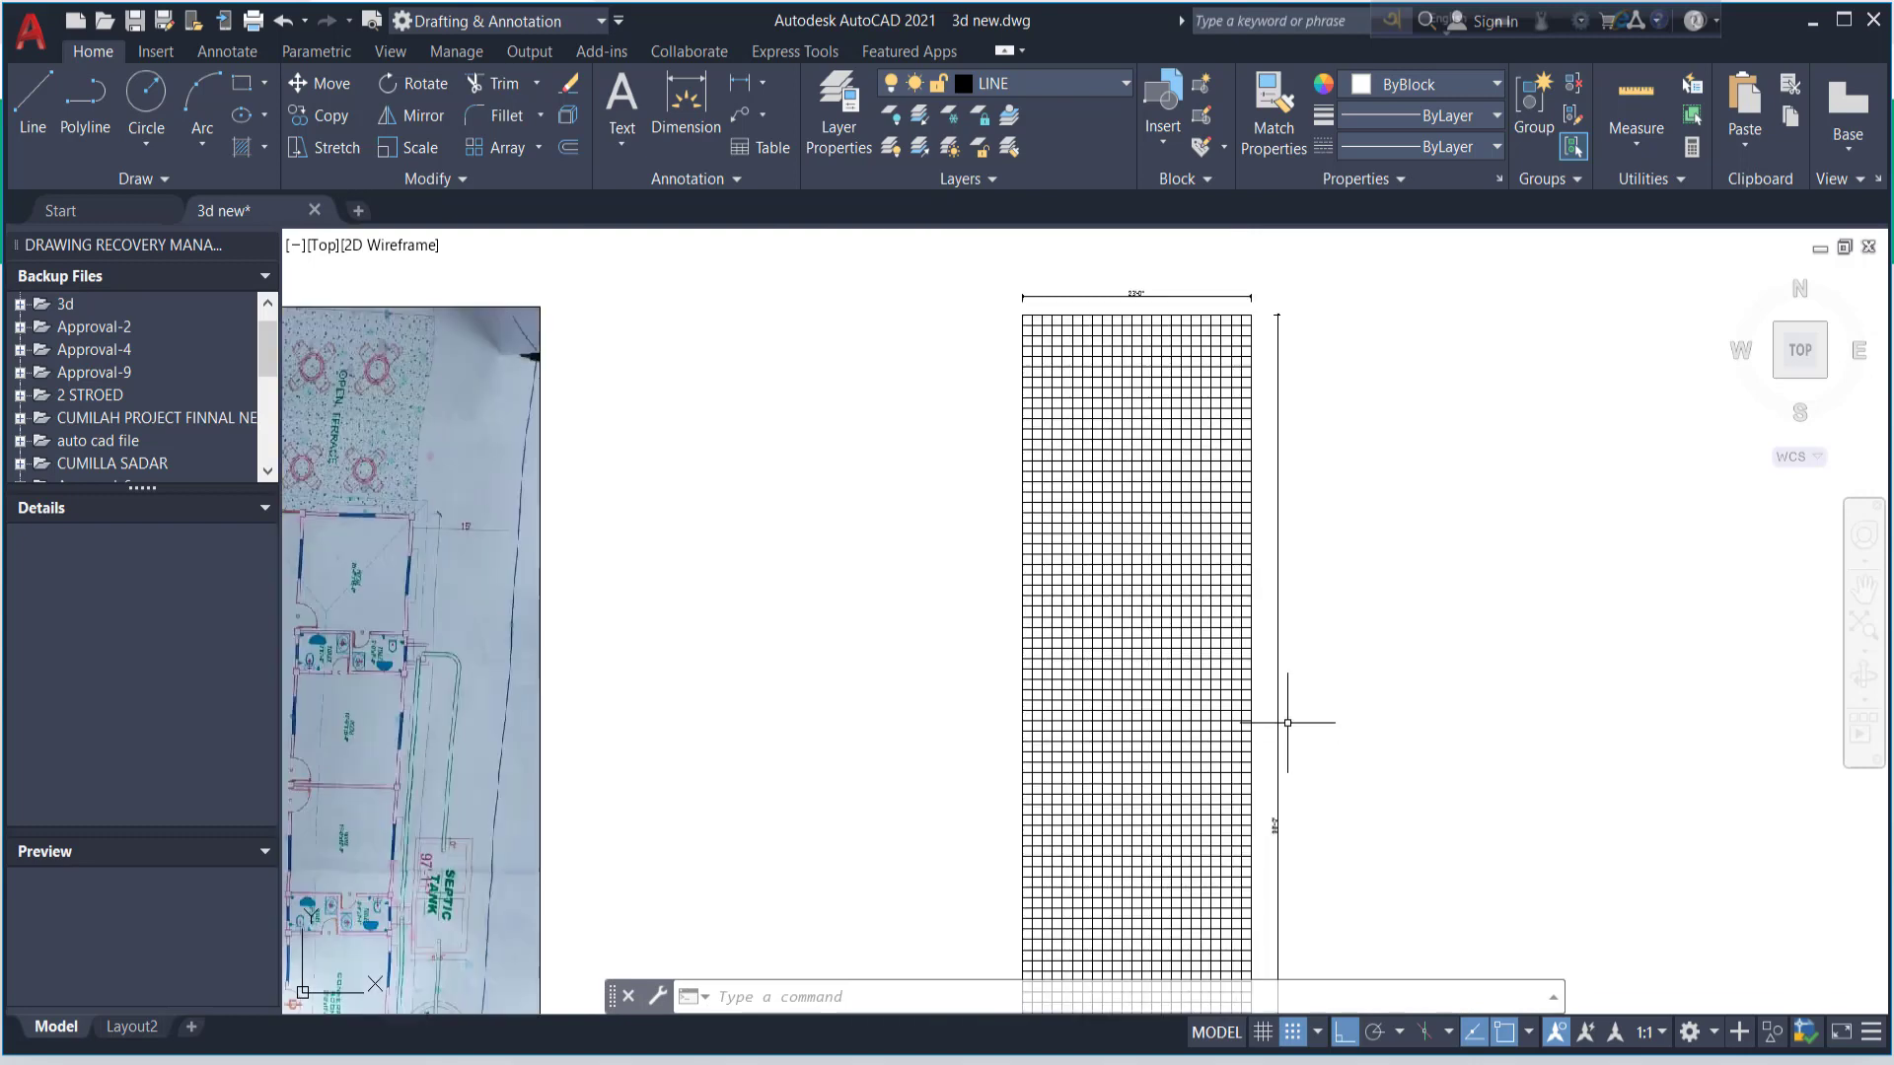
{"action": "scroll", "coordinate": [1267, 552], "scroll_direction": "up", "scroll_amount": 4}
{"action": "scroll", "coordinate": [1256, 493], "scroll_direction": "down", "scroll_amount": 4}
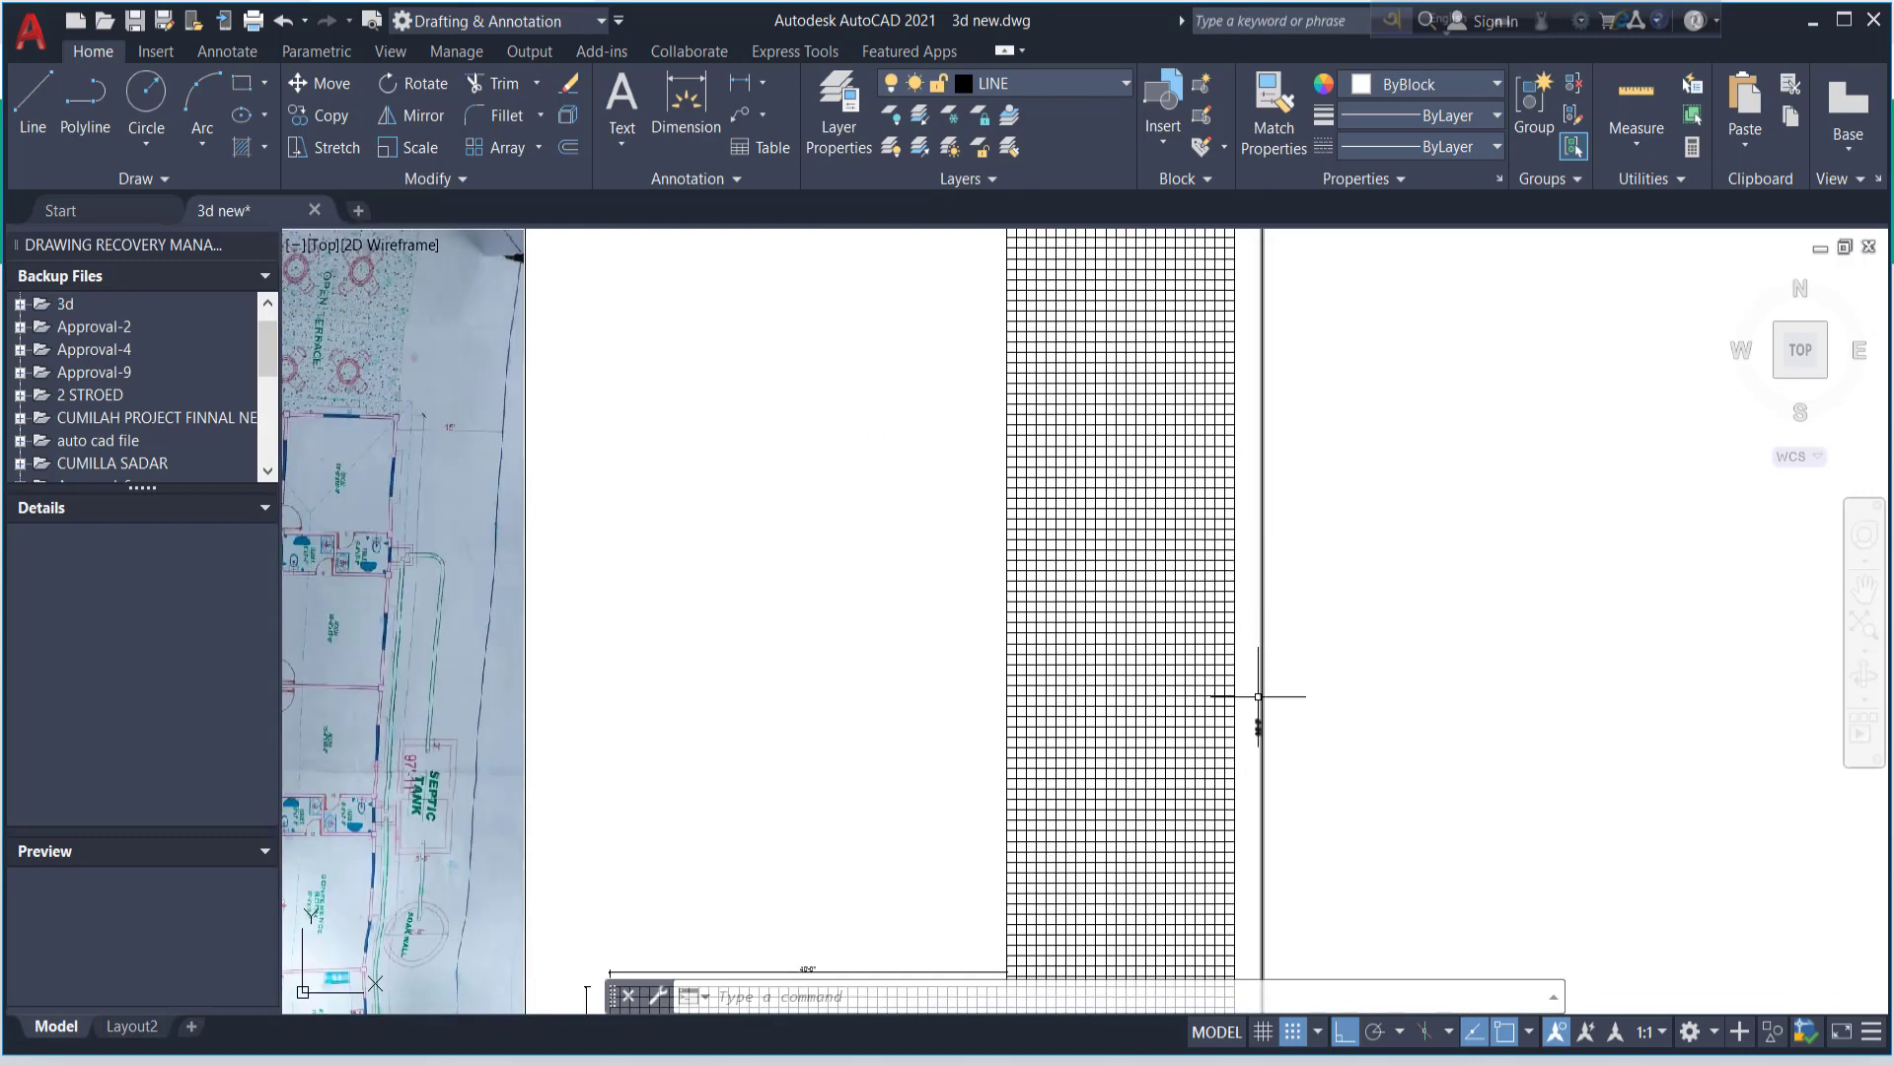
{"action": "scroll", "coordinate": [1238, 641], "scroll_direction": "down", "scroll_amount": 3}
{"action": "scroll", "coordinate": [1227, 393], "scroll_direction": "up", "scroll_amount": 6}
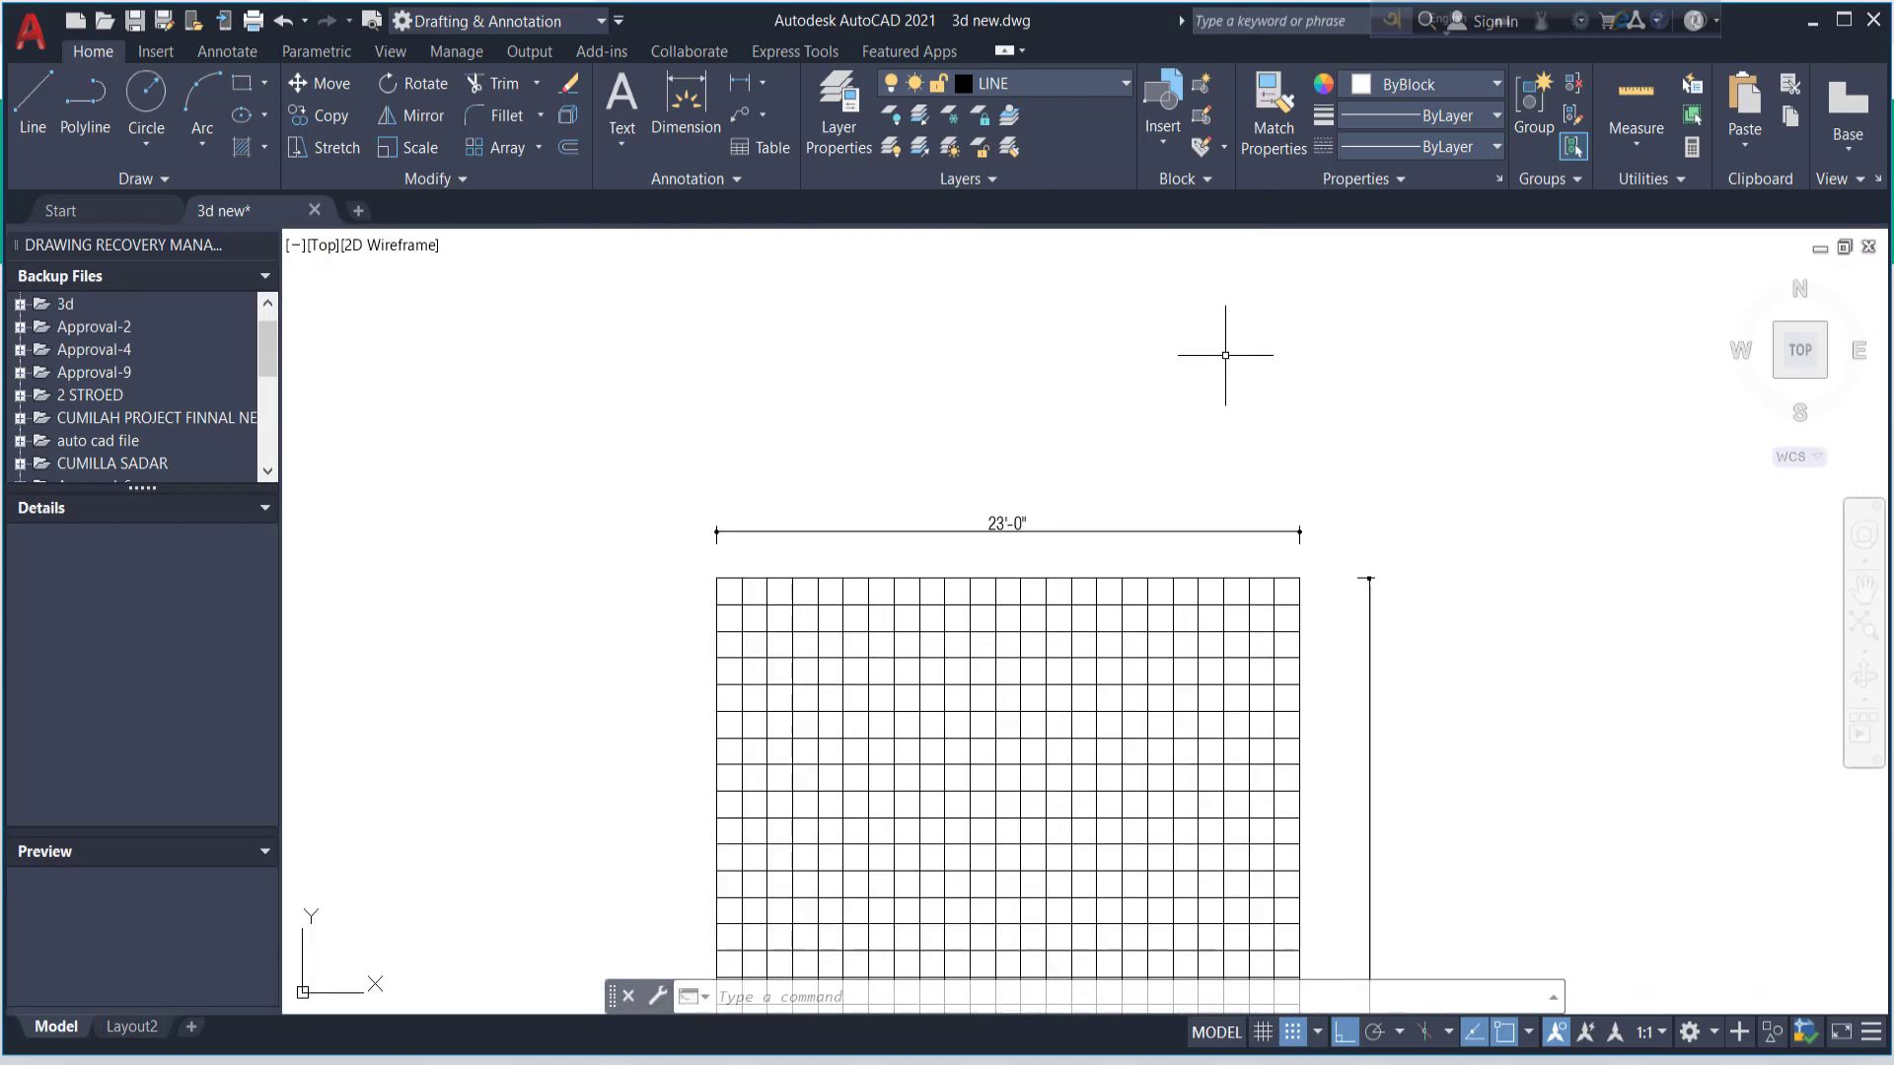
{"action": "scroll", "coordinate": [1201, 355], "scroll_direction": "down", "scroll_amount": 2}
{"action": "scroll", "coordinate": [1196, 457], "scroll_direction": "up", "scroll_amount": 1}
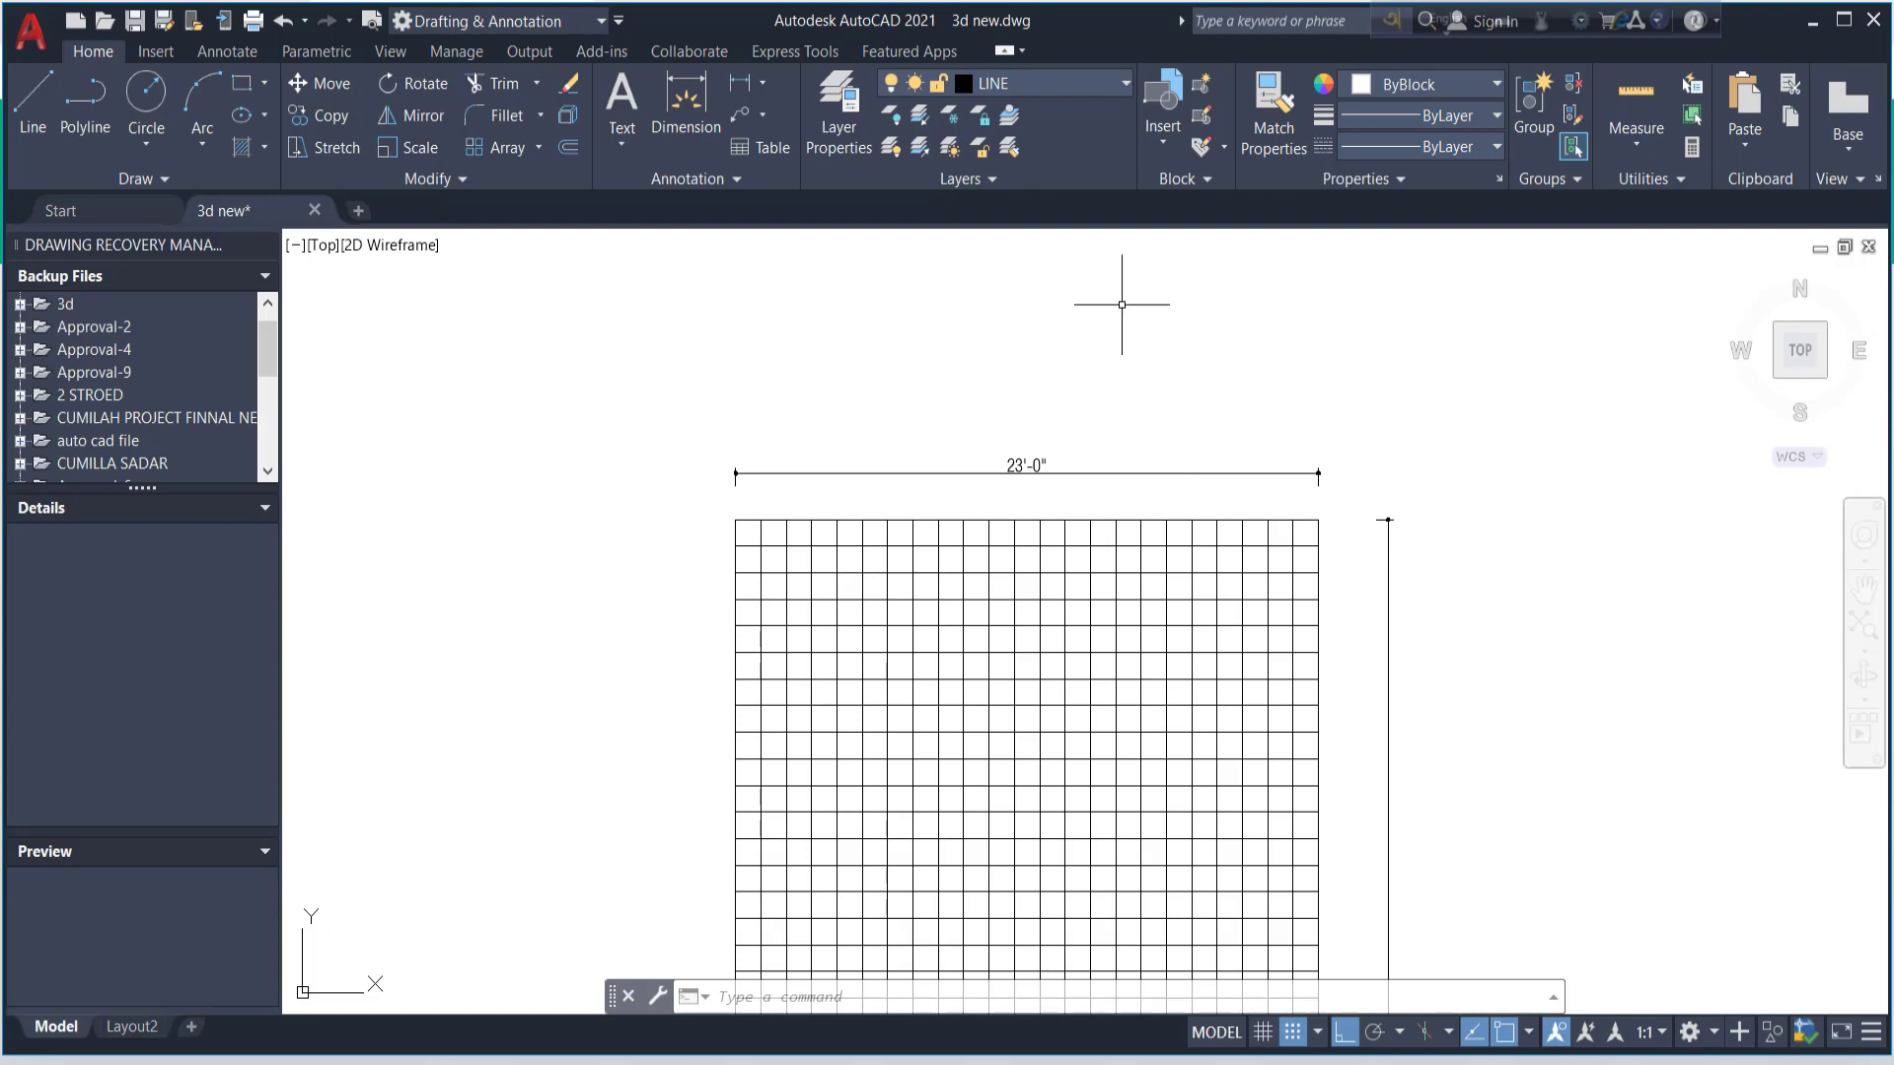
{"action": "scroll", "coordinate": [1120, 296], "scroll_direction": "down", "scroll_amount": 3}
{"action": "scroll", "coordinate": [1121, 286], "scroll_direction": "down", "scroll_amount": 2}
{"action": "scroll", "coordinate": [786, 933], "scroll_direction": "down", "scroll_amount": 2}
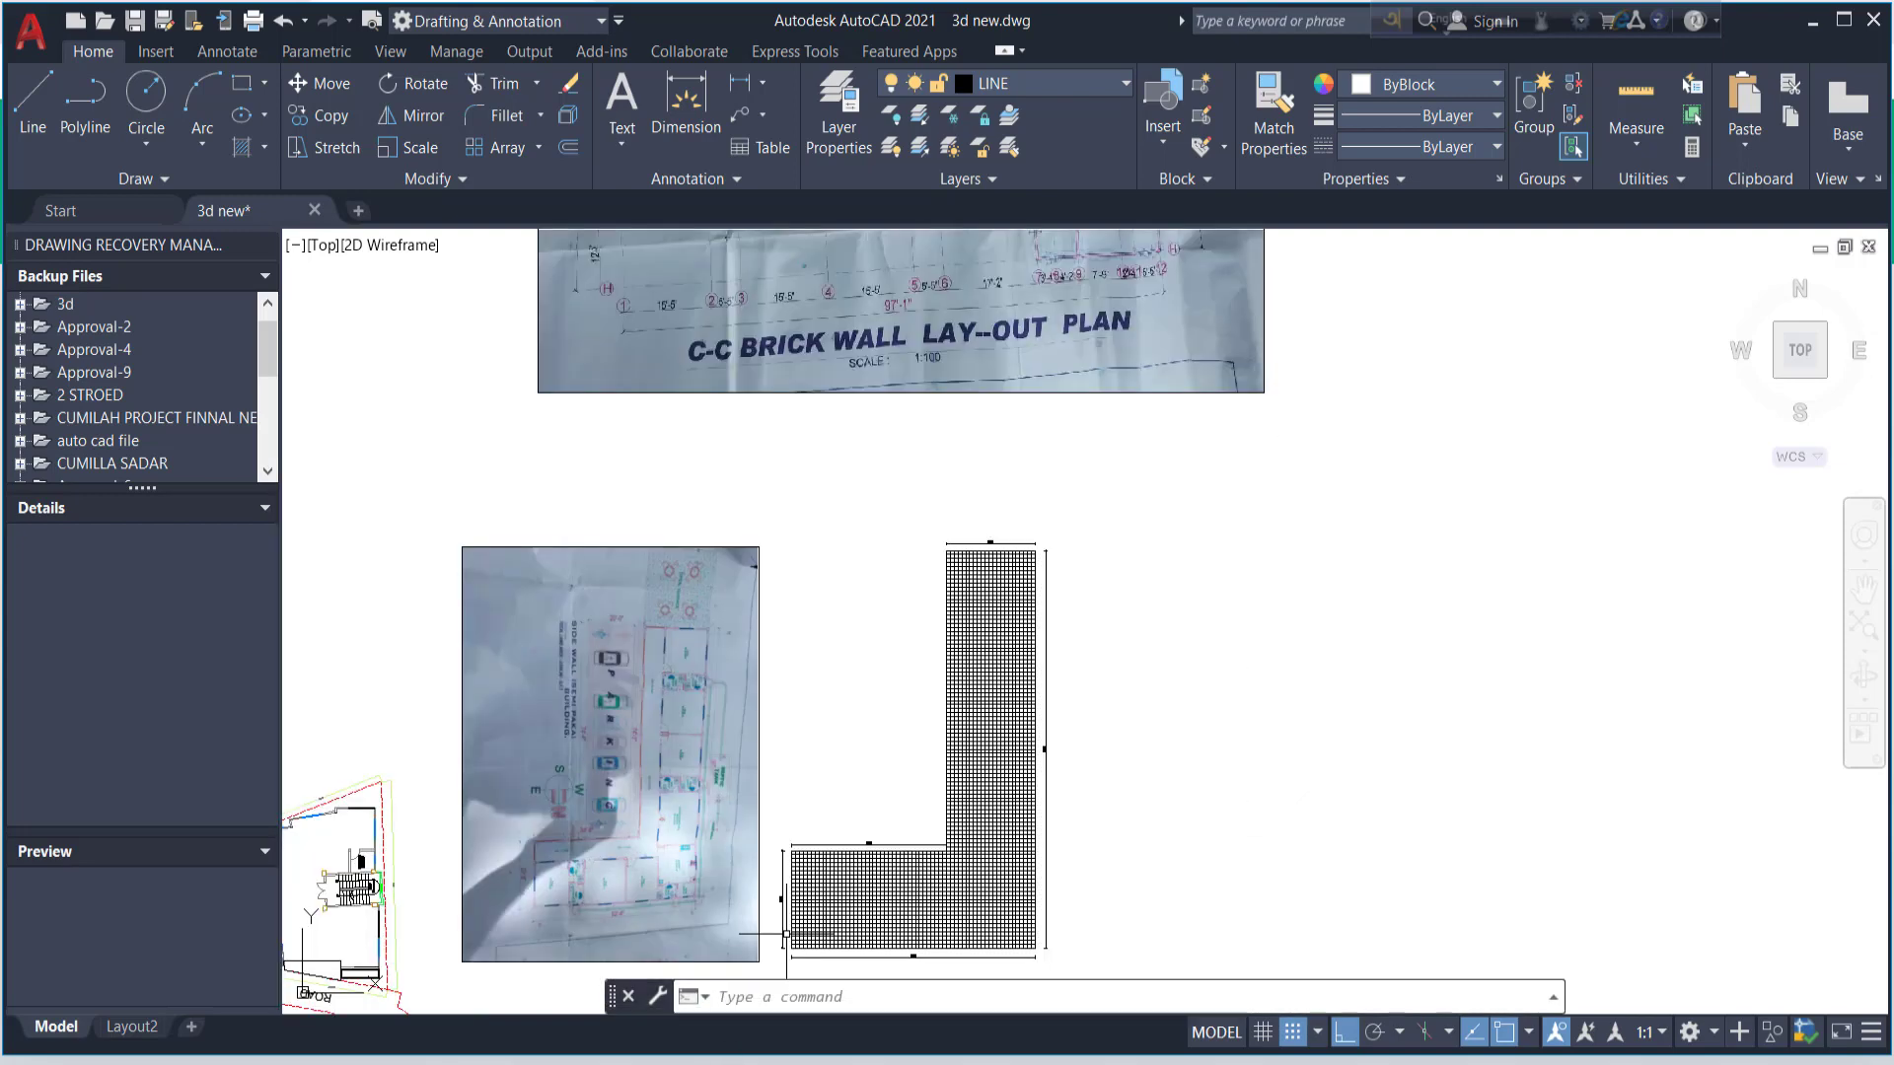
{"action": "scroll", "coordinate": [786, 933], "scroll_direction": "up", "scroll_amount": 1}
{"action": "scroll", "coordinate": [879, 616], "scroll_direction": "up", "scroll_amount": 1}
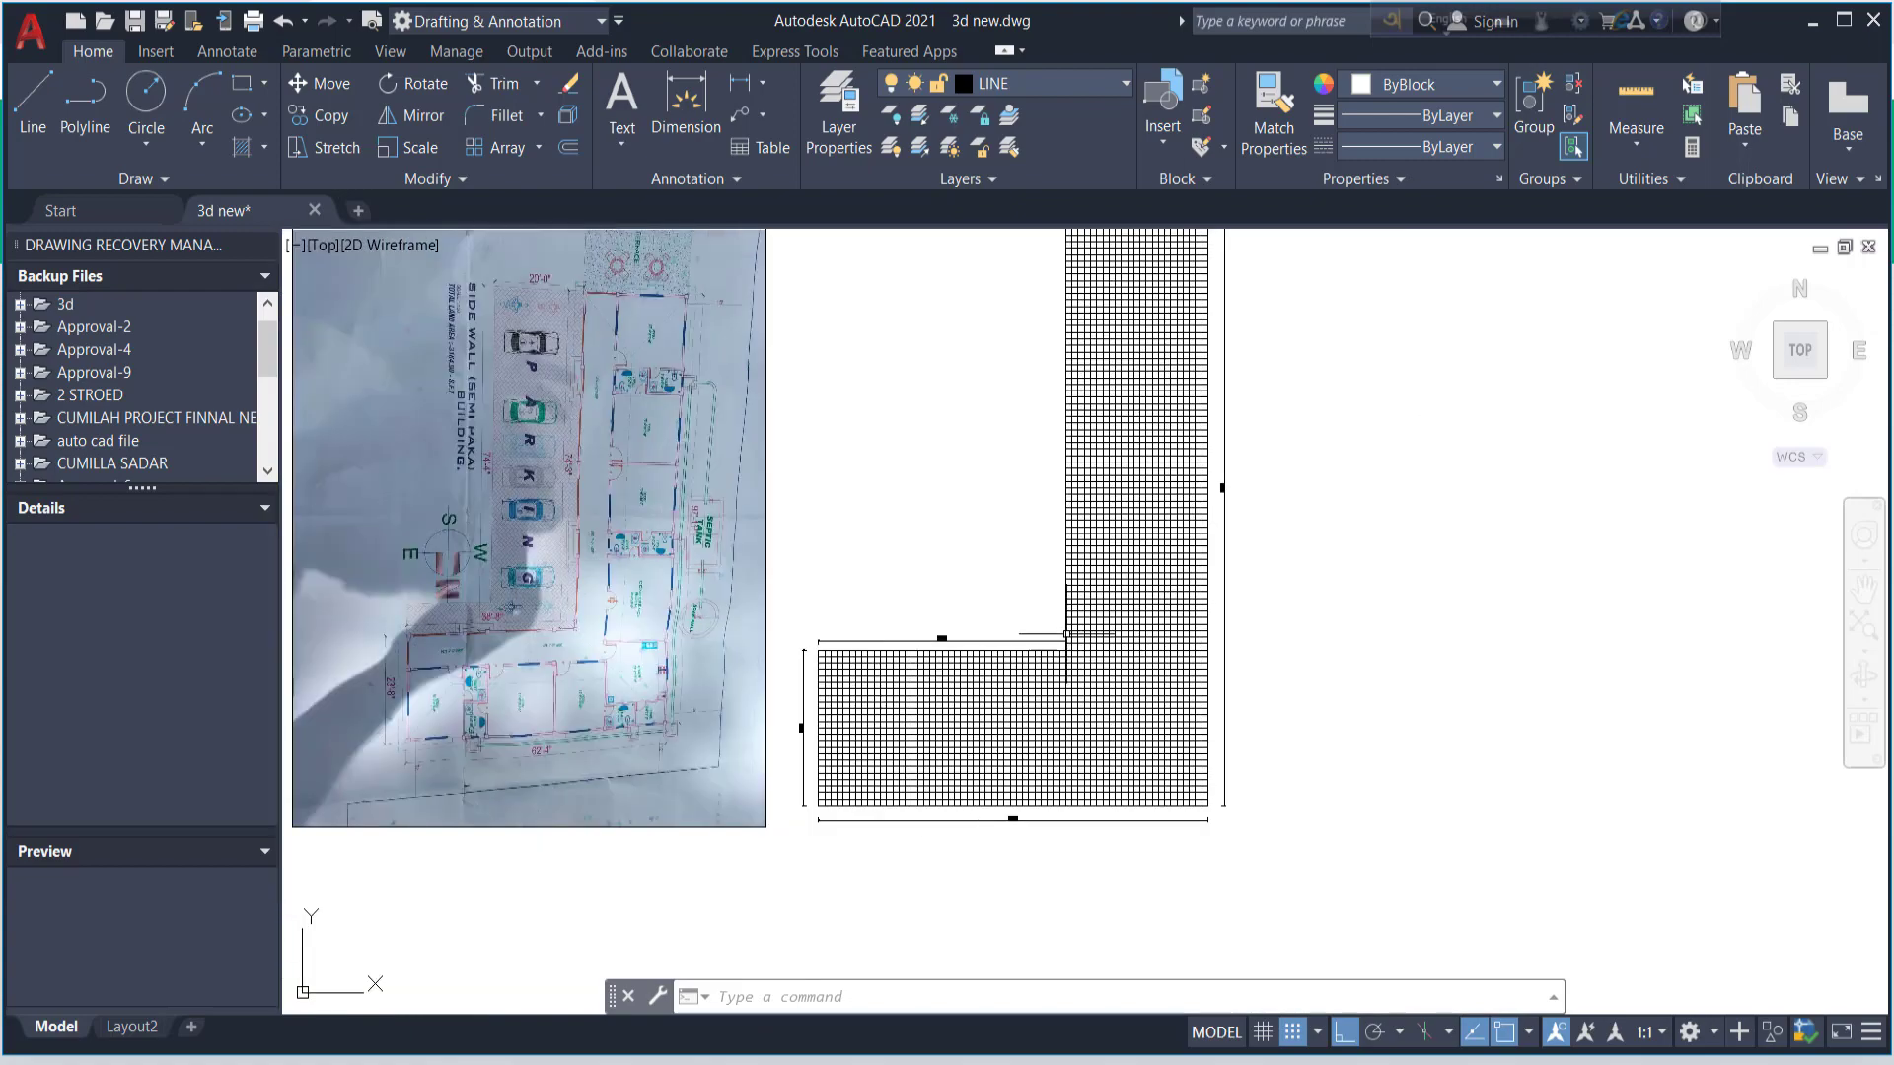
{"action": "scroll", "coordinate": [838, 804], "scroll_direction": "up", "scroll_amount": 1}
{"action": "scroll", "coordinate": [753, 826], "scroll_direction": "up", "scroll_amount": 1}
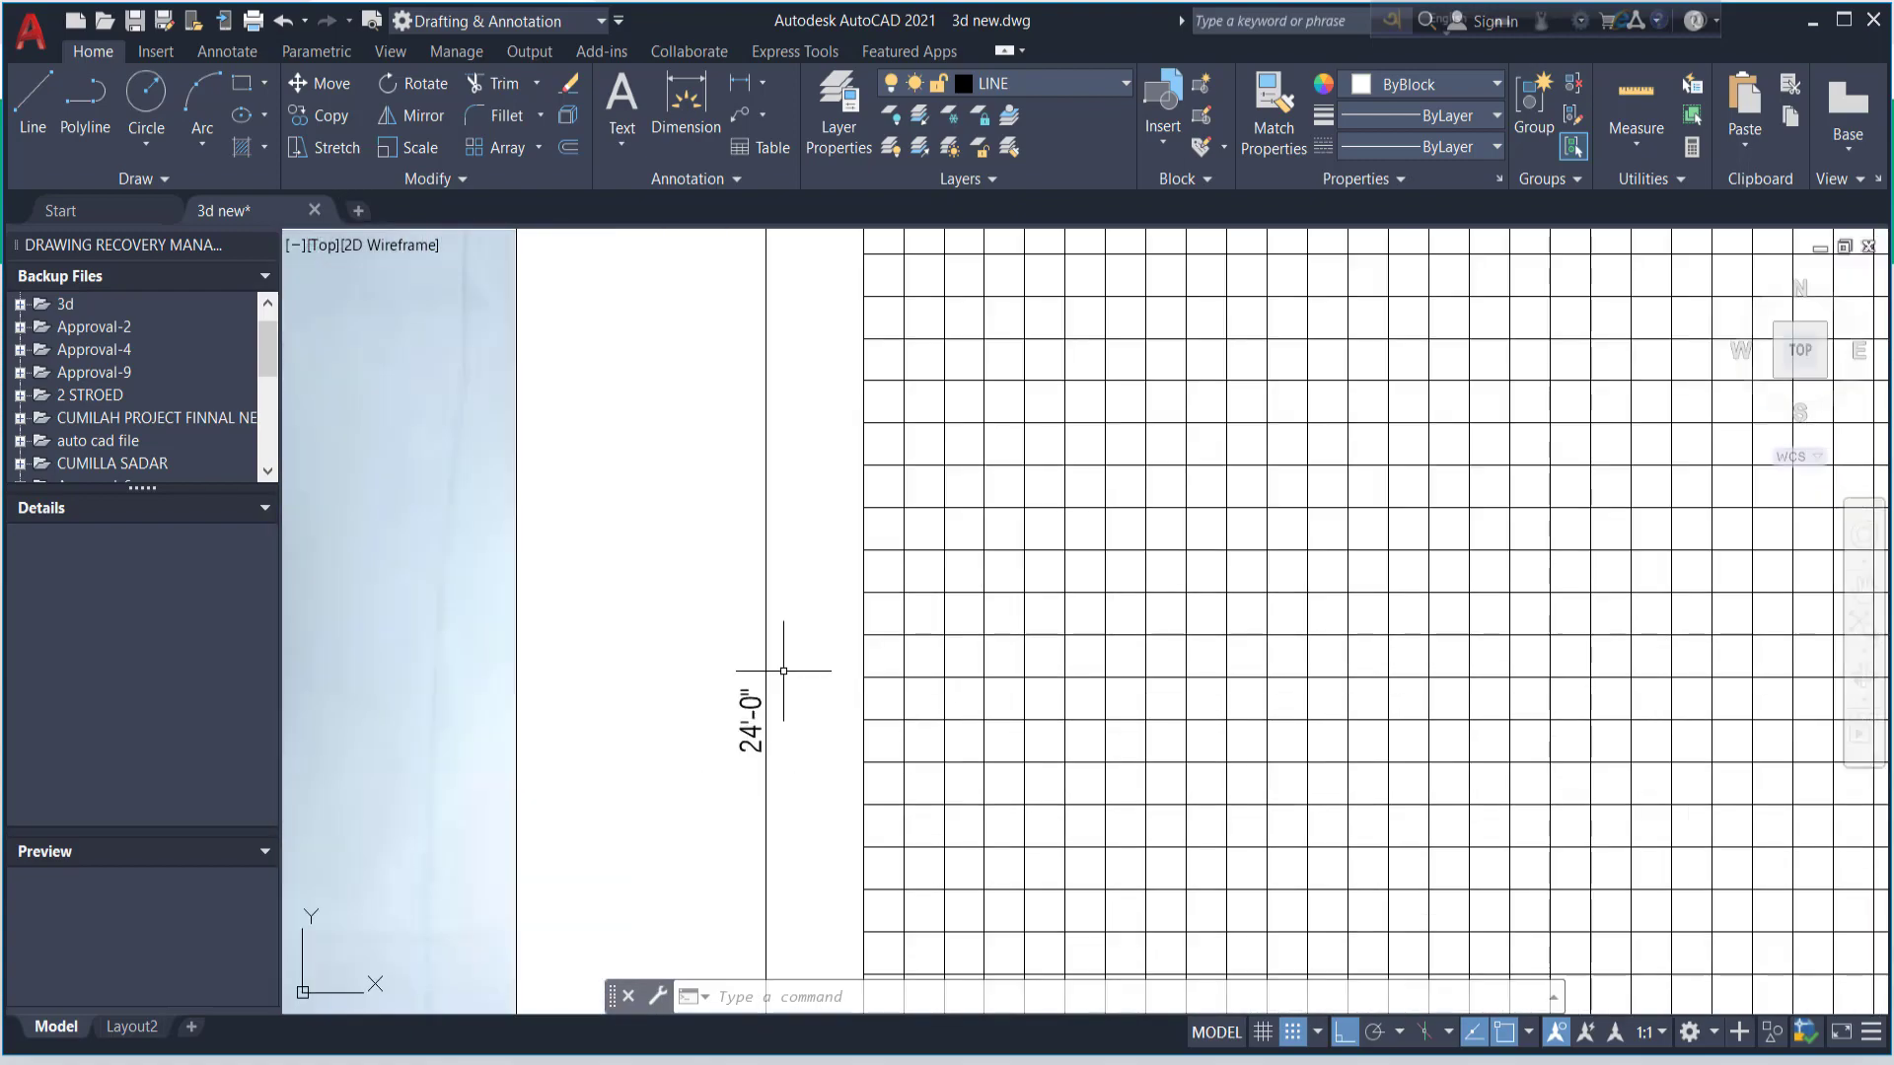
{"action": "scroll", "coordinate": [833, 519], "scroll_direction": "down", "scroll_amount": 2}
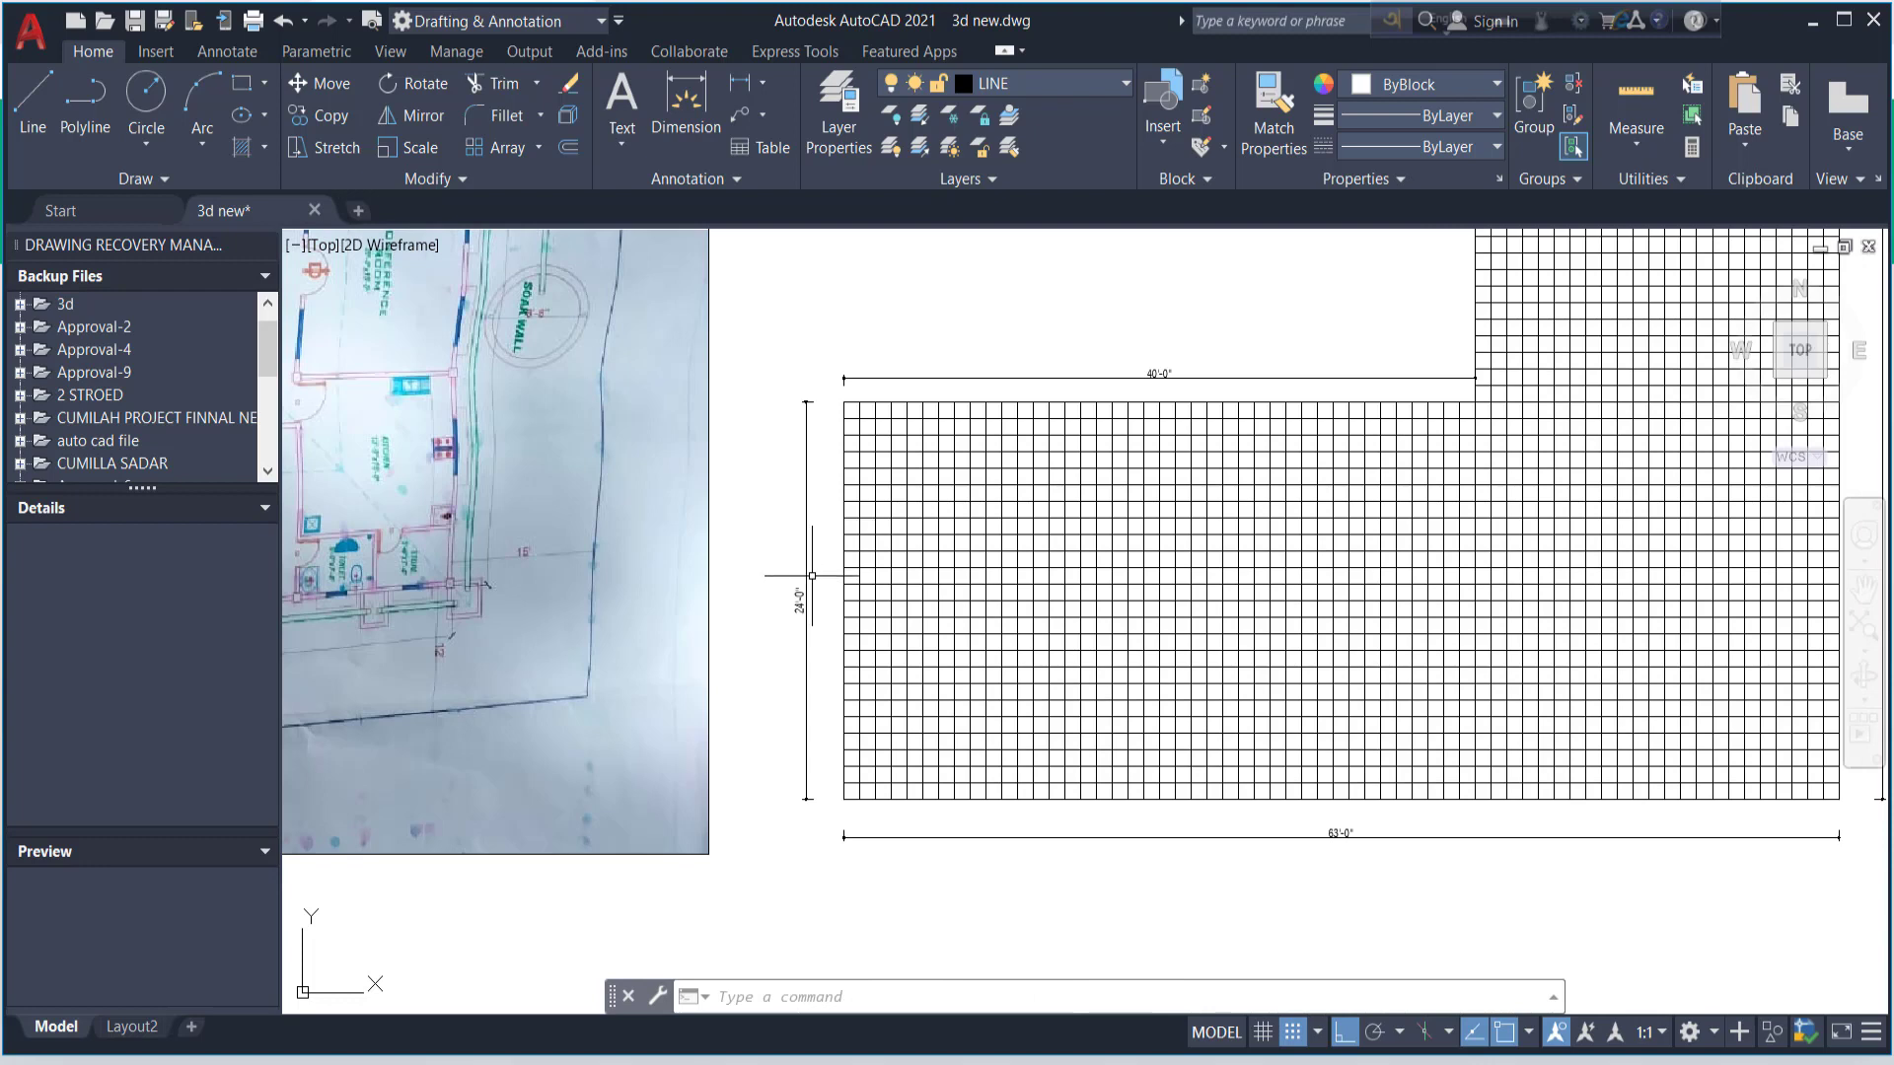
{"action": "scroll", "coordinate": [789, 582], "scroll_direction": "up", "scroll_amount": 1}
{"action": "scroll", "coordinate": [818, 636], "scroll_direction": "down", "scroll_amount": 1}
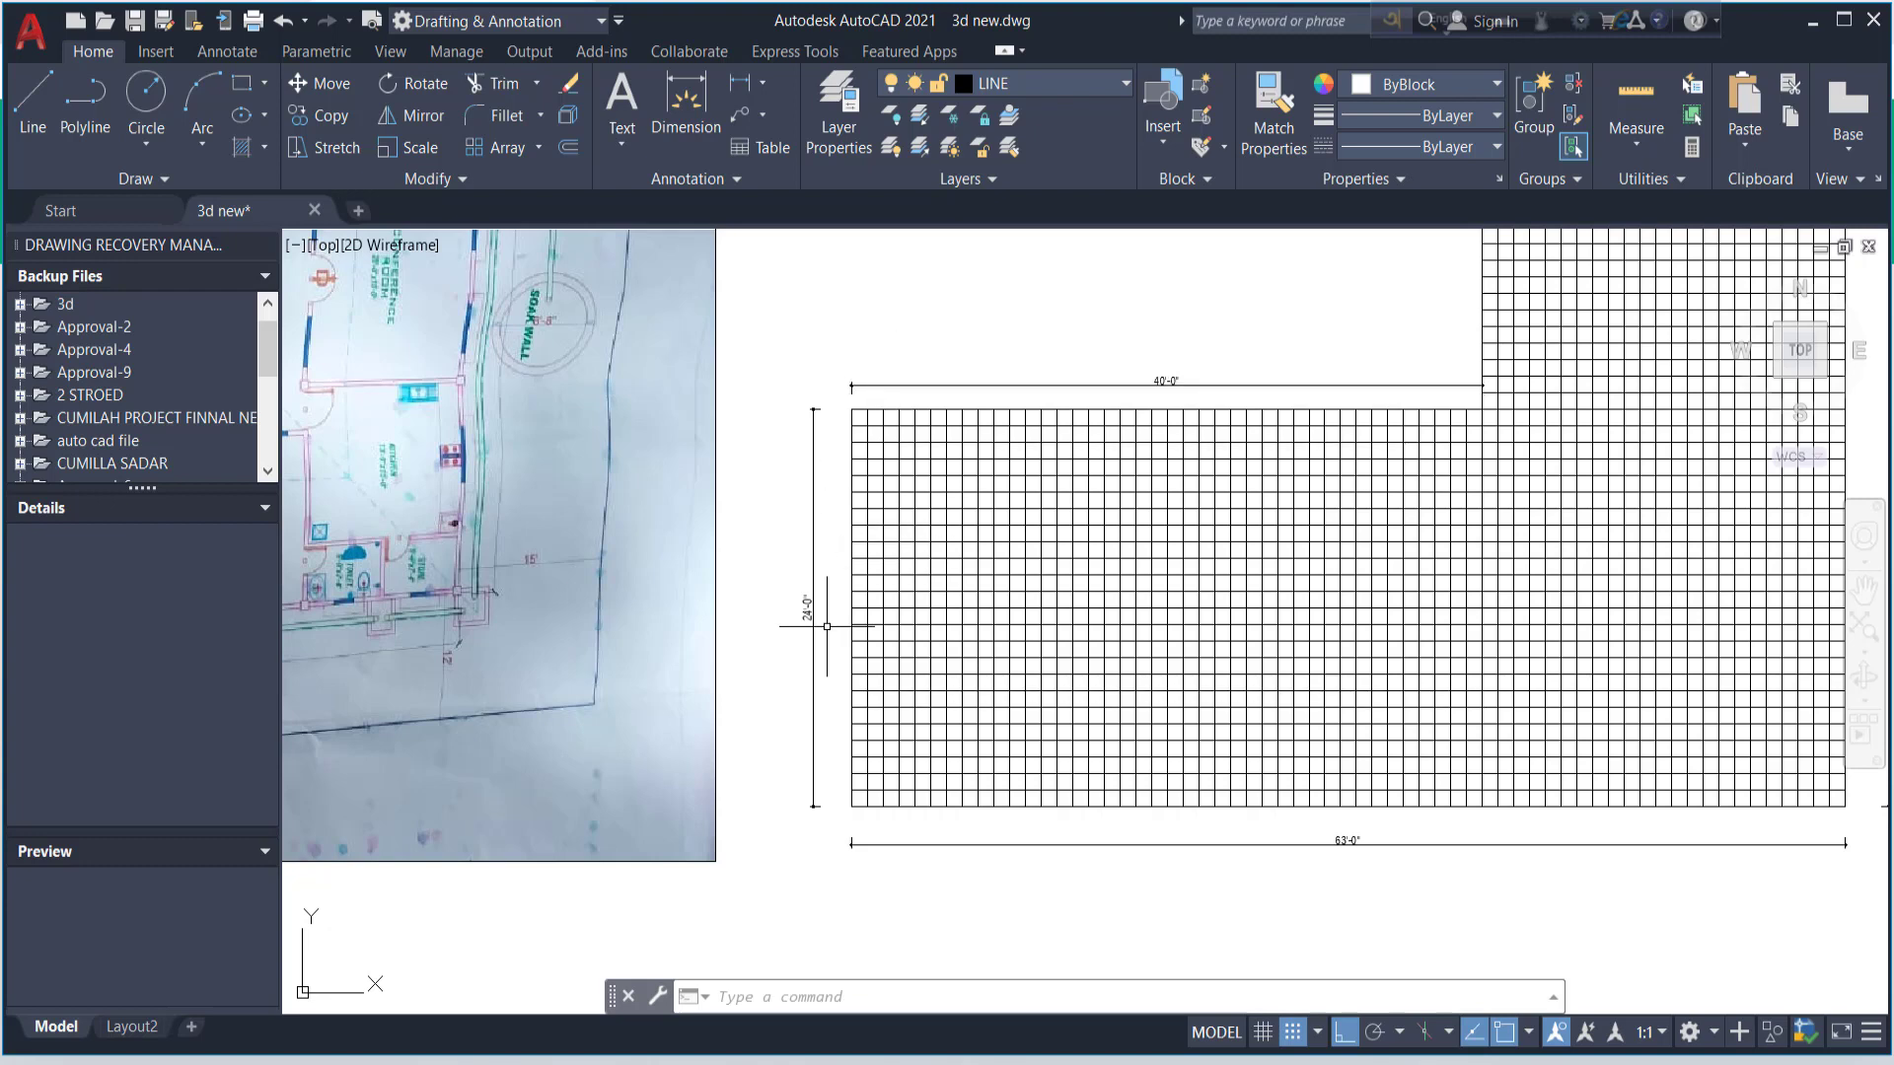
{"action": "scroll", "coordinate": [779, 690], "scroll_direction": "down", "scroll_amount": 2}
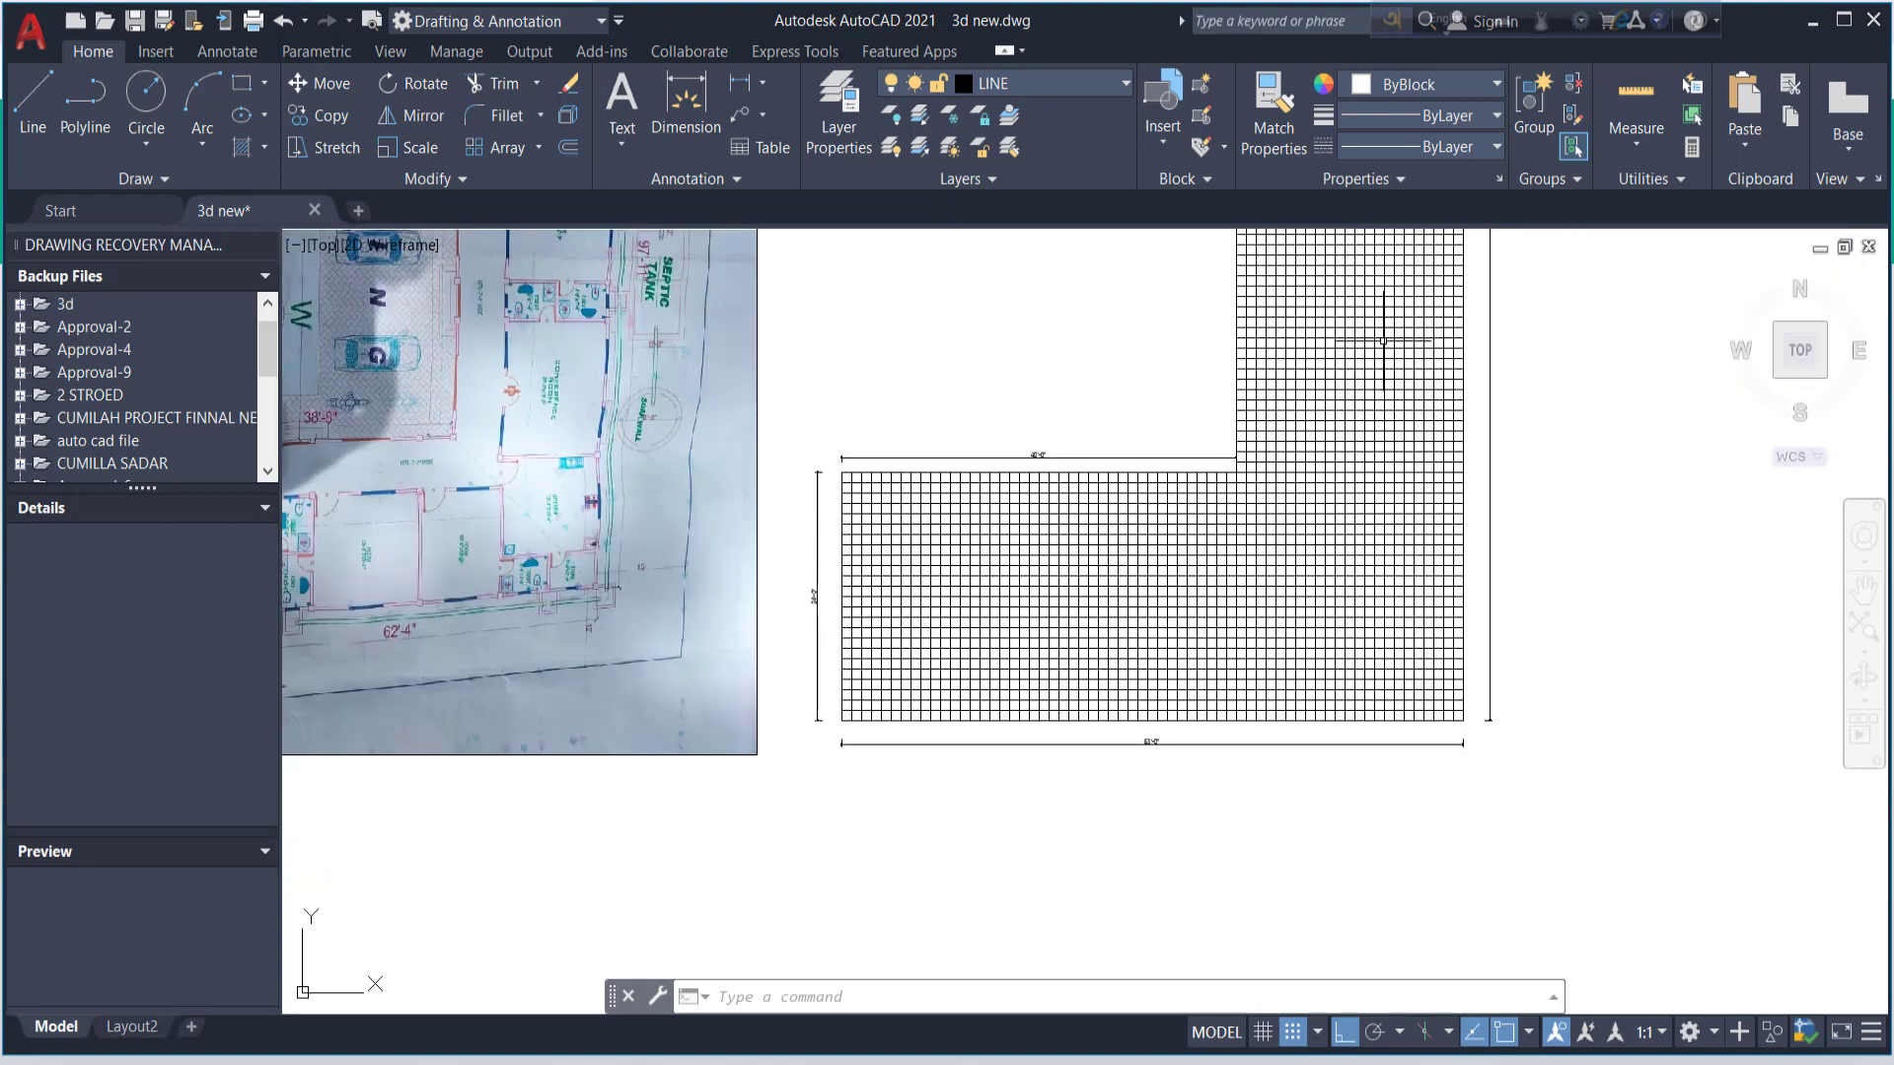
{"action": "scroll", "coordinate": [1282, 394], "scroll_direction": "down", "scroll_amount": 4}
{"action": "scroll", "coordinate": [1144, 286], "scroll_direction": "up", "scroll_amount": 4}
{"action": "scroll", "coordinate": [1061, 414], "scroll_direction": "down", "scroll_amount": 4}
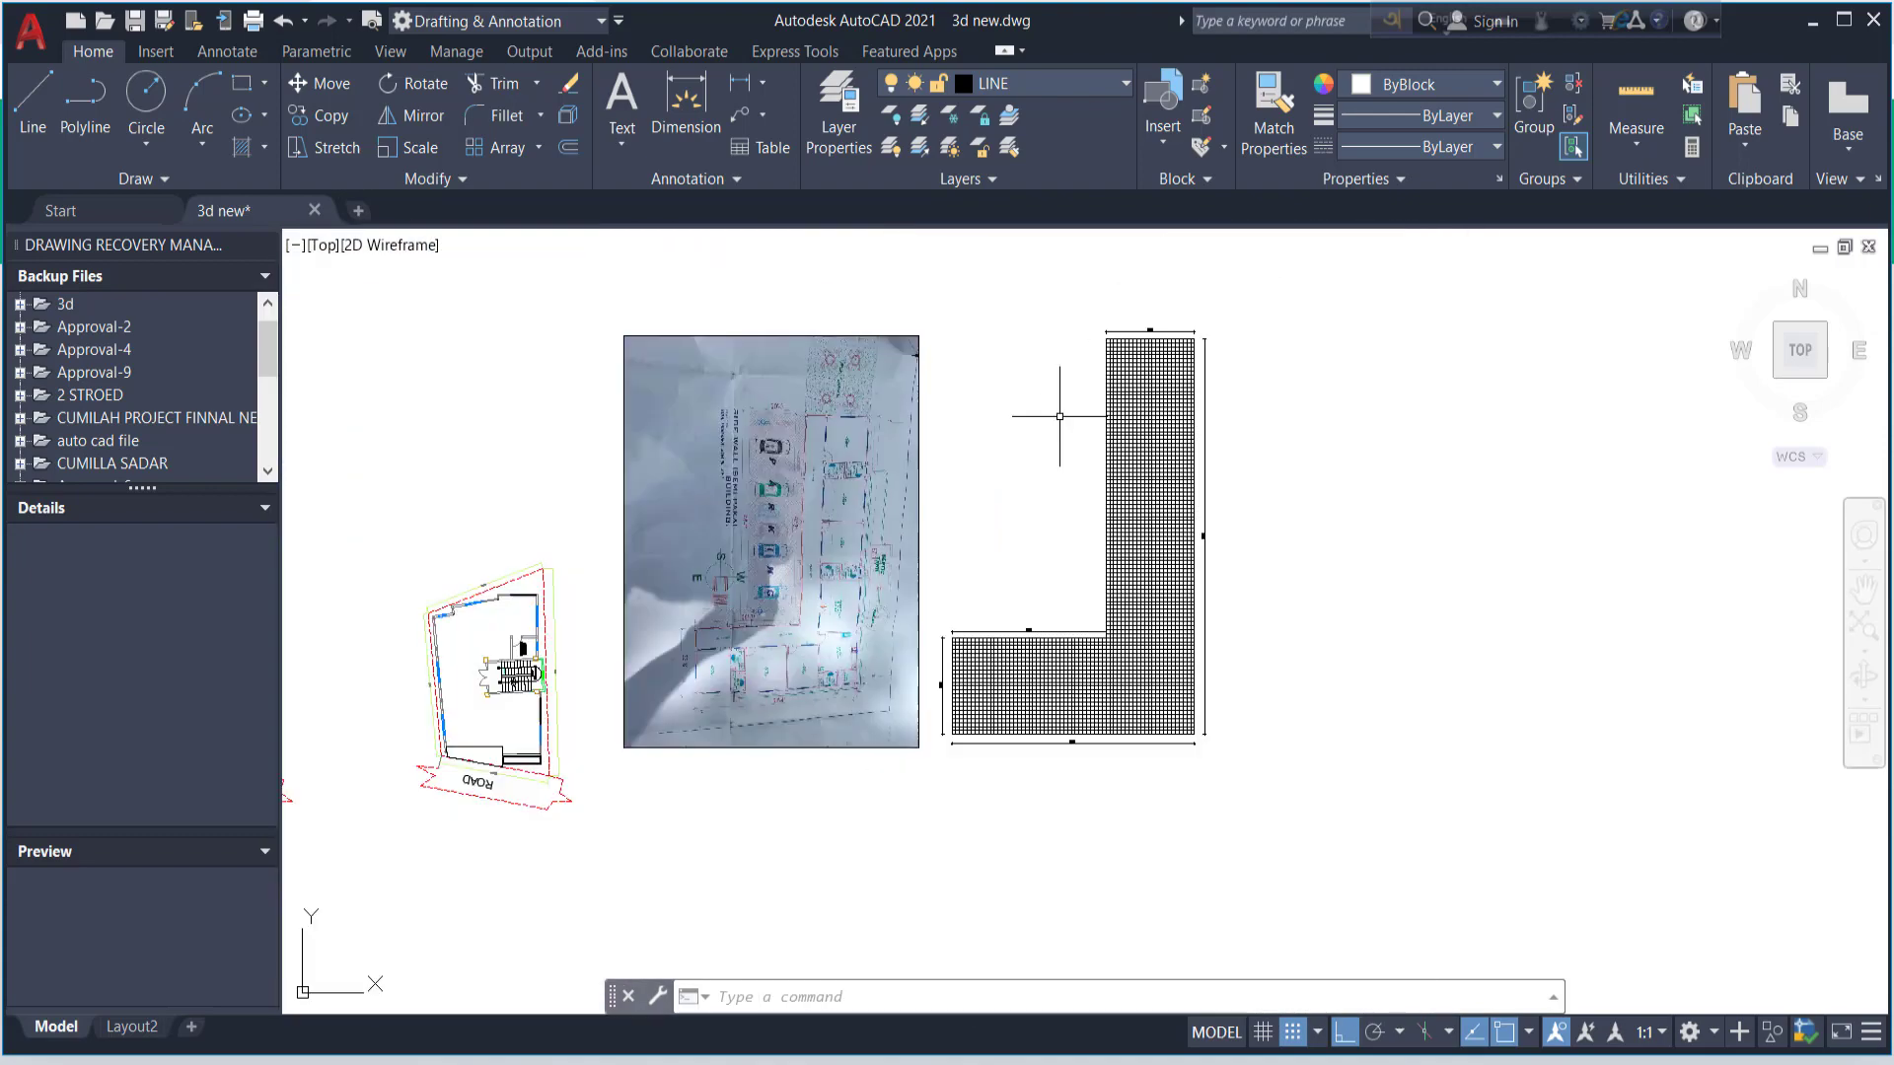
{"action": "scroll", "coordinate": [1056, 704], "scroll_direction": "up", "scroll_amount": 4}
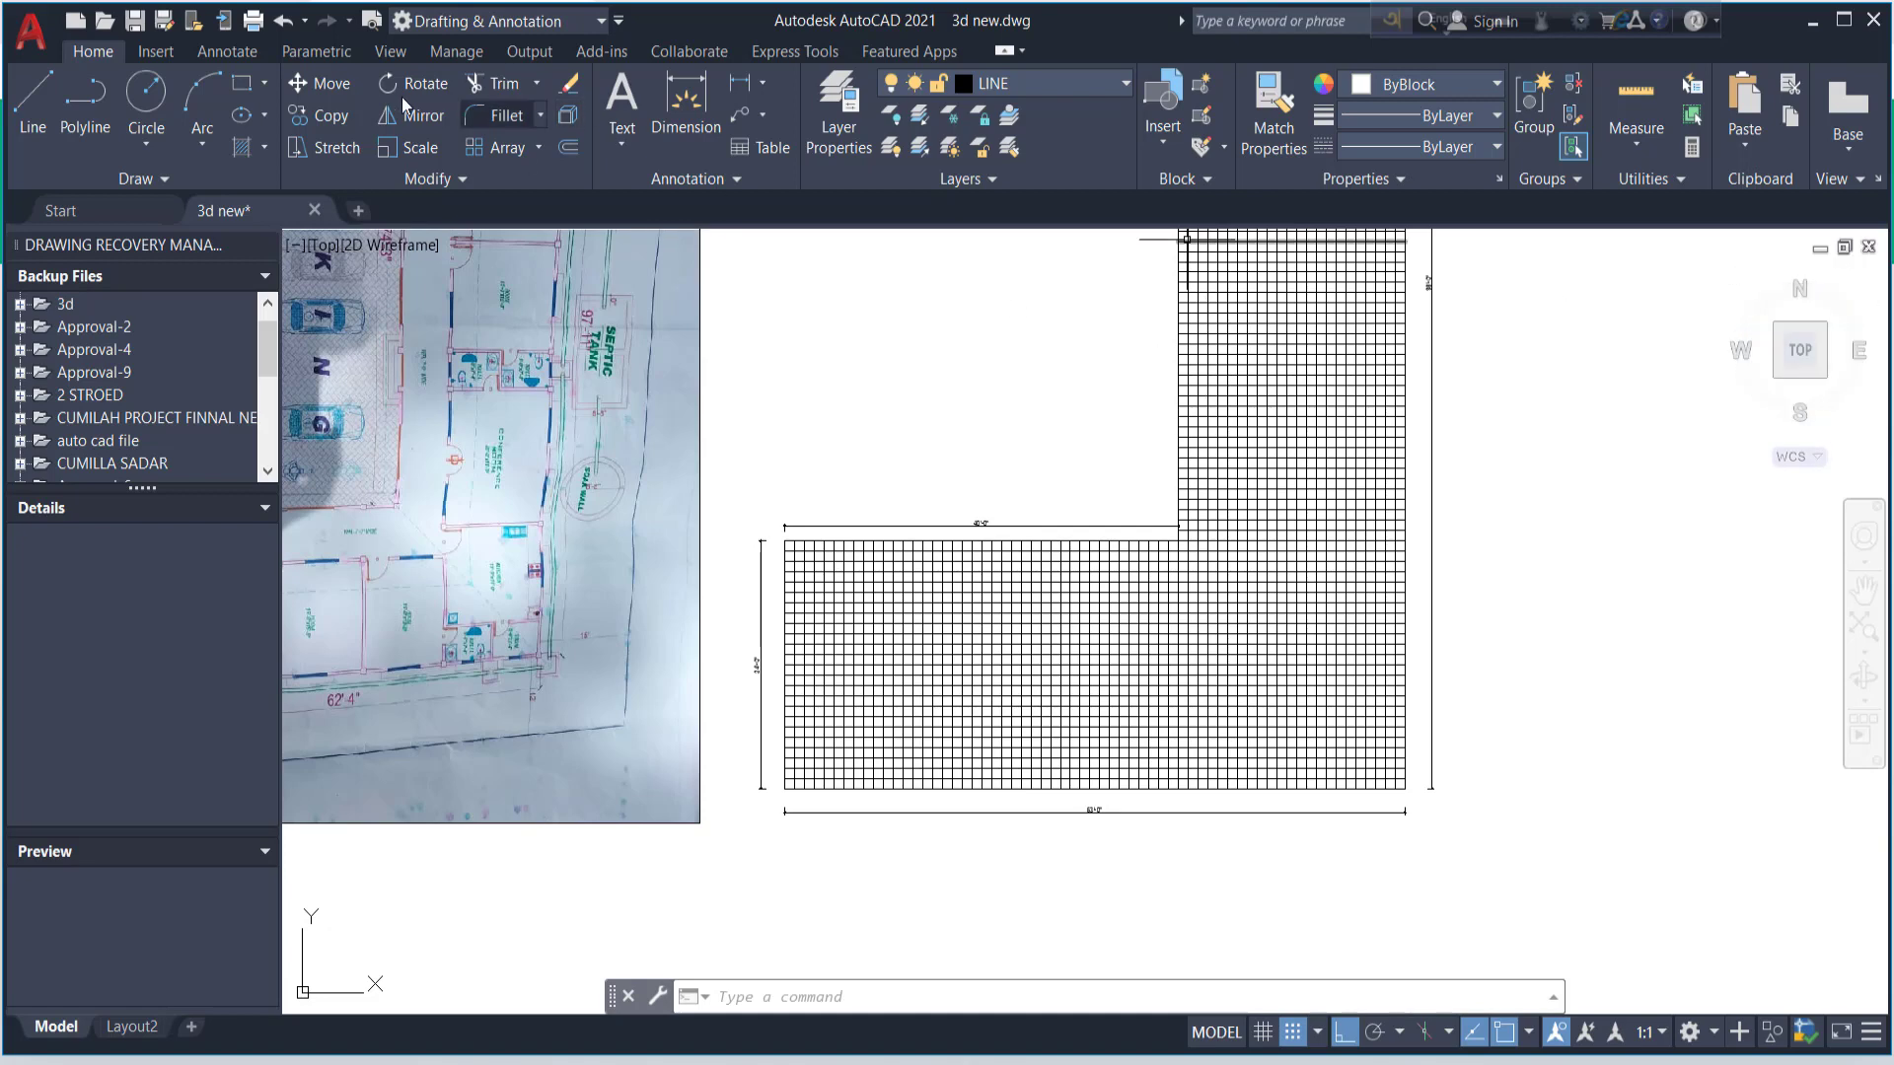
{"action": "left_click", "coordinate": [33, 109]}
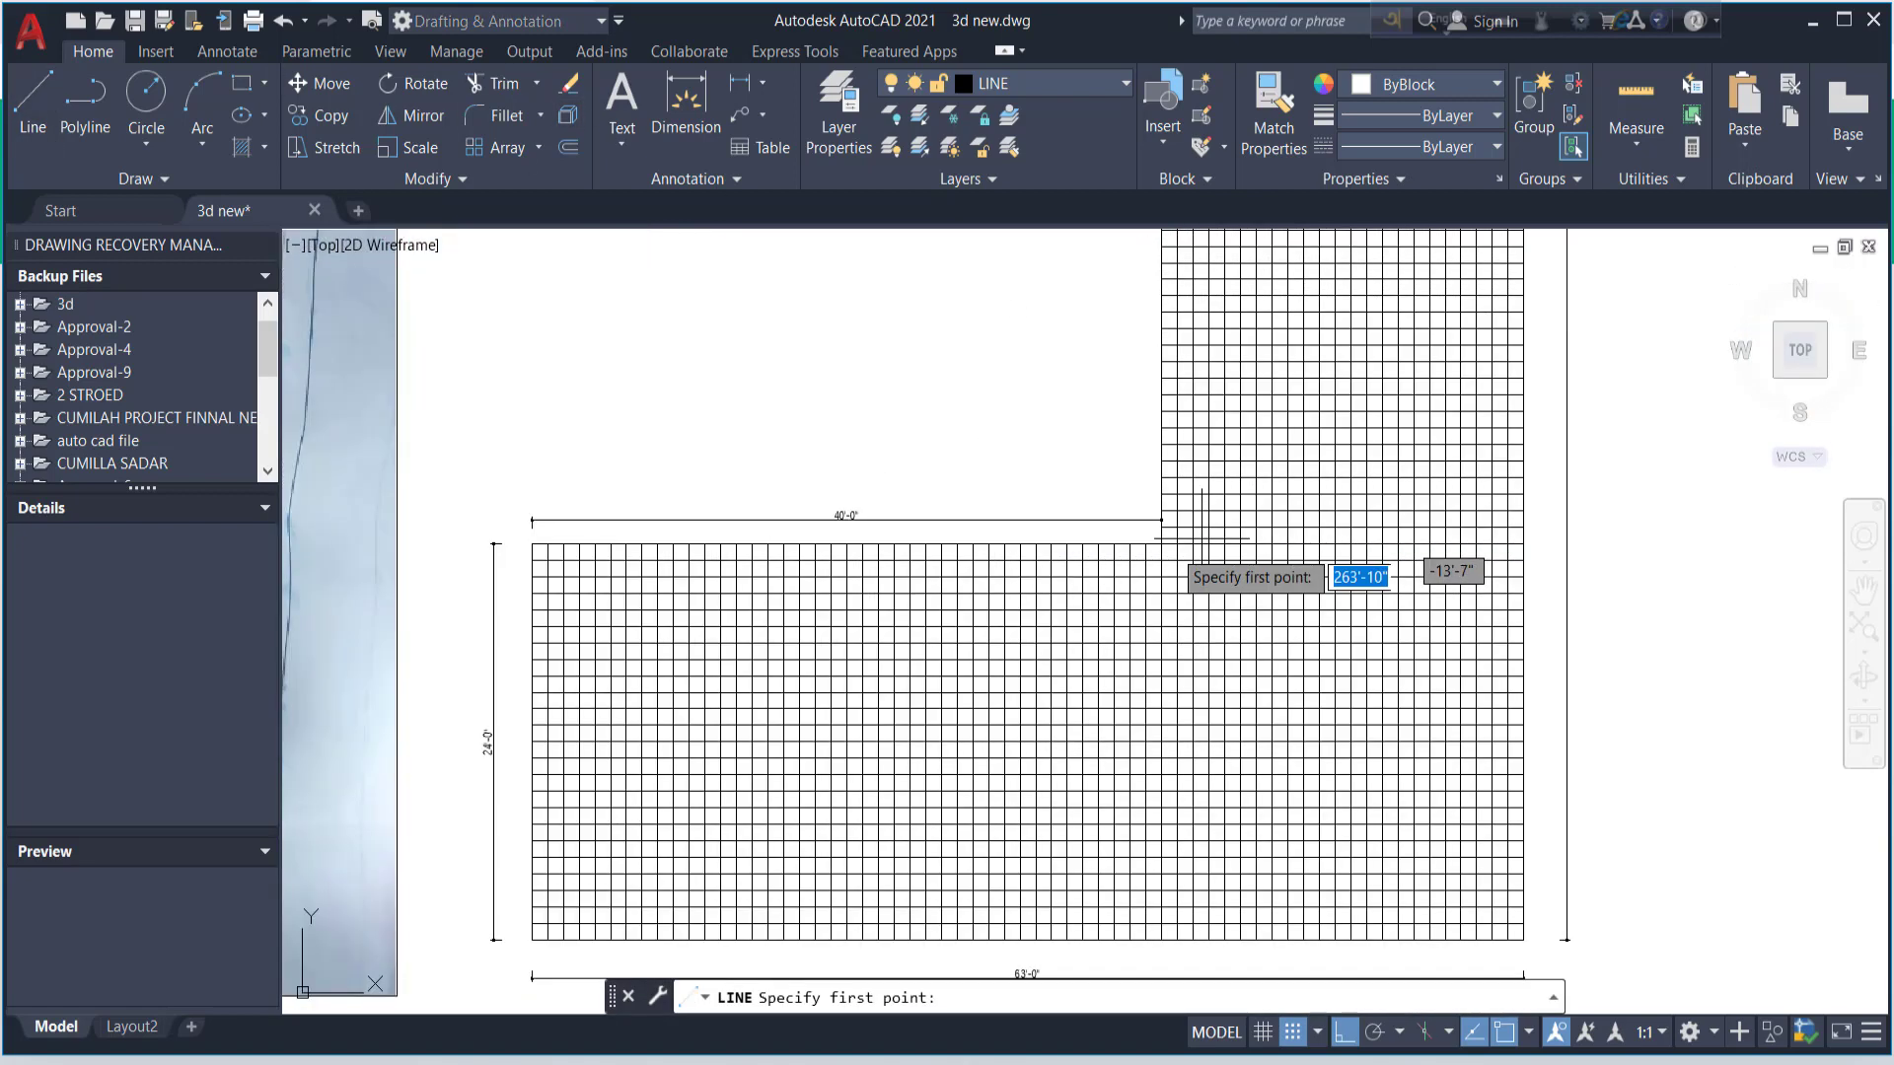
{"action": "scroll", "coordinate": [1203, 535], "scroll_direction": "up", "scroll_amount": 2}
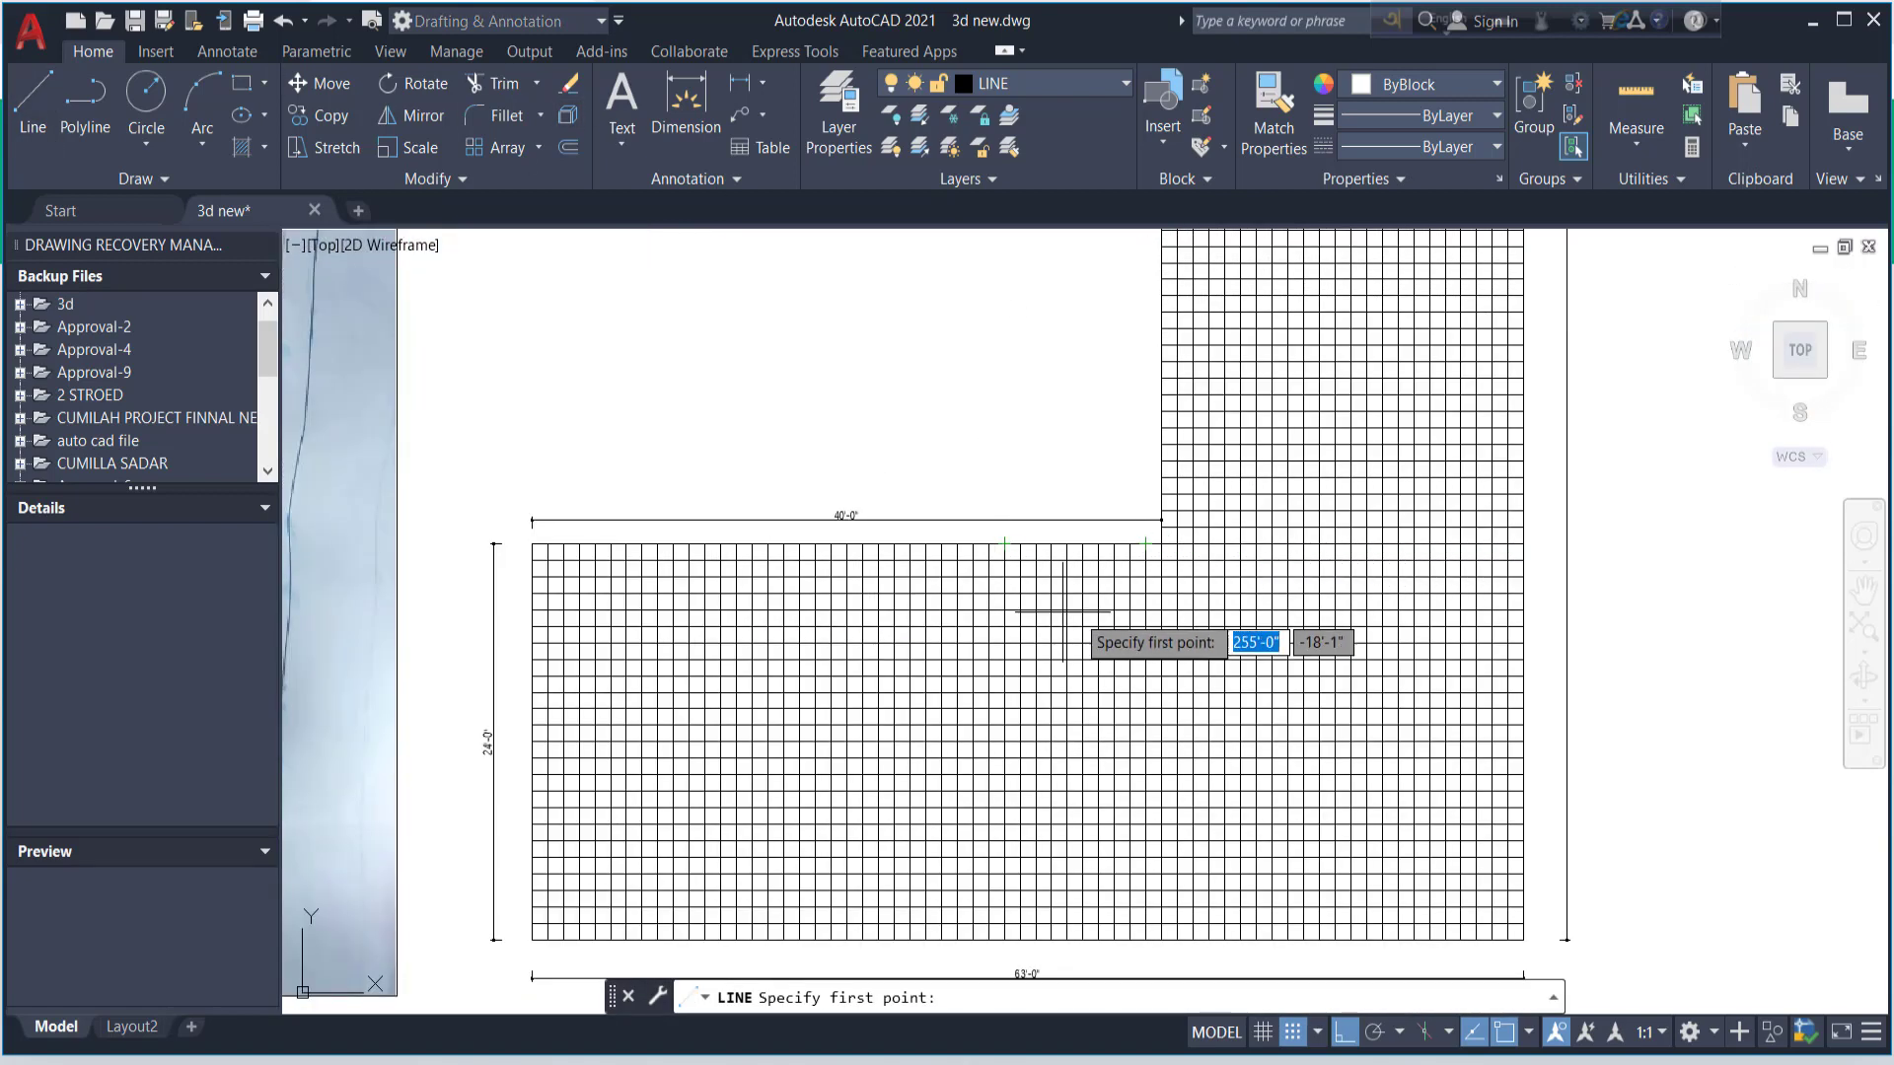
{"action": "scroll", "coordinate": [1161, 642], "scroll_direction": "down", "scroll_amount": 2}
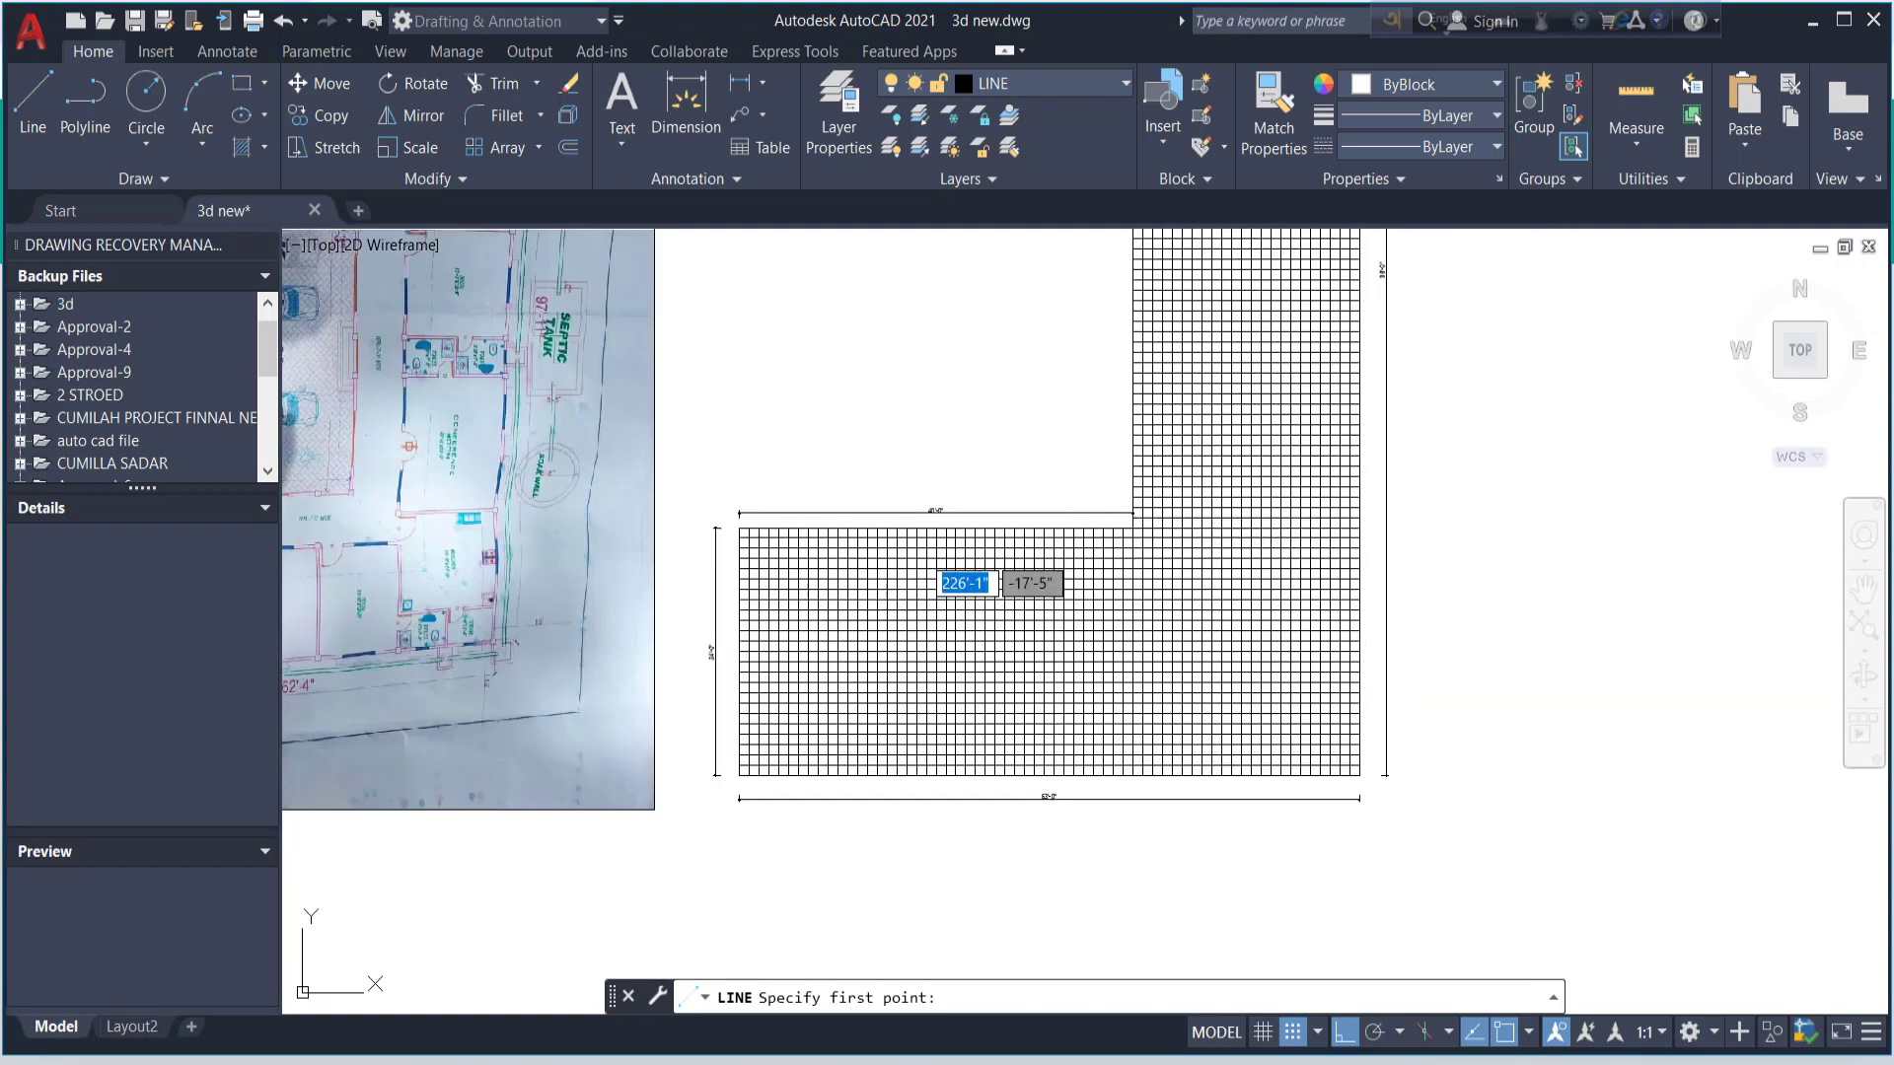
{"action": "left_click", "coordinate": [1354, 557]}
{"action": "scroll", "coordinate": [789, 533], "scroll_direction": "up", "scroll_amount": 2}
{"action": "key", "text": "Escape"}
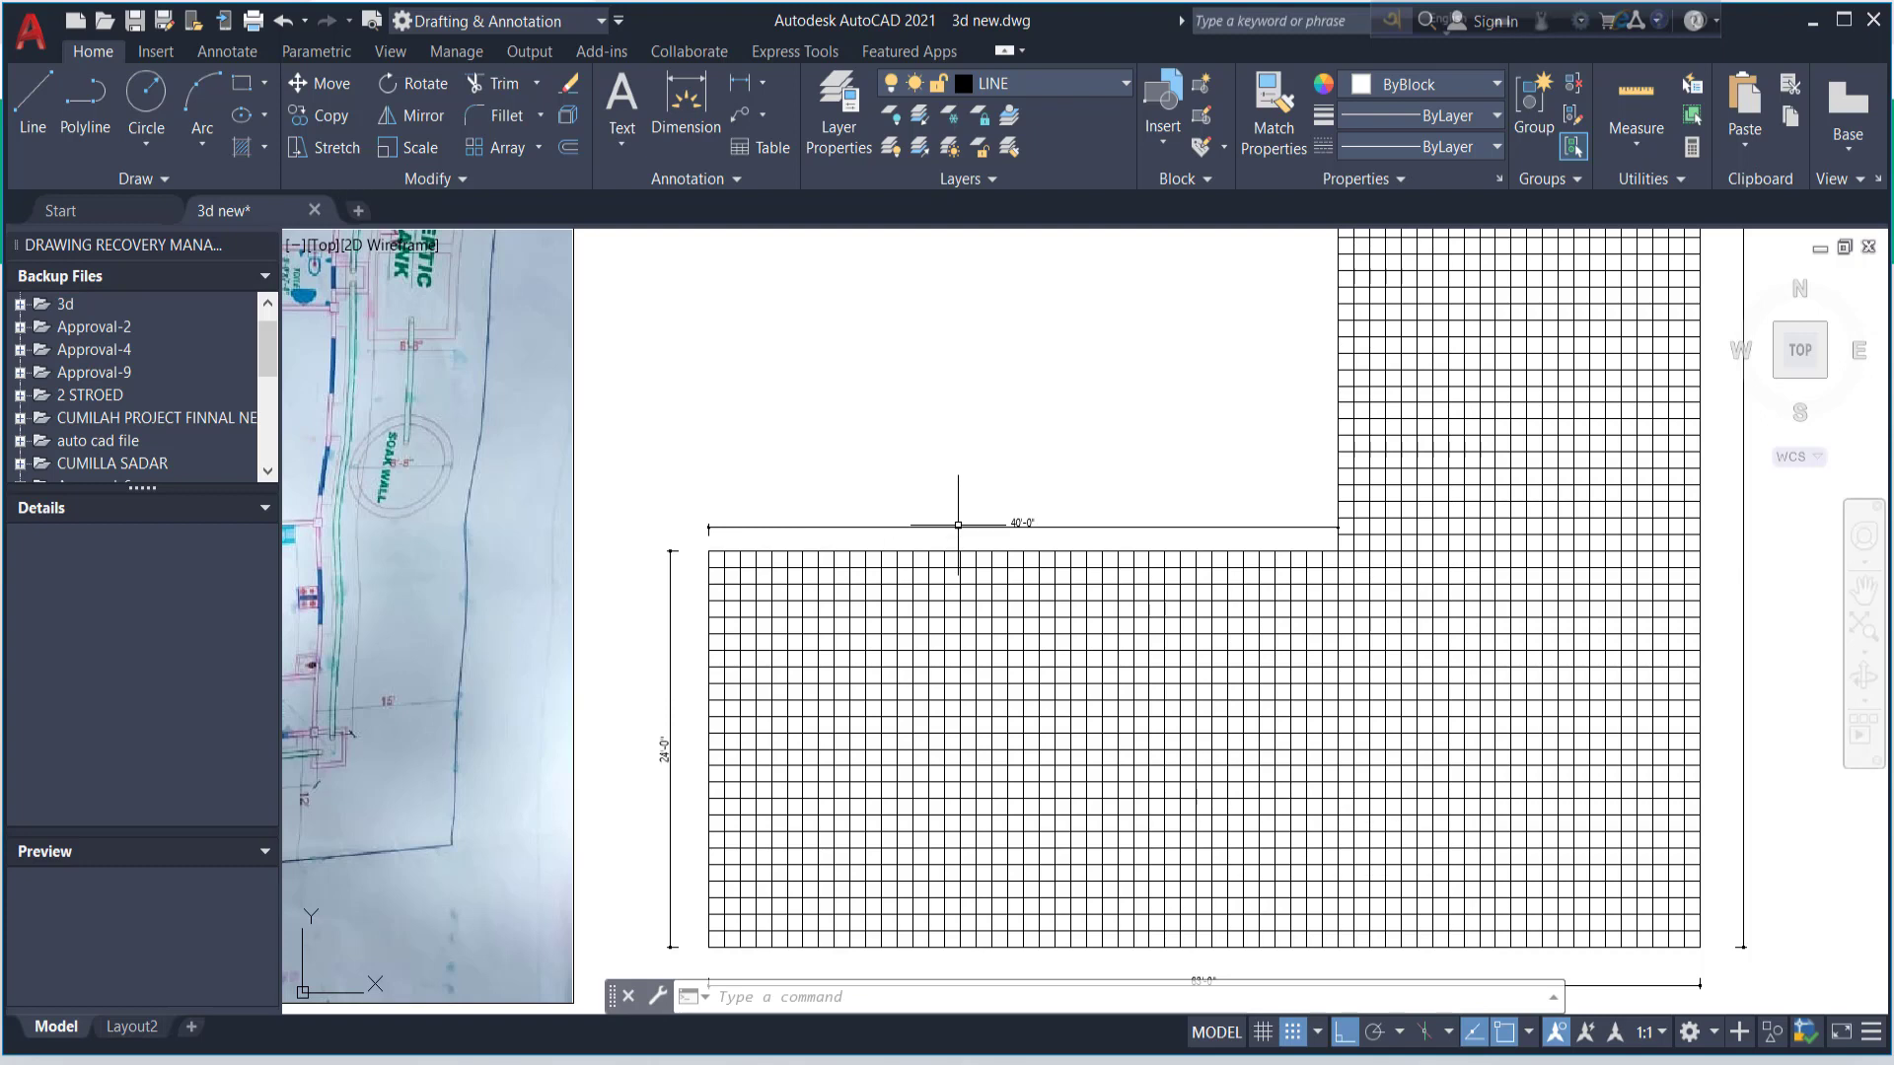
{"action": "scroll", "coordinate": [1135, 573], "scroll_direction": "up", "scroll_amount": 2}
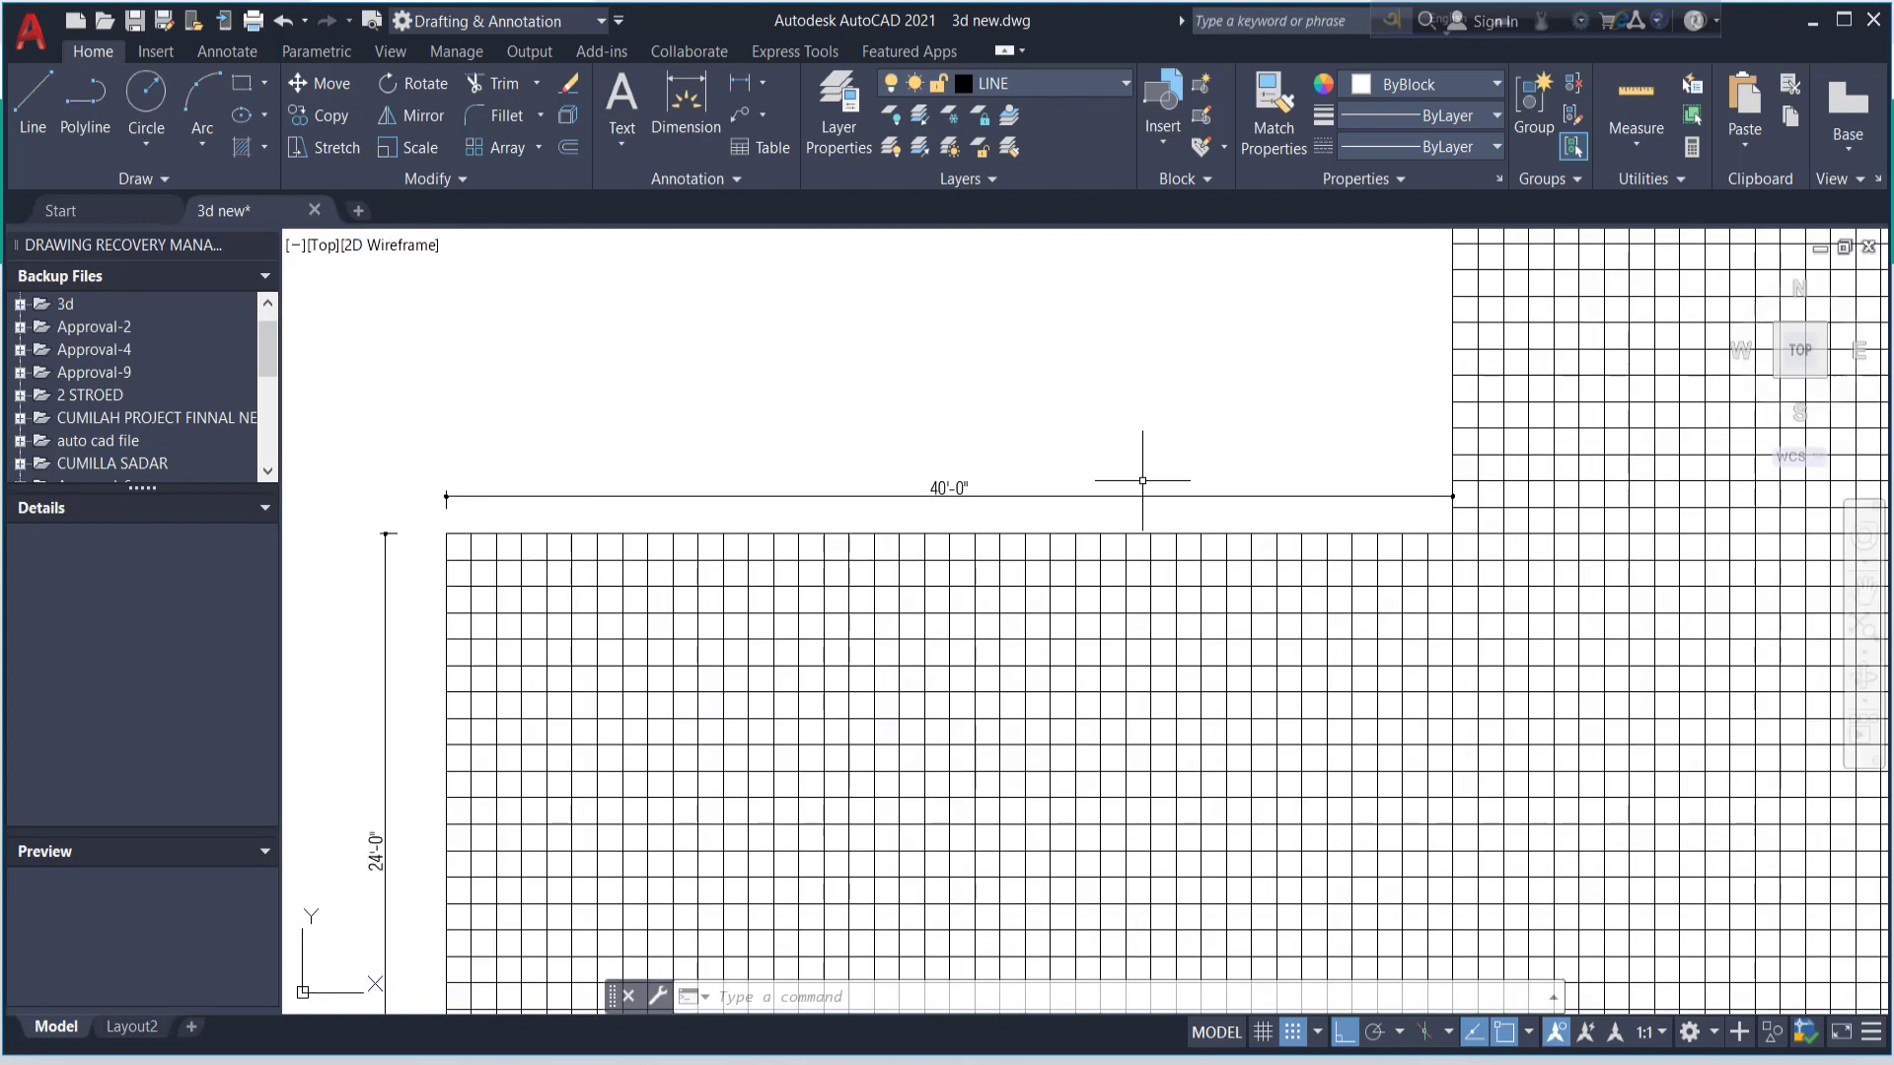
{"action": "scroll", "coordinate": [1144, 457], "scroll_direction": "down", "scroll_amount": 2}
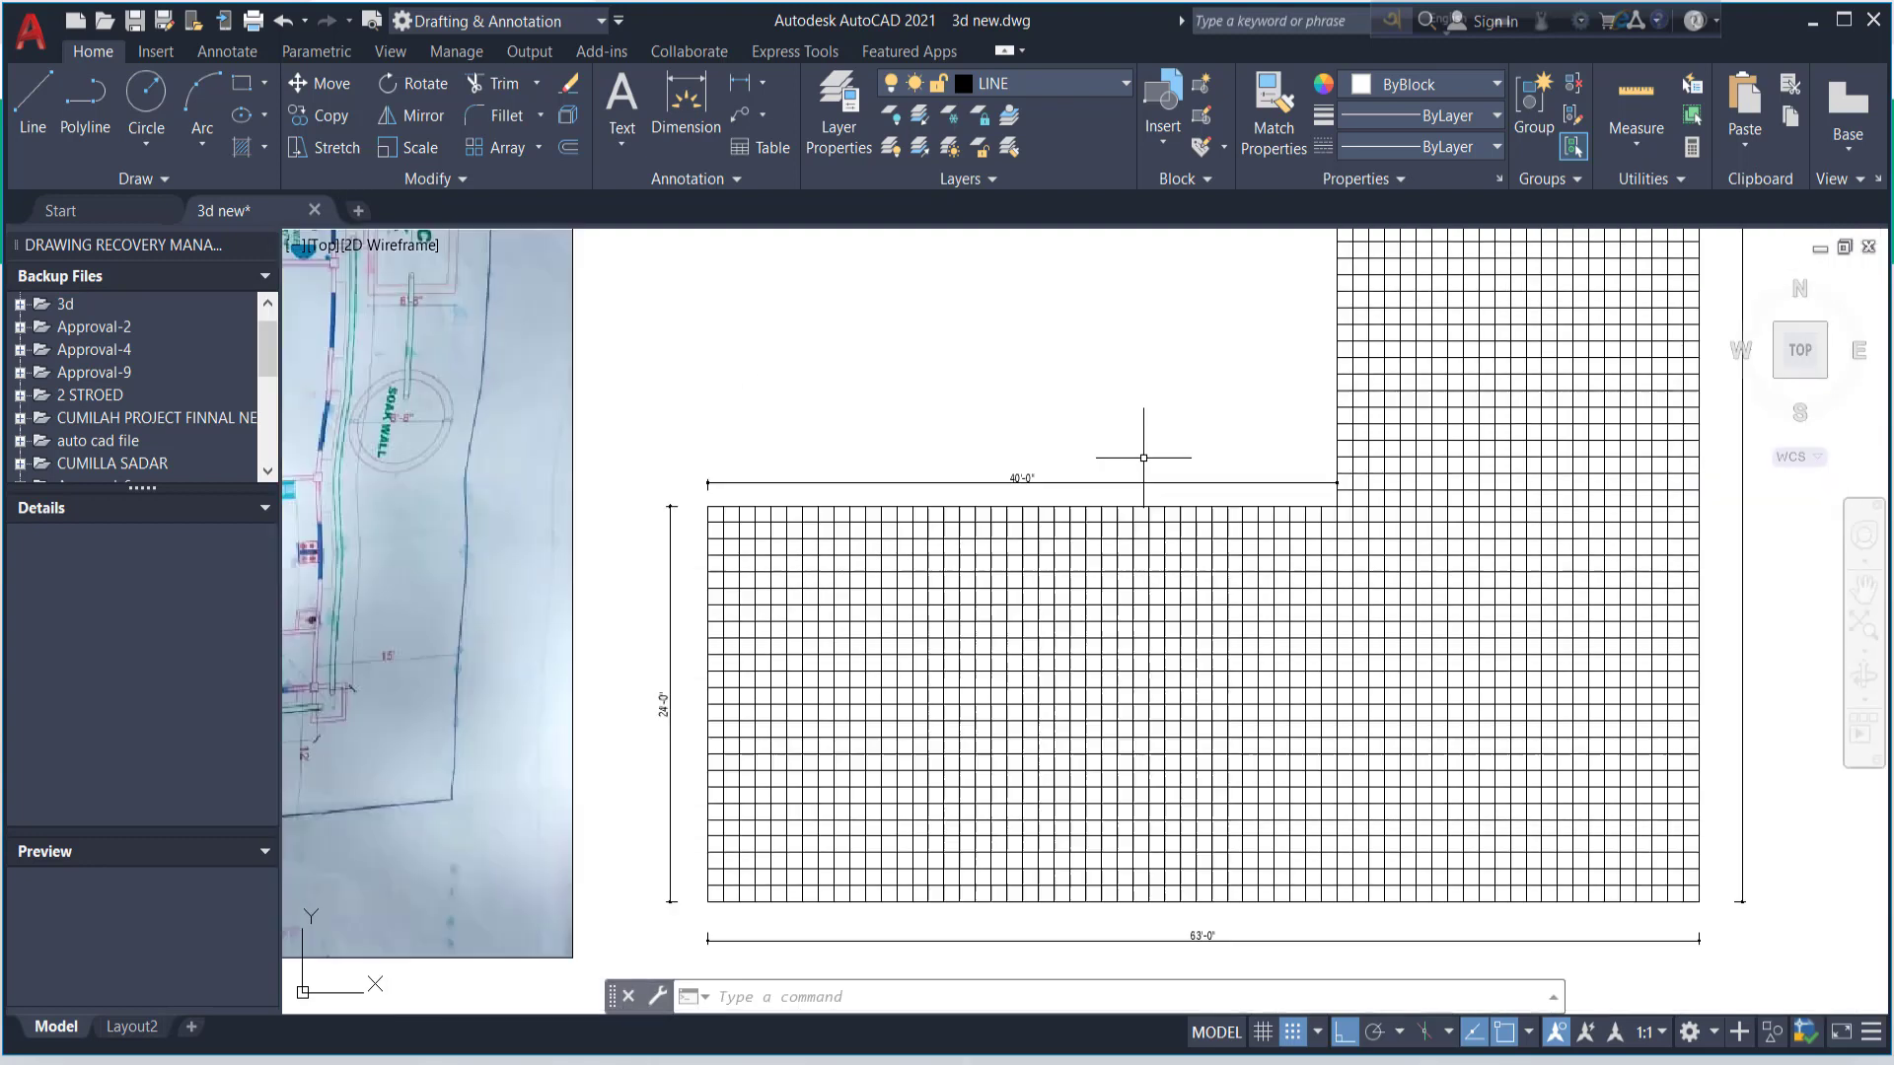
{"action": "scroll", "coordinate": [725, 748], "scroll_direction": "up", "scroll_amount": 2}
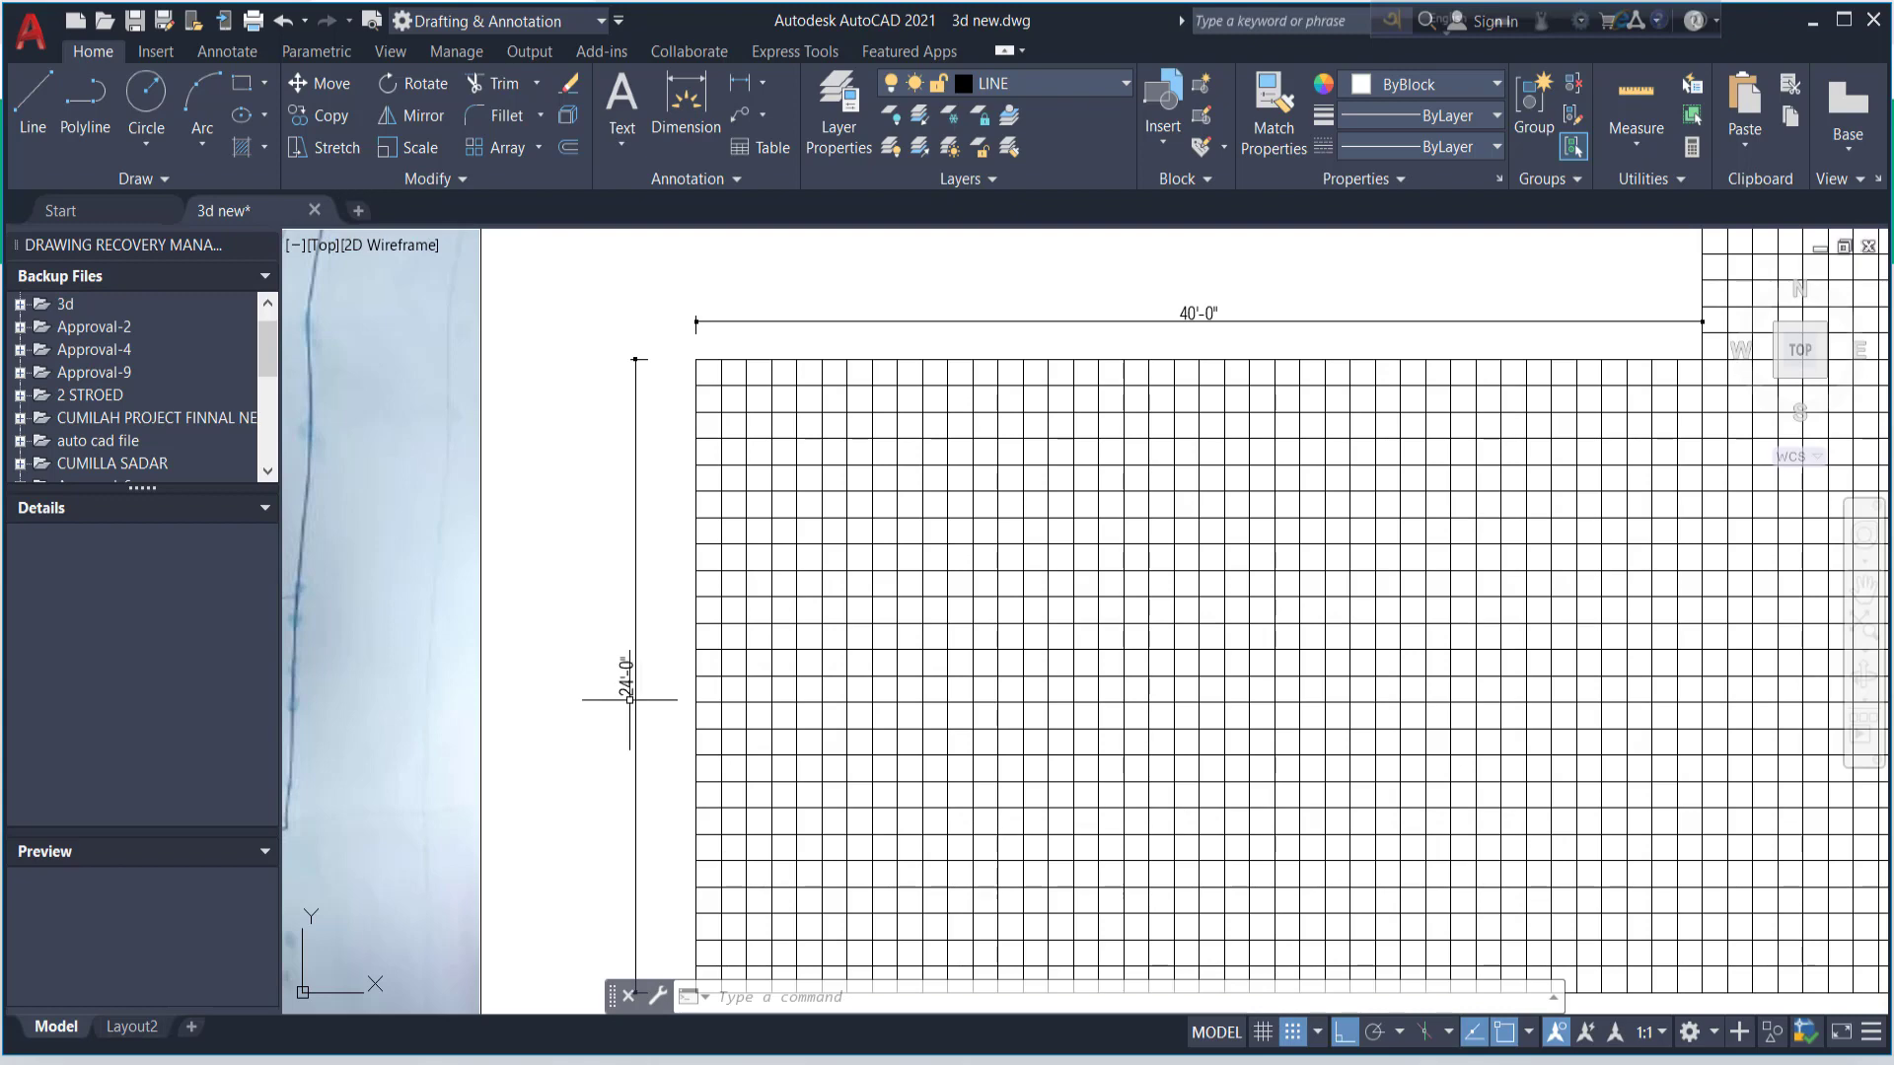
{"action": "scroll", "coordinate": [627, 702], "scroll_direction": "down", "scroll_amount": 1}
{"action": "scroll", "coordinate": [625, 706], "scroll_direction": "down", "scroll_amount": 1}
{"action": "scroll", "coordinate": [623, 711], "scroll_direction": "down", "scroll_amount": 1}
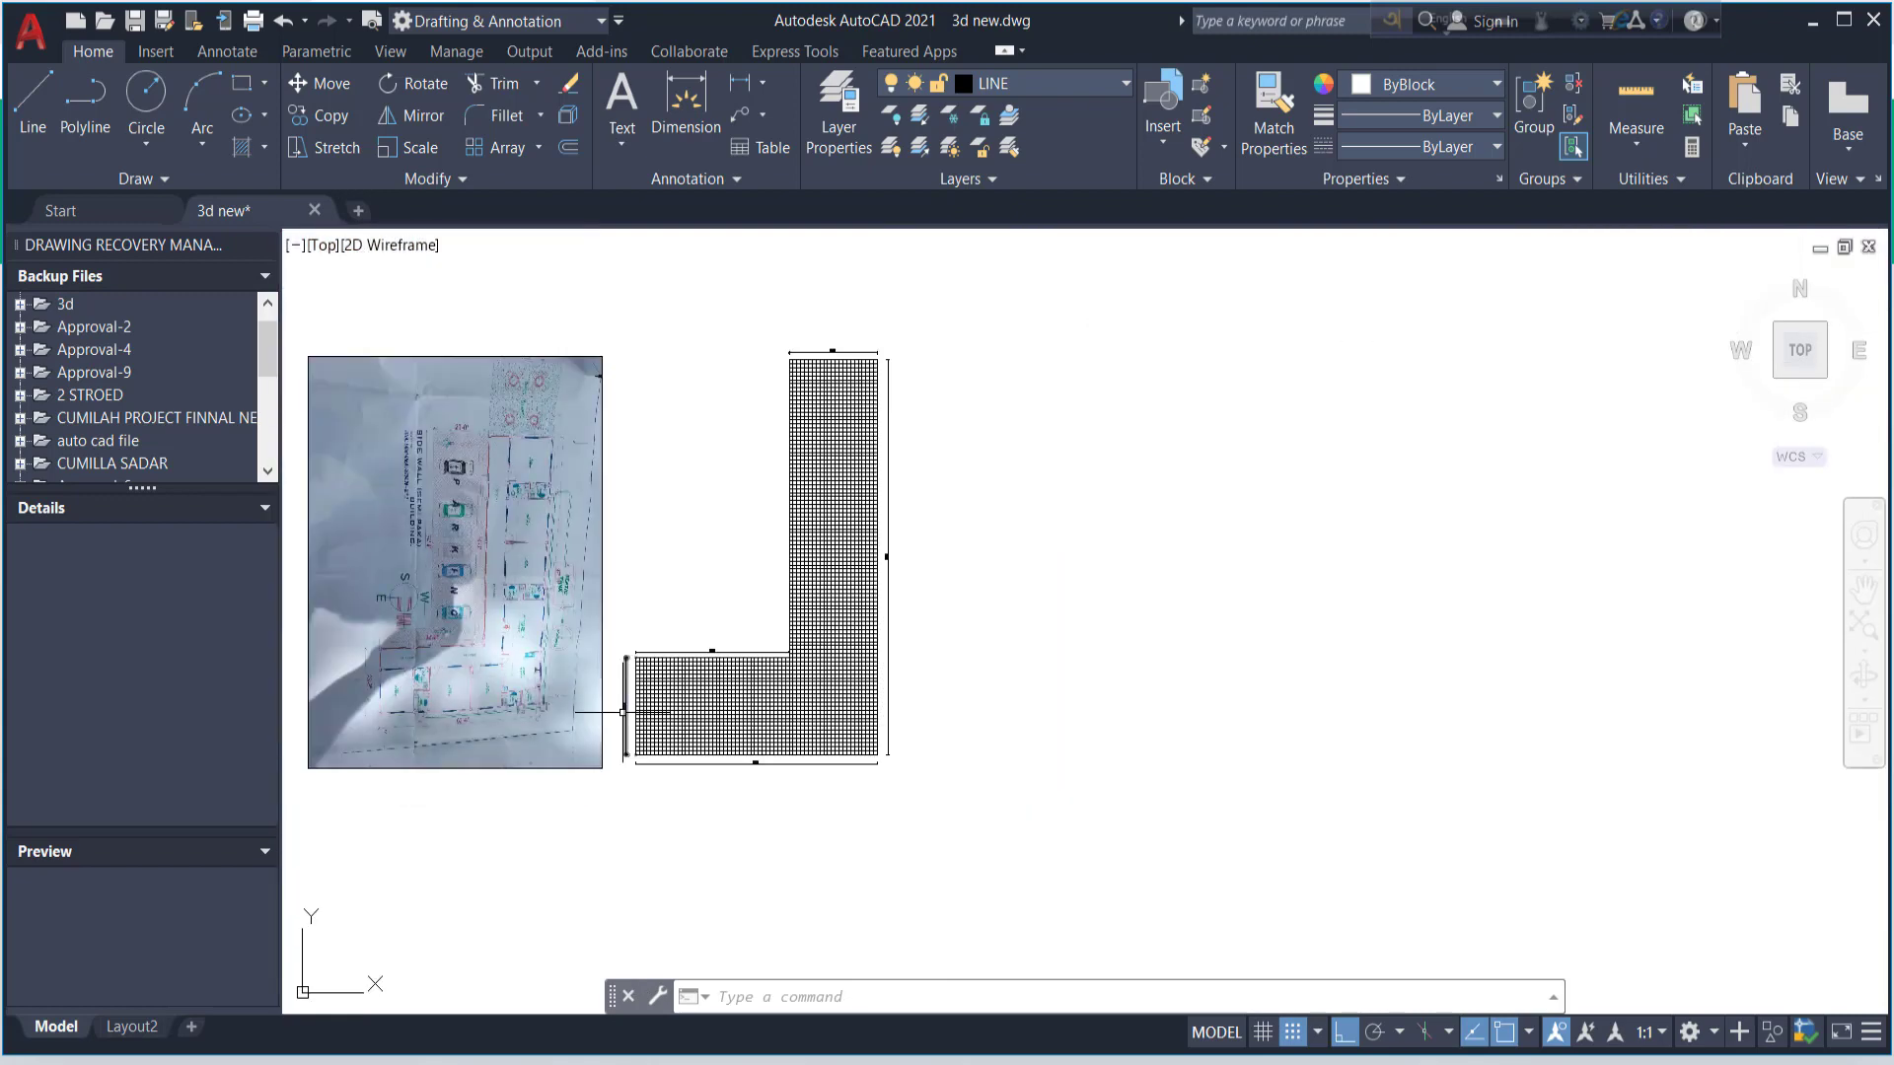
{"action": "scroll", "coordinate": [846, 317], "scroll_direction": "up", "scroll_amount": 1}
{"action": "scroll", "coordinate": [845, 317], "scroll_direction": "up", "scroll_amount": 1}
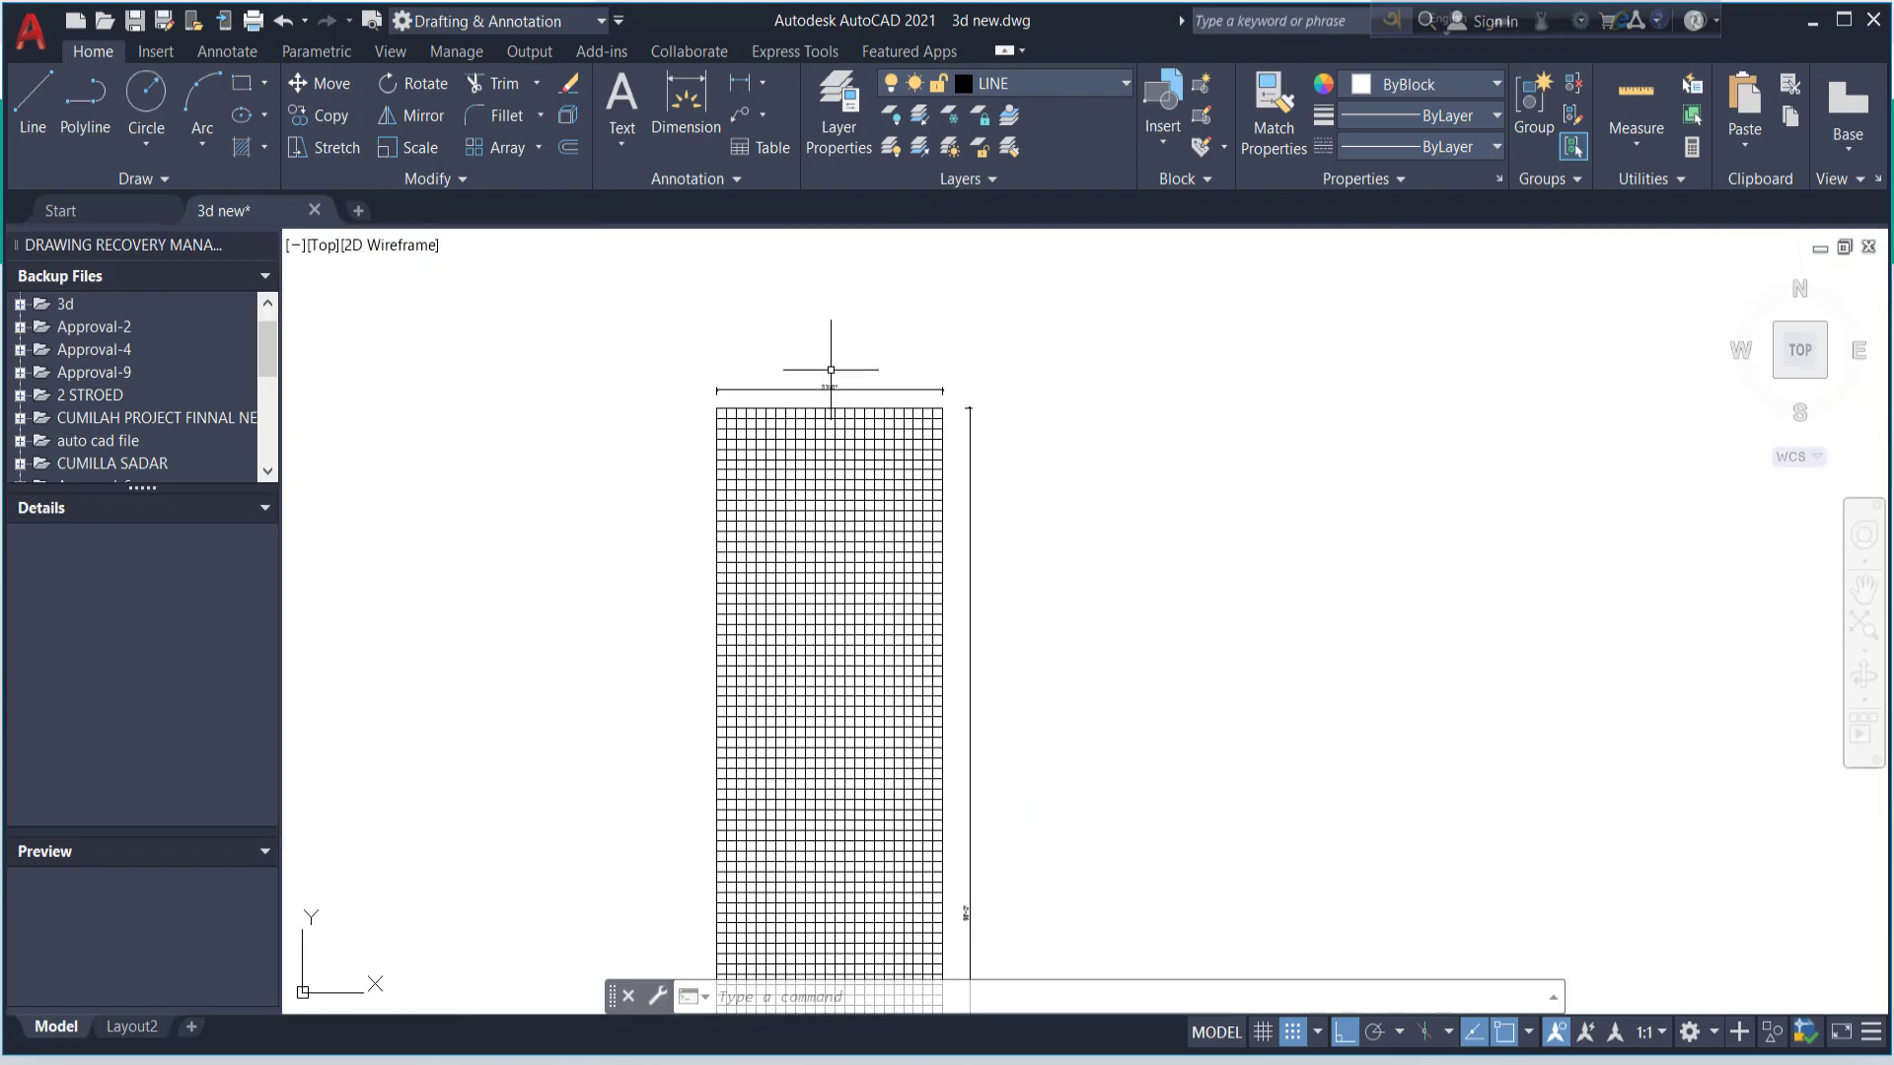
{"action": "scroll", "coordinate": [938, 740], "scroll_direction": "up", "scroll_amount": 1}
{"action": "scroll", "coordinate": [930, 592], "scroll_direction": "up", "scroll_amount": 2}
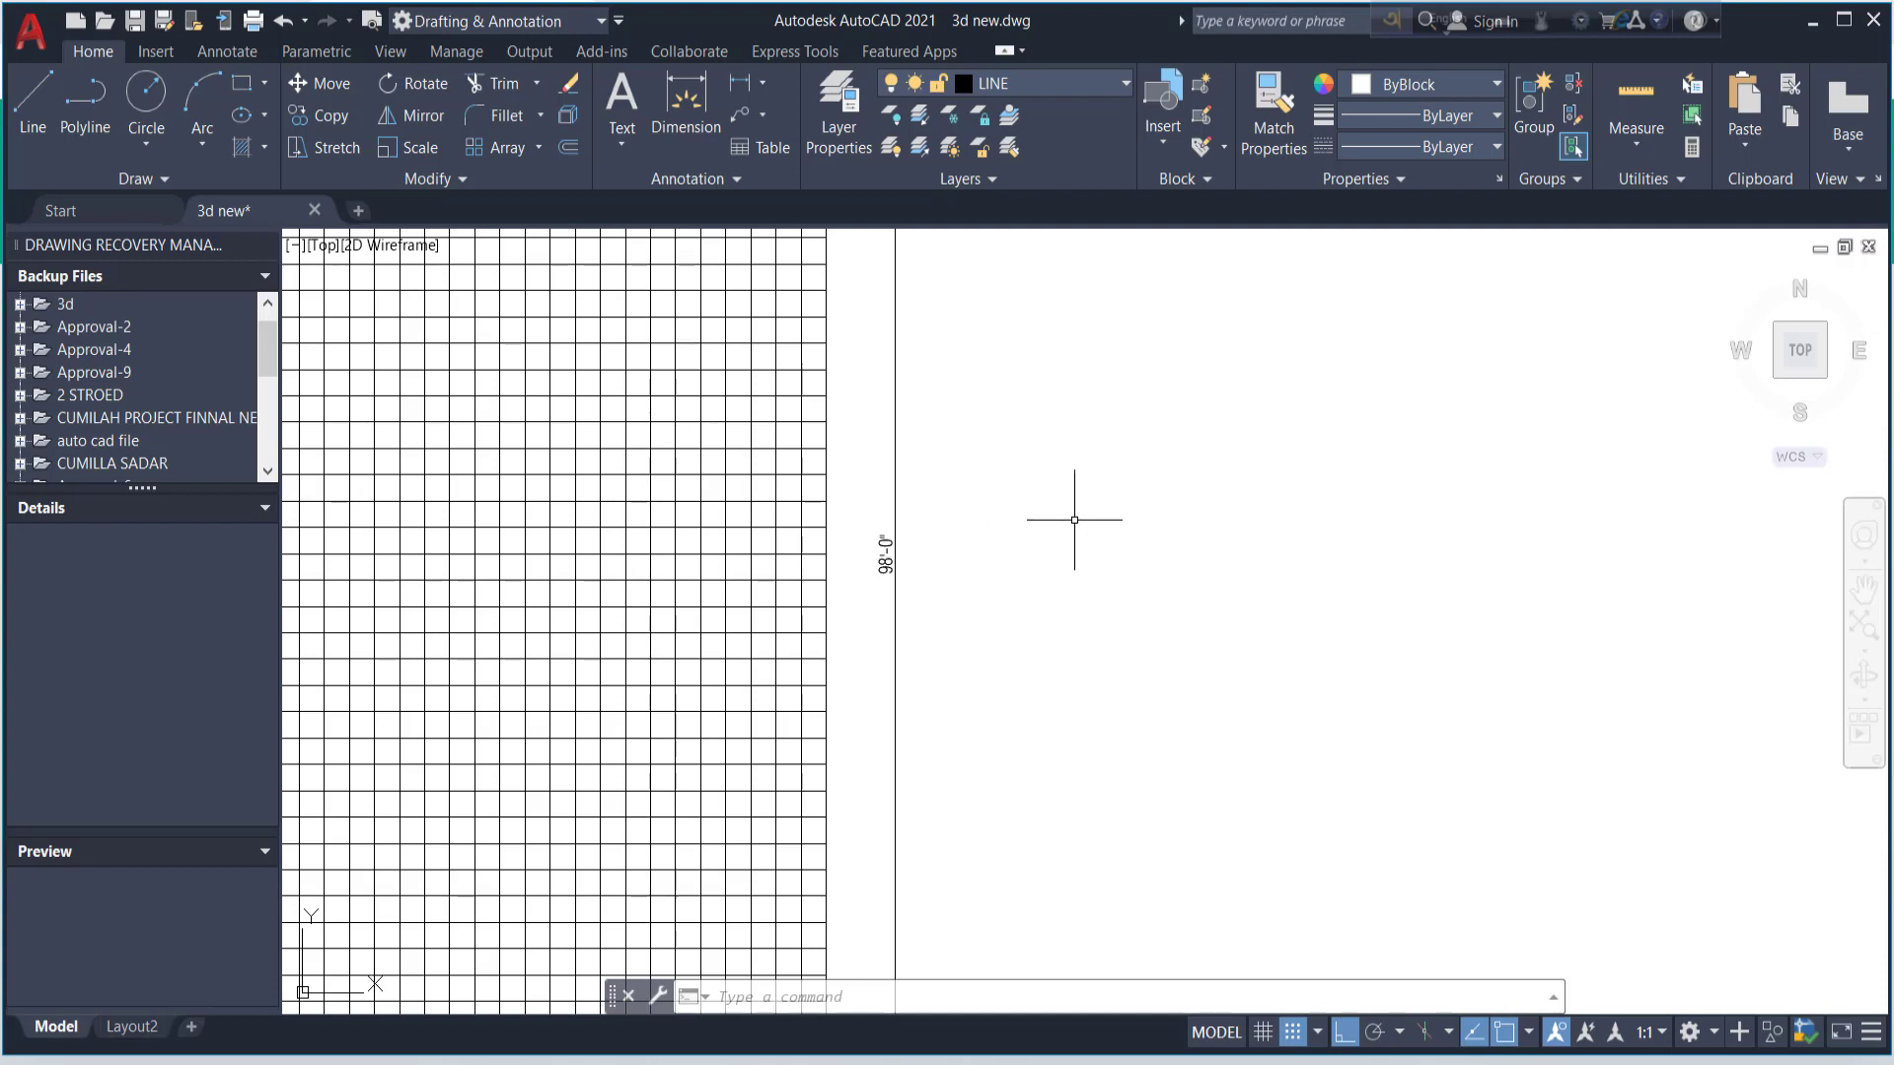
{"action": "scroll", "coordinate": [1074, 520], "scroll_direction": "down", "scroll_amount": 3}
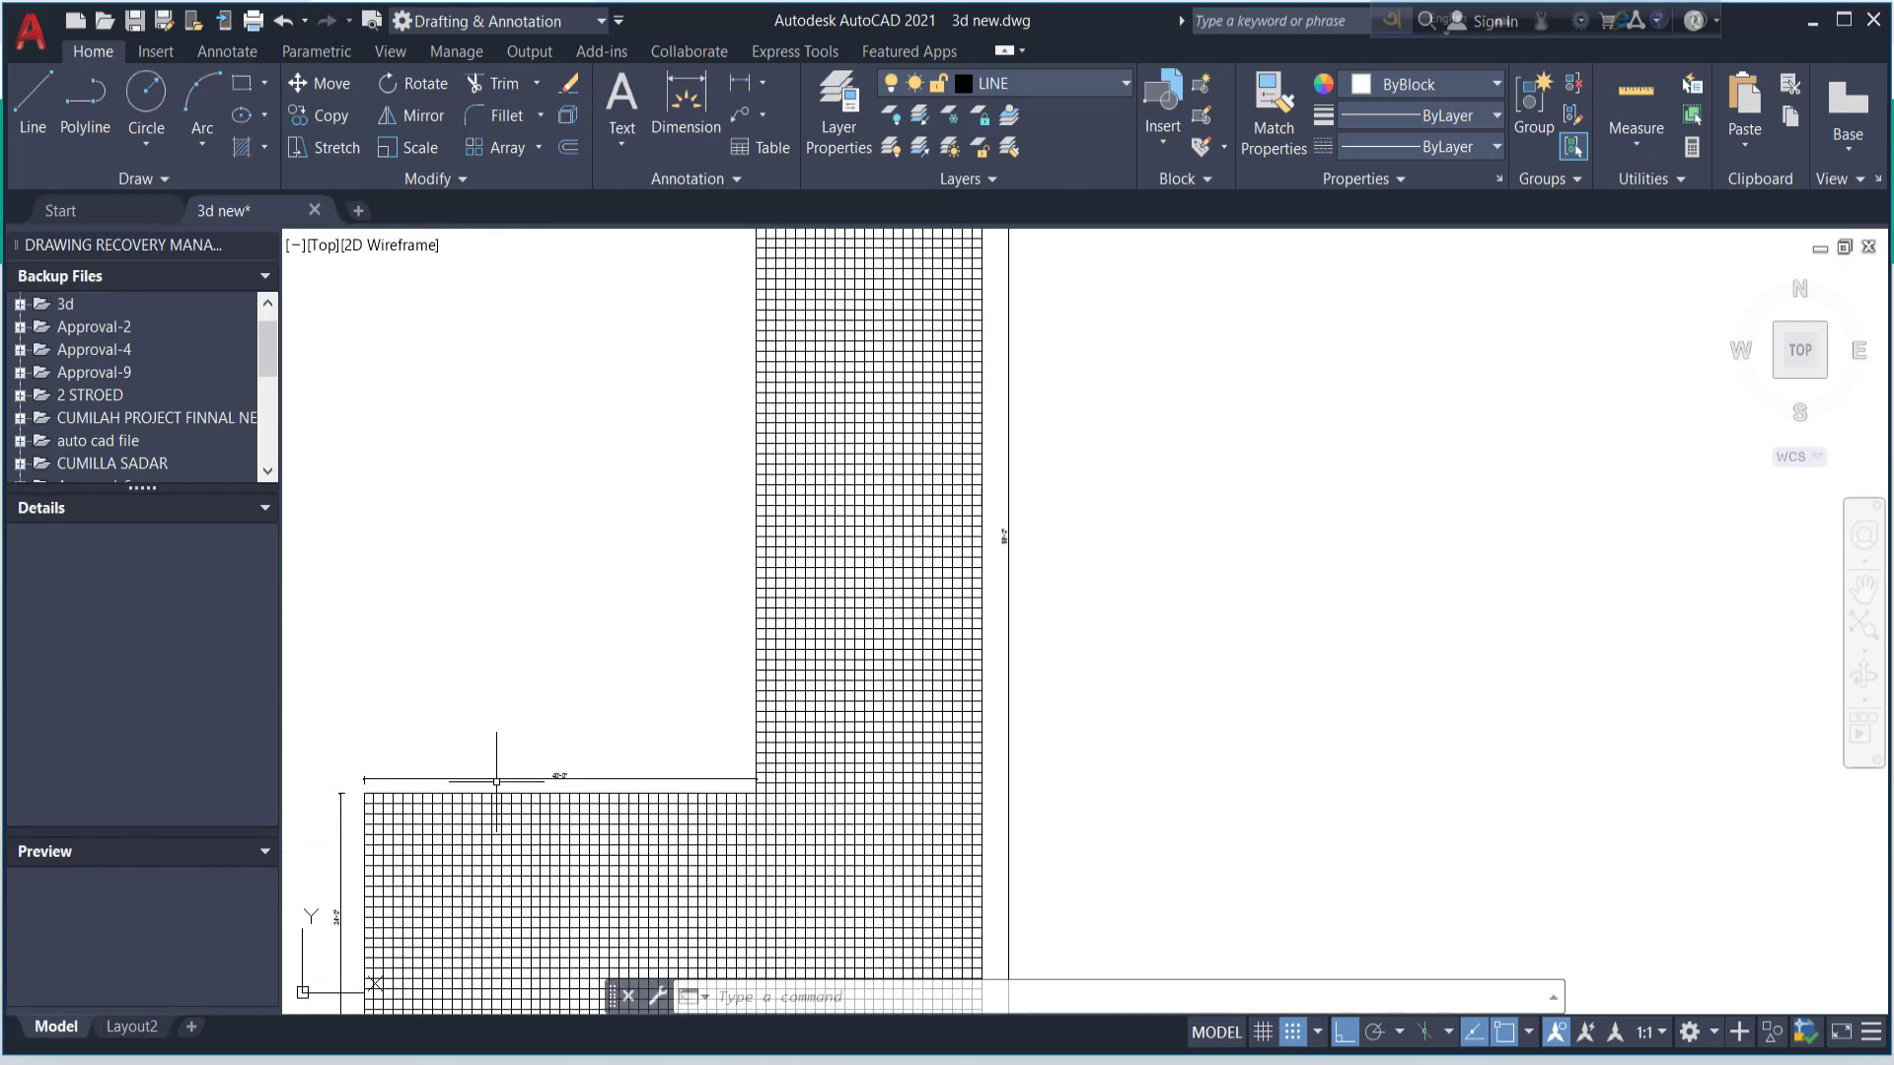
{"action": "scroll", "coordinate": [498, 781], "scroll_direction": "up", "scroll_amount": 2}
{"action": "scroll", "coordinate": [676, 581], "scroll_direction": "down", "scroll_amount": 2}
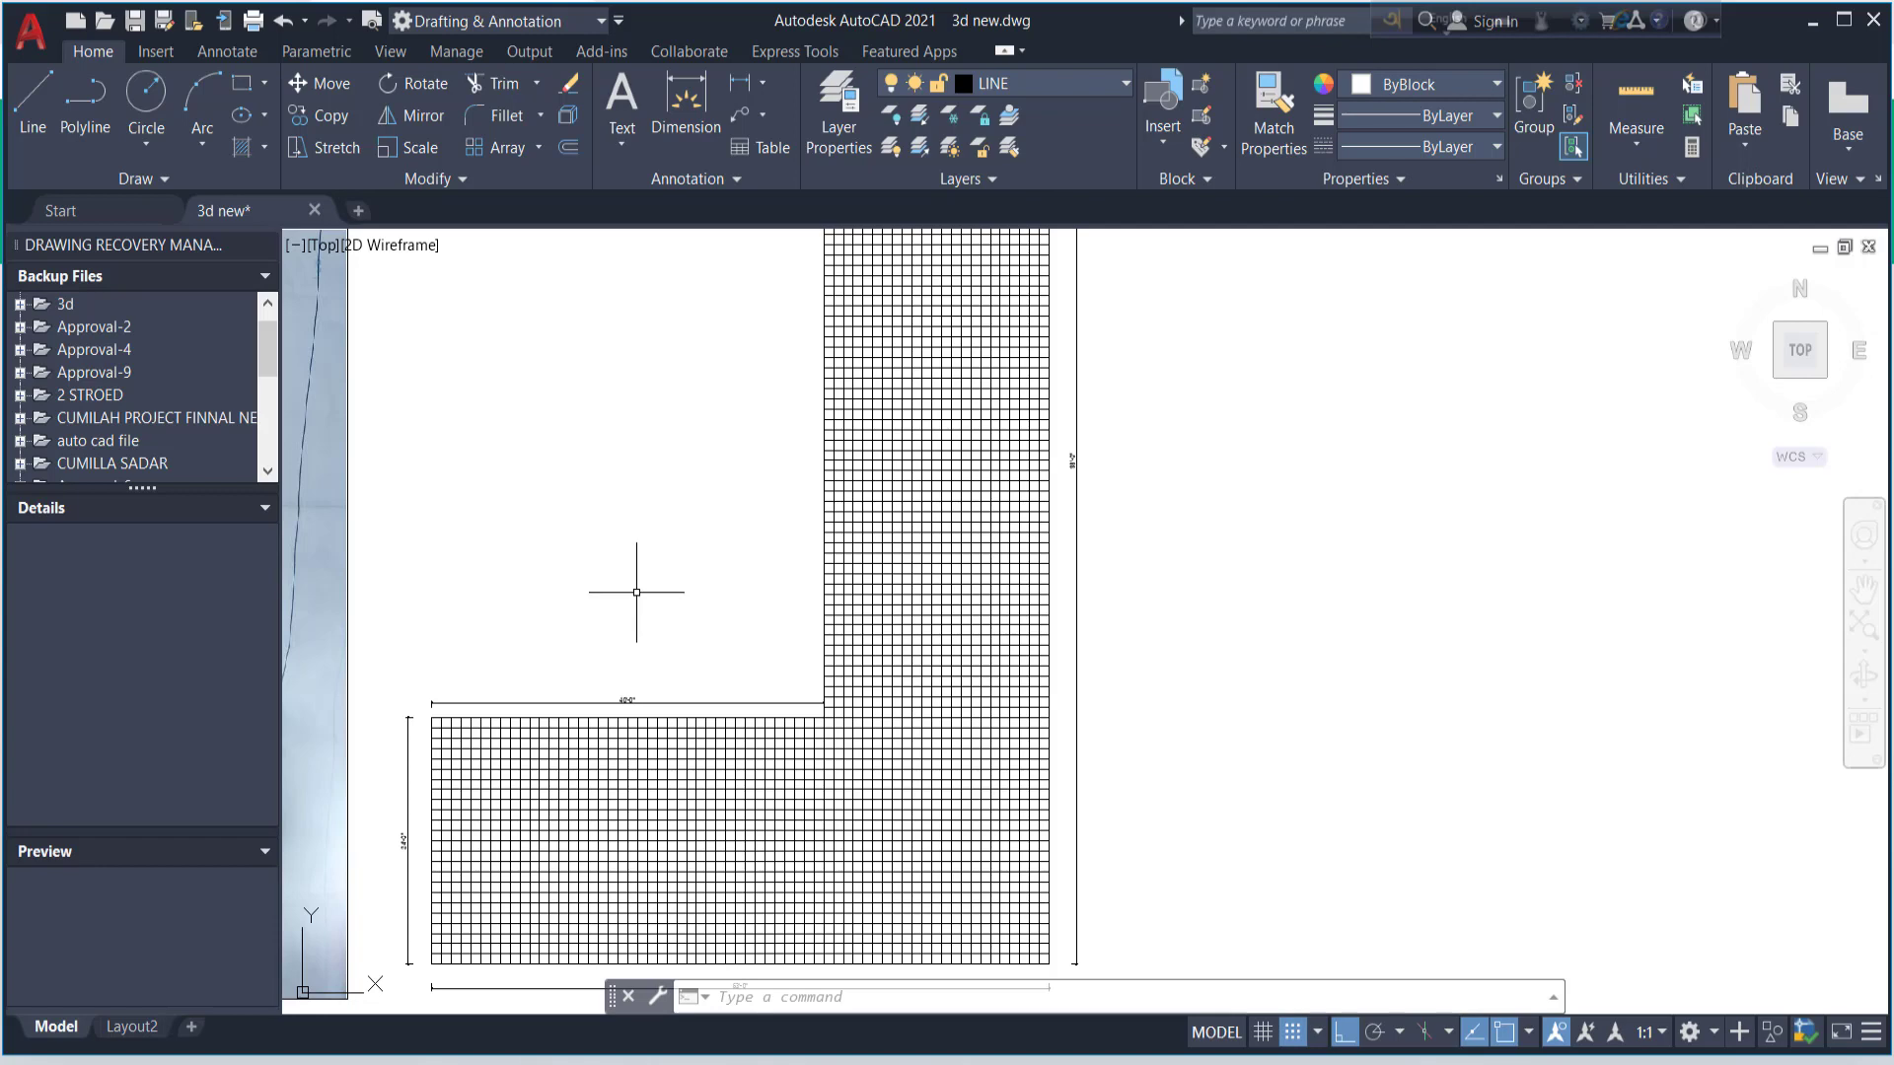
{"action": "scroll", "coordinate": [422, 923], "scroll_direction": "up", "scroll_amount": 2}
{"action": "scroll", "coordinate": [375, 818], "scroll_direction": "up", "scroll_amount": 2}
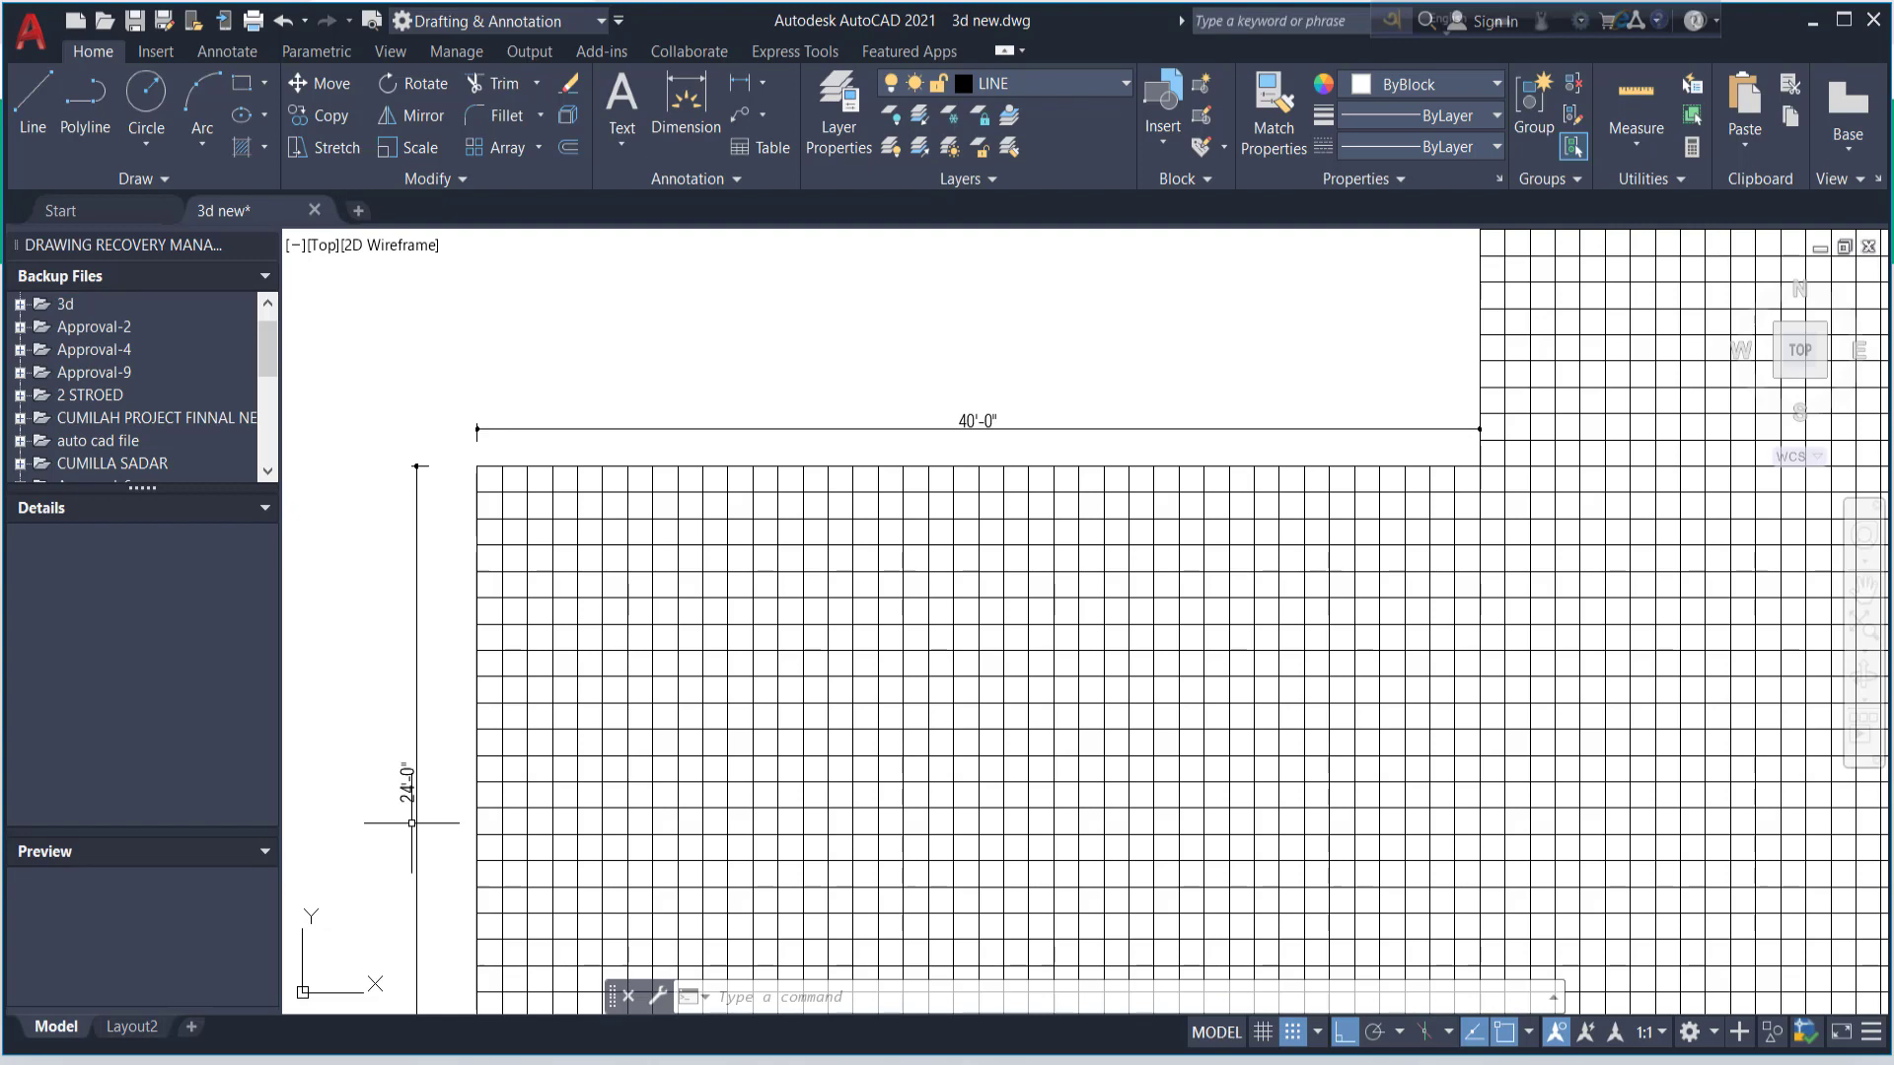
{"action": "scroll", "coordinate": [411, 822], "scroll_direction": "down", "scroll_amount": 2}
{"action": "scroll", "coordinate": [411, 823], "scroll_direction": "up", "scroll_amount": 2}
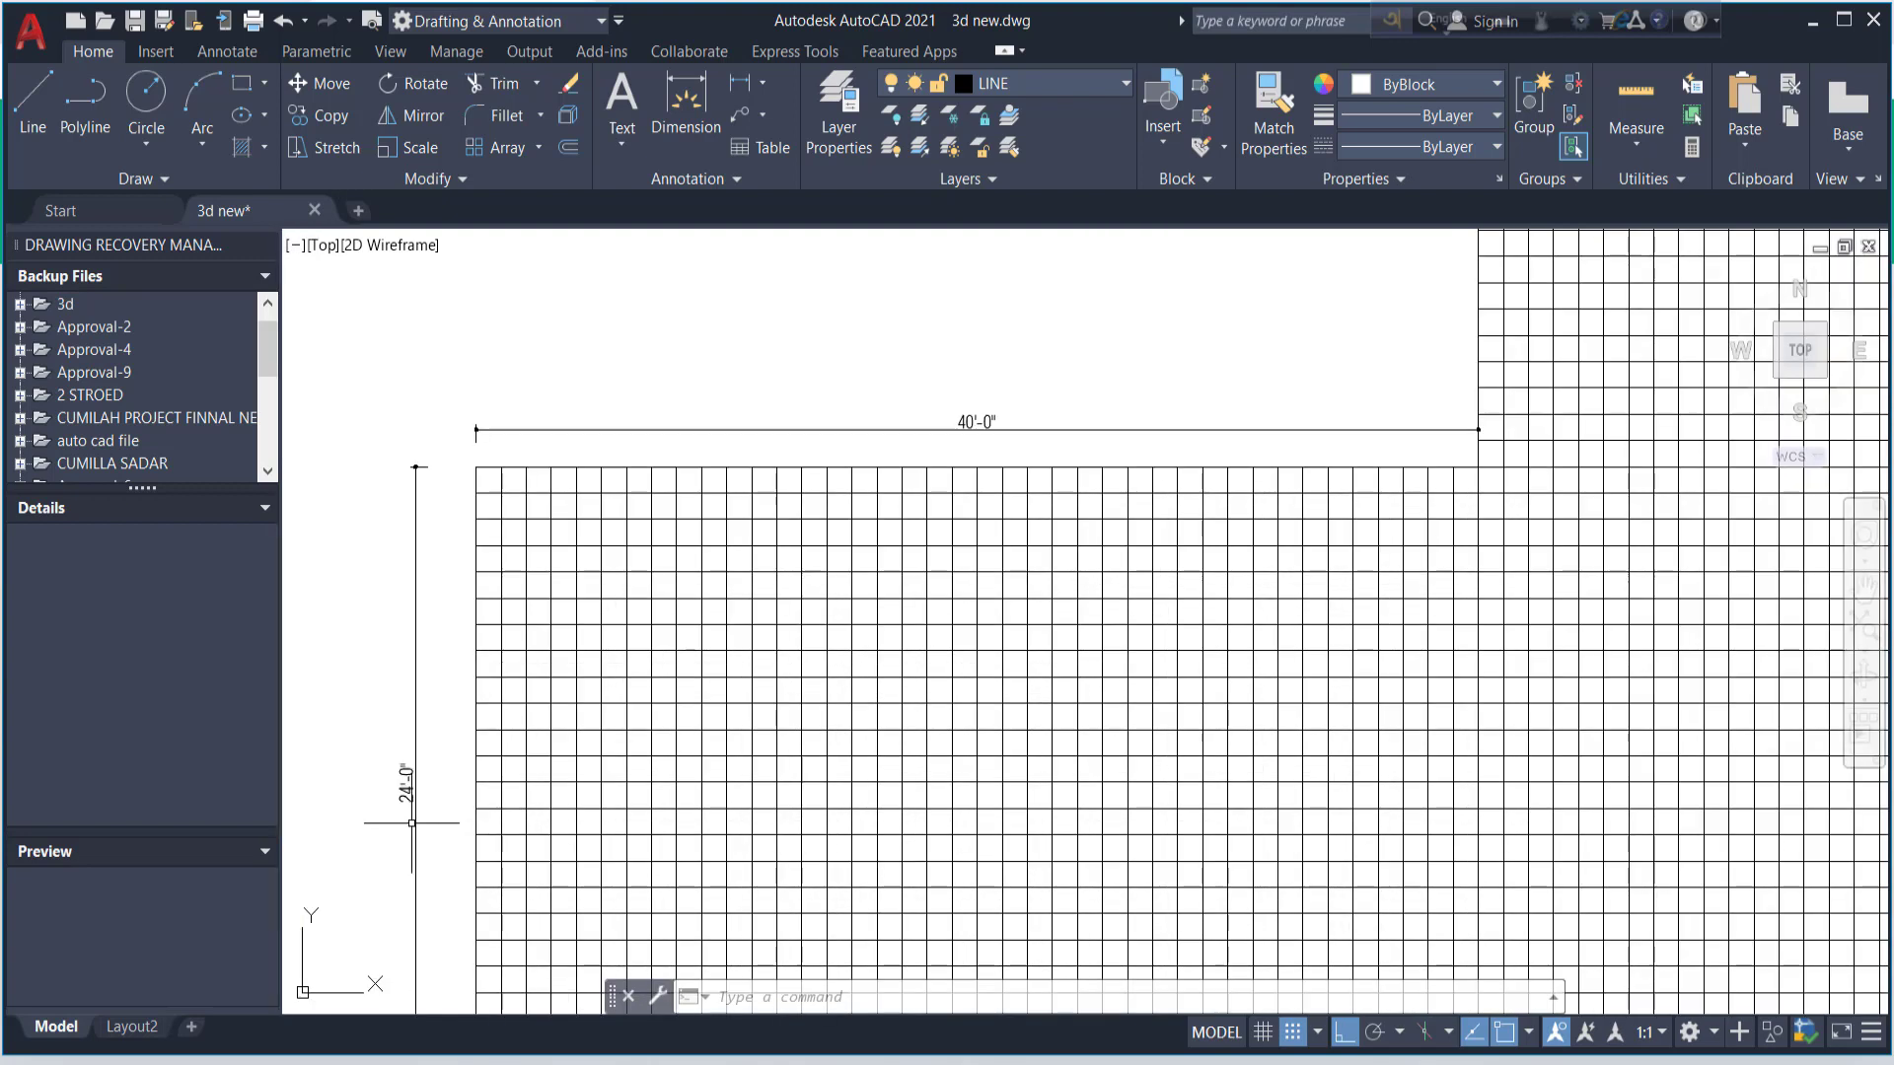
{"action": "scroll", "coordinate": [411, 822], "scroll_direction": "down", "scroll_amount": 2}
{"action": "scroll", "coordinate": [412, 822], "scroll_direction": "up", "scroll_amount": 2}
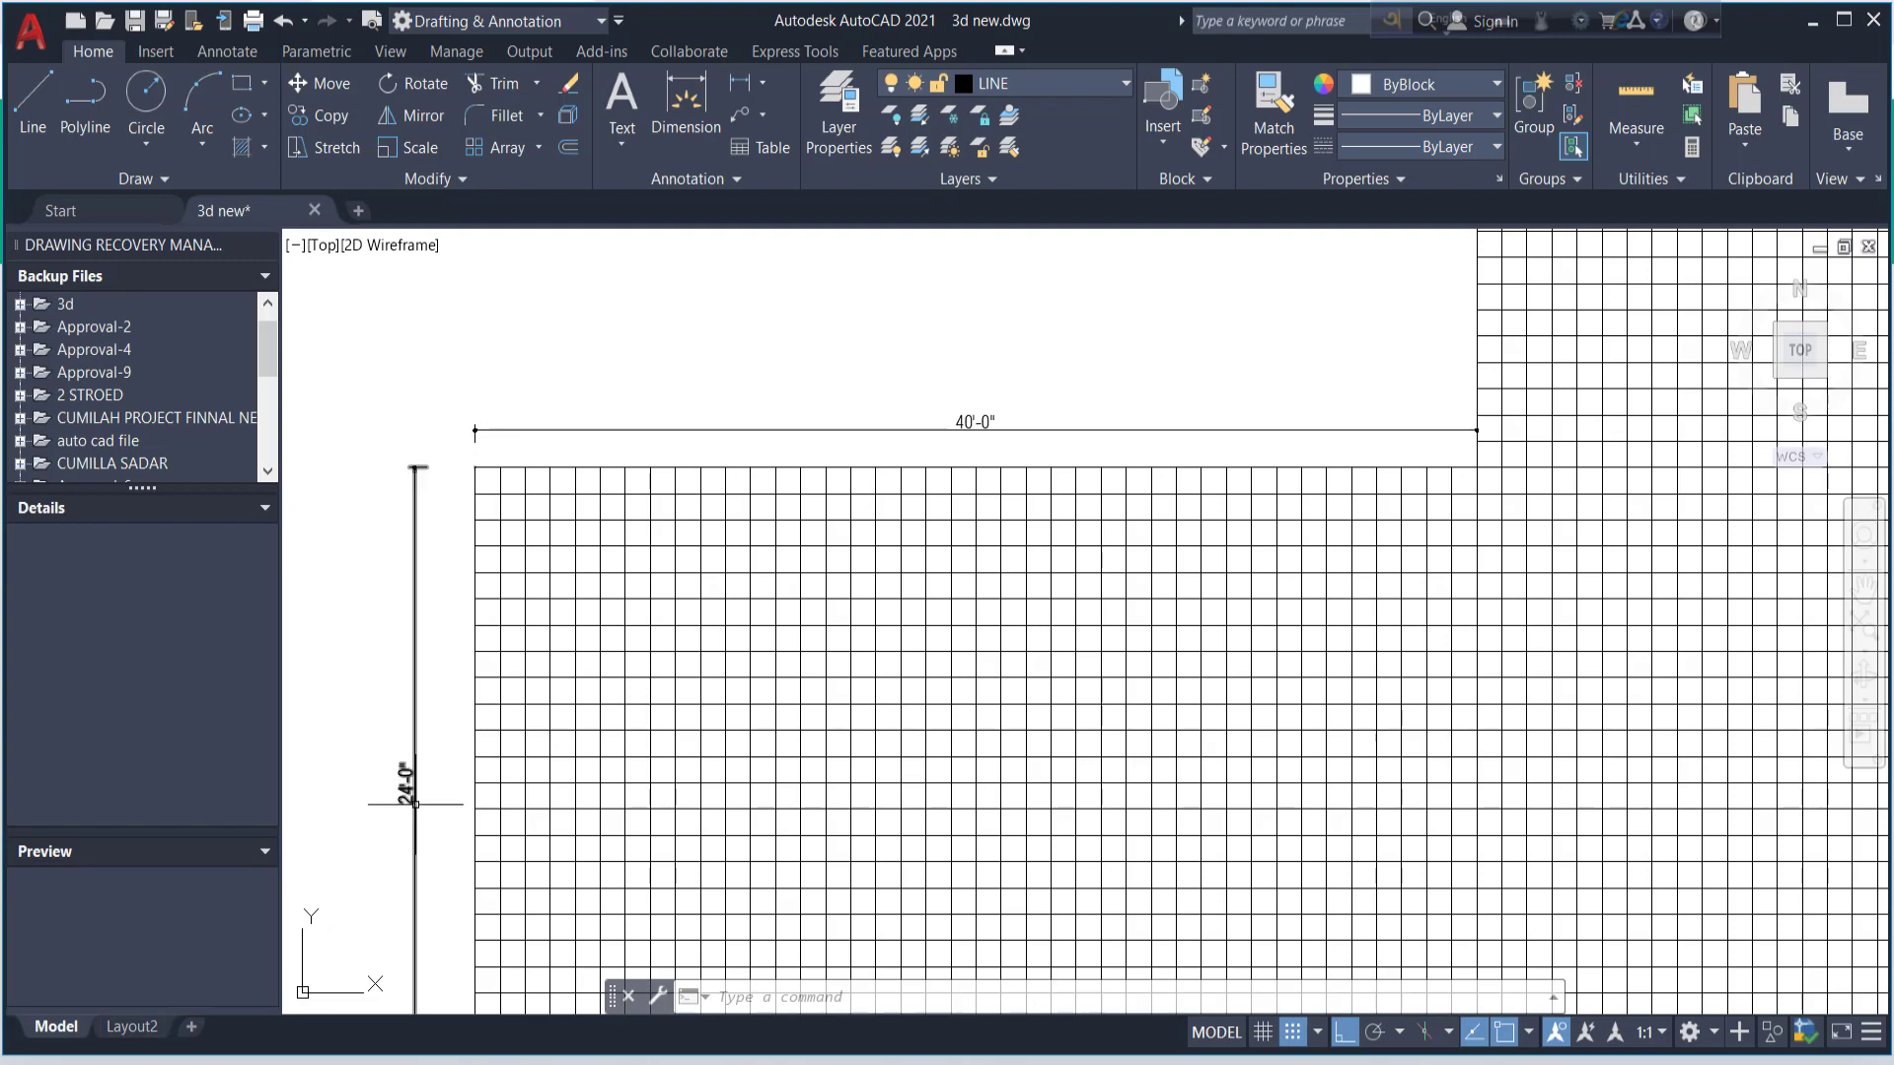
{"action": "scroll", "coordinate": [414, 804], "scroll_direction": "down", "scroll_amount": 4}
{"action": "scroll", "coordinate": [415, 804], "scroll_direction": "down", "scroll_amount": 1}
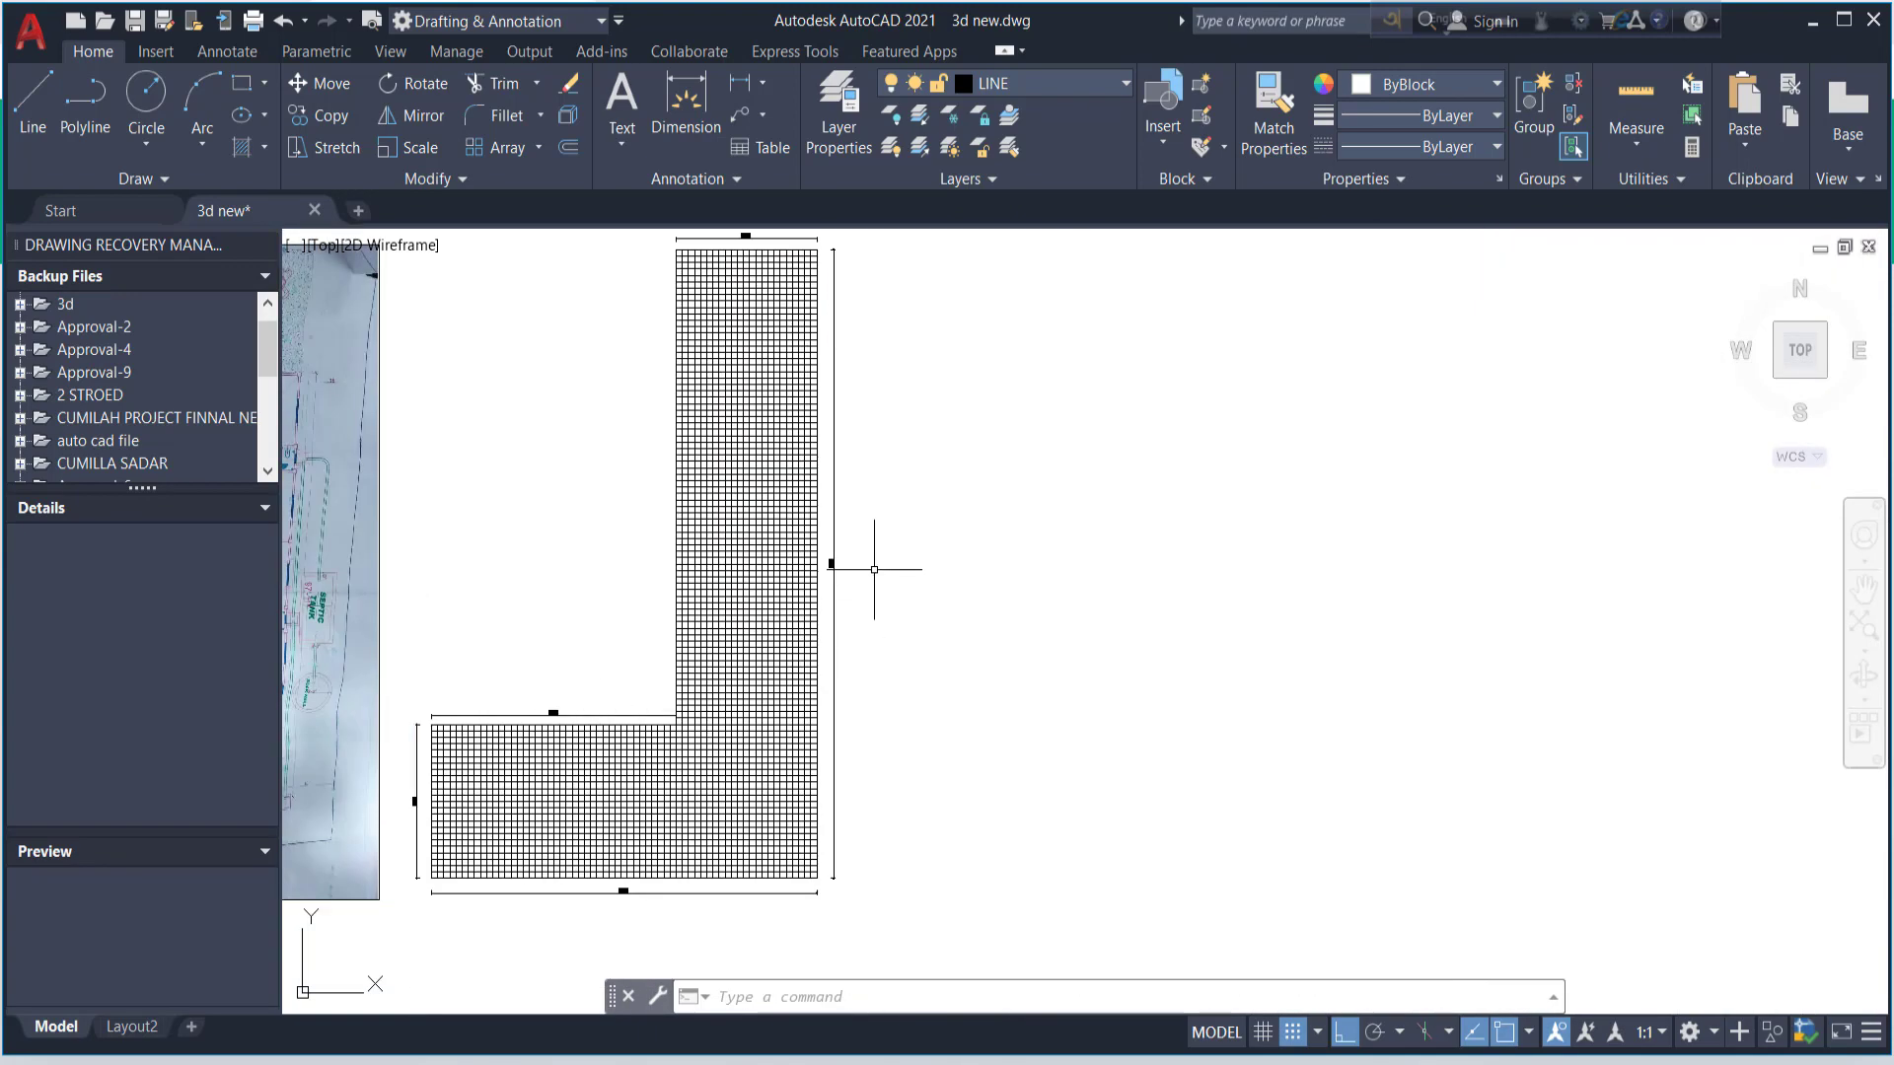
{"action": "scroll", "coordinate": [873, 569], "scroll_direction": "up", "scroll_amount": 6}
{"action": "scroll", "coordinate": [870, 569], "scroll_direction": "down", "scroll_amount": 4}
{"action": "scroll", "coordinate": [870, 568], "scroll_direction": "up", "scroll_amount": 4}
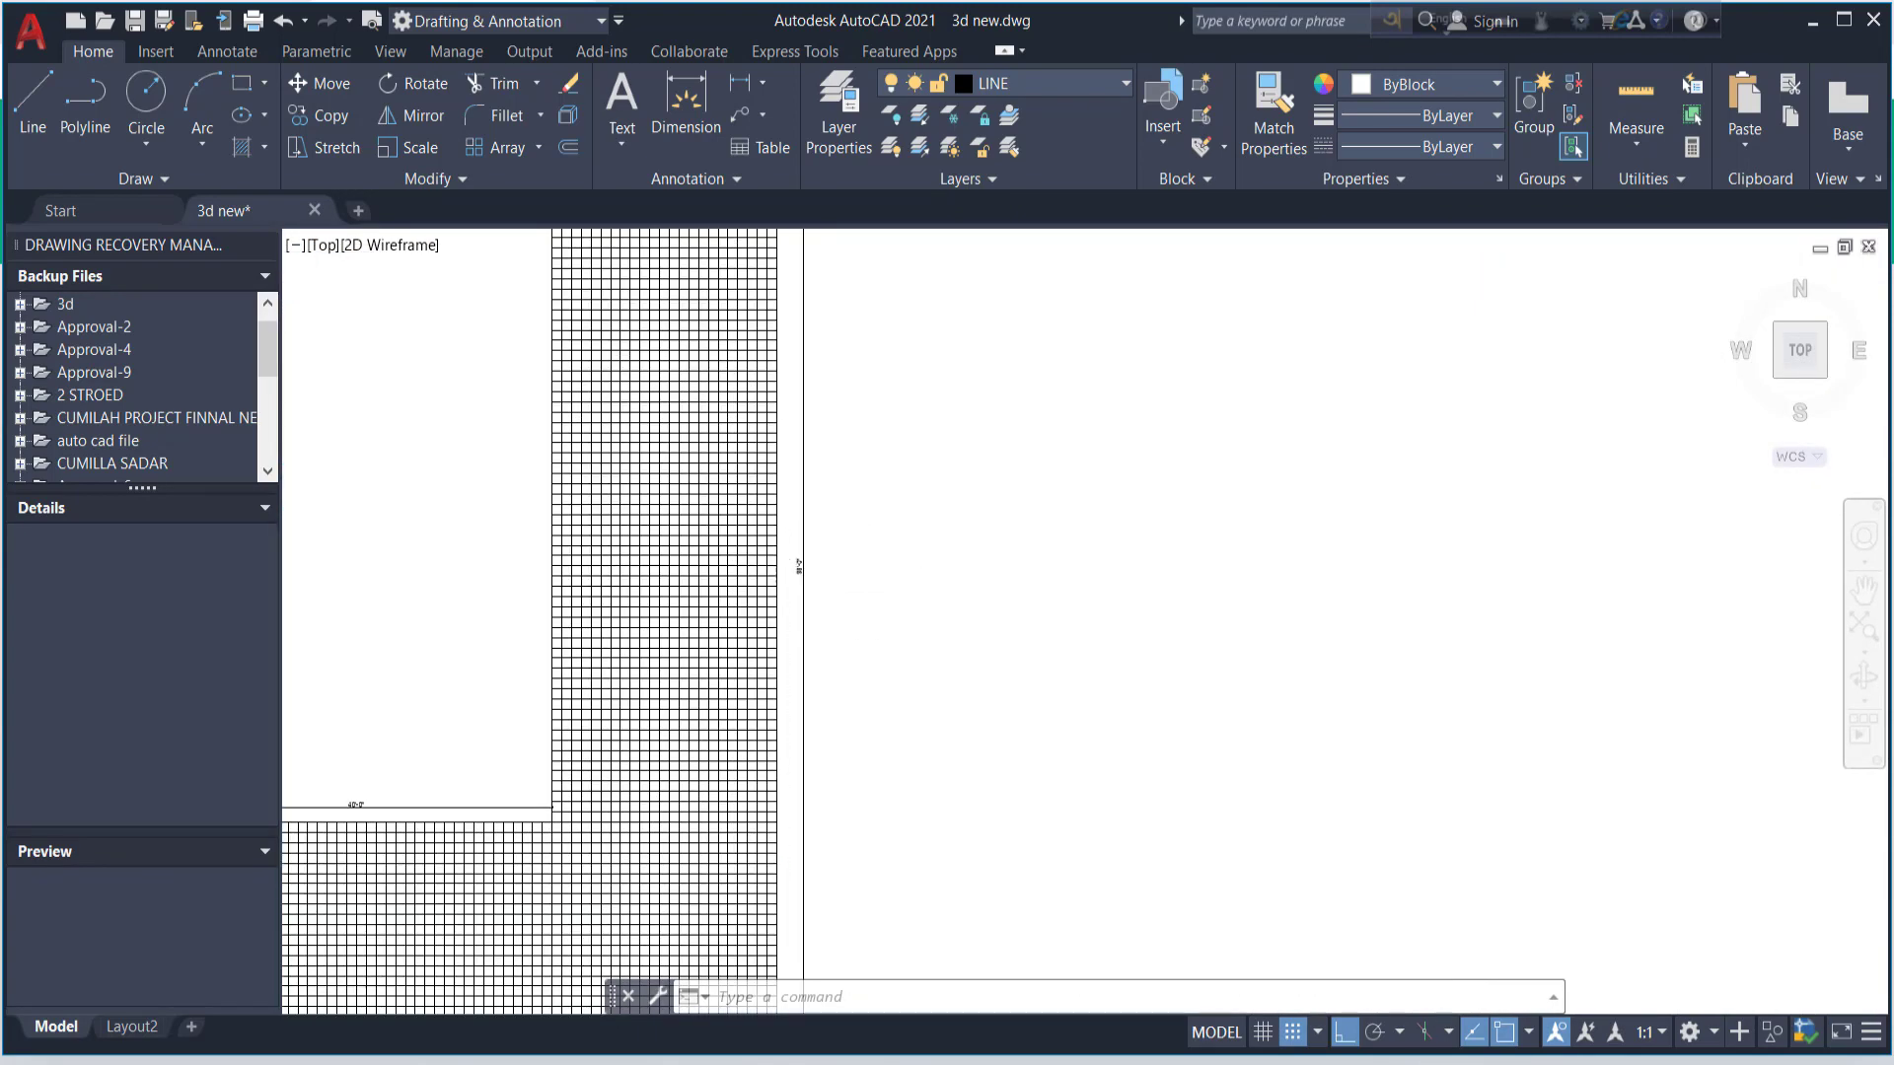
{"action": "scroll", "coordinate": [871, 565], "scroll_direction": "up", "scroll_amount": 2}
{"action": "scroll", "coordinate": [872, 567], "scroll_direction": "down", "scroll_amount": 4}
{"action": "scroll", "coordinate": [877, 562], "scroll_direction": "down", "scroll_amount": 2}
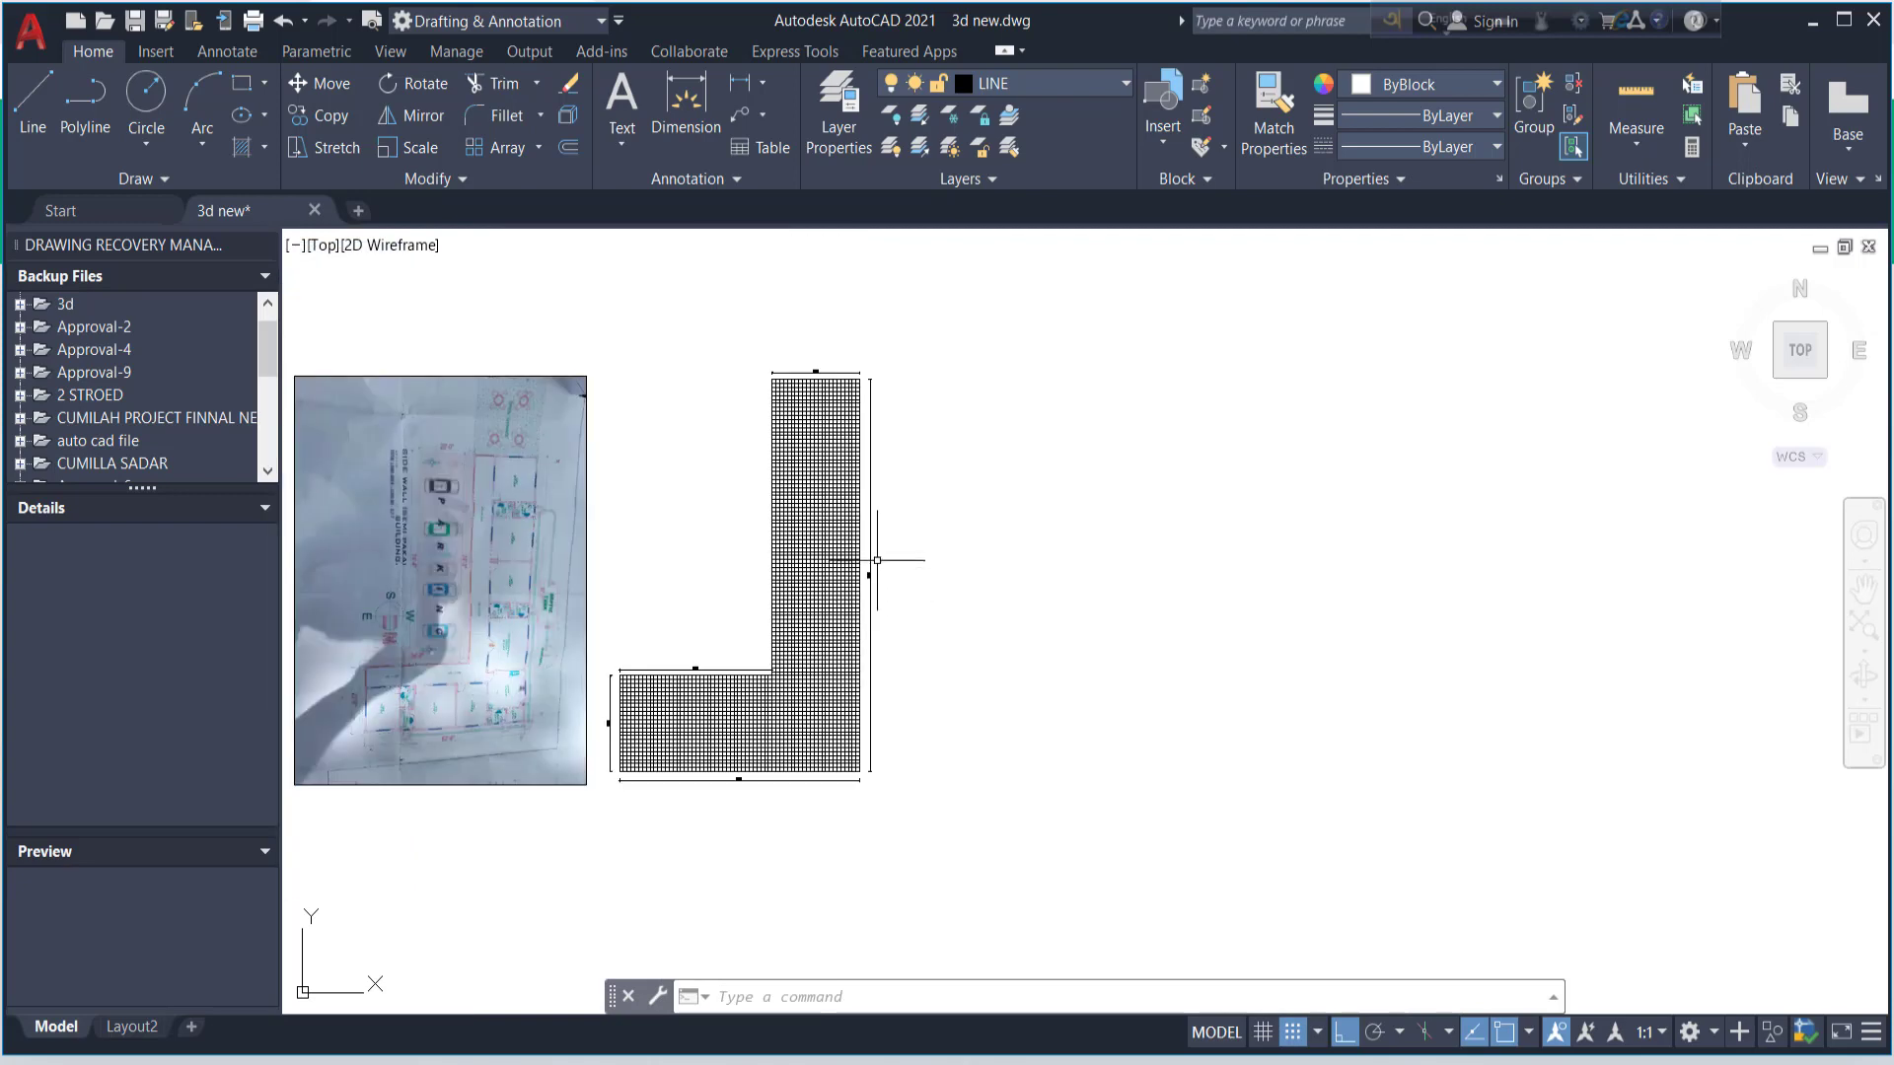
{"action": "scroll", "coordinate": [839, 605], "scroll_direction": "up", "scroll_amount": 4}
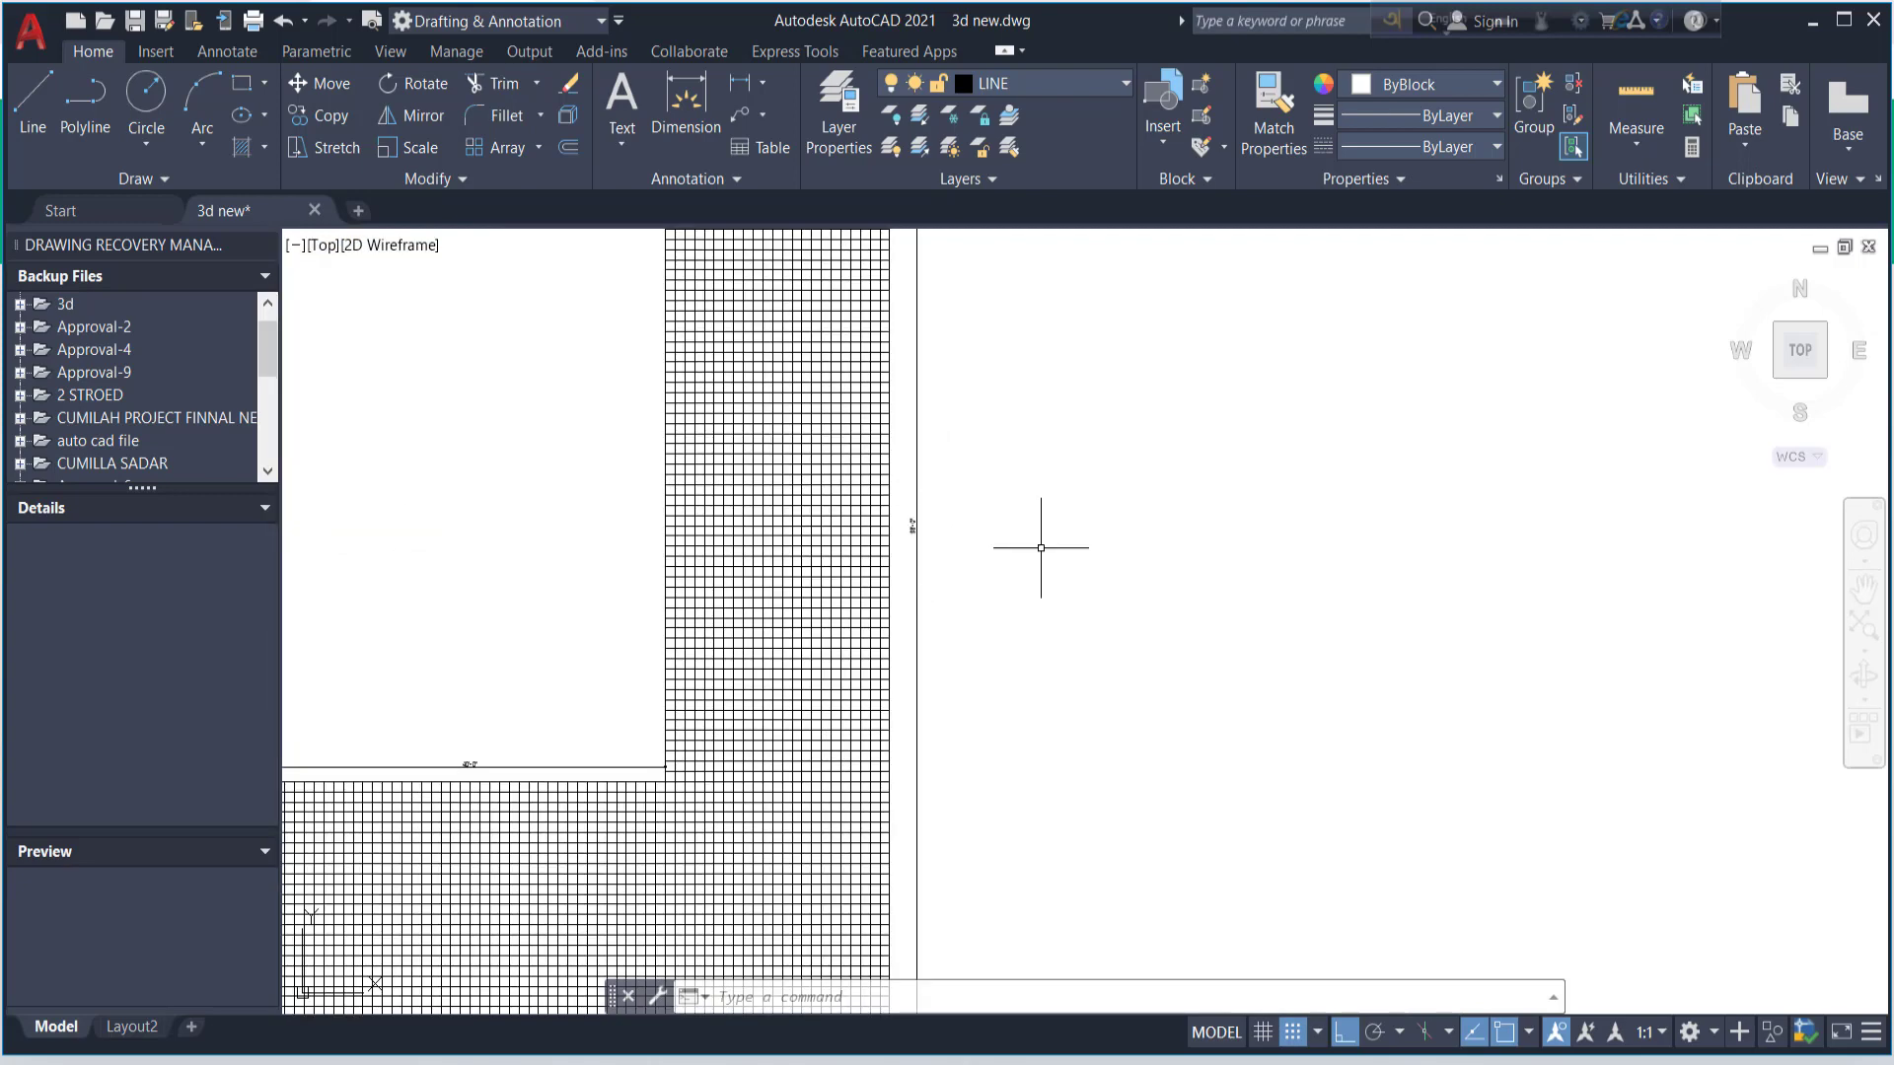
{"action": "scroll", "coordinate": [858, 595], "scroll_direction": "up", "scroll_amount": 2}
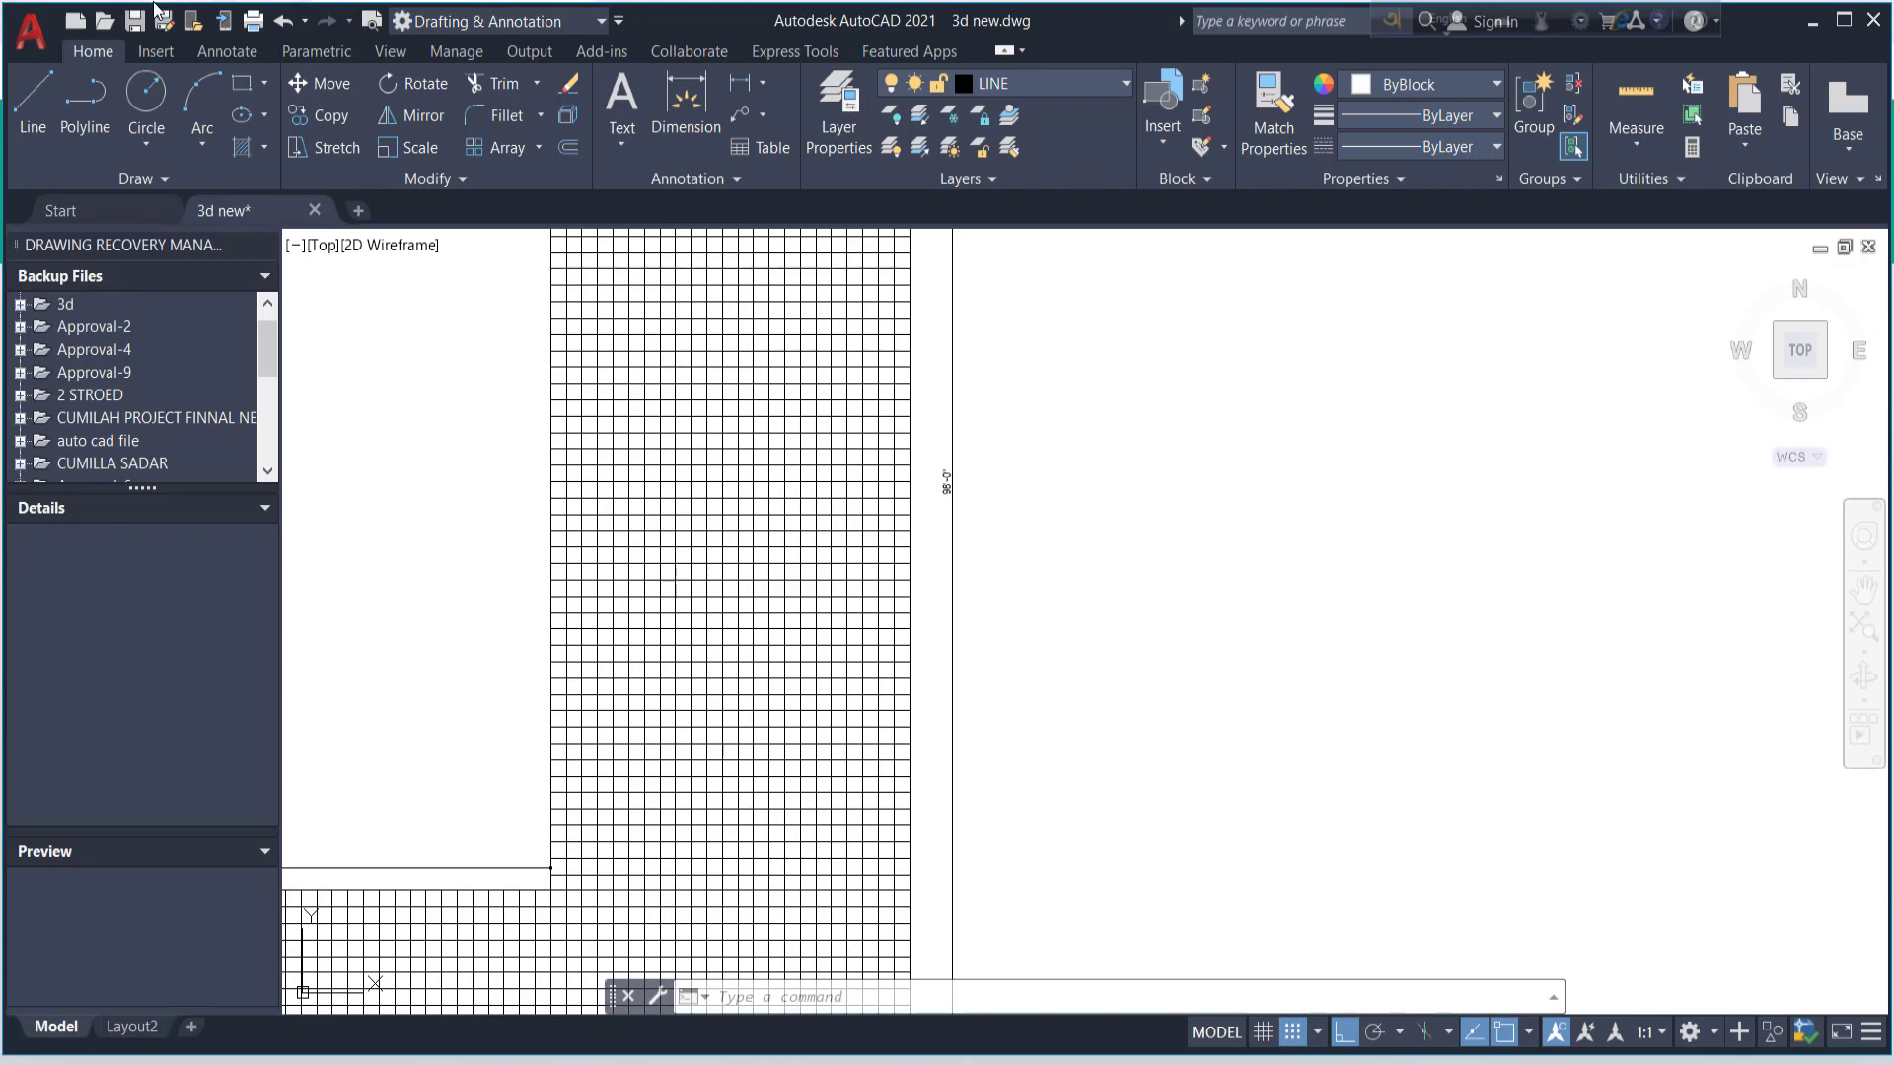
- Create a one-line multiline text note "98' x 25 Pic" beside the grid's 98'-0" side
{"action": "left_click", "coordinate": [163, 55]}
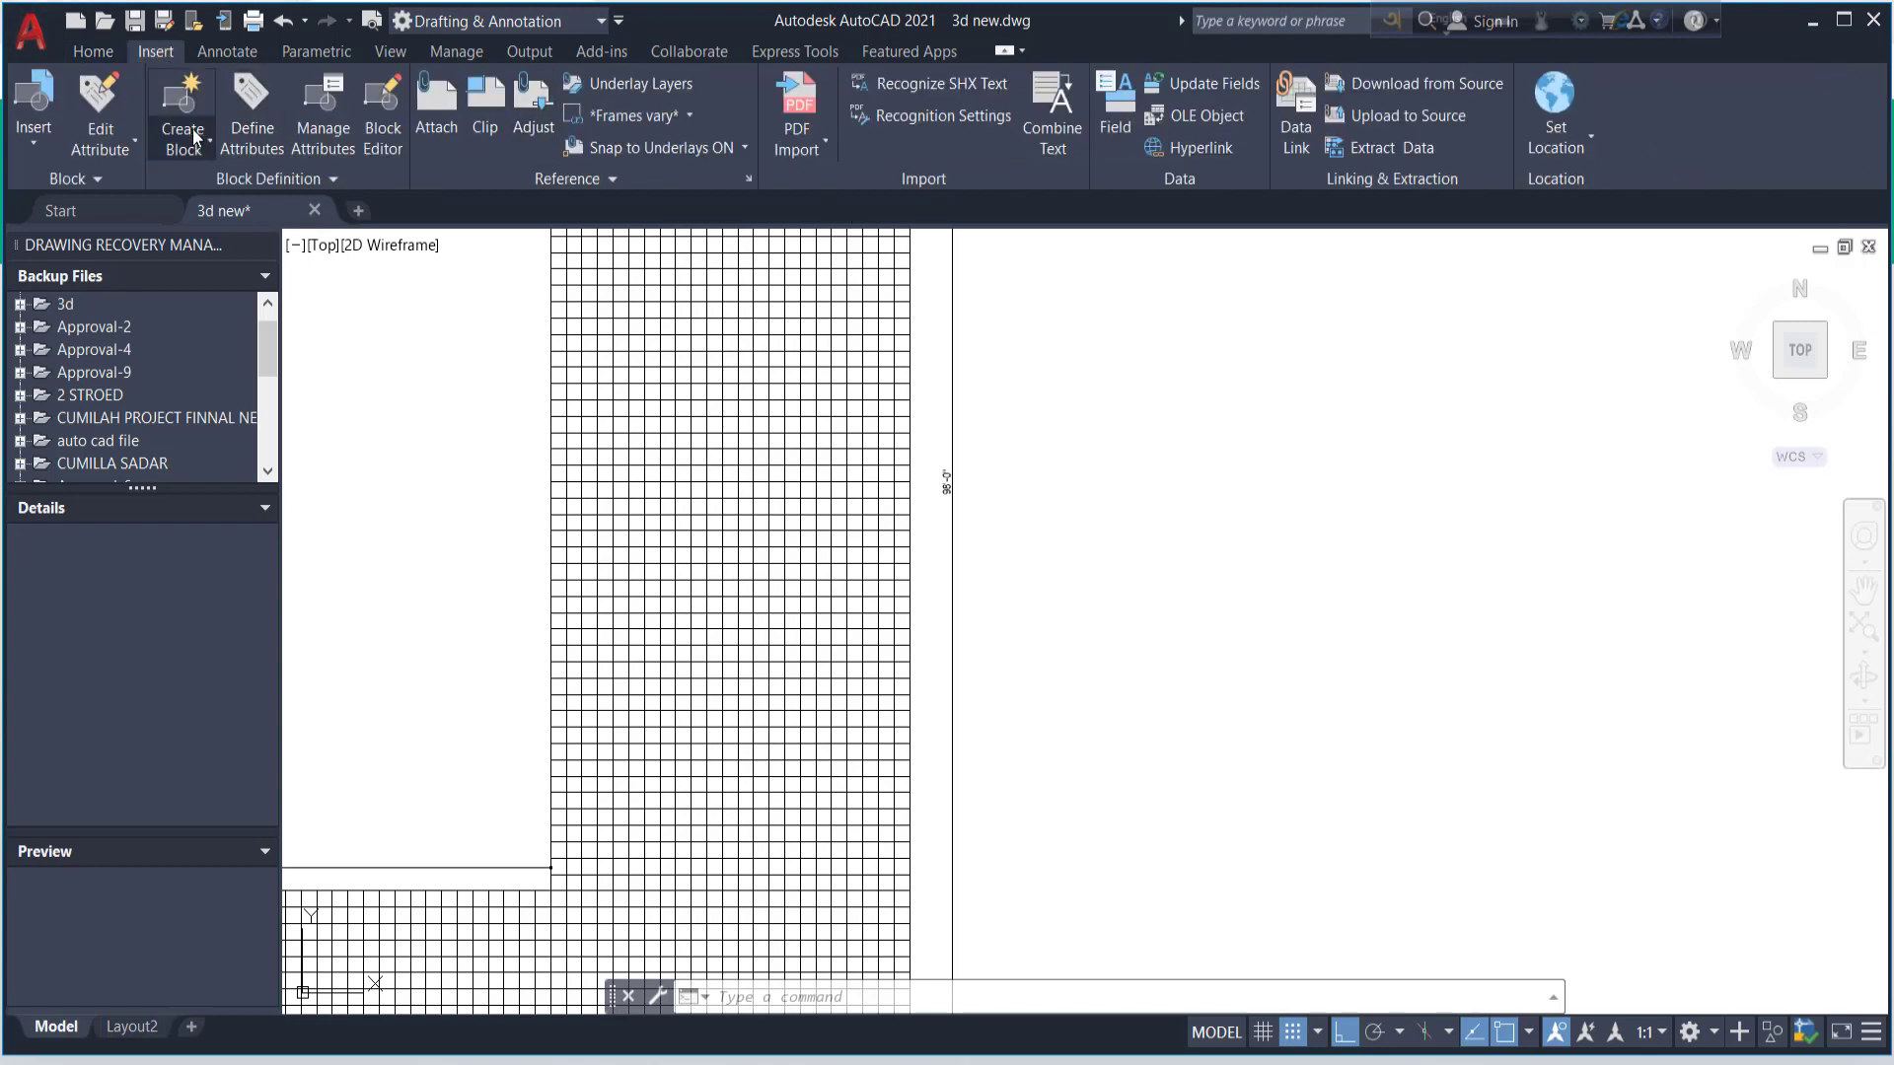
{"action": "left_click", "coordinate": [93, 51]}
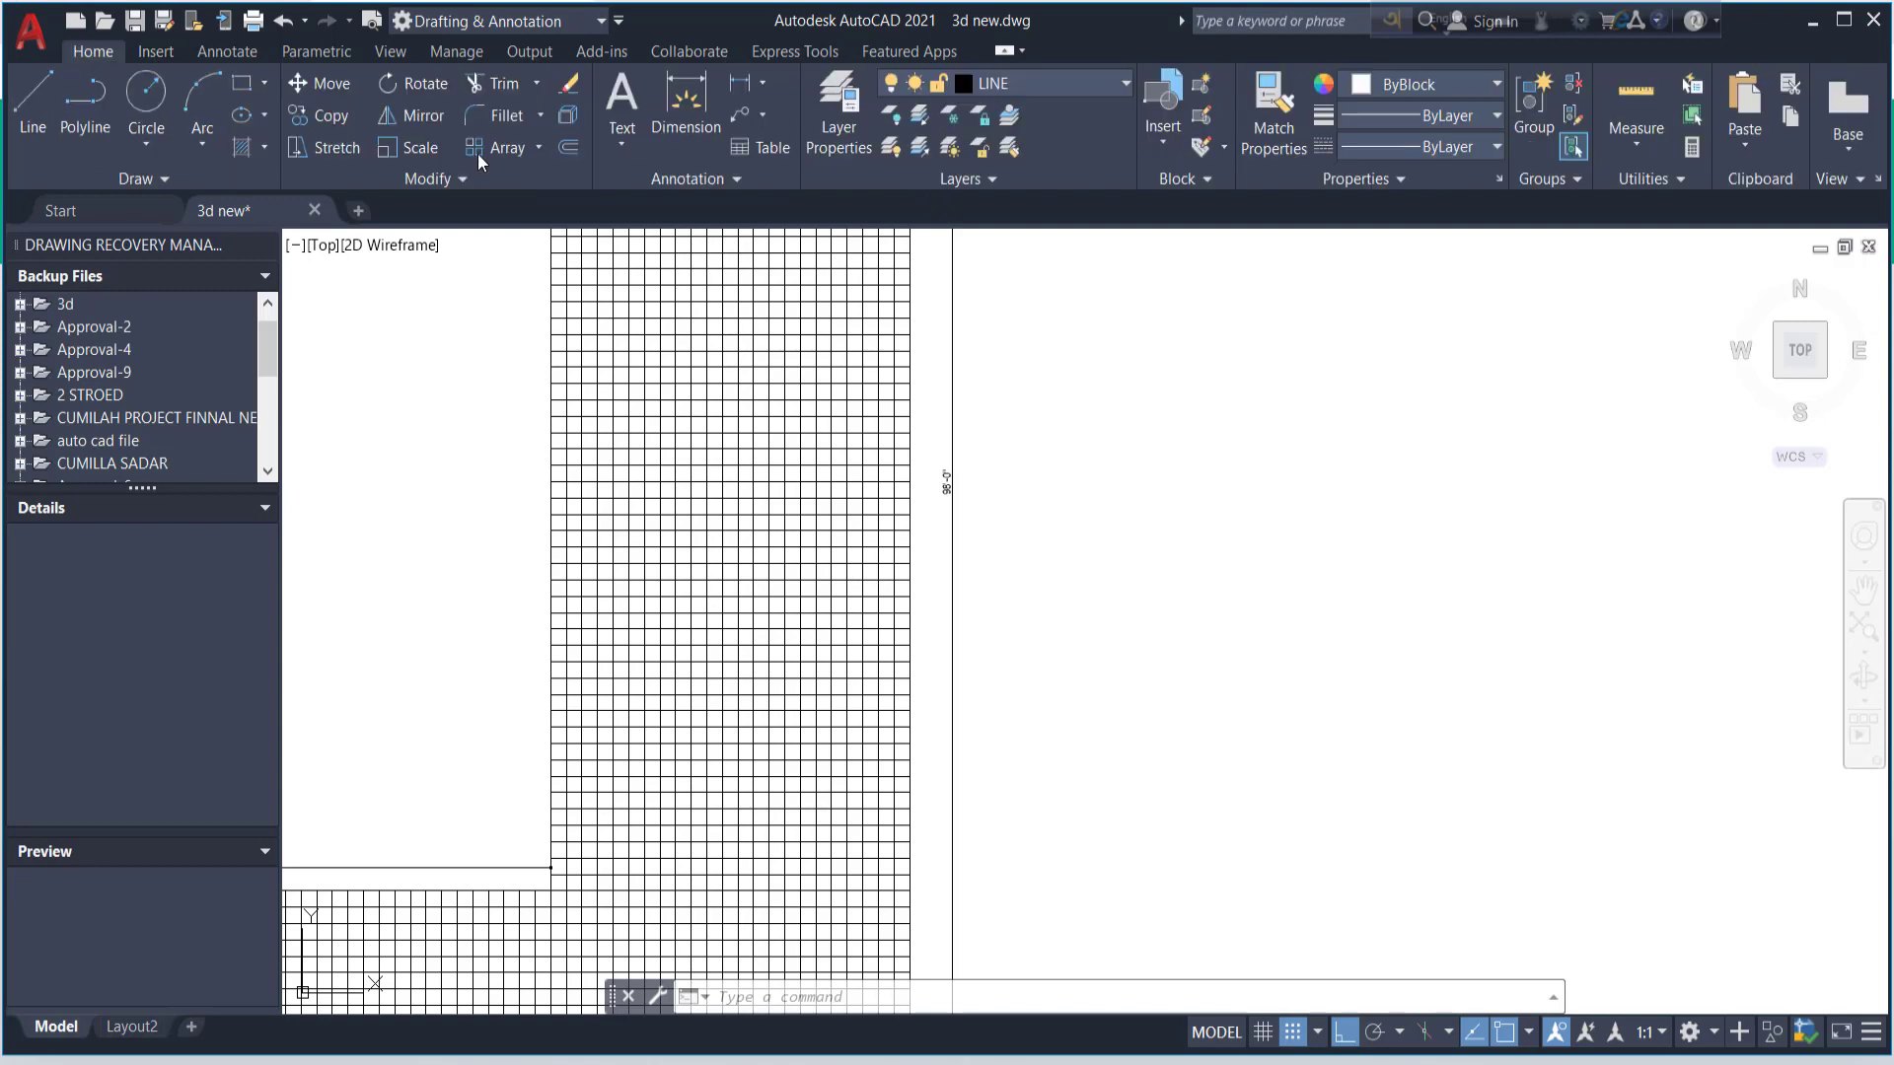
{"action": "left_click", "coordinate": [624, 104]}
{"action": "left_click", "coordinate": [1242, 447]}
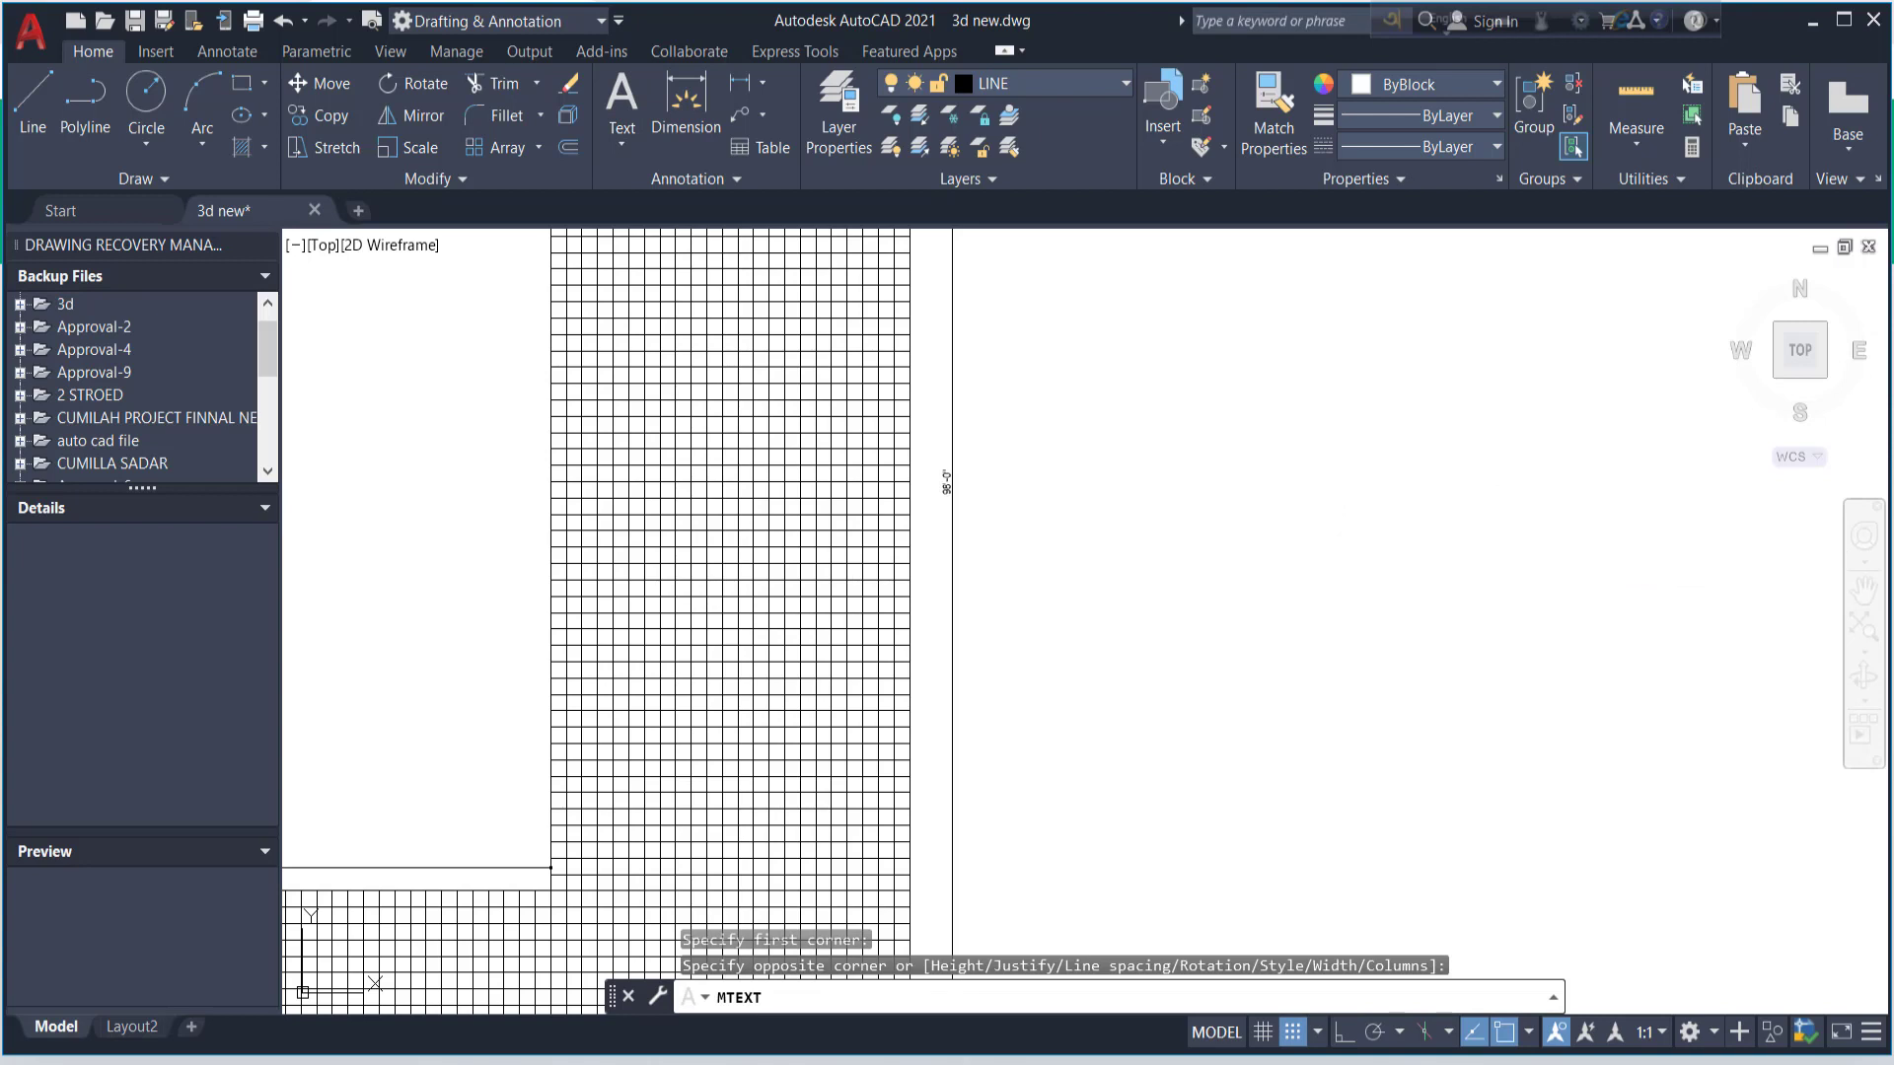
{"action": "left_click", "coordinate": [1376, 466]}
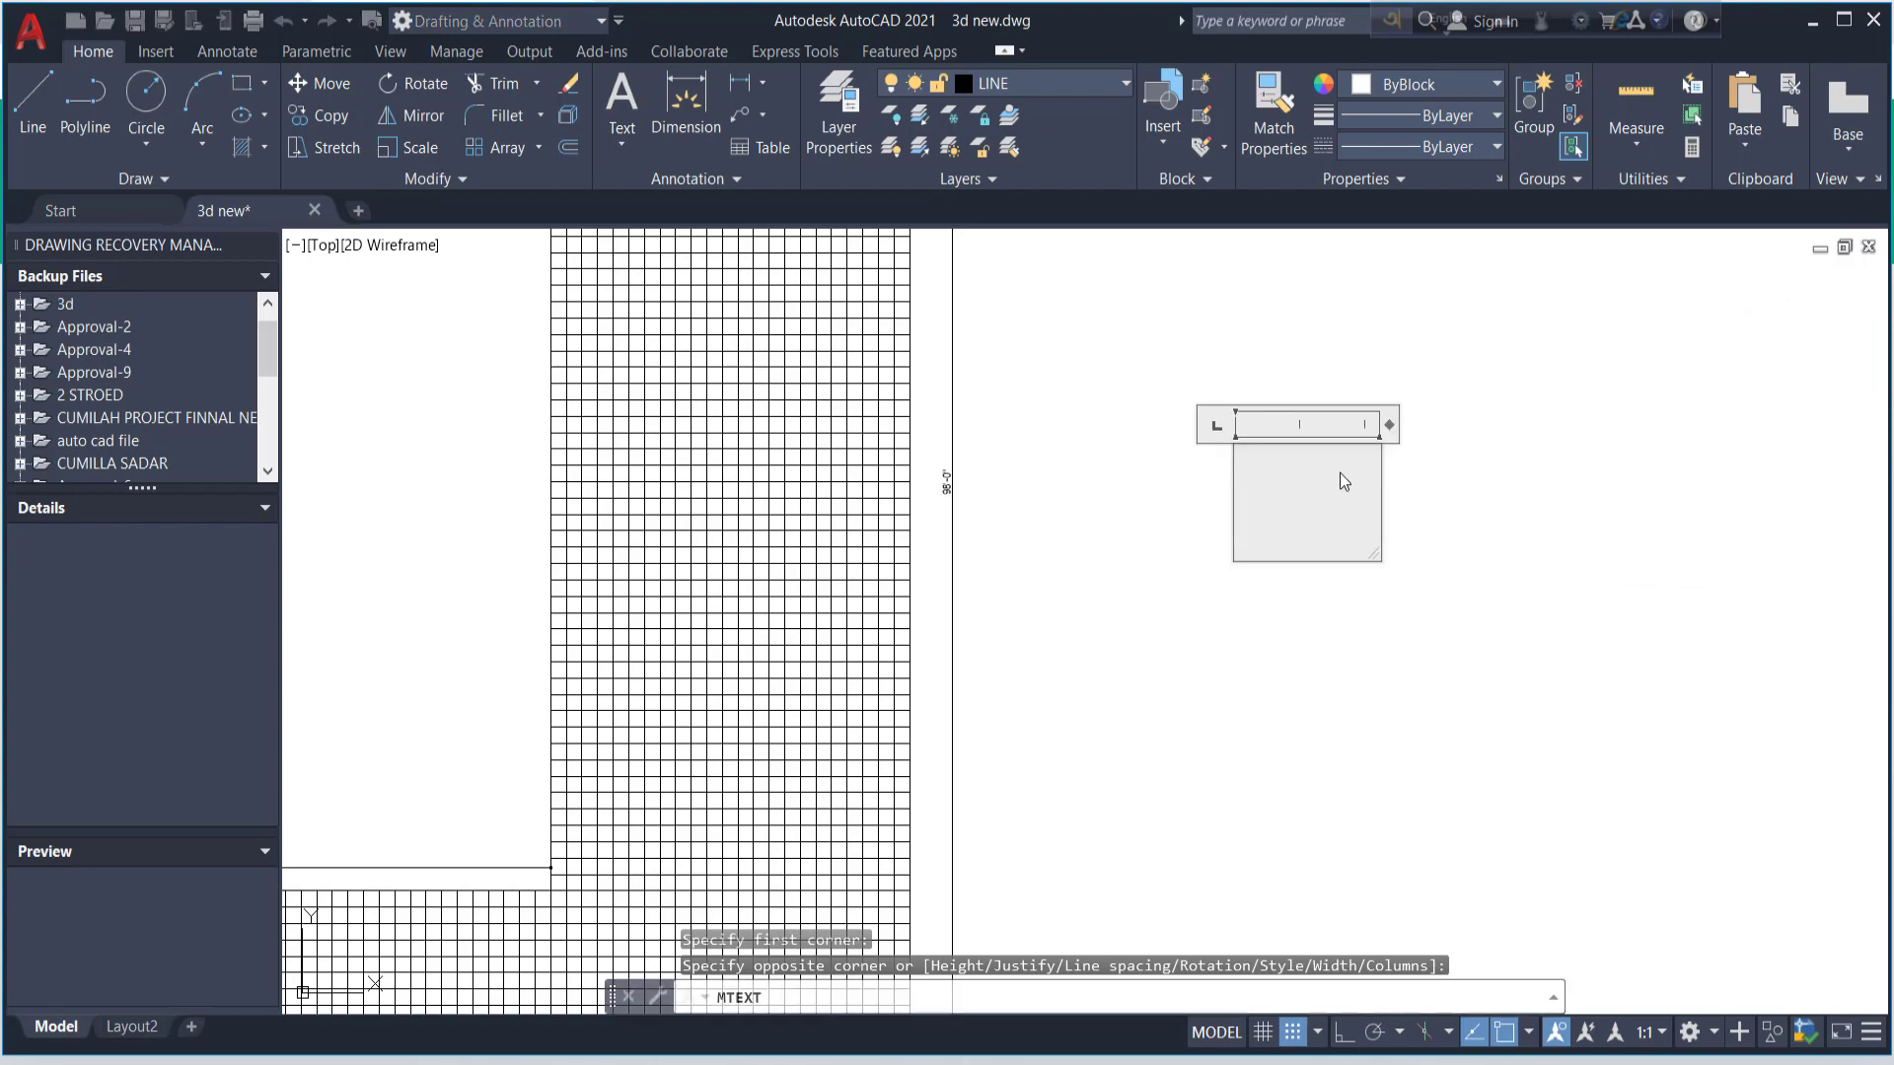
{"action": "type", "text": "98"}
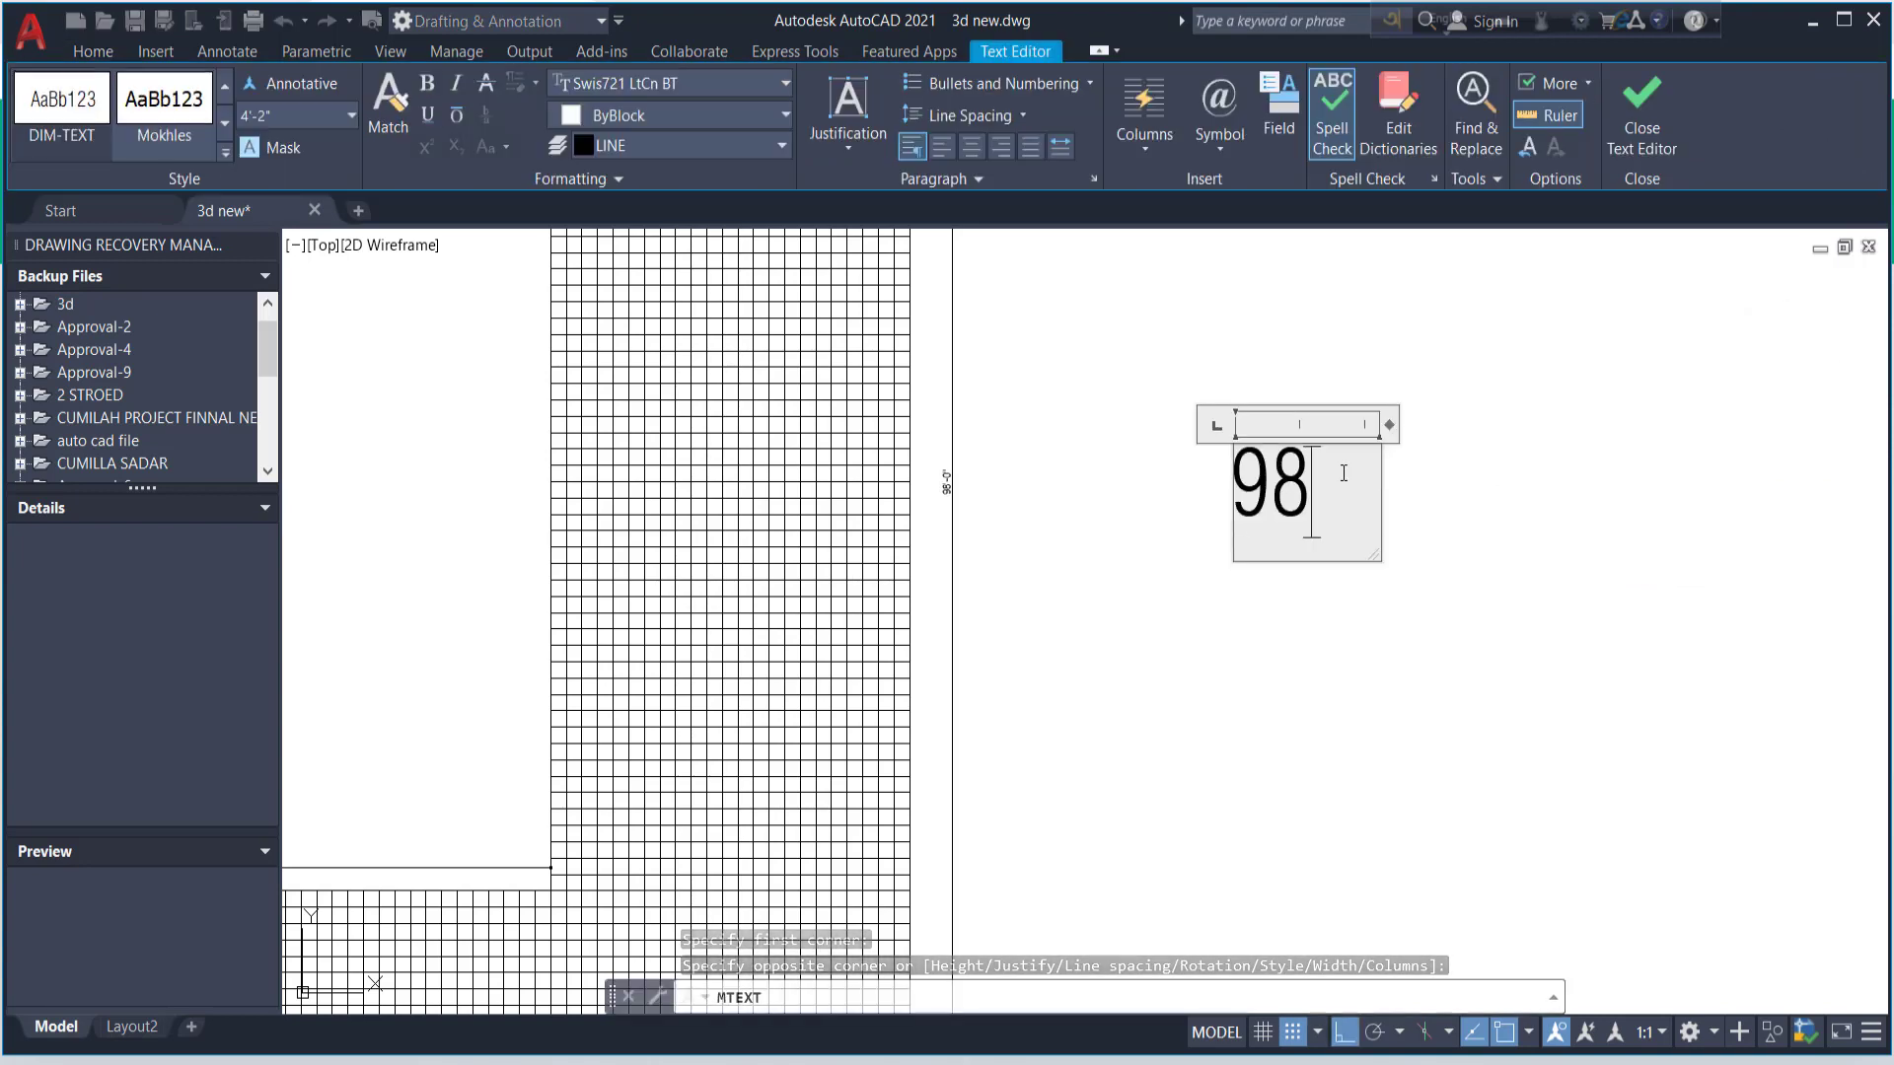
{"action": "type", "text": "'"}
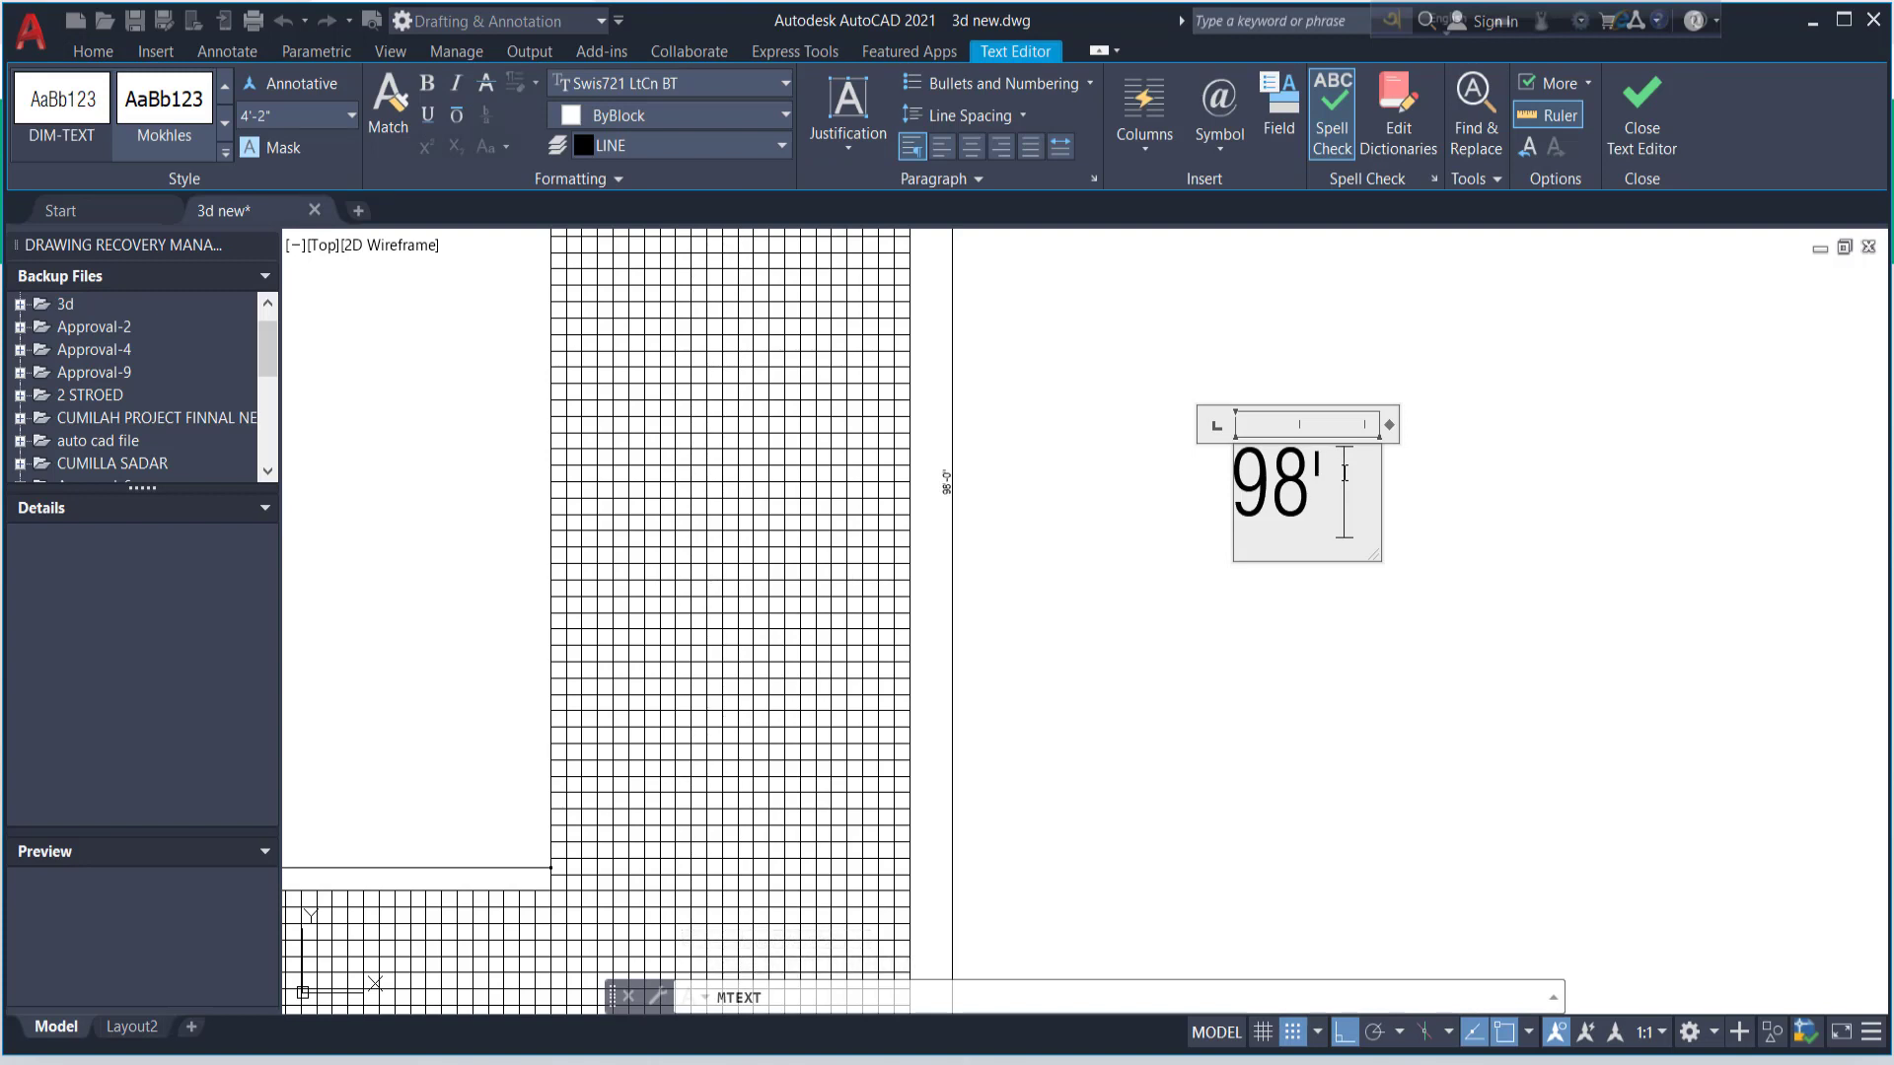
{"action": "key", "text": "Return"}
{"action": "type", "text": "25"}
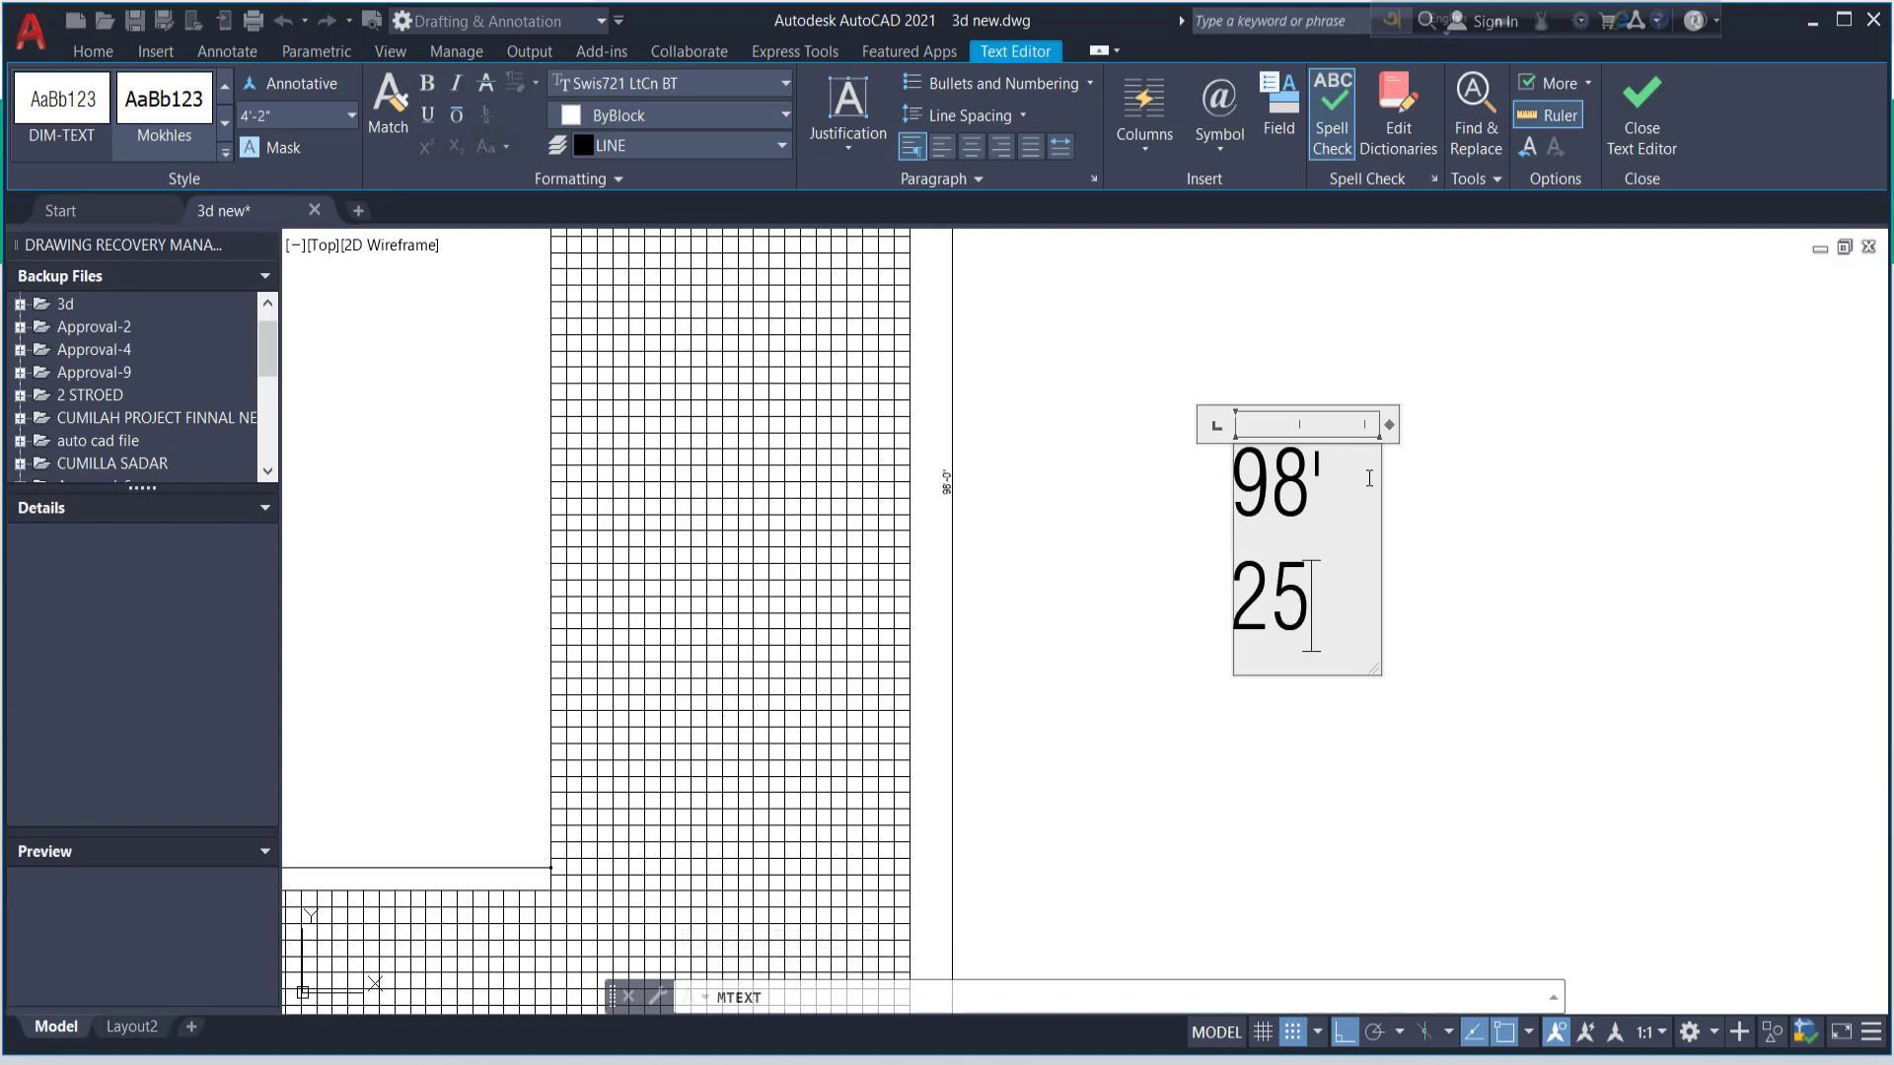
{"action": "key", "text": "BackSpace"}
{"action": "key", "text": "BackSpace"}
{"action": "key", "text": "BackSpace"}
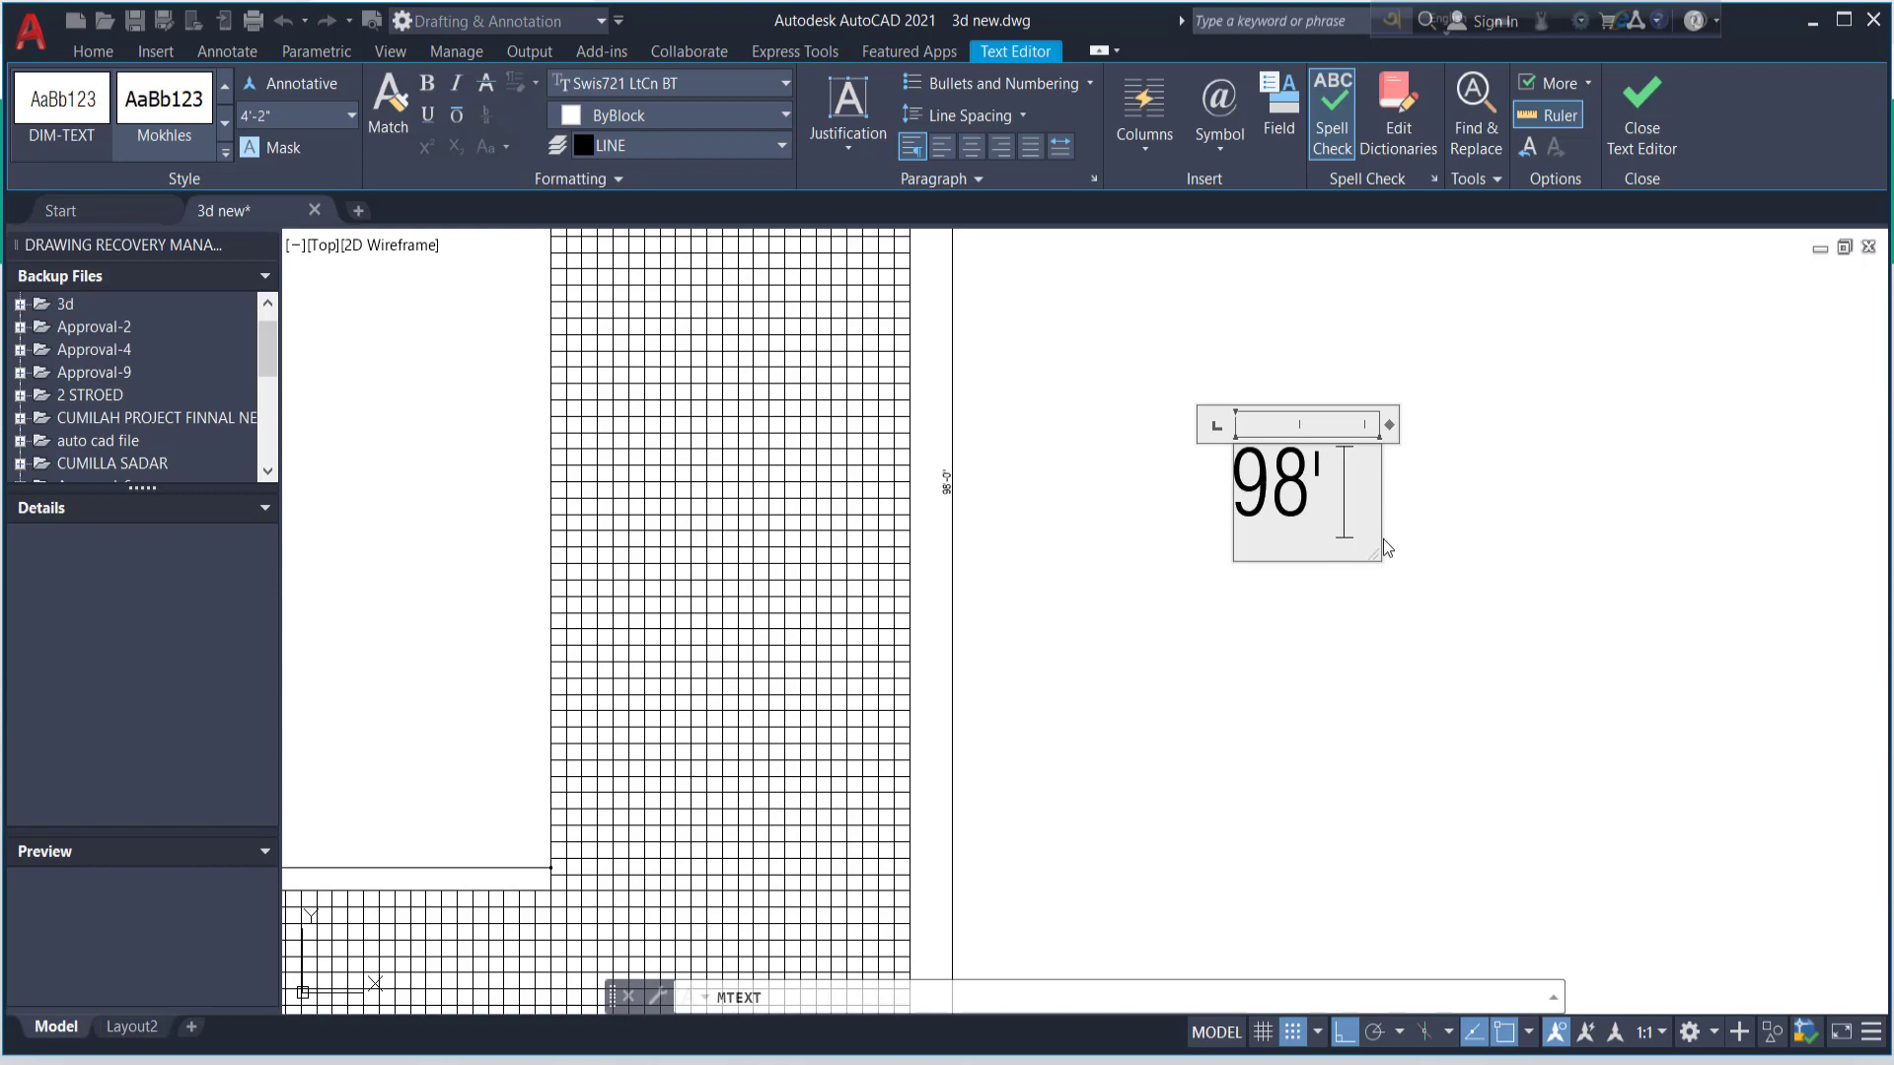
{"action": "left_click_drag", "start_coordinate": [1374, 560], "coordinate": [1642, 567]}
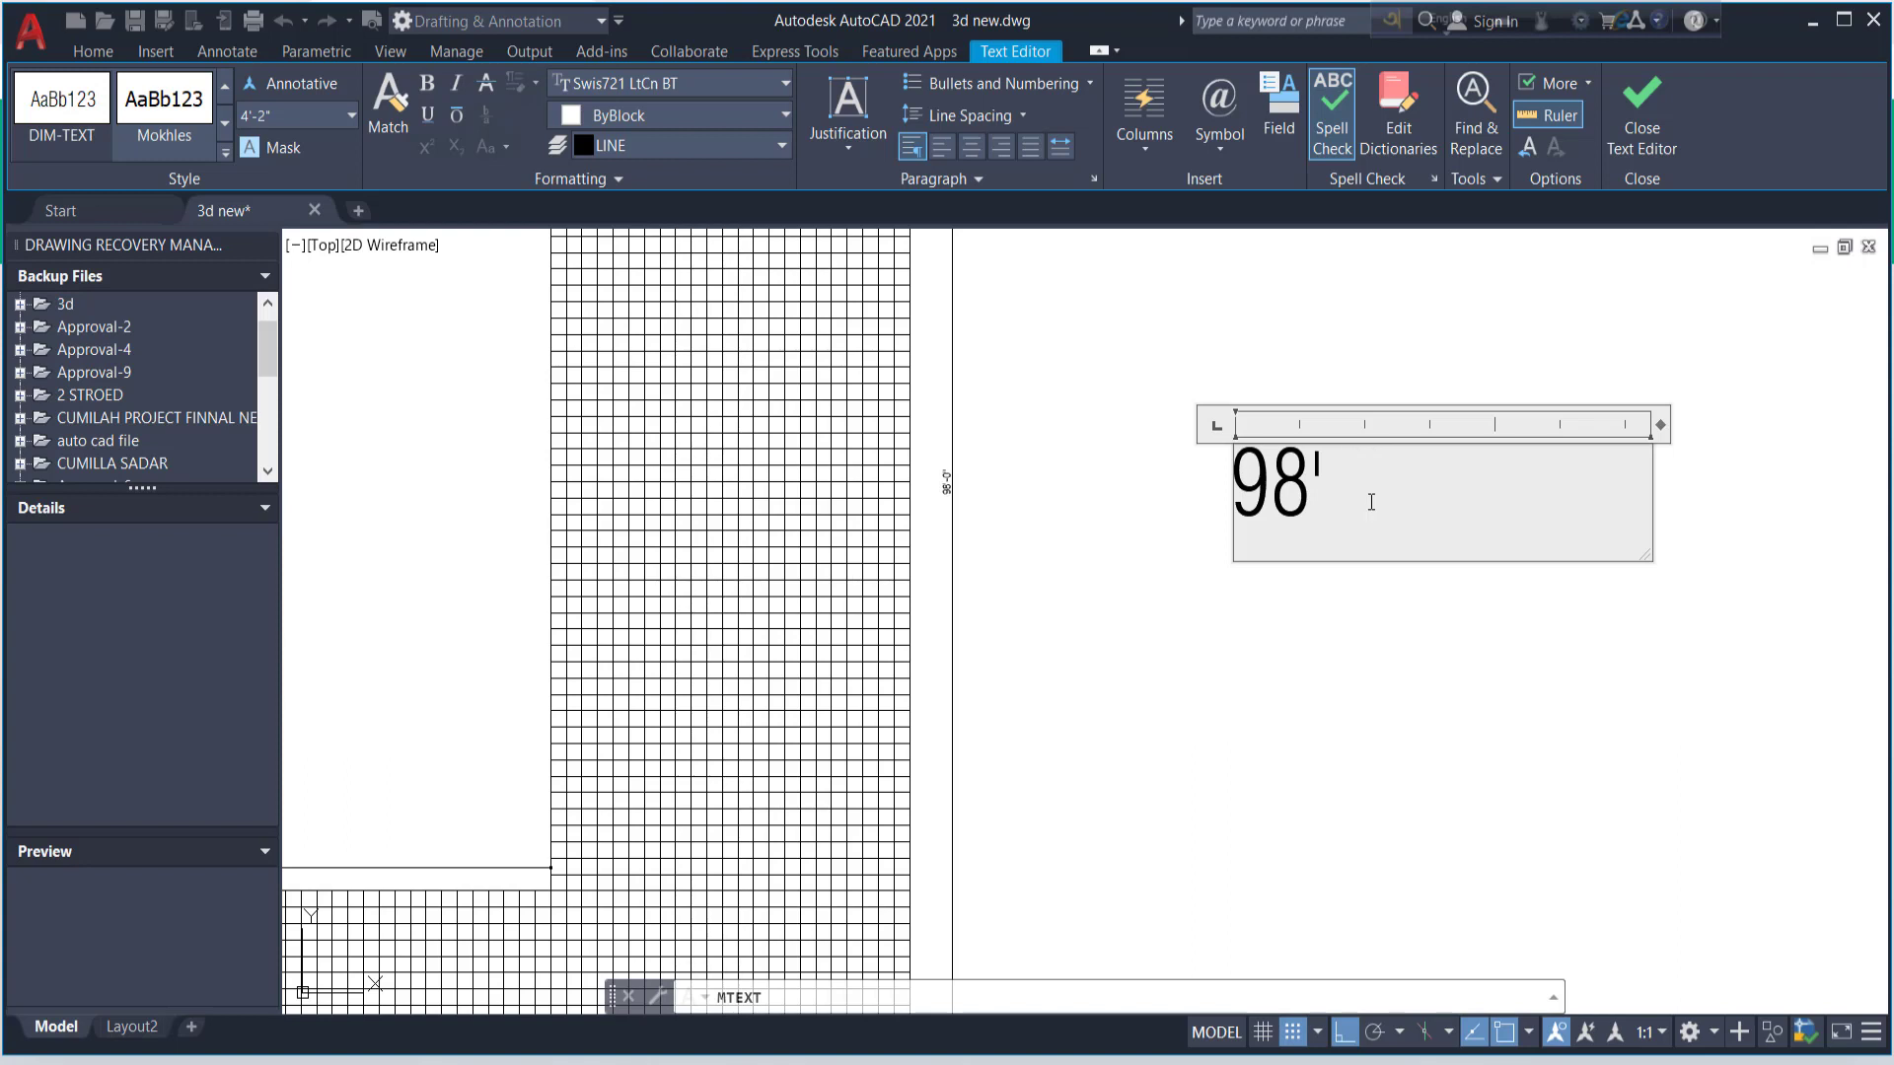
{"action": "type", "text": "x 2"}
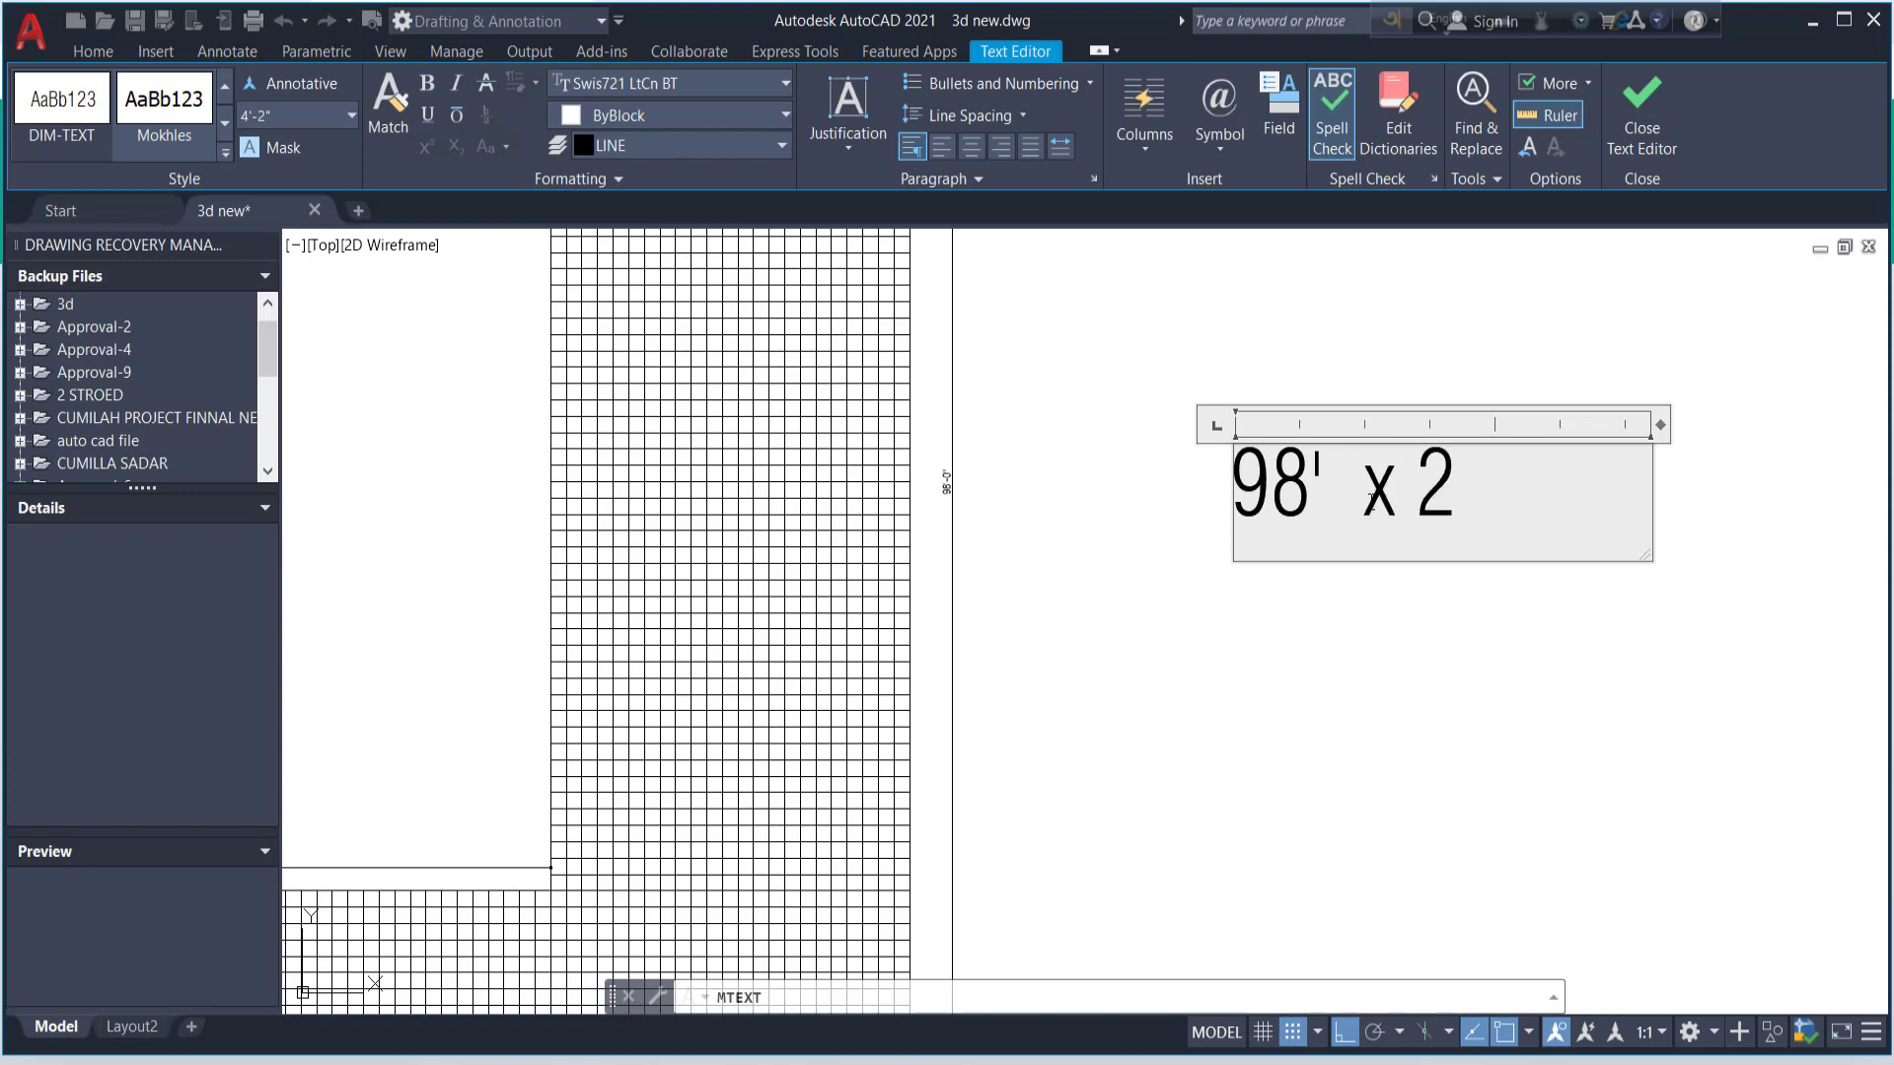
{"action": "type", "text": "5 Pic"}
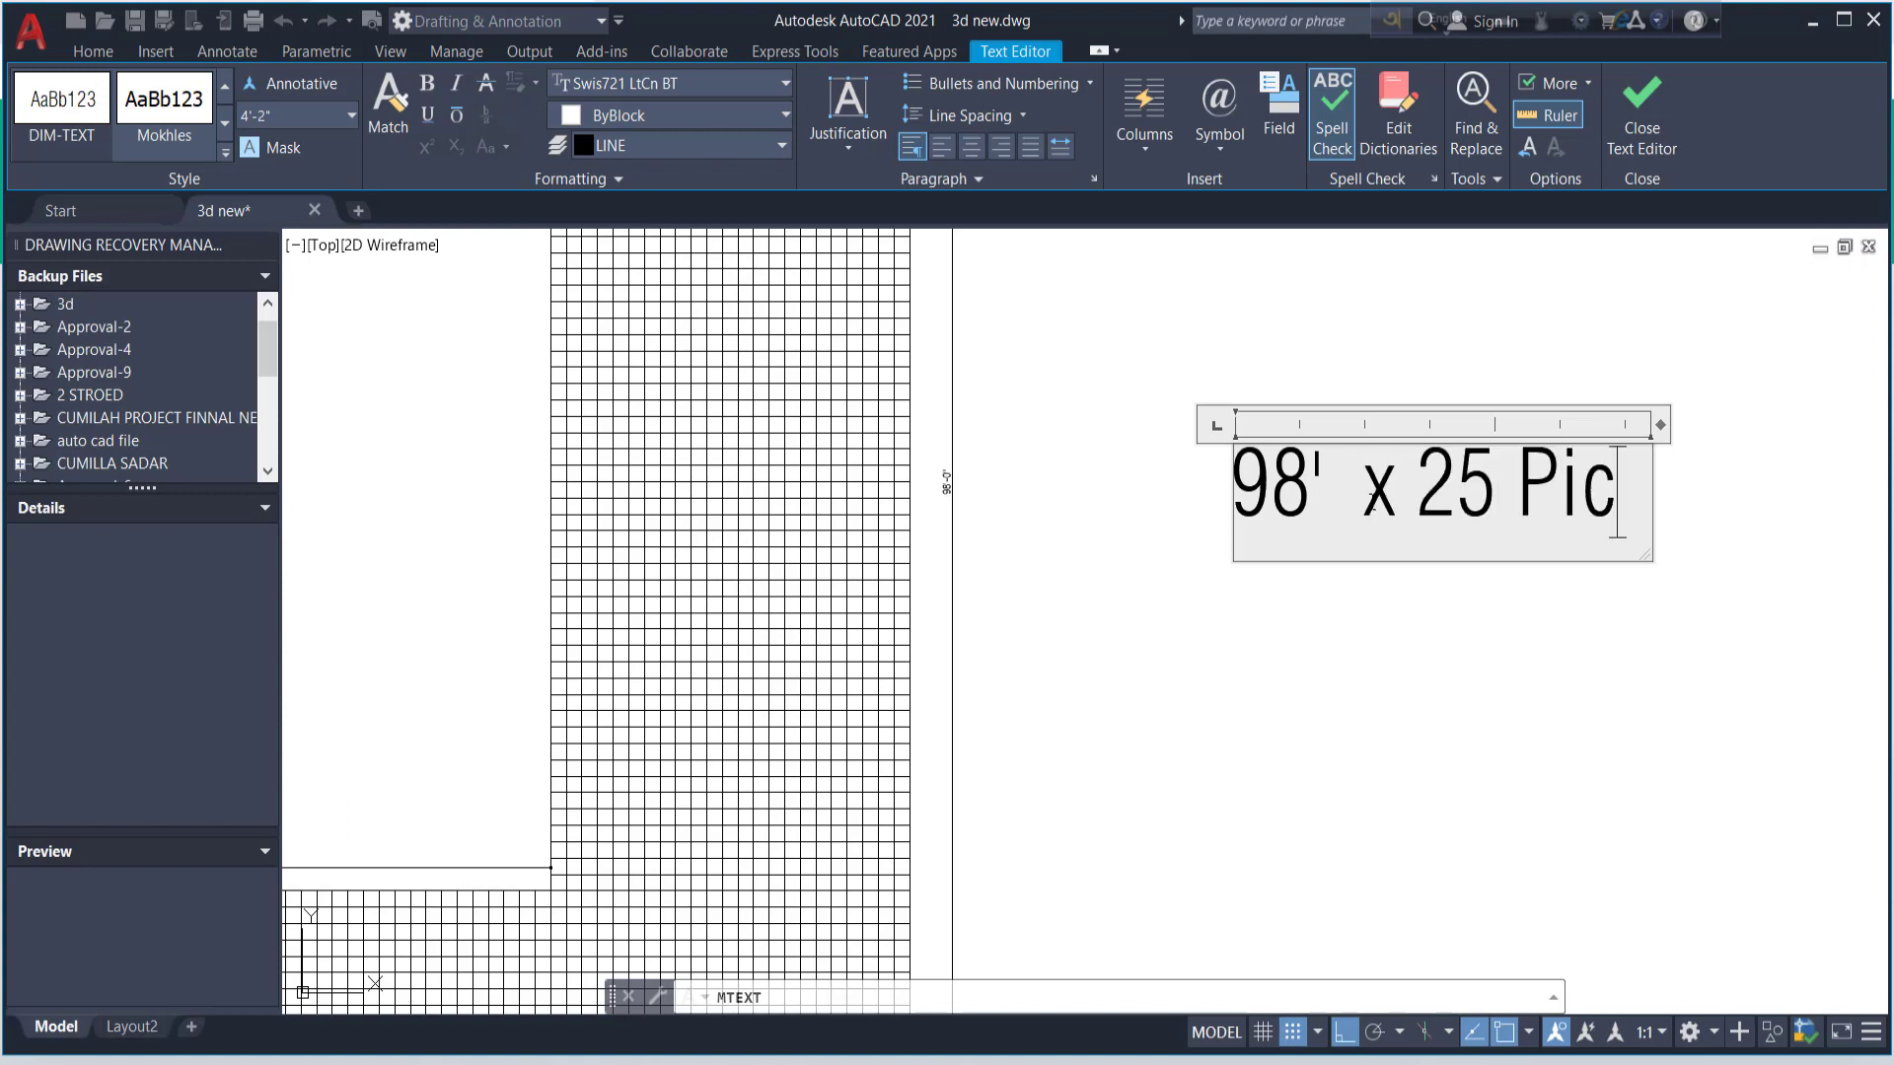
{"action": "key", "text": "Escape"}
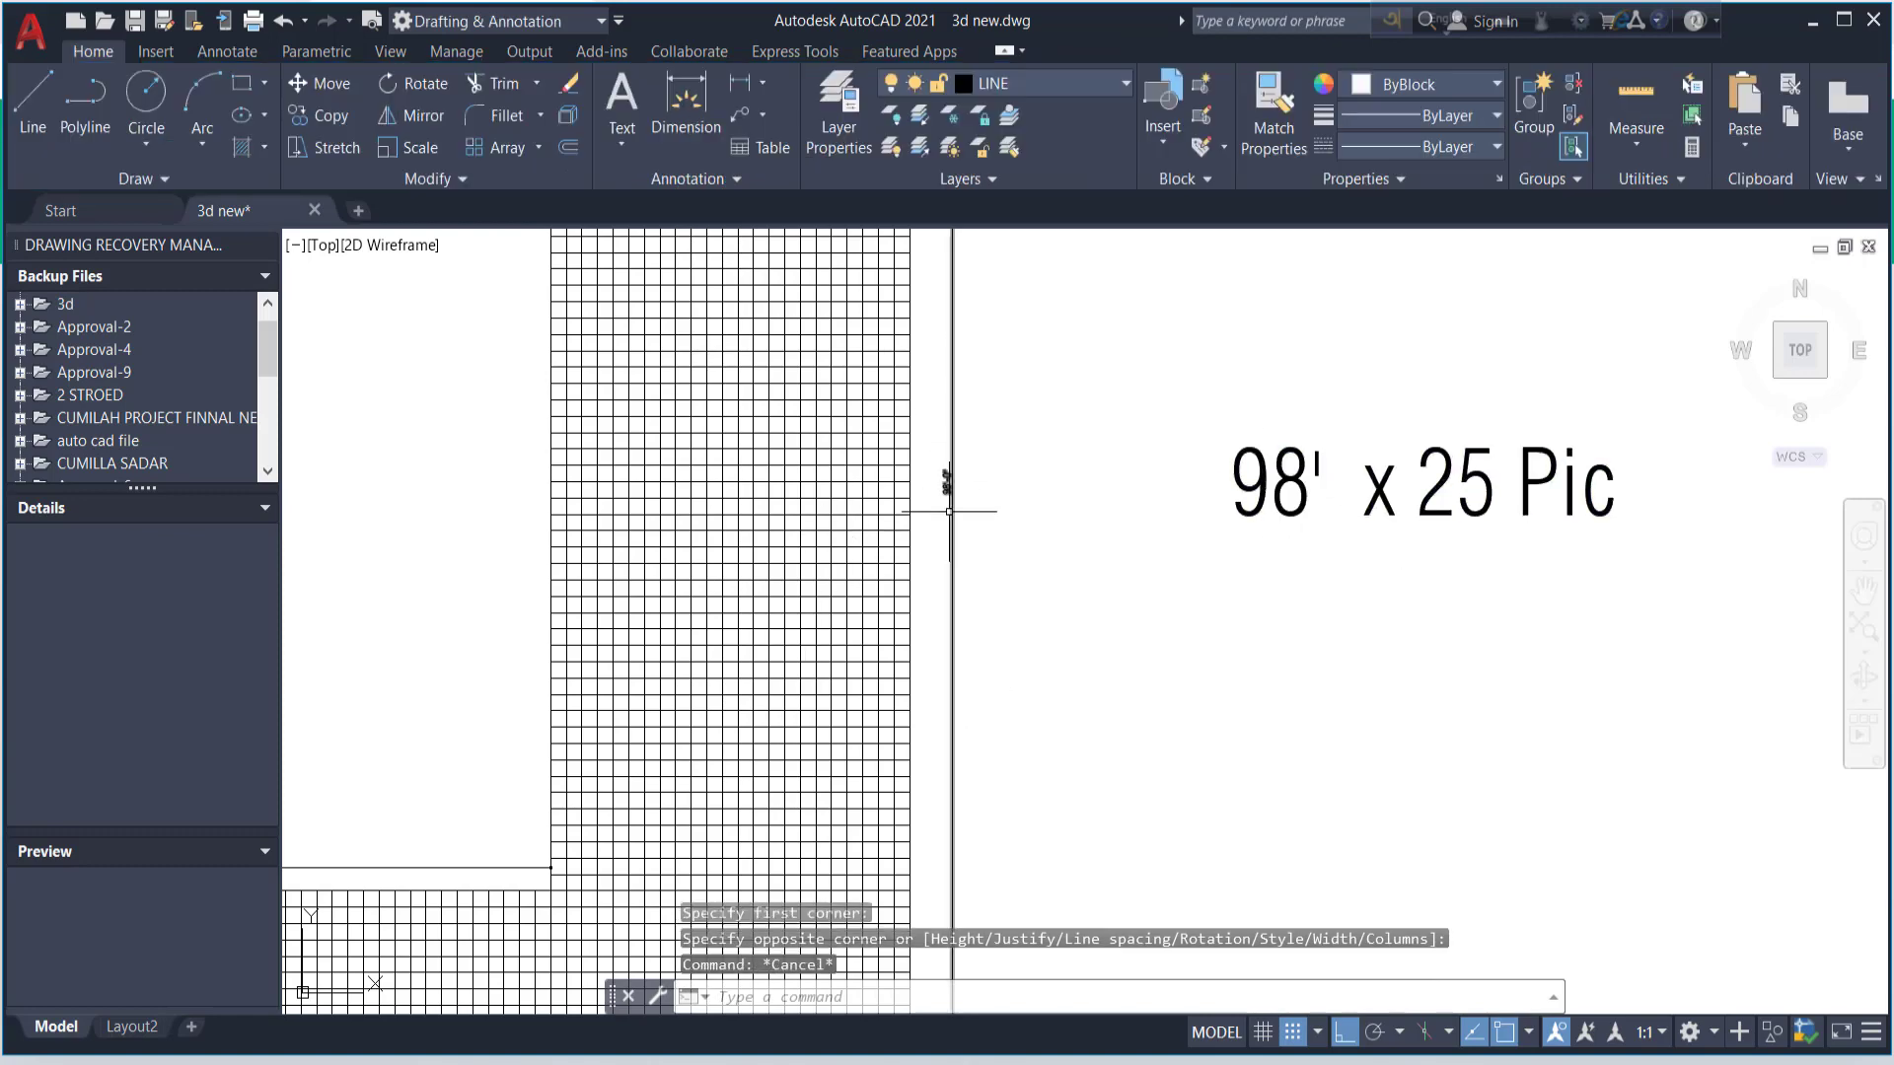
- Copy the "98' x 25 Pic" label to a spot just below the original
{"action": "scroll", "coordinate": [1102, 765], "scroll_direction": "down", "scroll_amount": 5}
{"action": "scroll", "coordinate": [1095, 690], "scroll_direction": "up", "scroll_amount": 2}
{"action": "scroll", "coordinate": [987, 592], "scroll_direction": "up", "scroll_amount": 2}
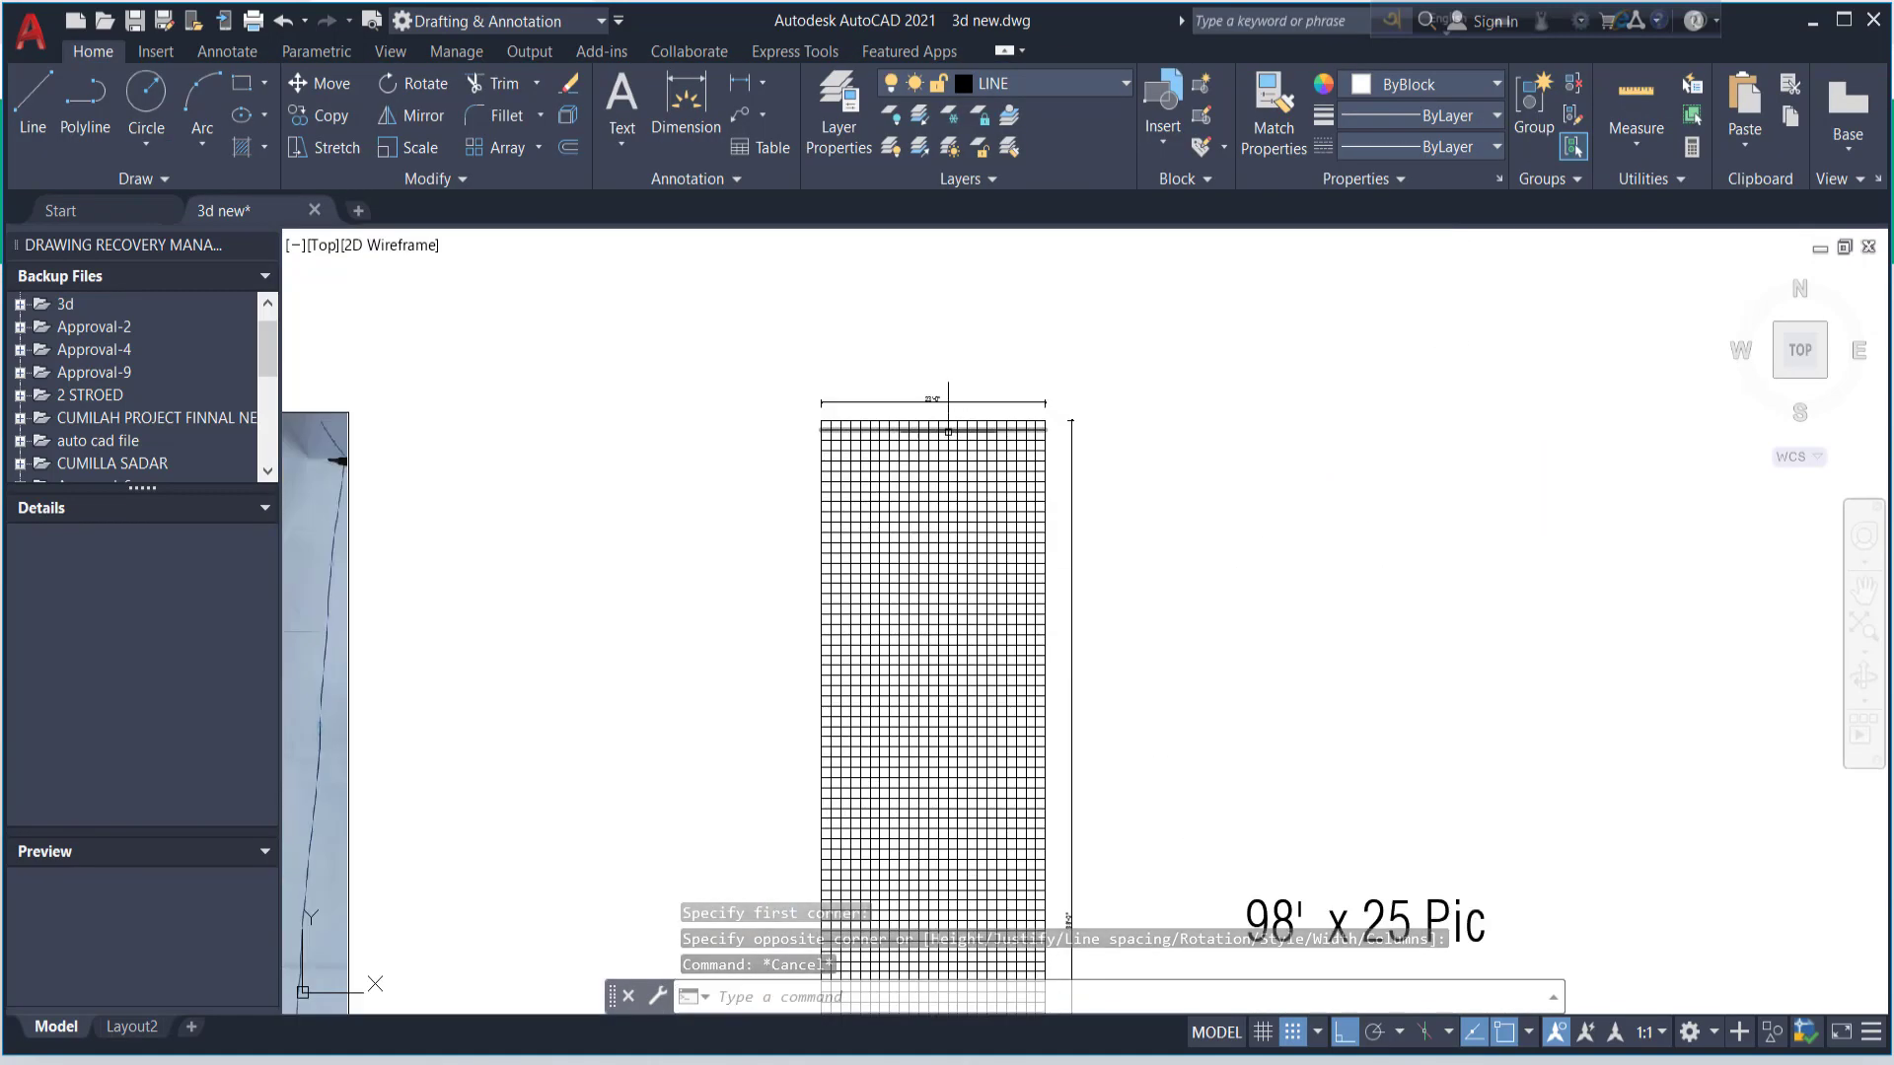
{"action": "scroll", "coordinate": [915, 360], "scroll_direction": "up", "scroll_amount": 1}
{"action": "scroll", "coordinate": [886, 349], "scroll_direction": "down", "scroll_amount": 1}
{"action": "scroll", "coordinate": [1107, 494], "scroll_direction": "down", "scroll_amount": 1}
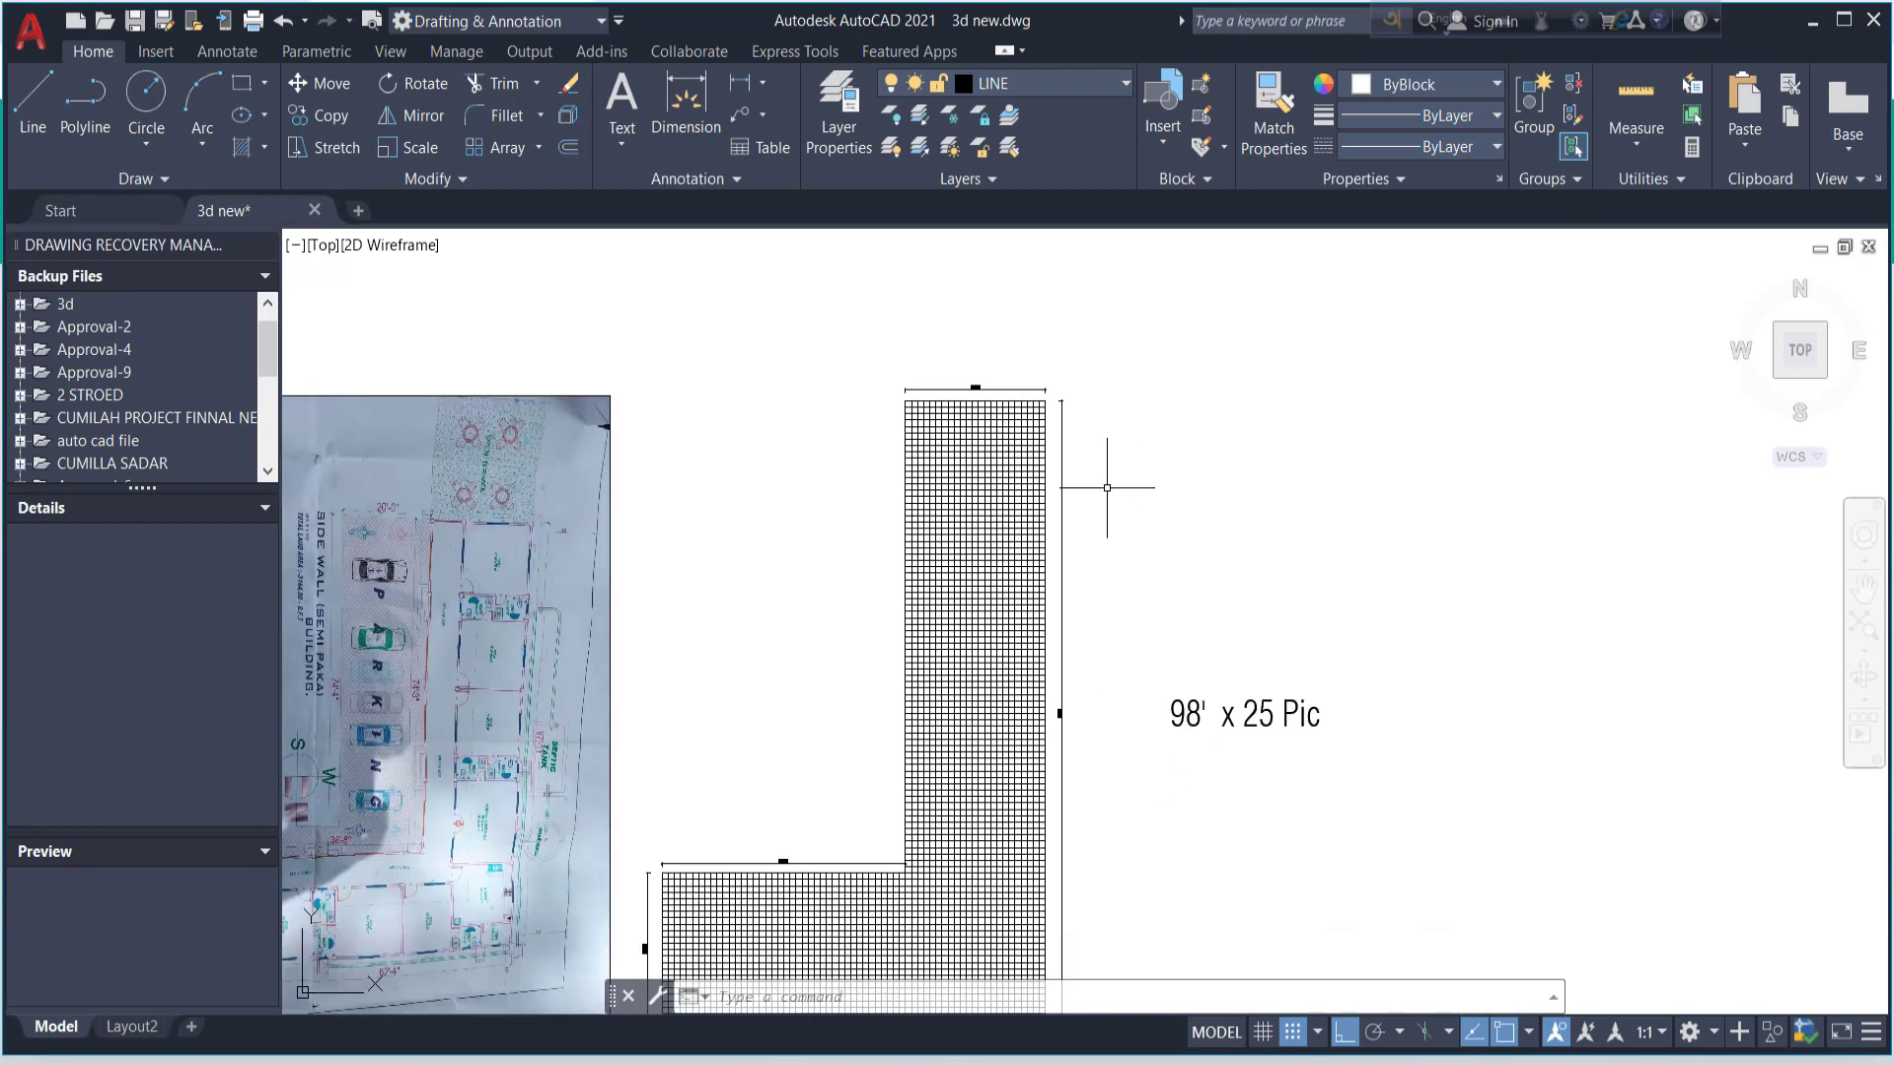
{"action": "scroll", "coordinate": [1223, 690], "scroll_direction": "up", "scroll_amount": 1}
{"action": "left_click", "coordinate": [1238, 695]}
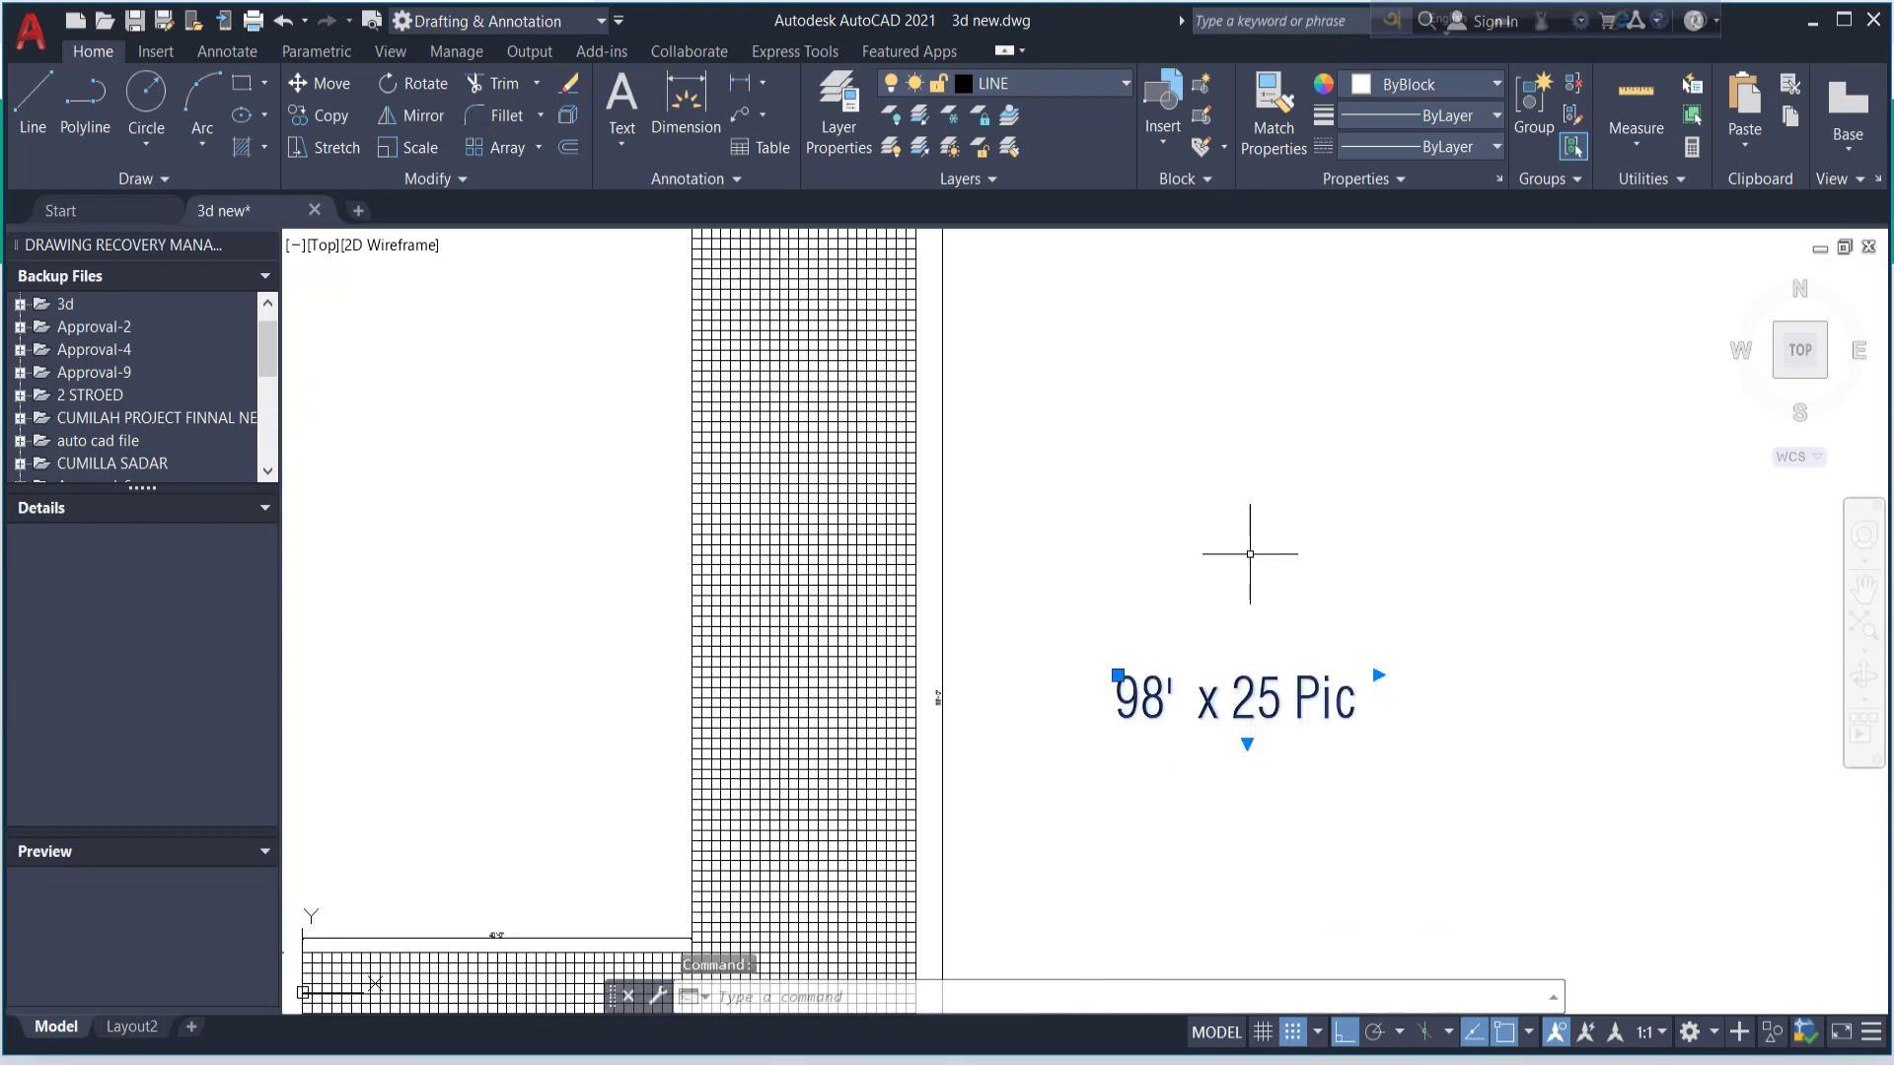
{"action": "key", "text": "Return"}
{"action": "scroll", "coordinate": [1248, 550], "scroll_direction": "down", "scroll_amount": 3}
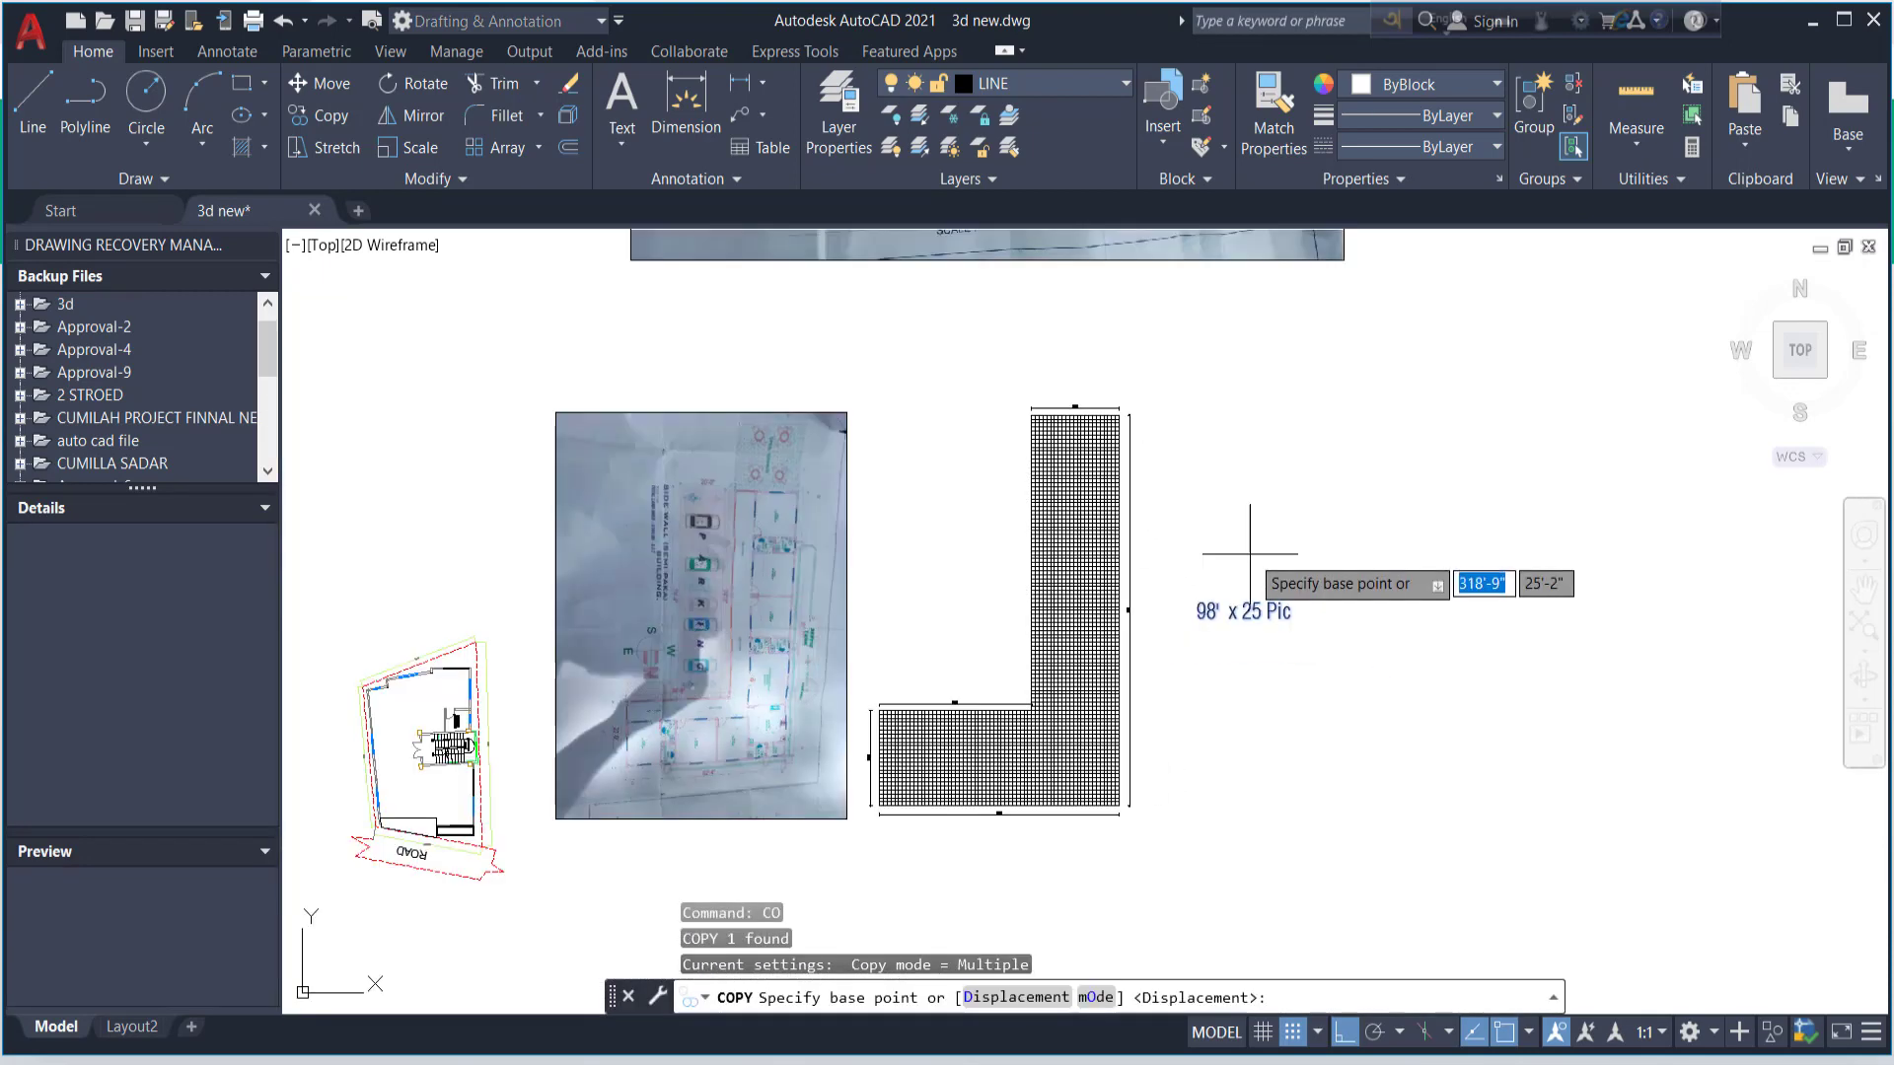
{"action": "scroll", "coordinate": [1284, 618], "scroll_direction": "up", "scroll_amount": 3}
{"action": "left_click", "coordinate": [1359, 616]}
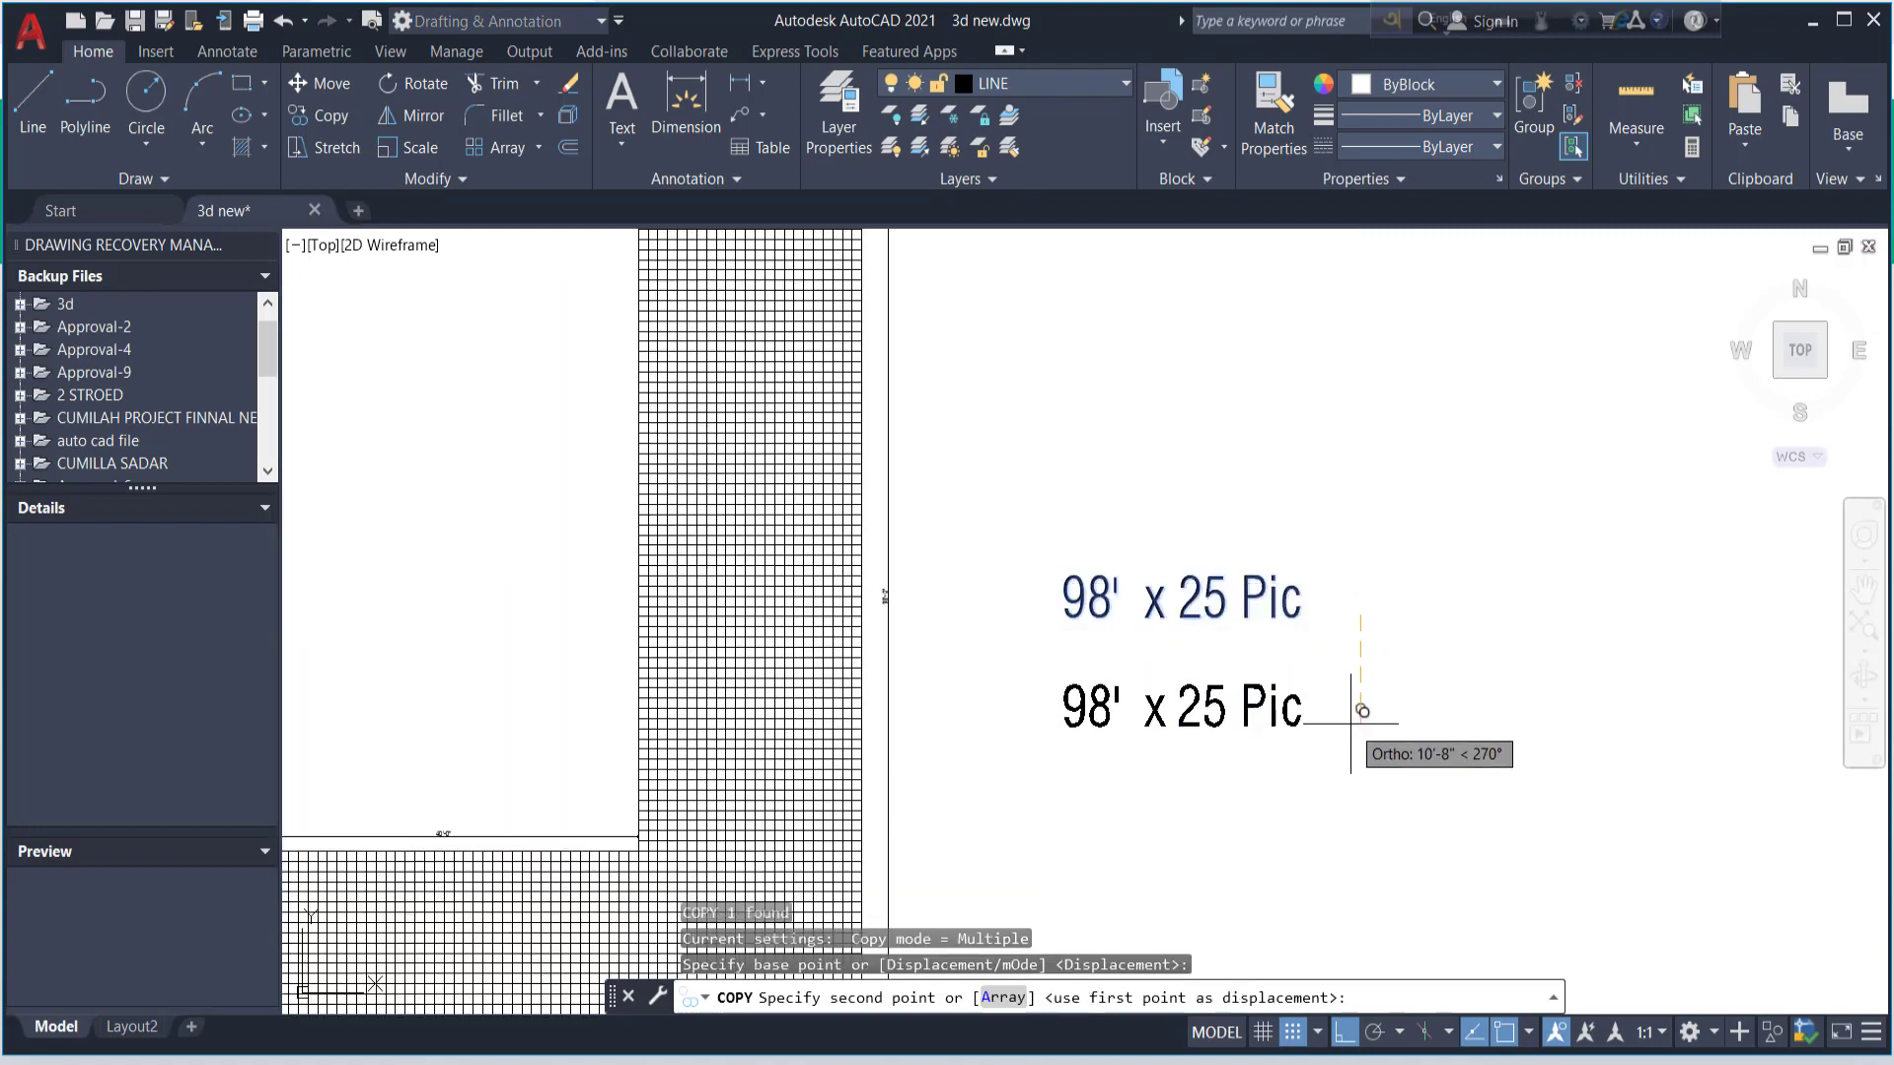
{"action": "left_click", "coordinate": [1362, 710]}
{"action": "key", "text": "Escape"}
- Edit the copied label's text to read "40' x 26 Pic"
{"action": "scroll", "coordinate": [1177, 767], "scroll_direction": "down", "scroll_amount": 3}
{"action": "scroll", "coordinate": [1282, 591], "scroll_direction": "up", "scroll_amount": 1}
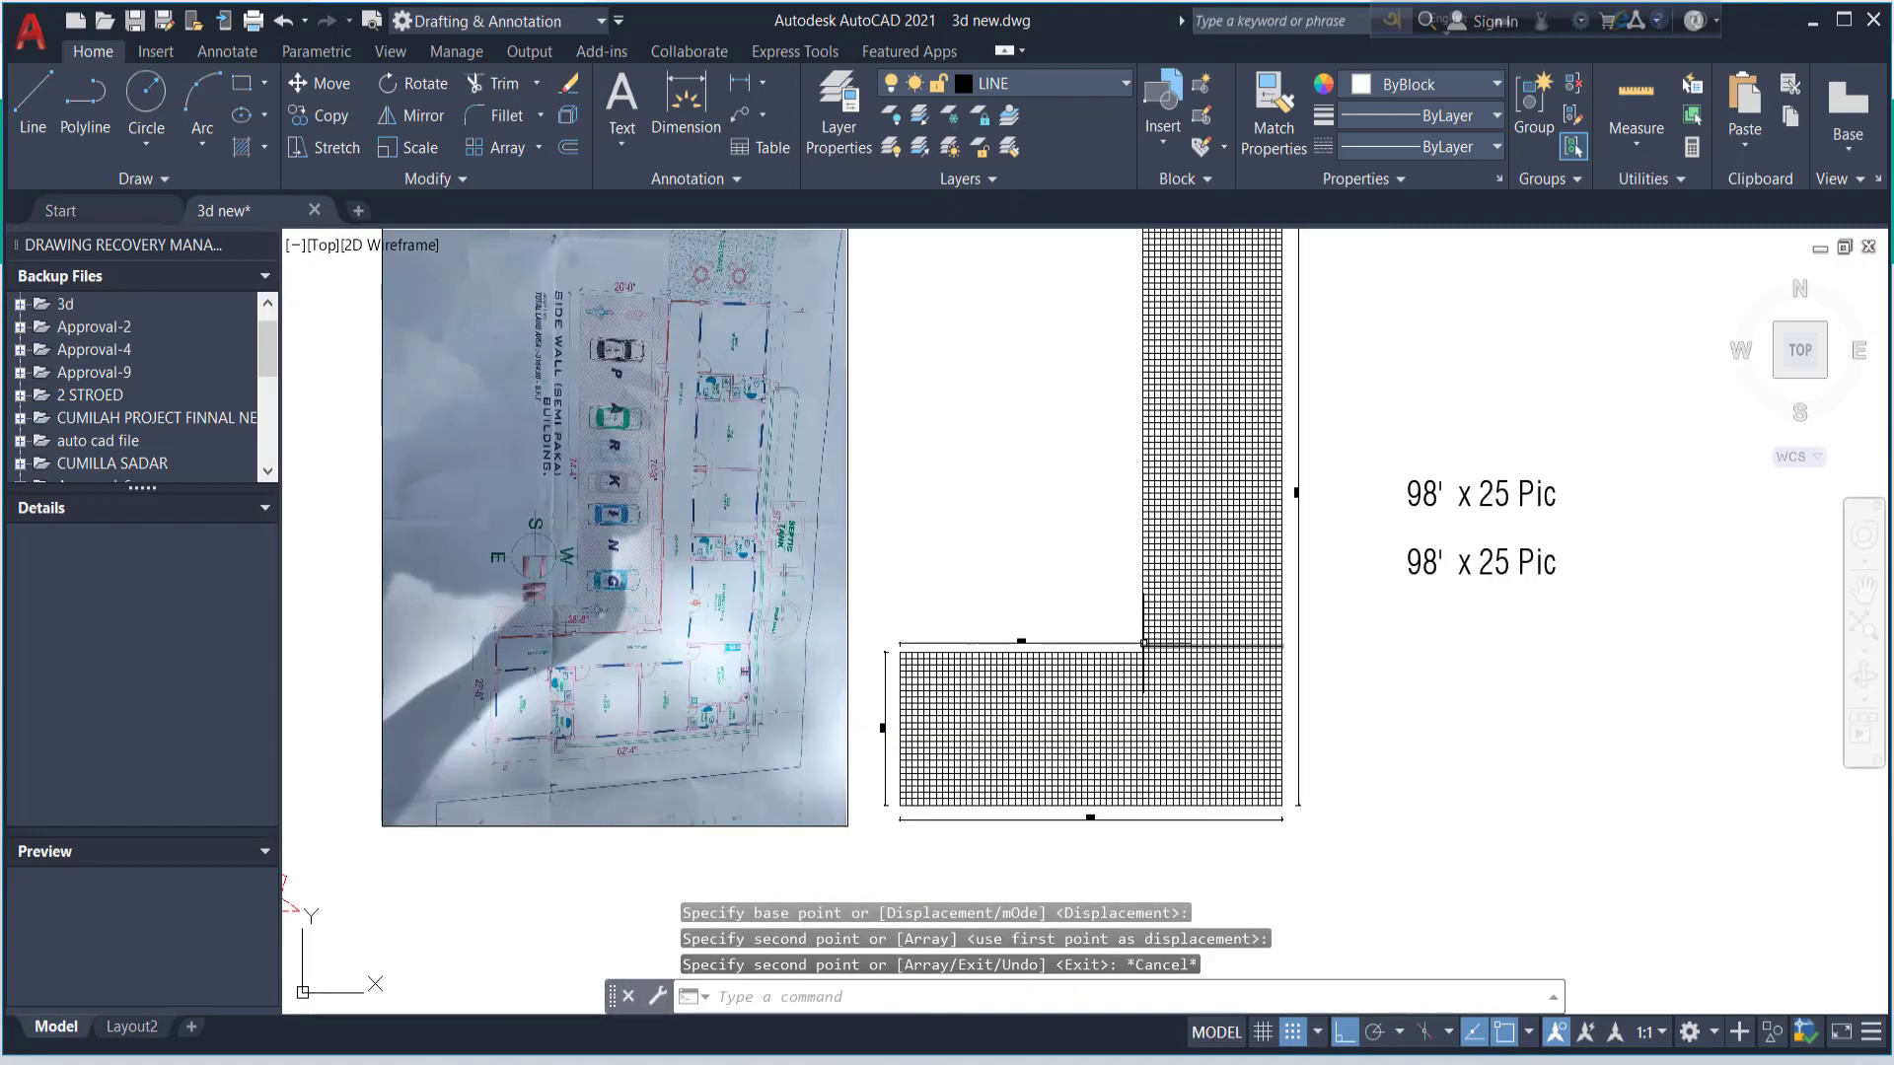
{"action": "scroll", "coordinate": [1144, 643], "scroll_direction": "up", "scroll_amount": 5}
{"action": "scroll", "coordinate": [508, 829], "scroll_direction": "up", "scroll_amount": 2}
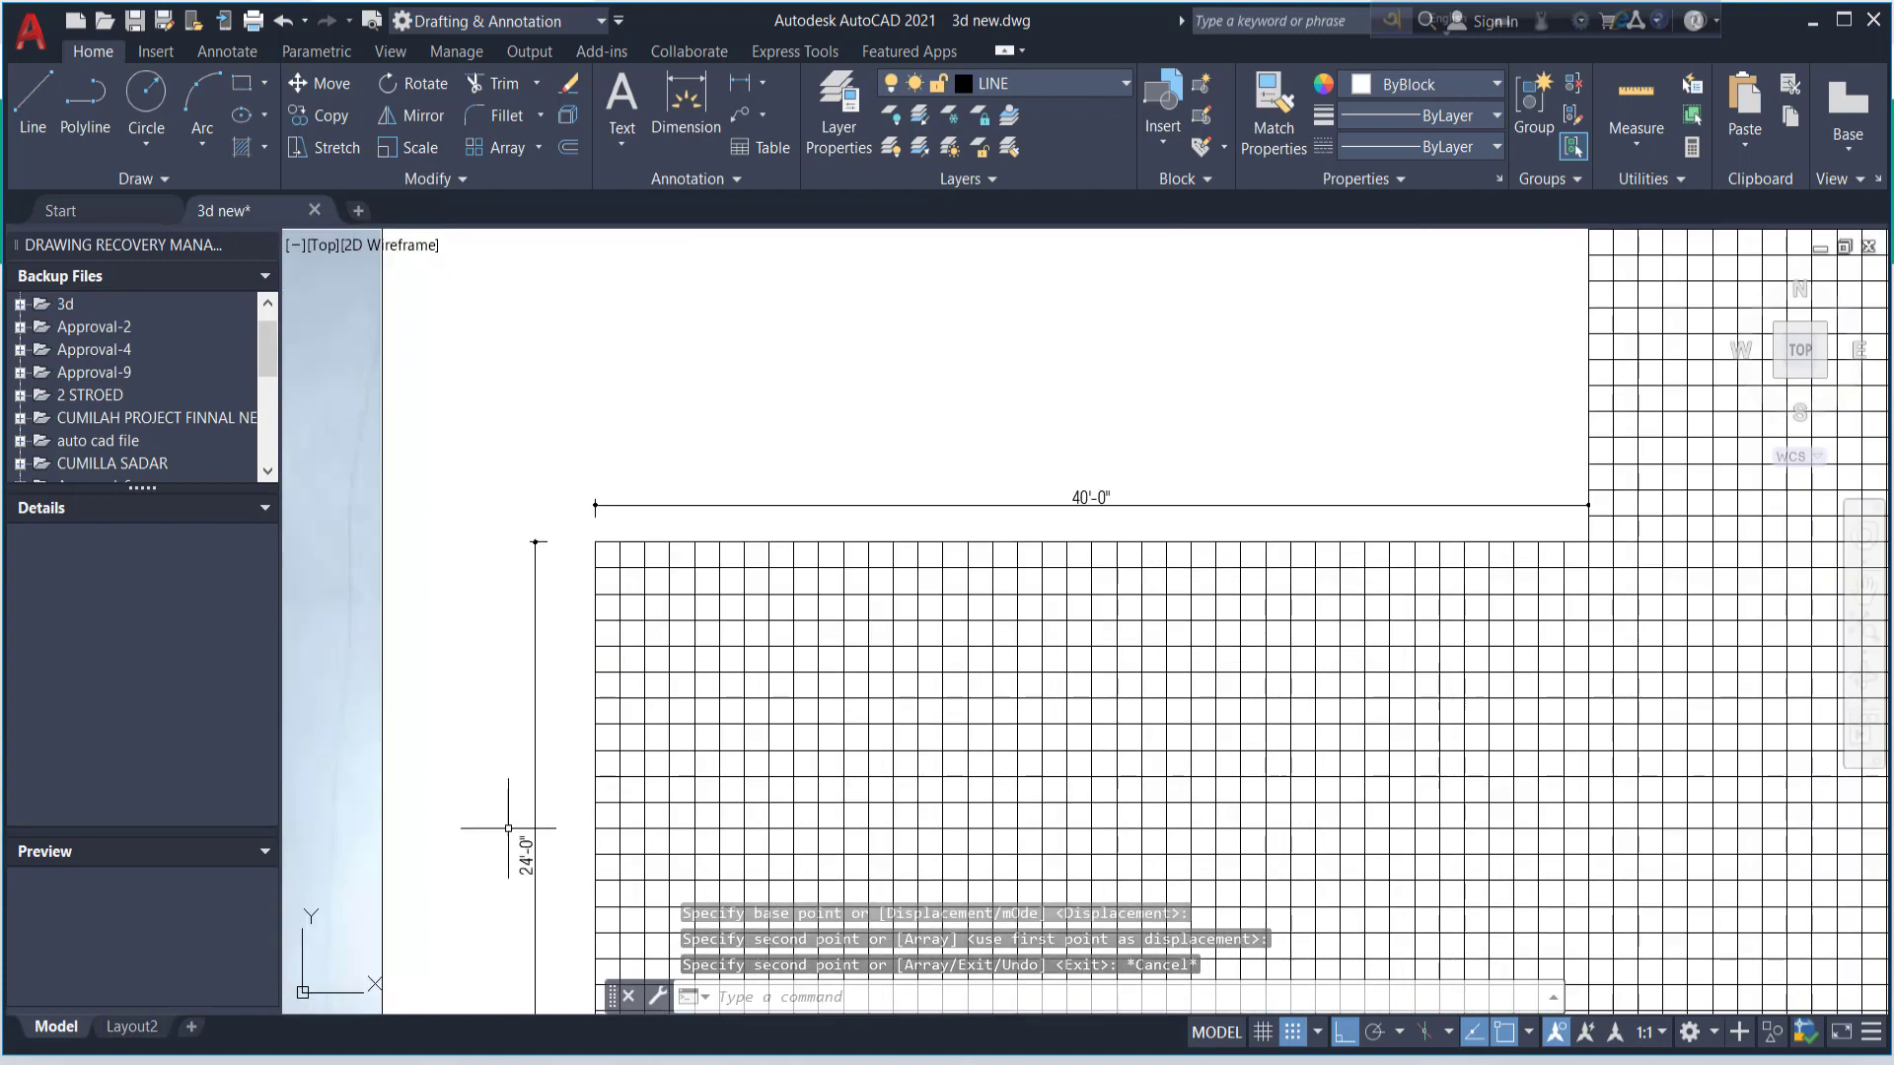
{"action": "scroll", "coordinate": [509, 758], "scroll_direction": "down", "scroll_amount": 3}
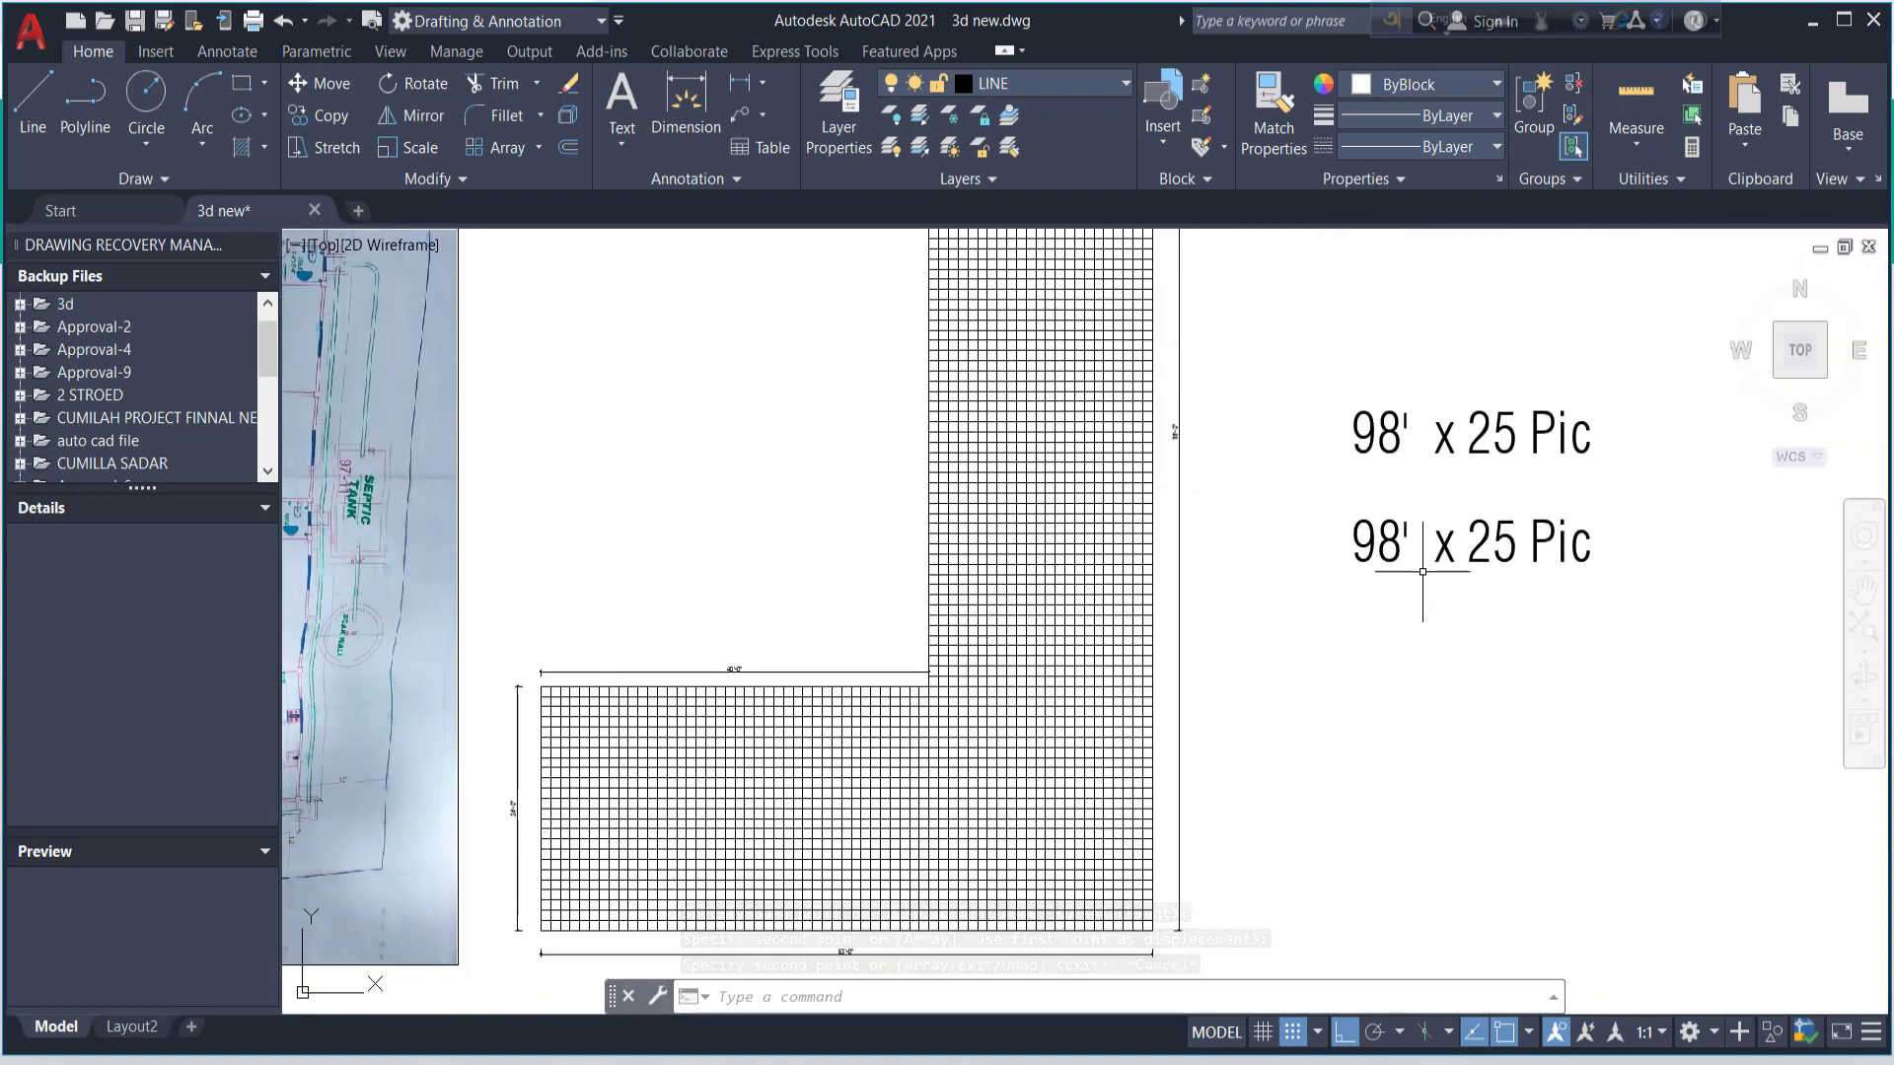
{"action": "left_click", "coordinate": [1467, 549]}
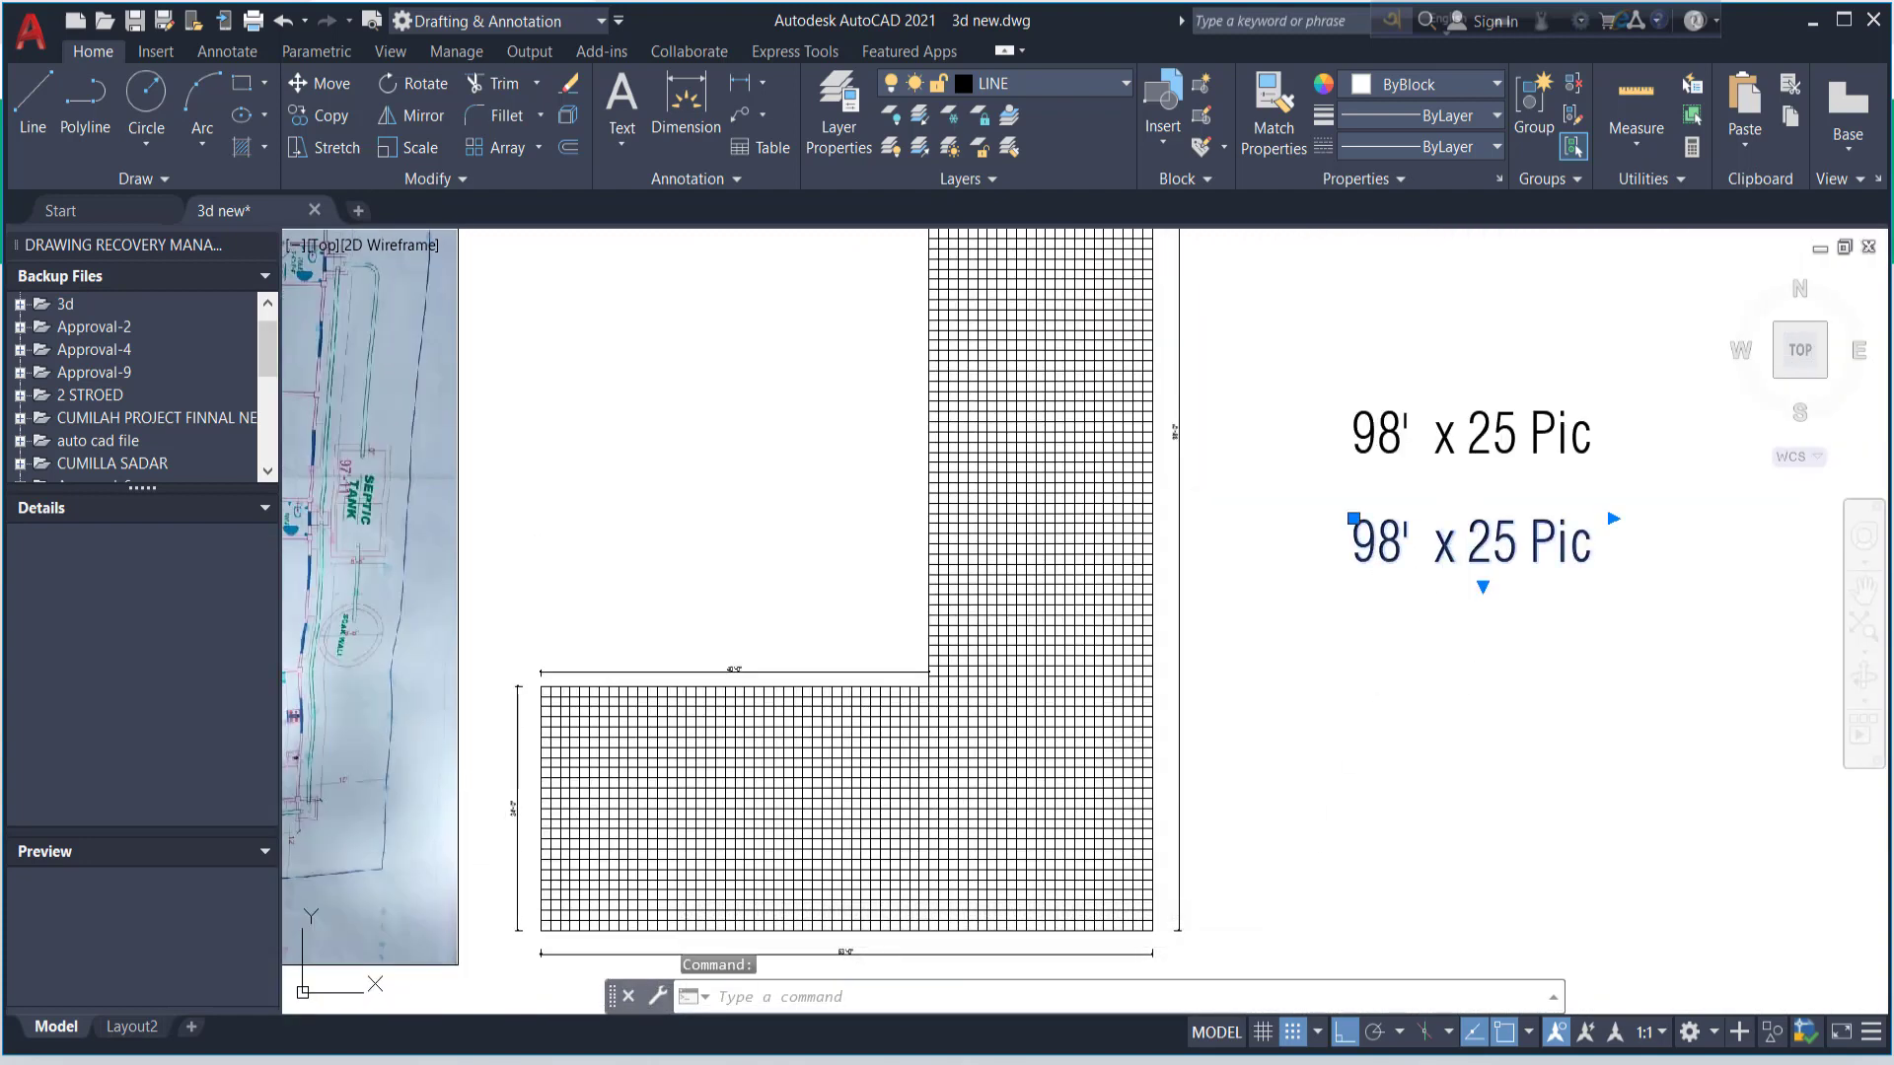
{"action": "double_click", "coordinate": [1377, 550]}
{"action": "left_click_drag", "start_coordinate": [1376, 548], "coordinate": [1281, 533]}
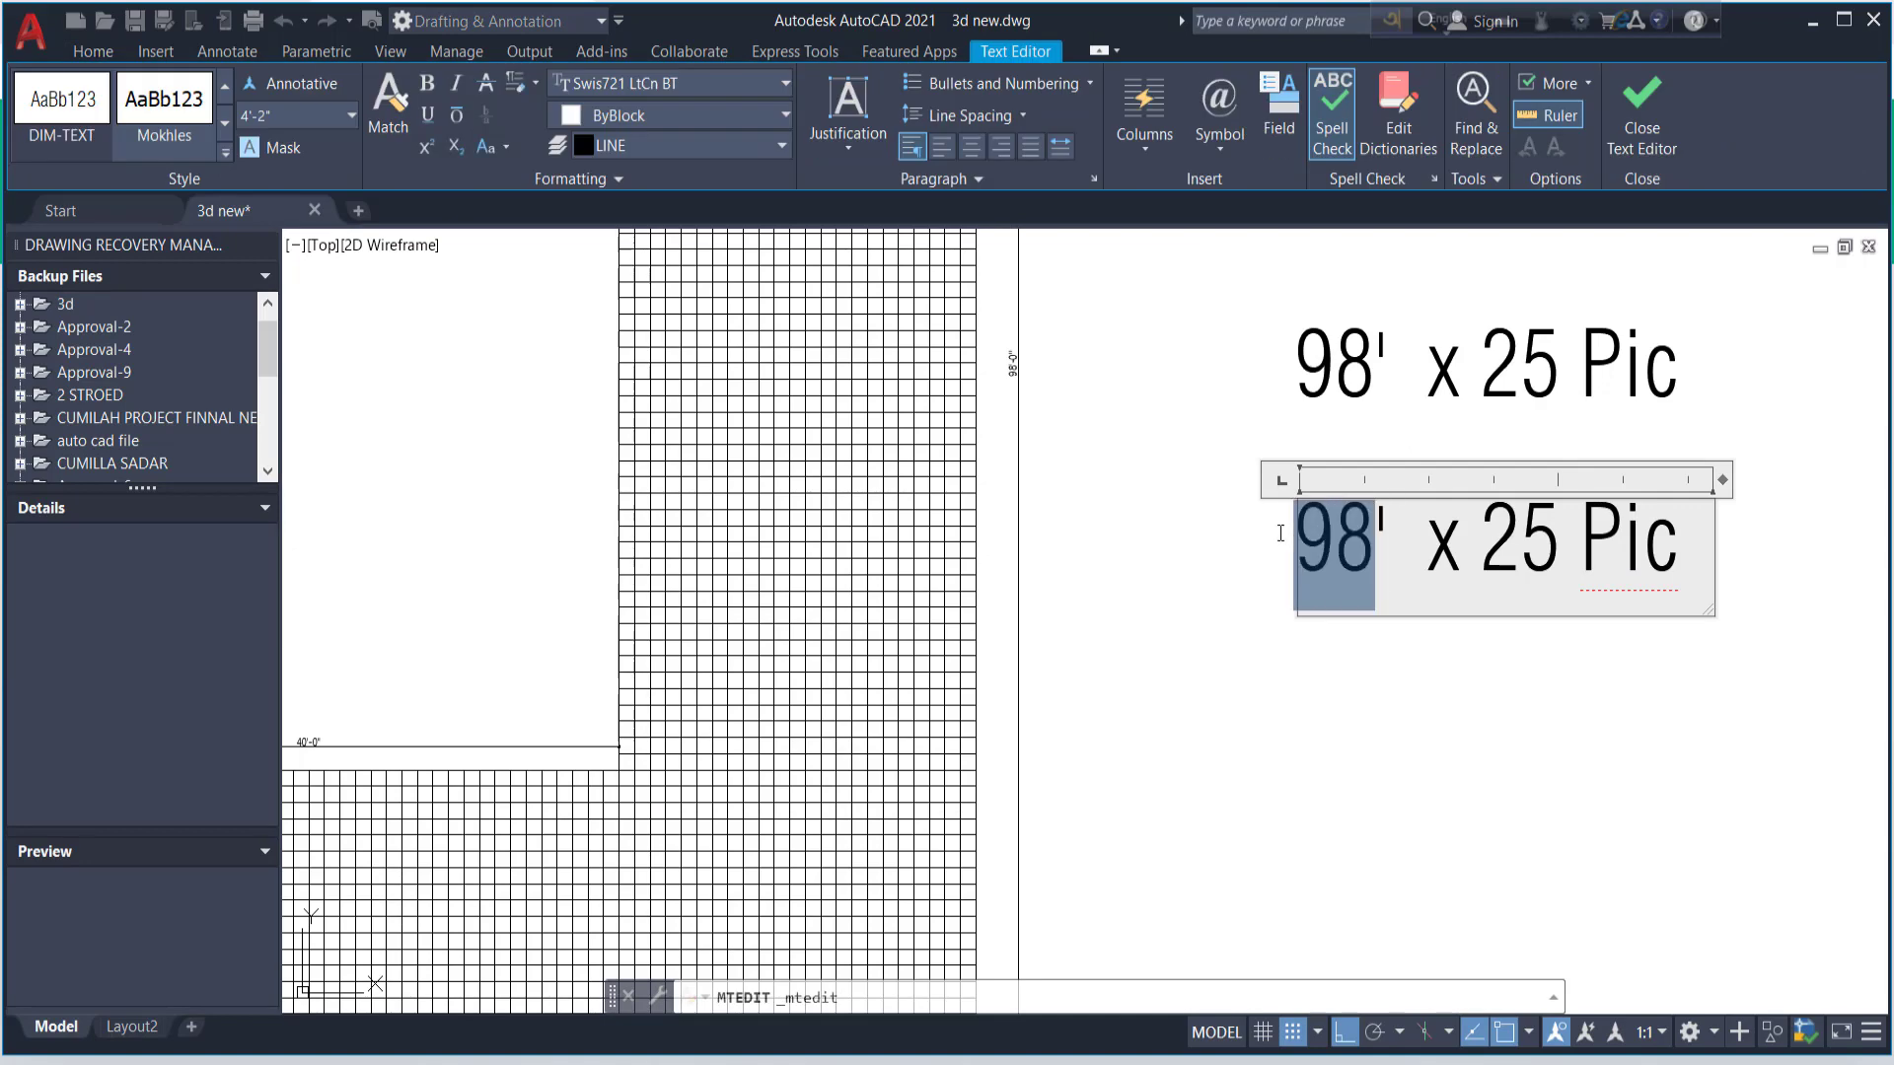
{"action": "type", "text": "40"}
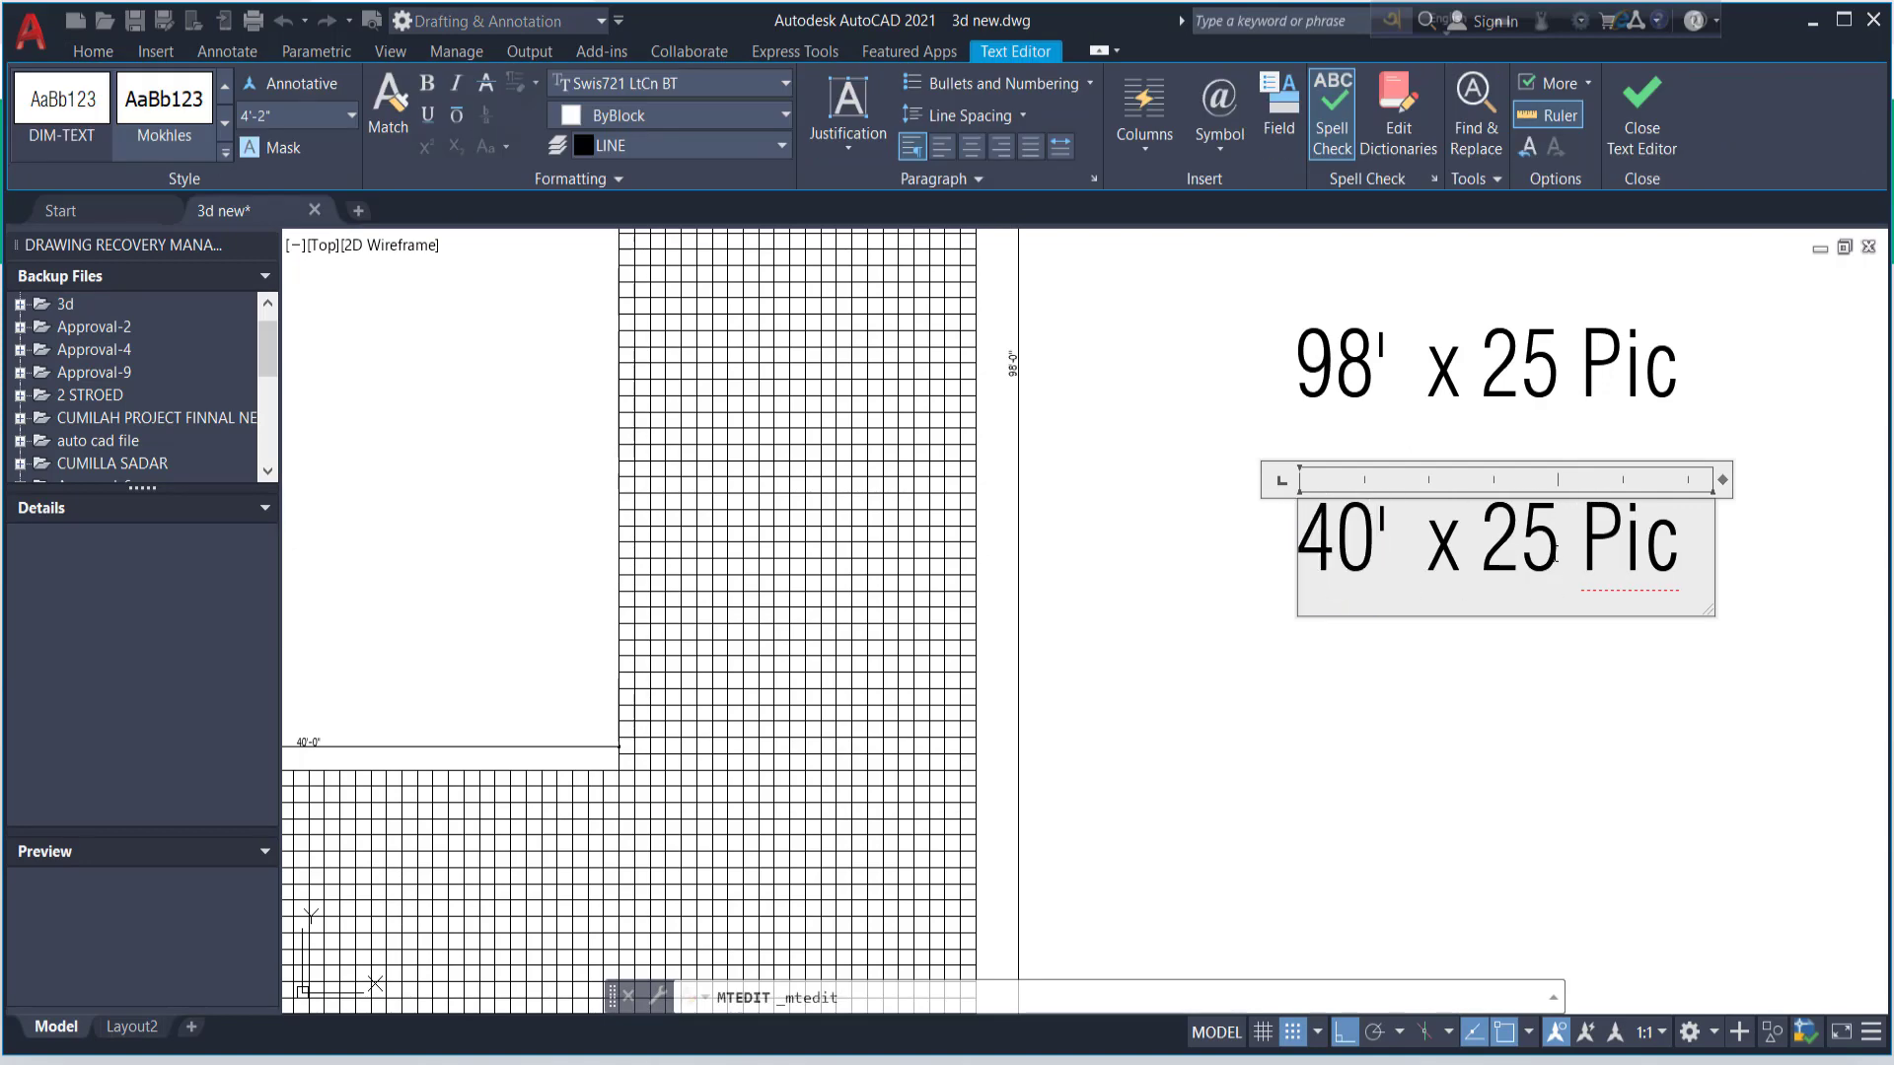
{"action": "left_click_drag", "start_coordinate": [1560, 549], "coordinate": [1537, 549]}
{"action": "type", "text": "6"}
{"action": "key", "text": "Escape"}
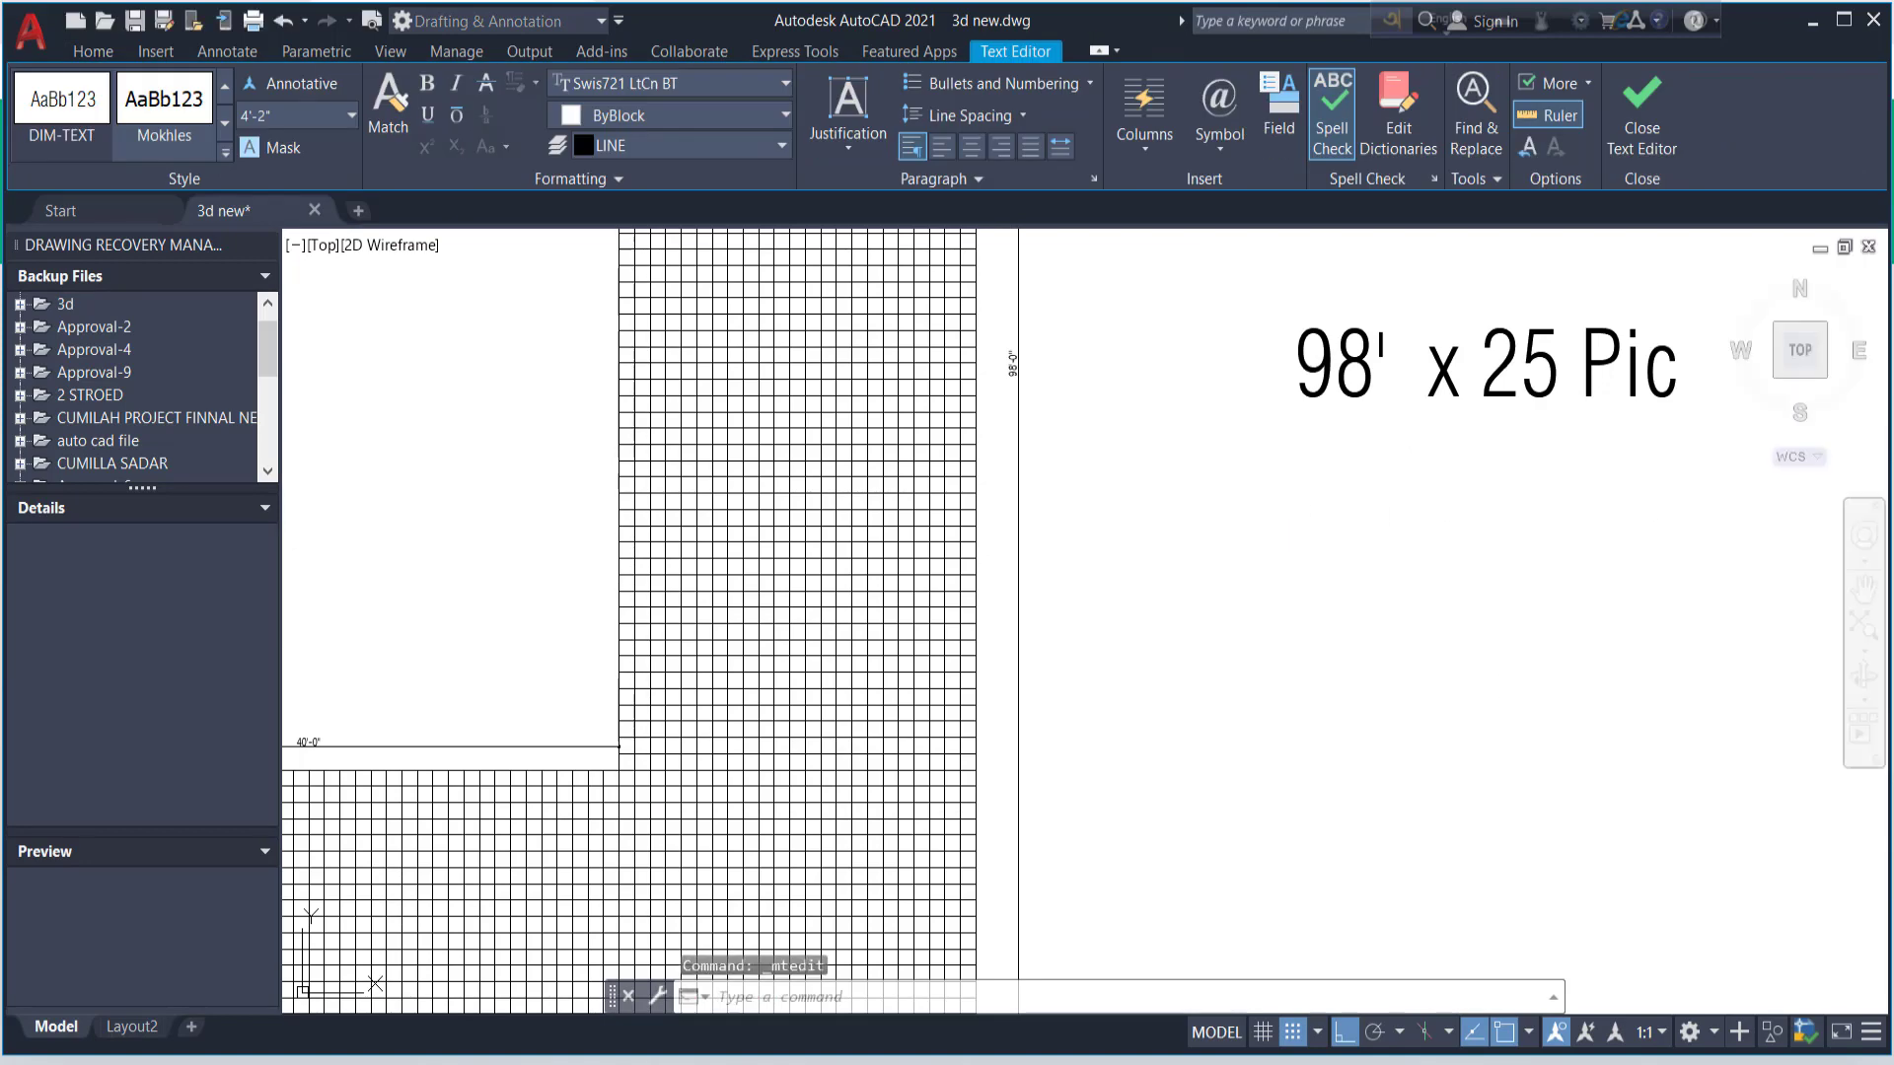
{"action": "scroll", "coordinate": [1293, 537], "scroll_direction": "down", "scroll_amount": 3}
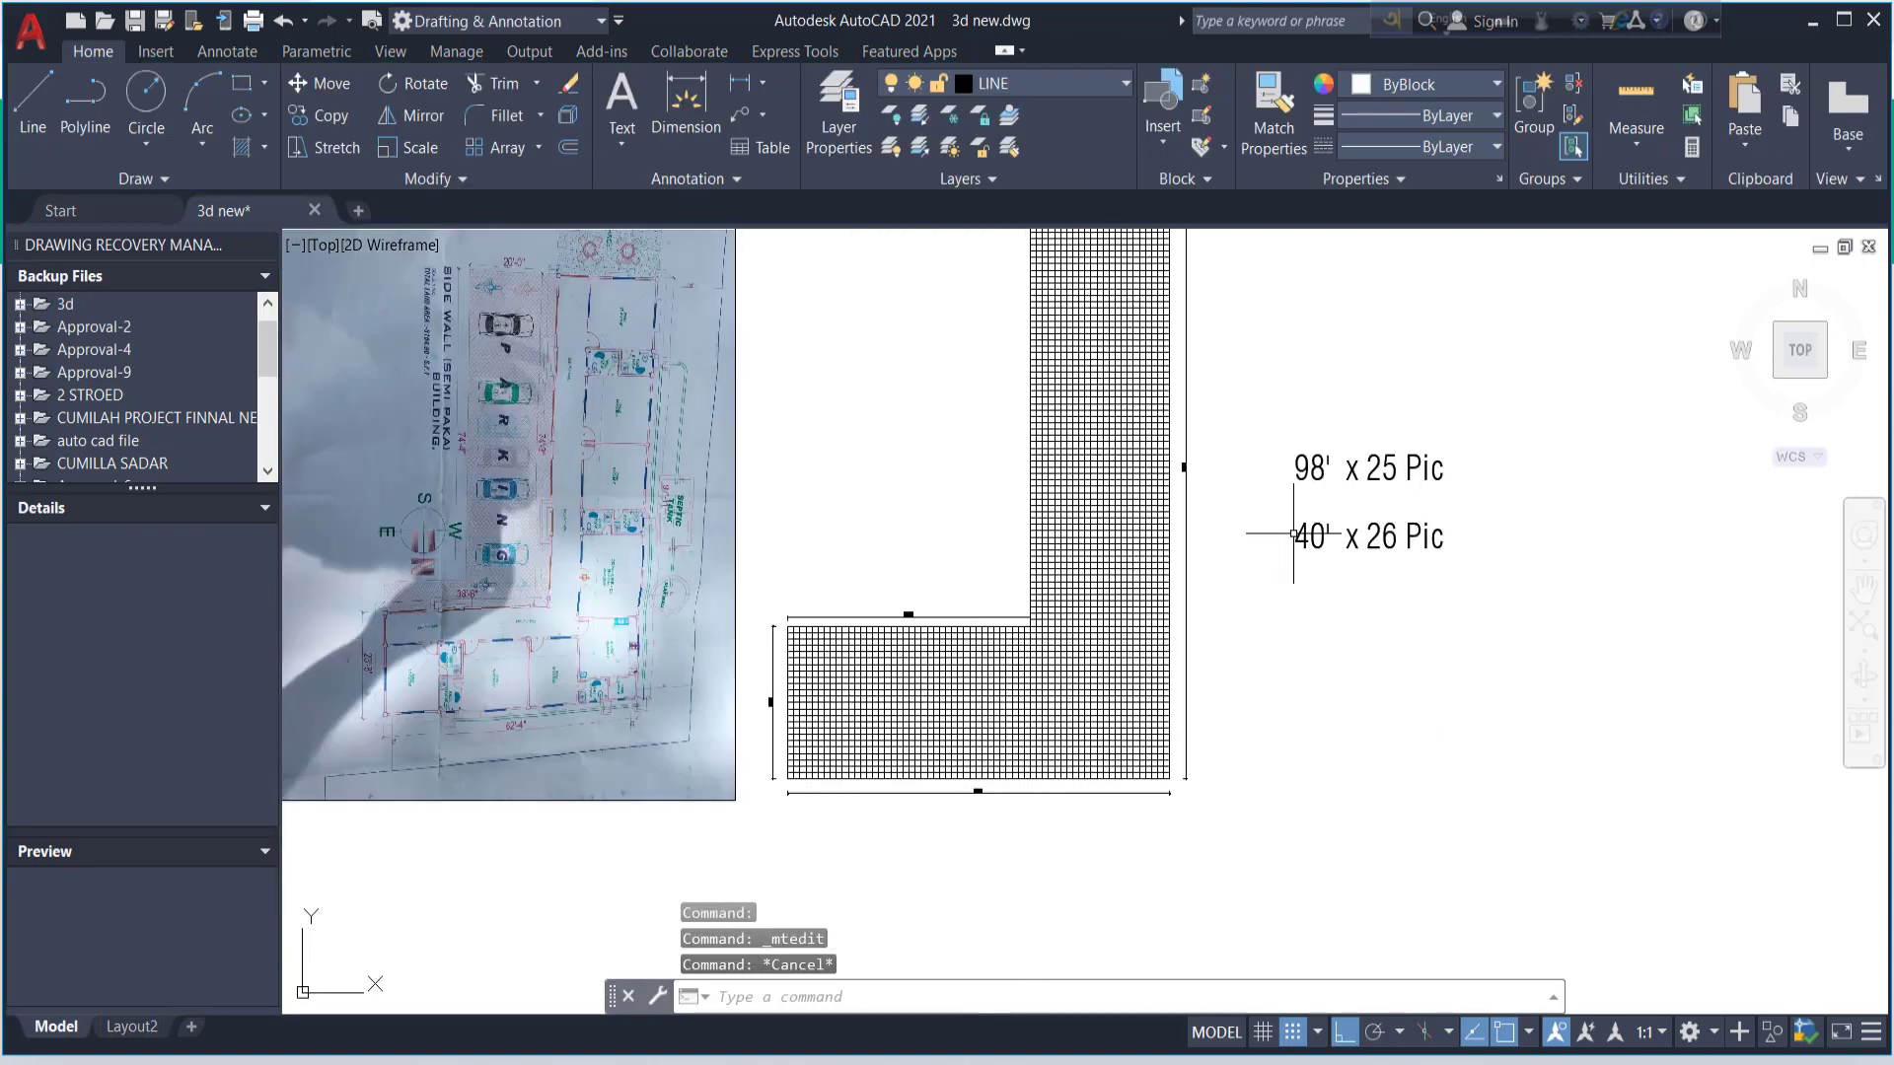
{"action": "left_click", "coordinate": [1302, 538]}
{"action": "scroll", "coordinate": [1319, 623], "scroll_direction": "up", "scroll_amount": 2}
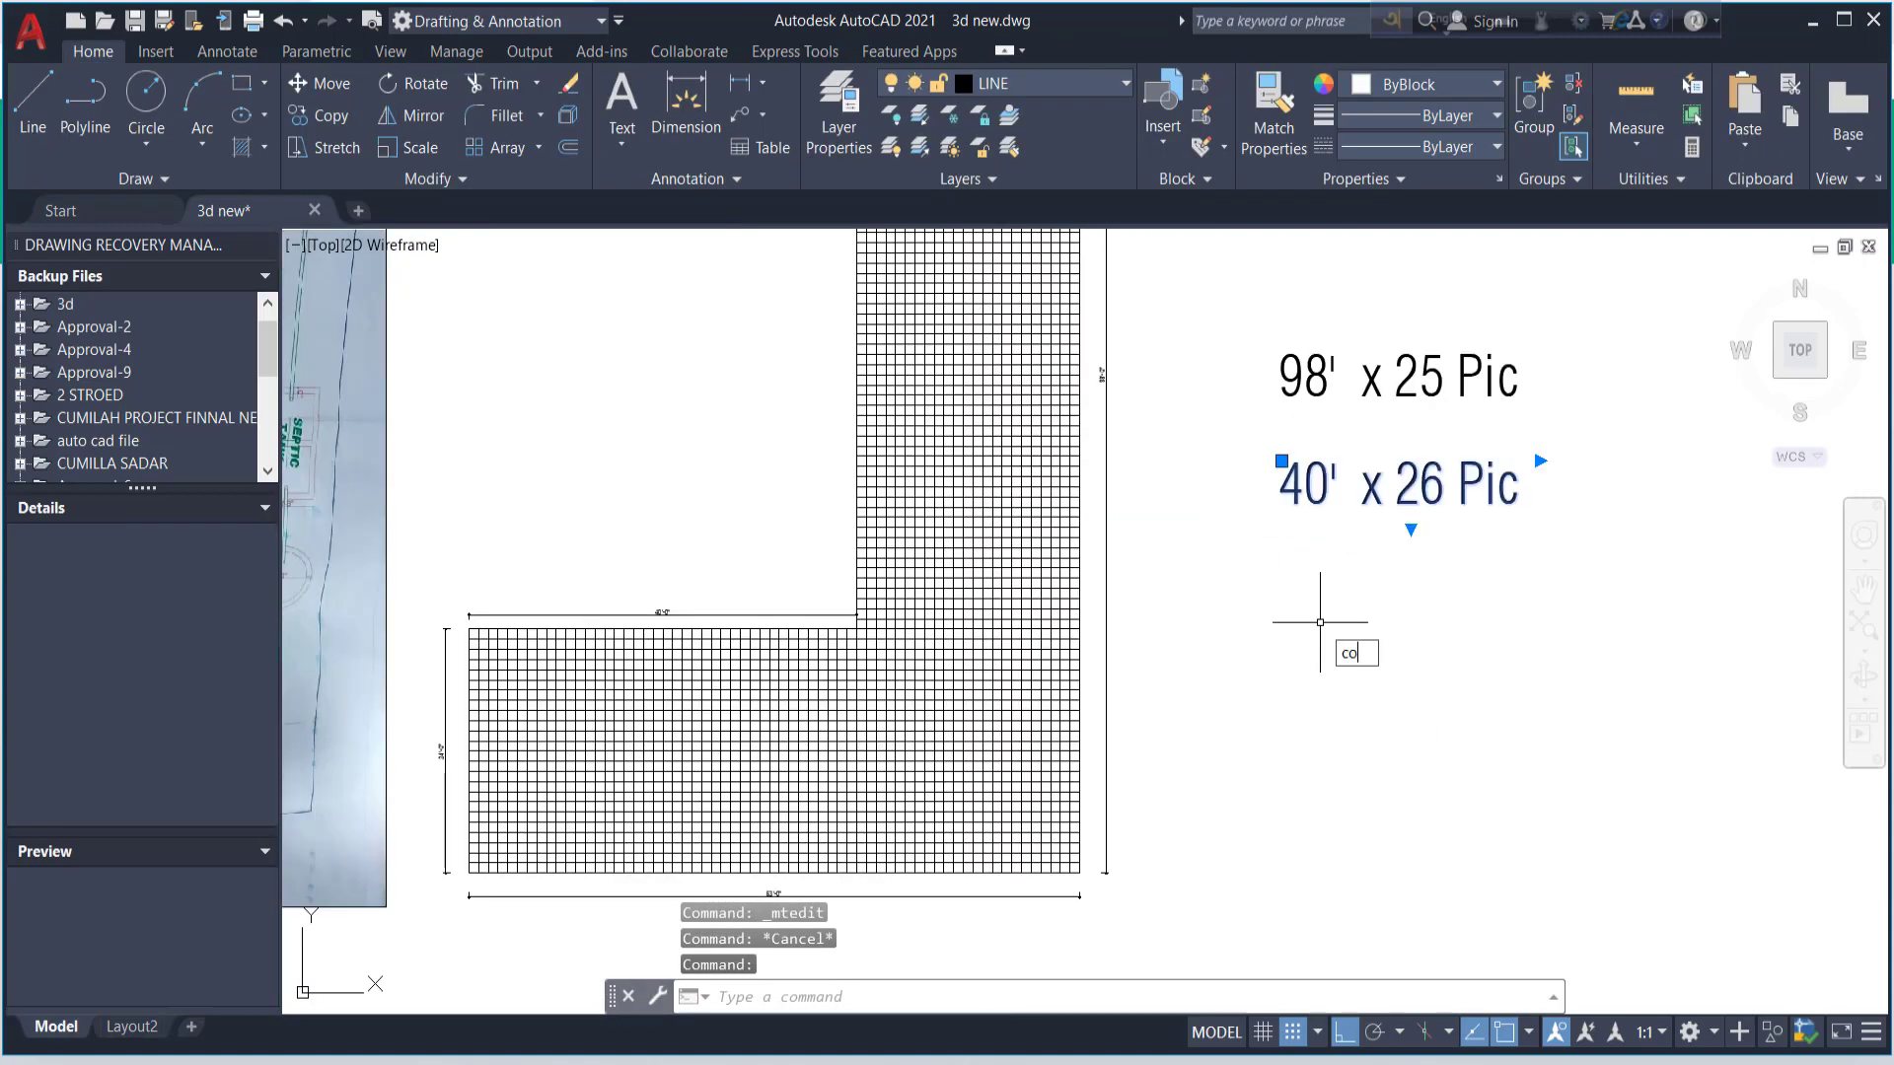
- Copy the 40' x 26 Pic label to a spot just below the original
{"action": "key", "text": "Return"}
{"action": "left_click", "coordinate": [1320, 623]}
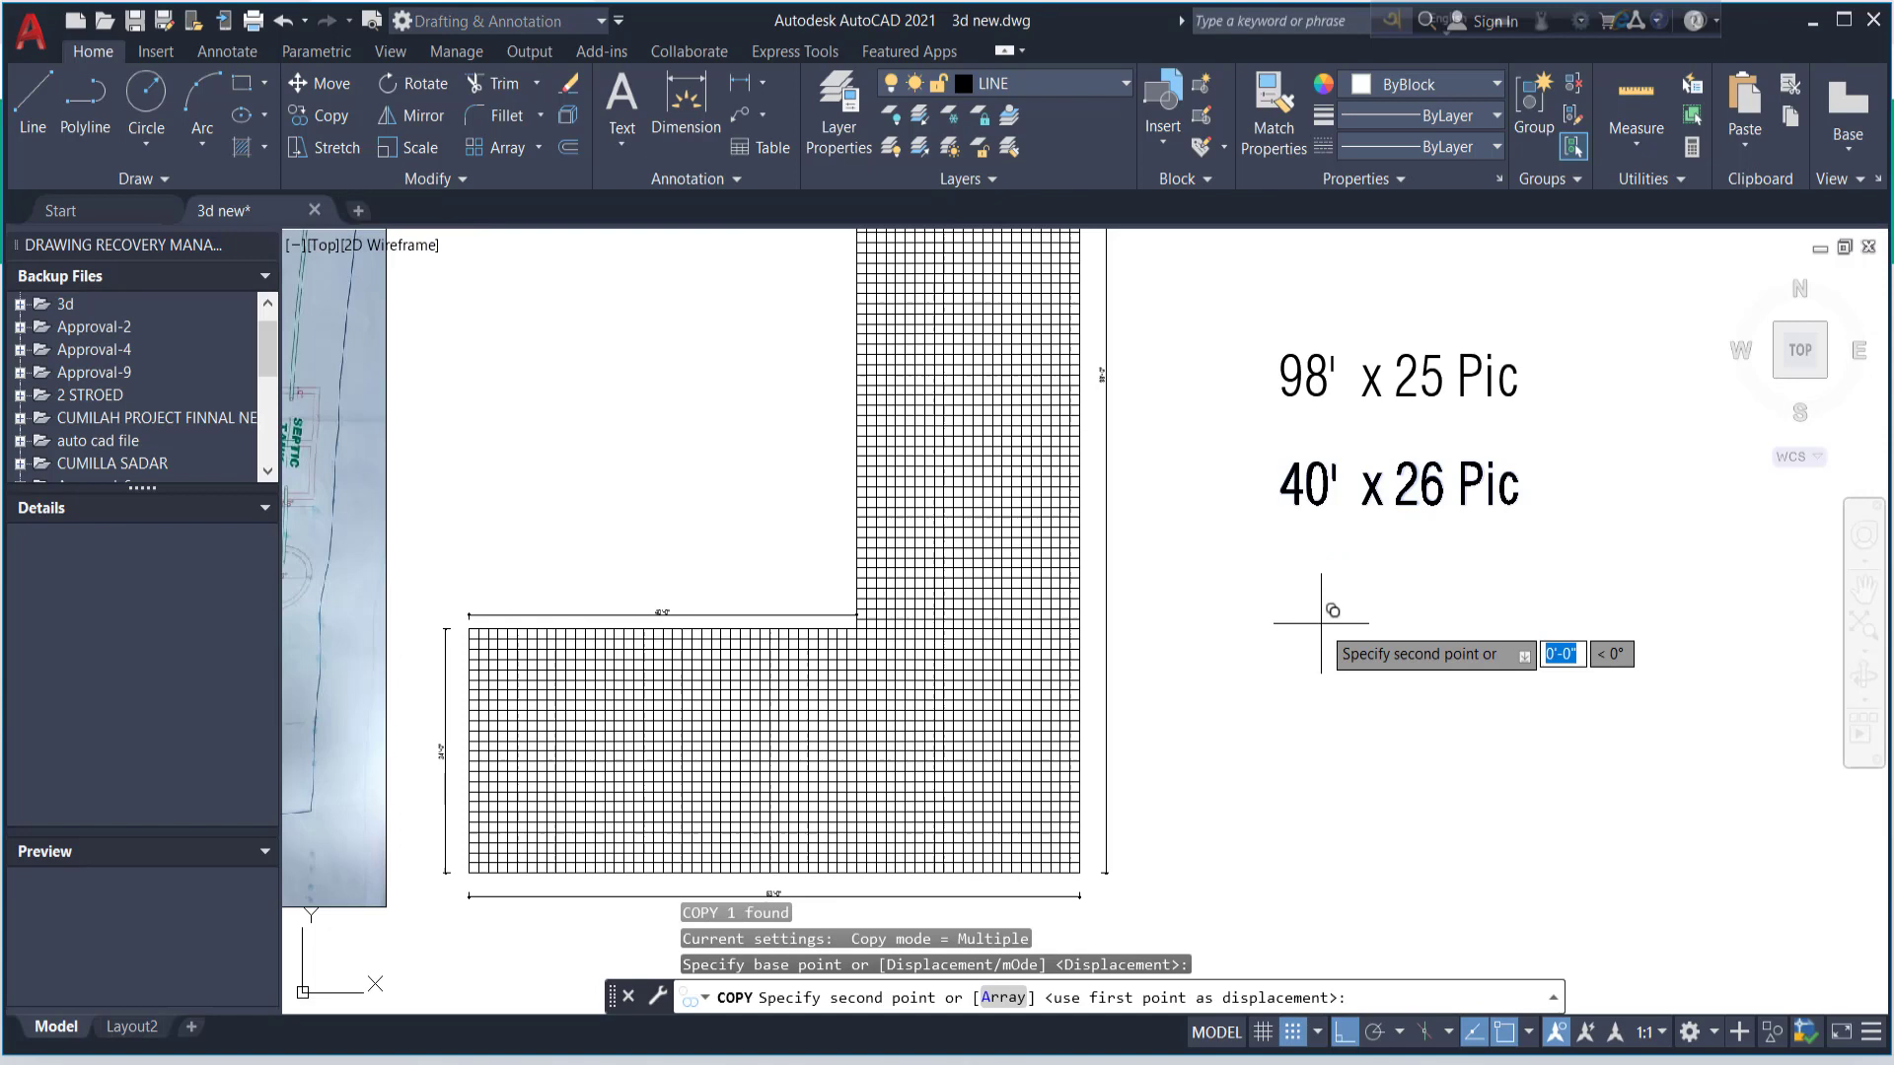
{"action": "left_click", "coordinate": [1316, 726]}
{"action": "key", "text": "Escape"}
{"action": "scroll", "coordinate": [613, 623], "scroll_direction": "up", "scroll_amount": 4}
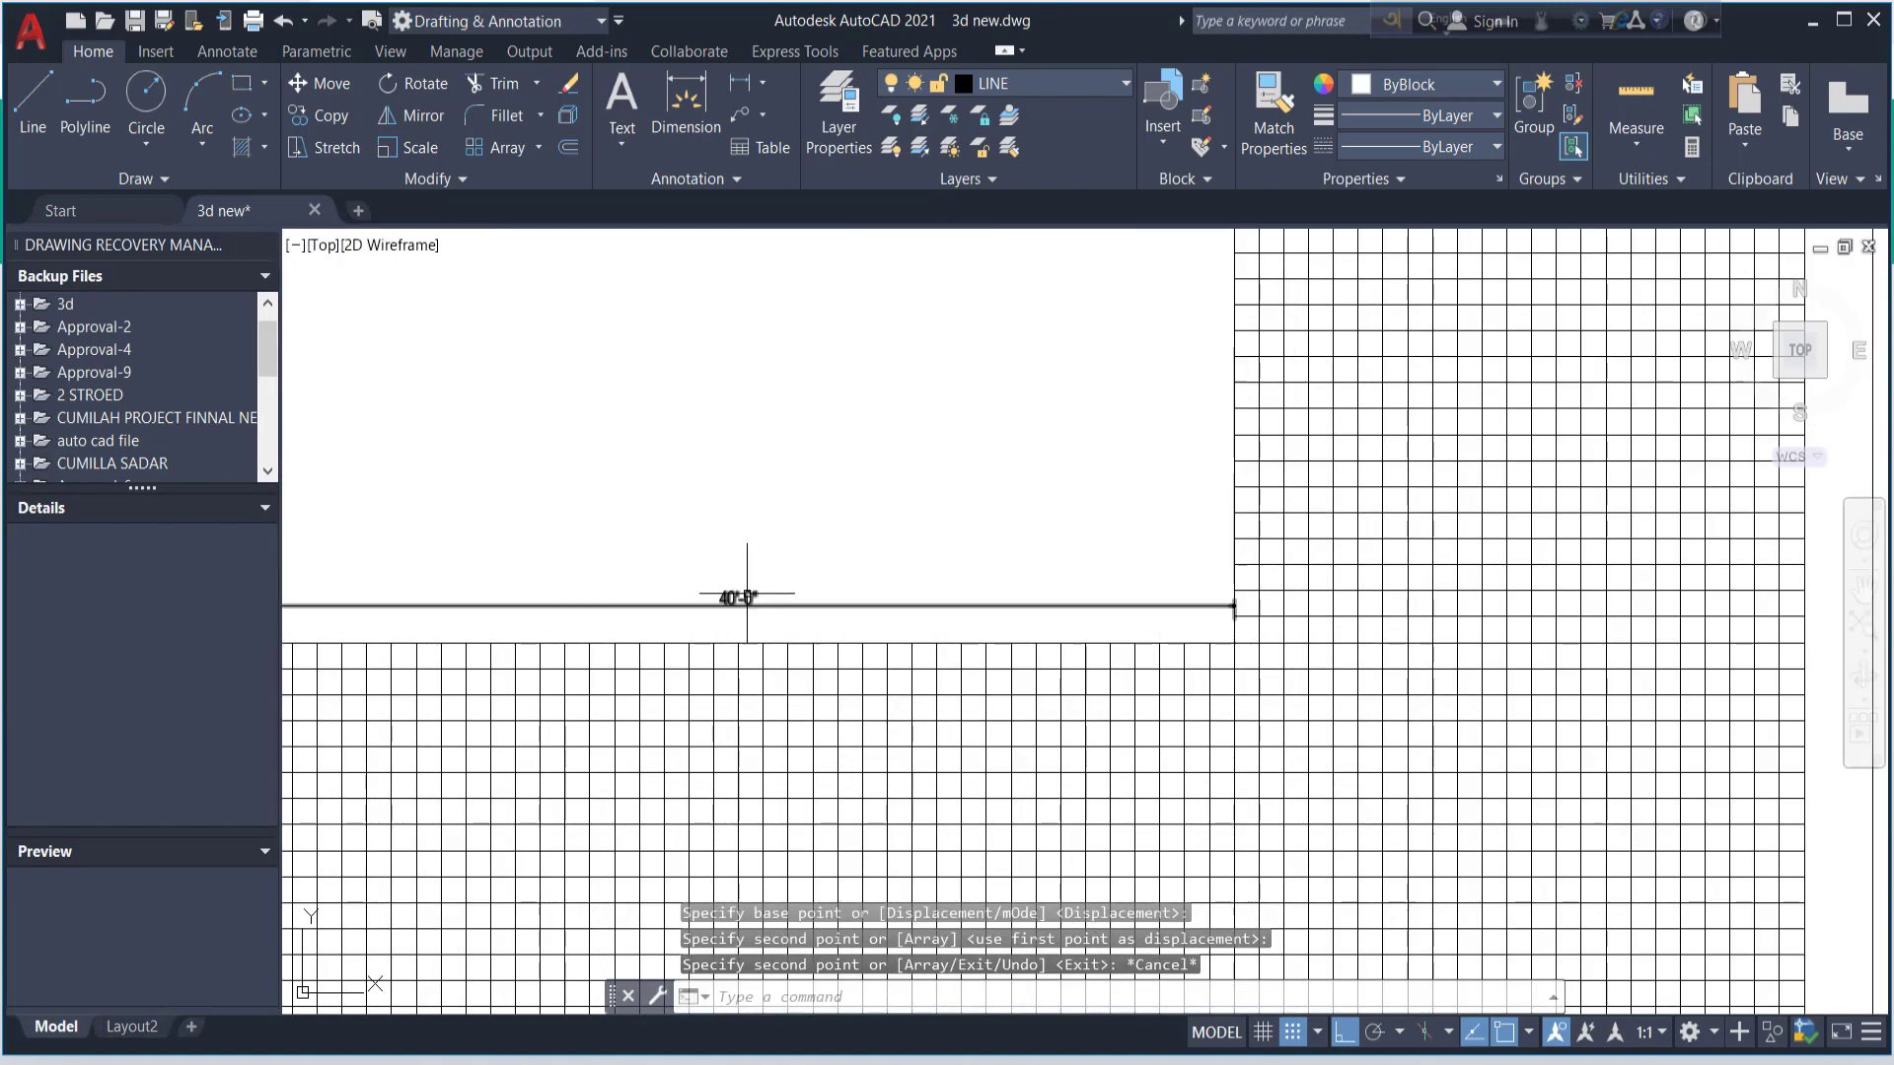
{"action": "scroll", "coordinate": [891, 544], "scroll_direction": "down", "scroll_amount": 4}
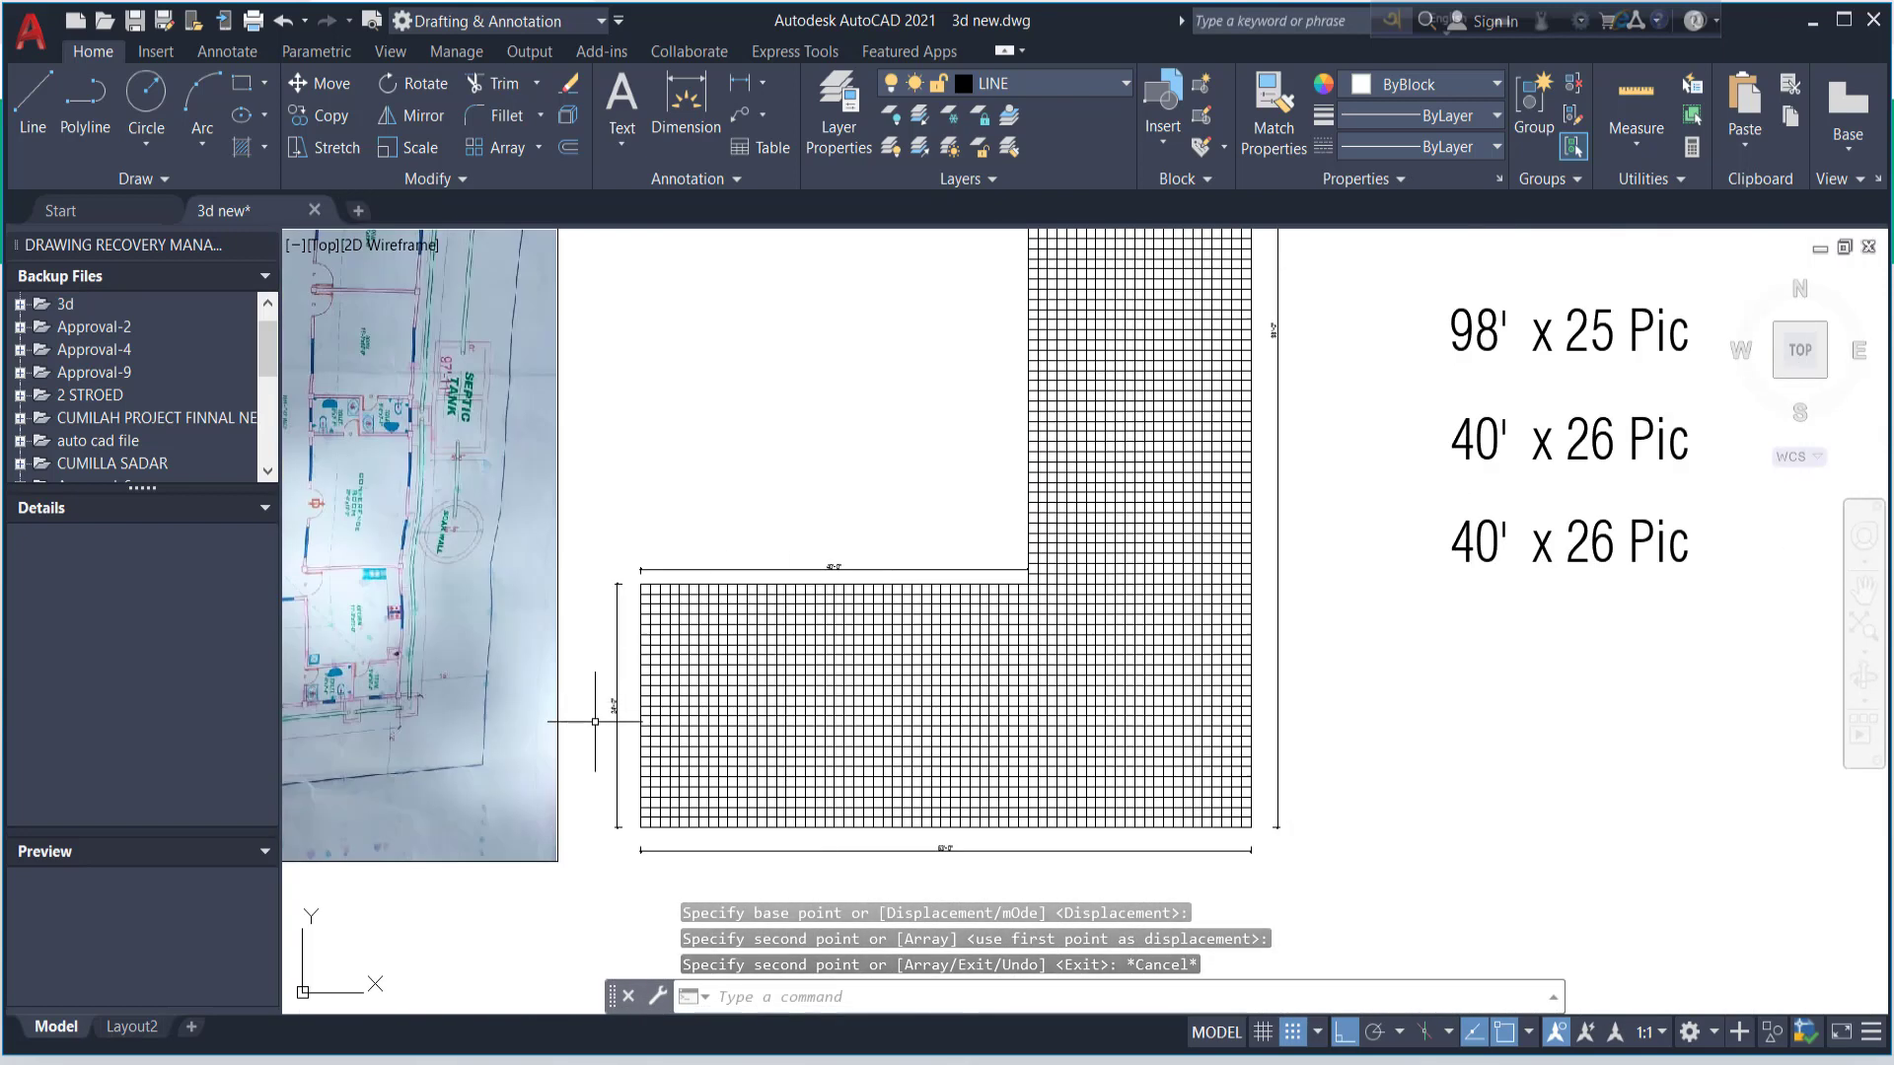
{"action": "scroll", "coordinate": [595, 720], "scroll_direction": "up", "scroll_amount": 2}
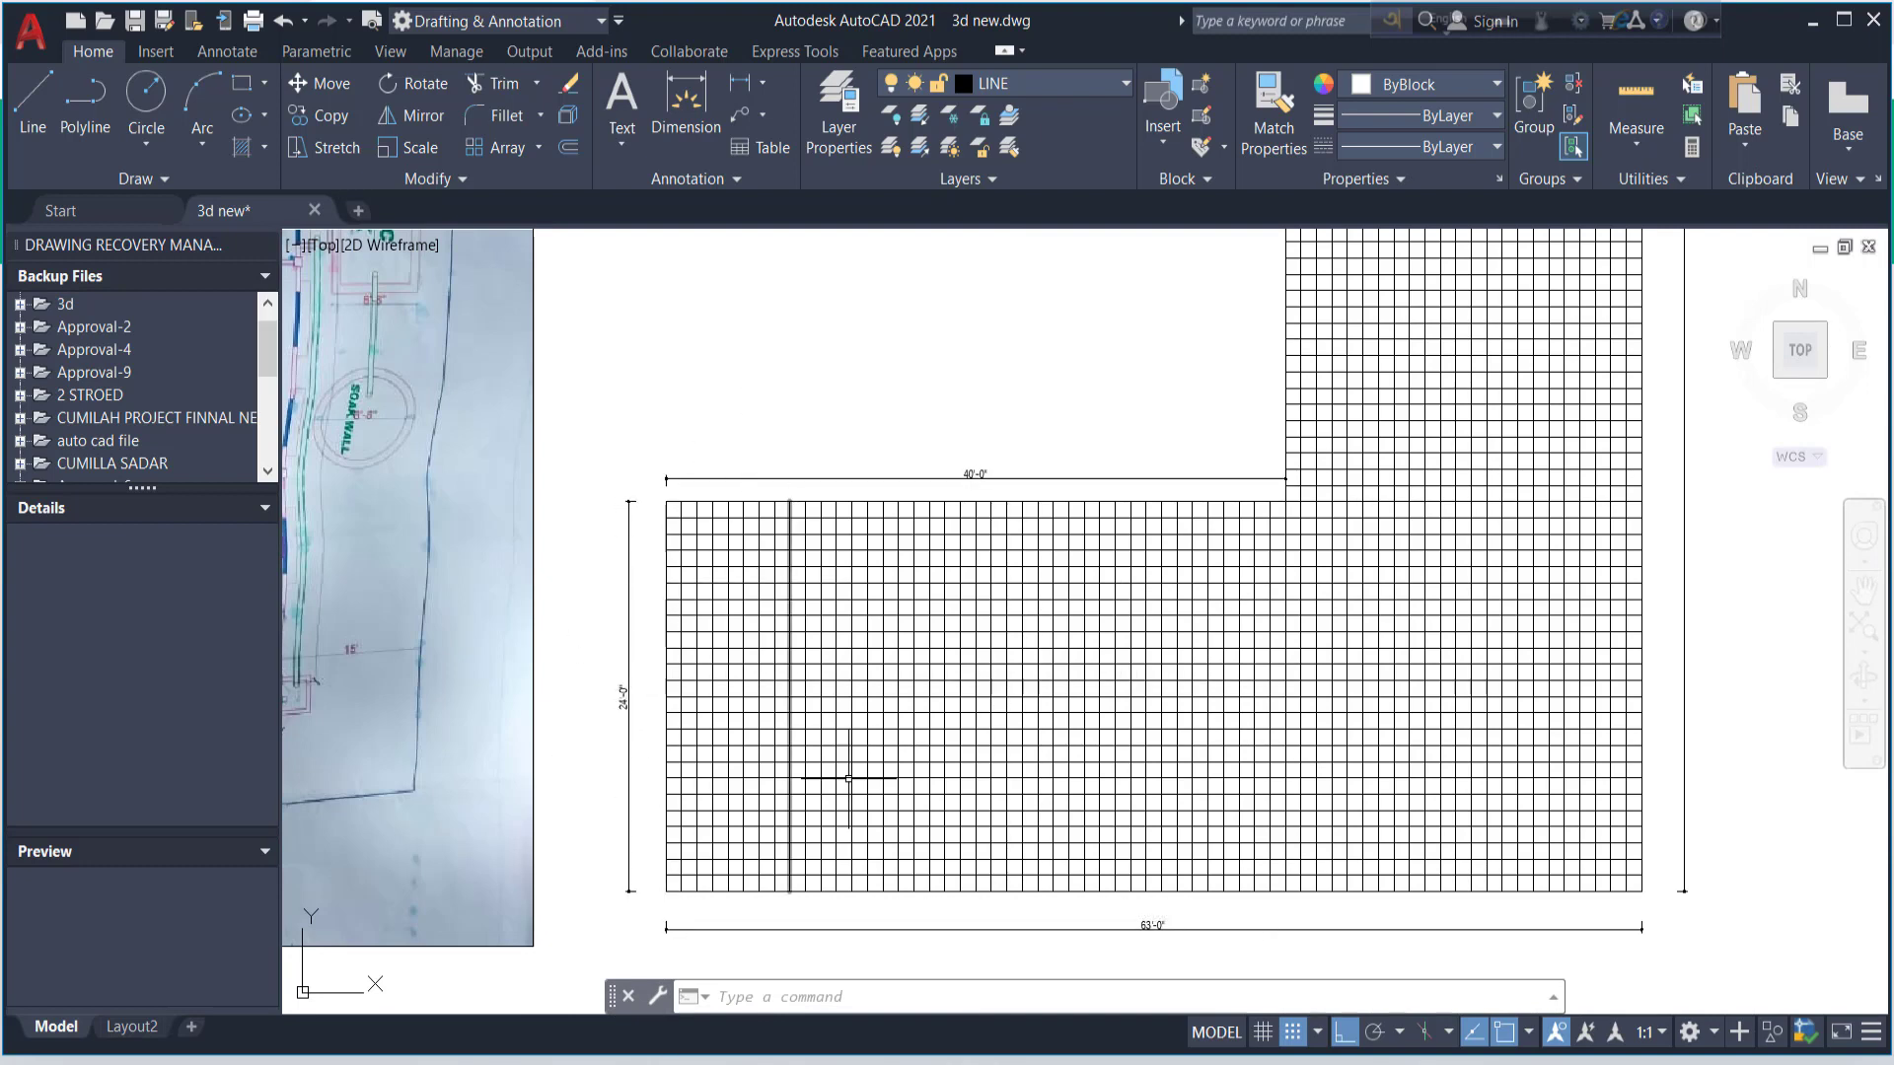
{"action": "scroll", "coordinate": [986, 443], "scroll_direction": "up", "scroll_amount": 2}
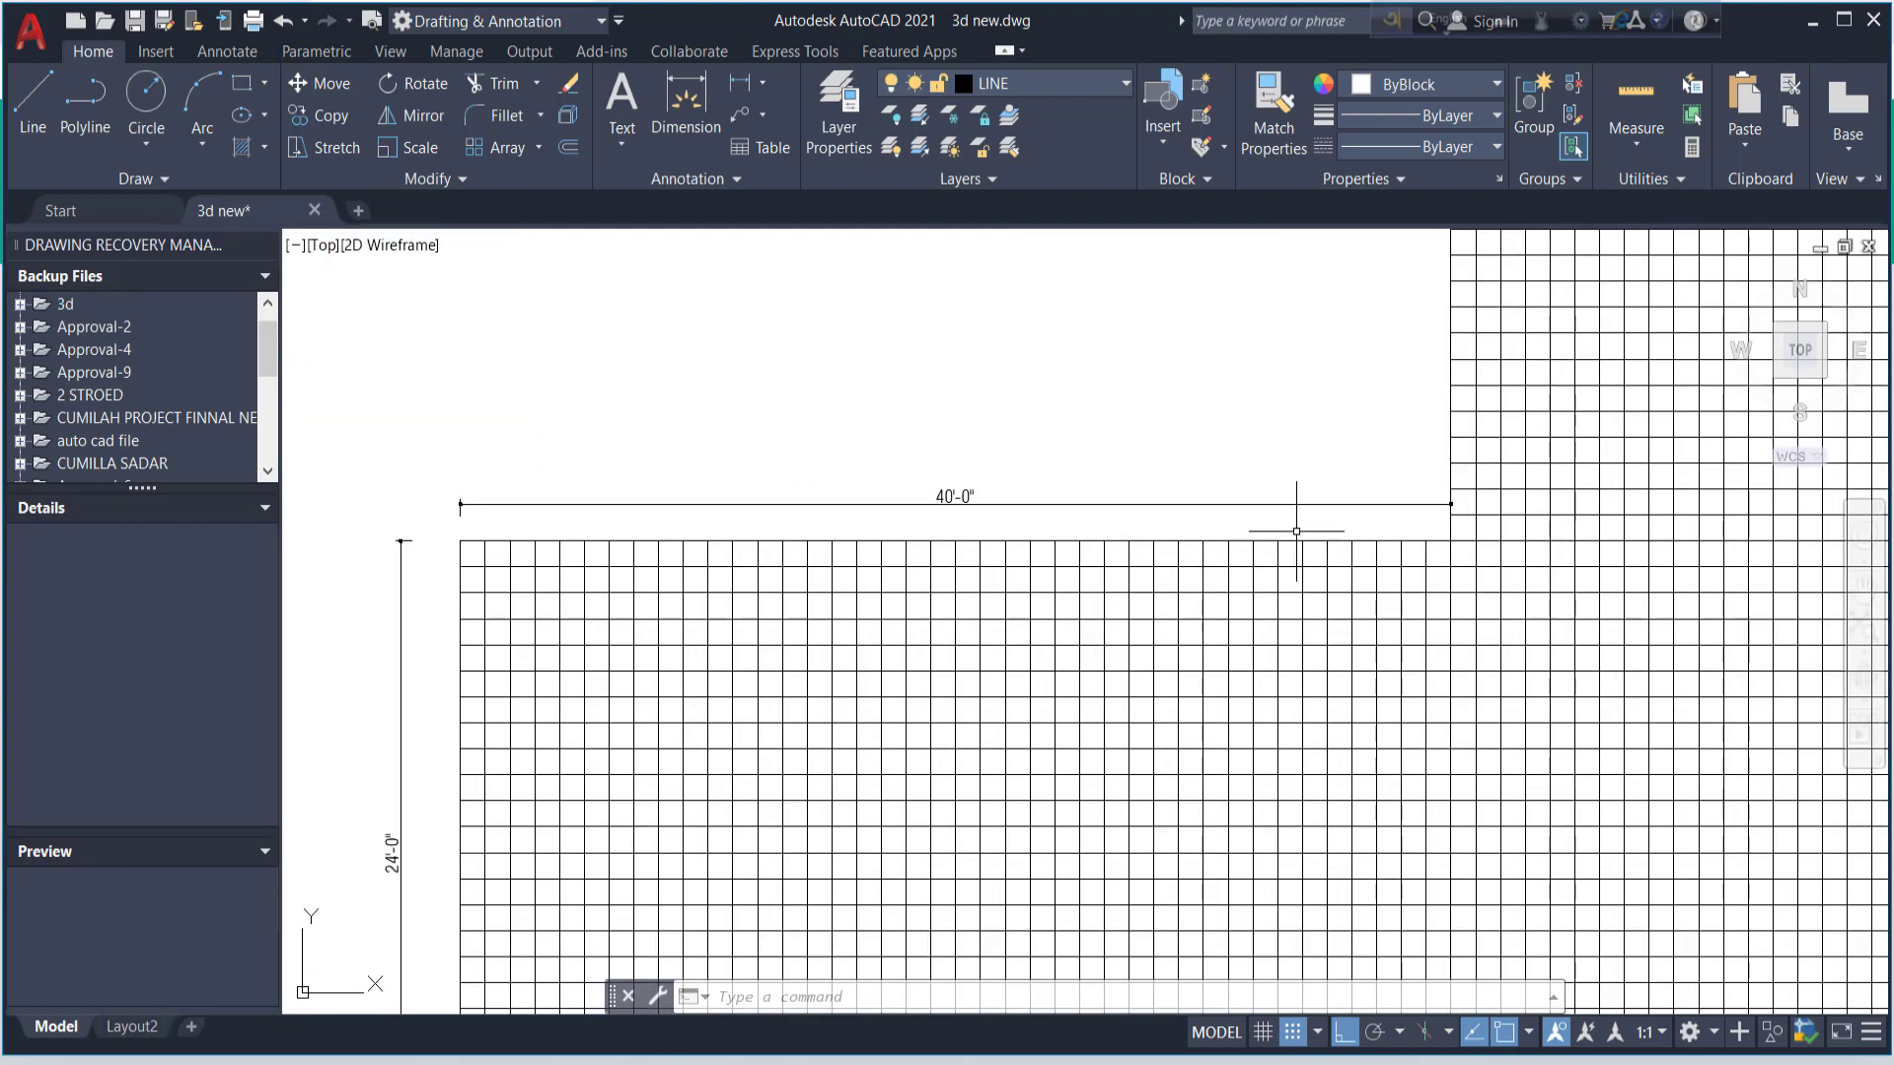
{"action": "scroll", "coordinate": [635, 496], "scroll_direction": "down", "scroll_amount": 2}
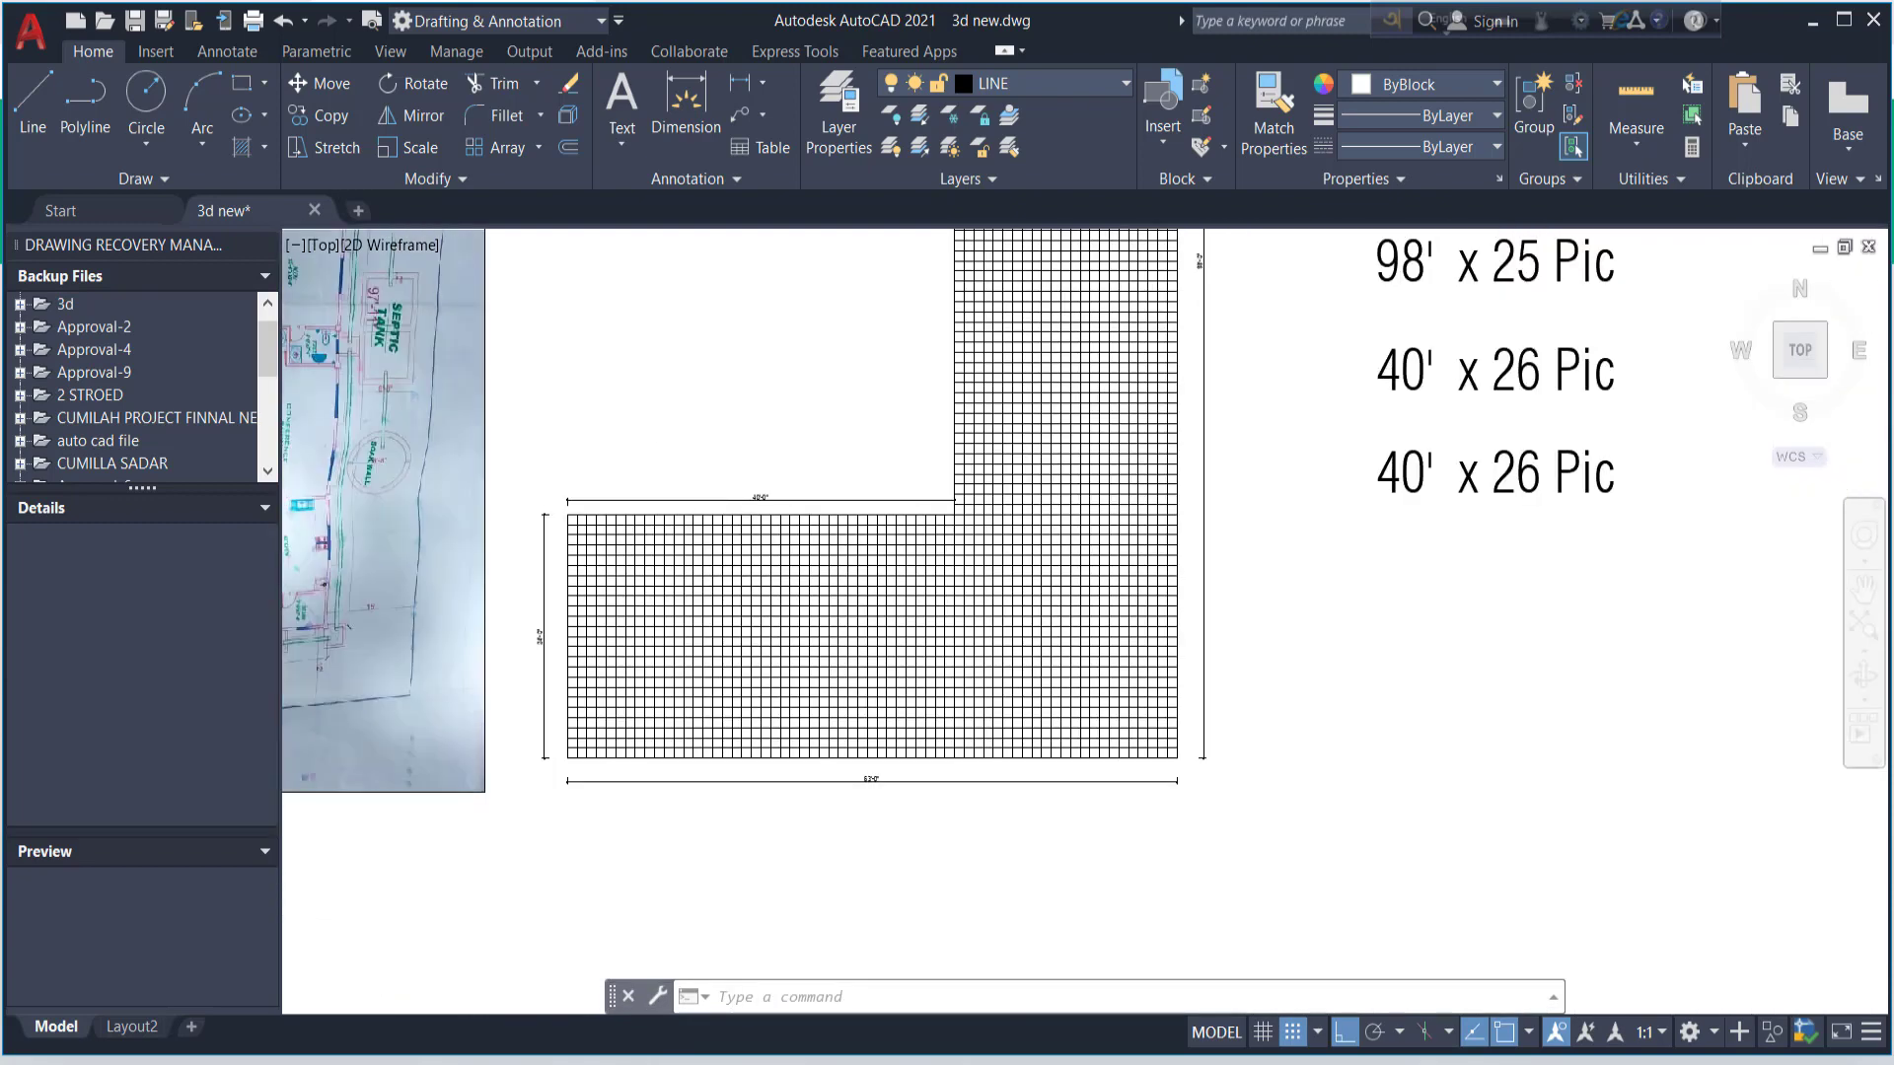
{"action": "scroll", "coordinate": [858, 493], "scroll_direction": "up", "scroll_amount": 2}
{"action": "scroll", "coordinate": [858, 493], "scroll_direction": "down", "scroll_amount": 3}
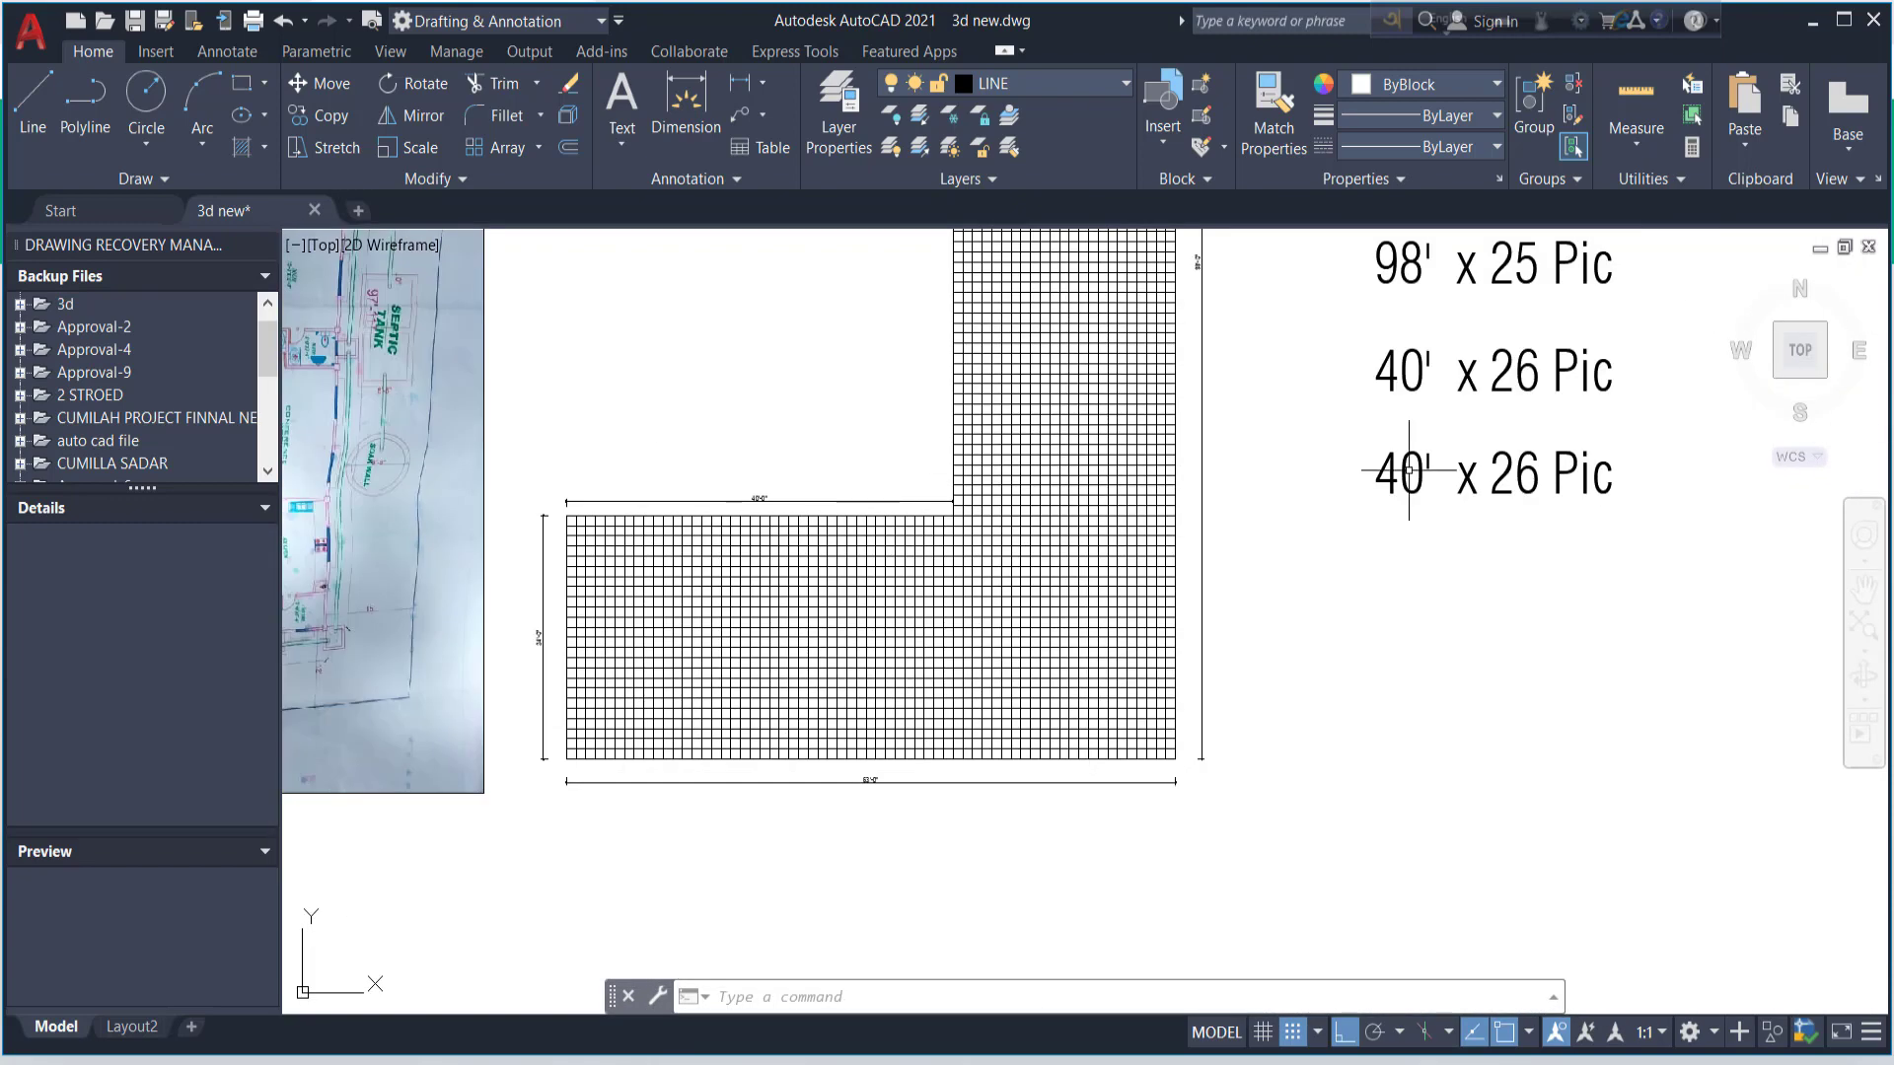
{"action": "scroll", "coordinate": [1467, 473], "scroll_direction": "up", "scroll_amount": 3}
- Edit the copied label so it reads 24' x 42 Pic
{"action": "left_click", "coordinate": [1468, 486]}
{"action": "scroll", "coordinate": [1467, 487], "scroll_direction": "up", "scroll_amount": 2}
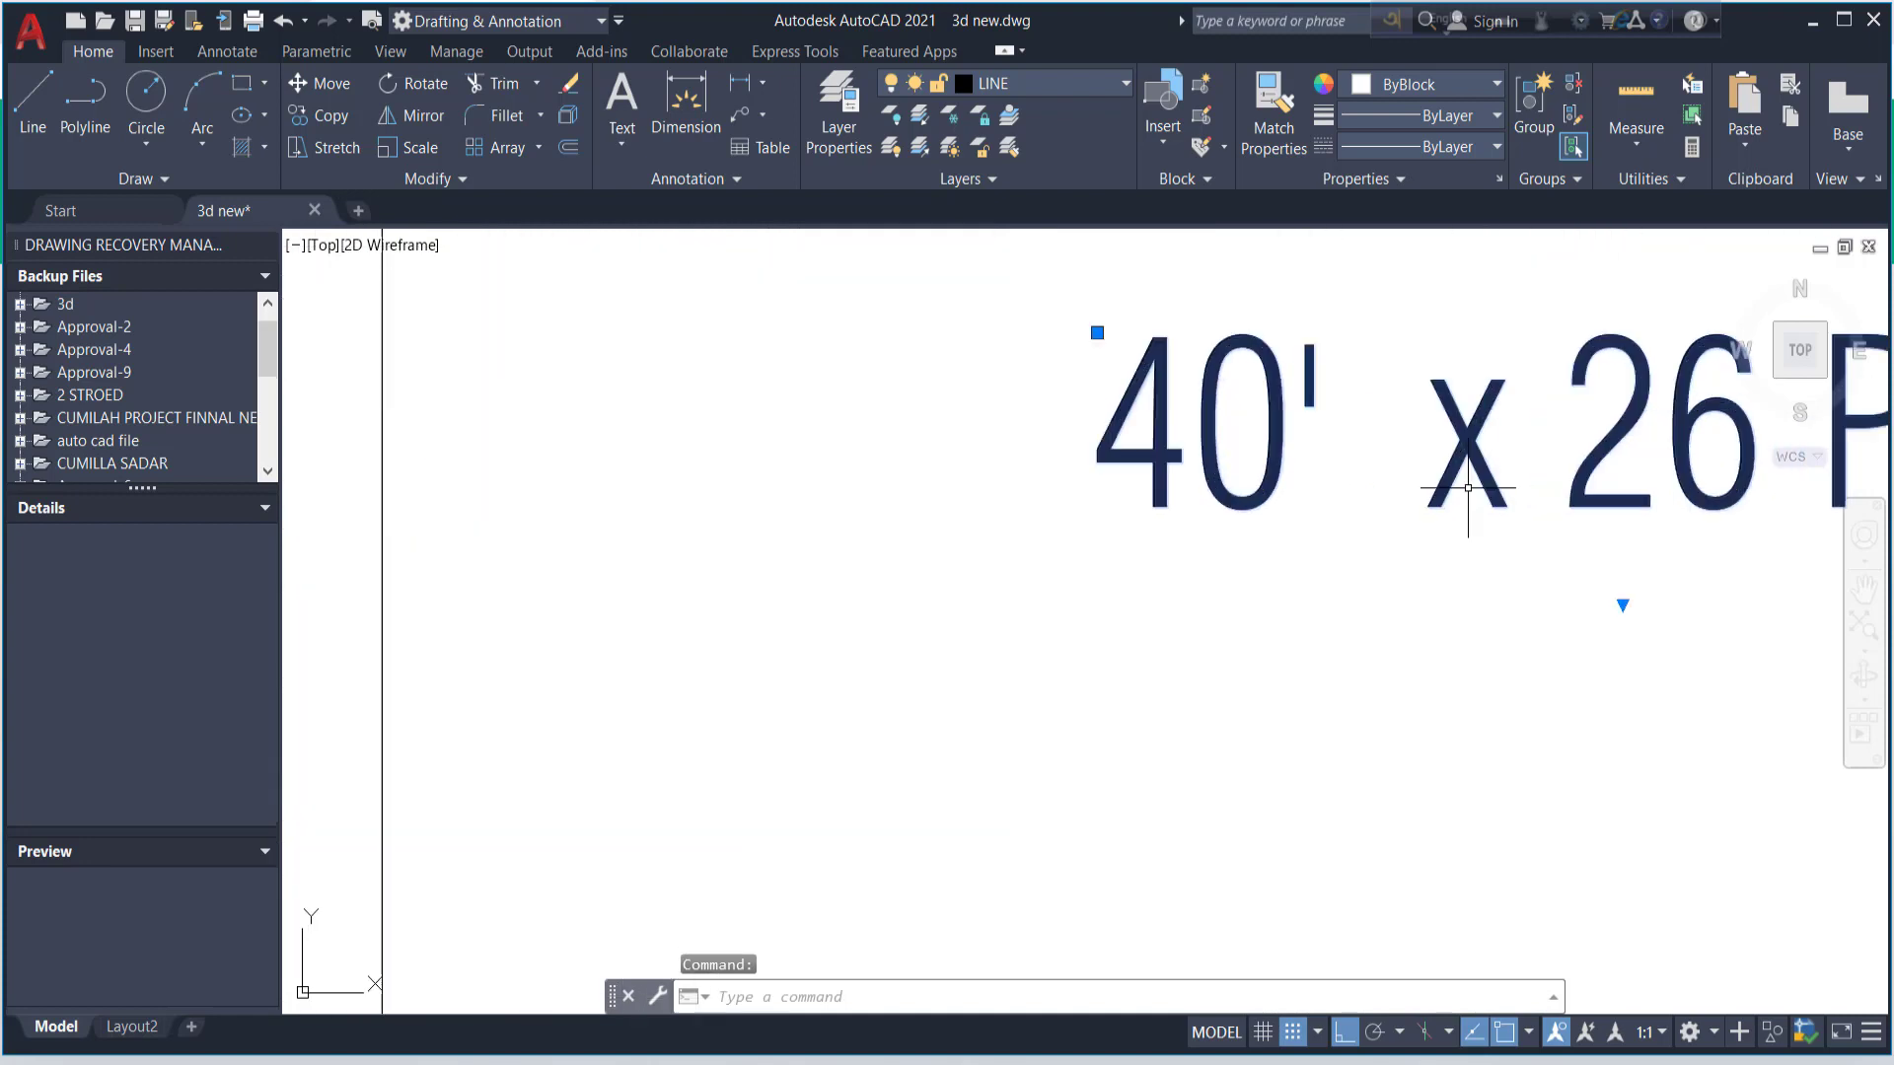
{"action": "left_click", "coordinate": [1223, 425]}
{"action": "scroll", "coordinate": [1219, 432], "scroll_direction": "down", "scroll_amount": 2}
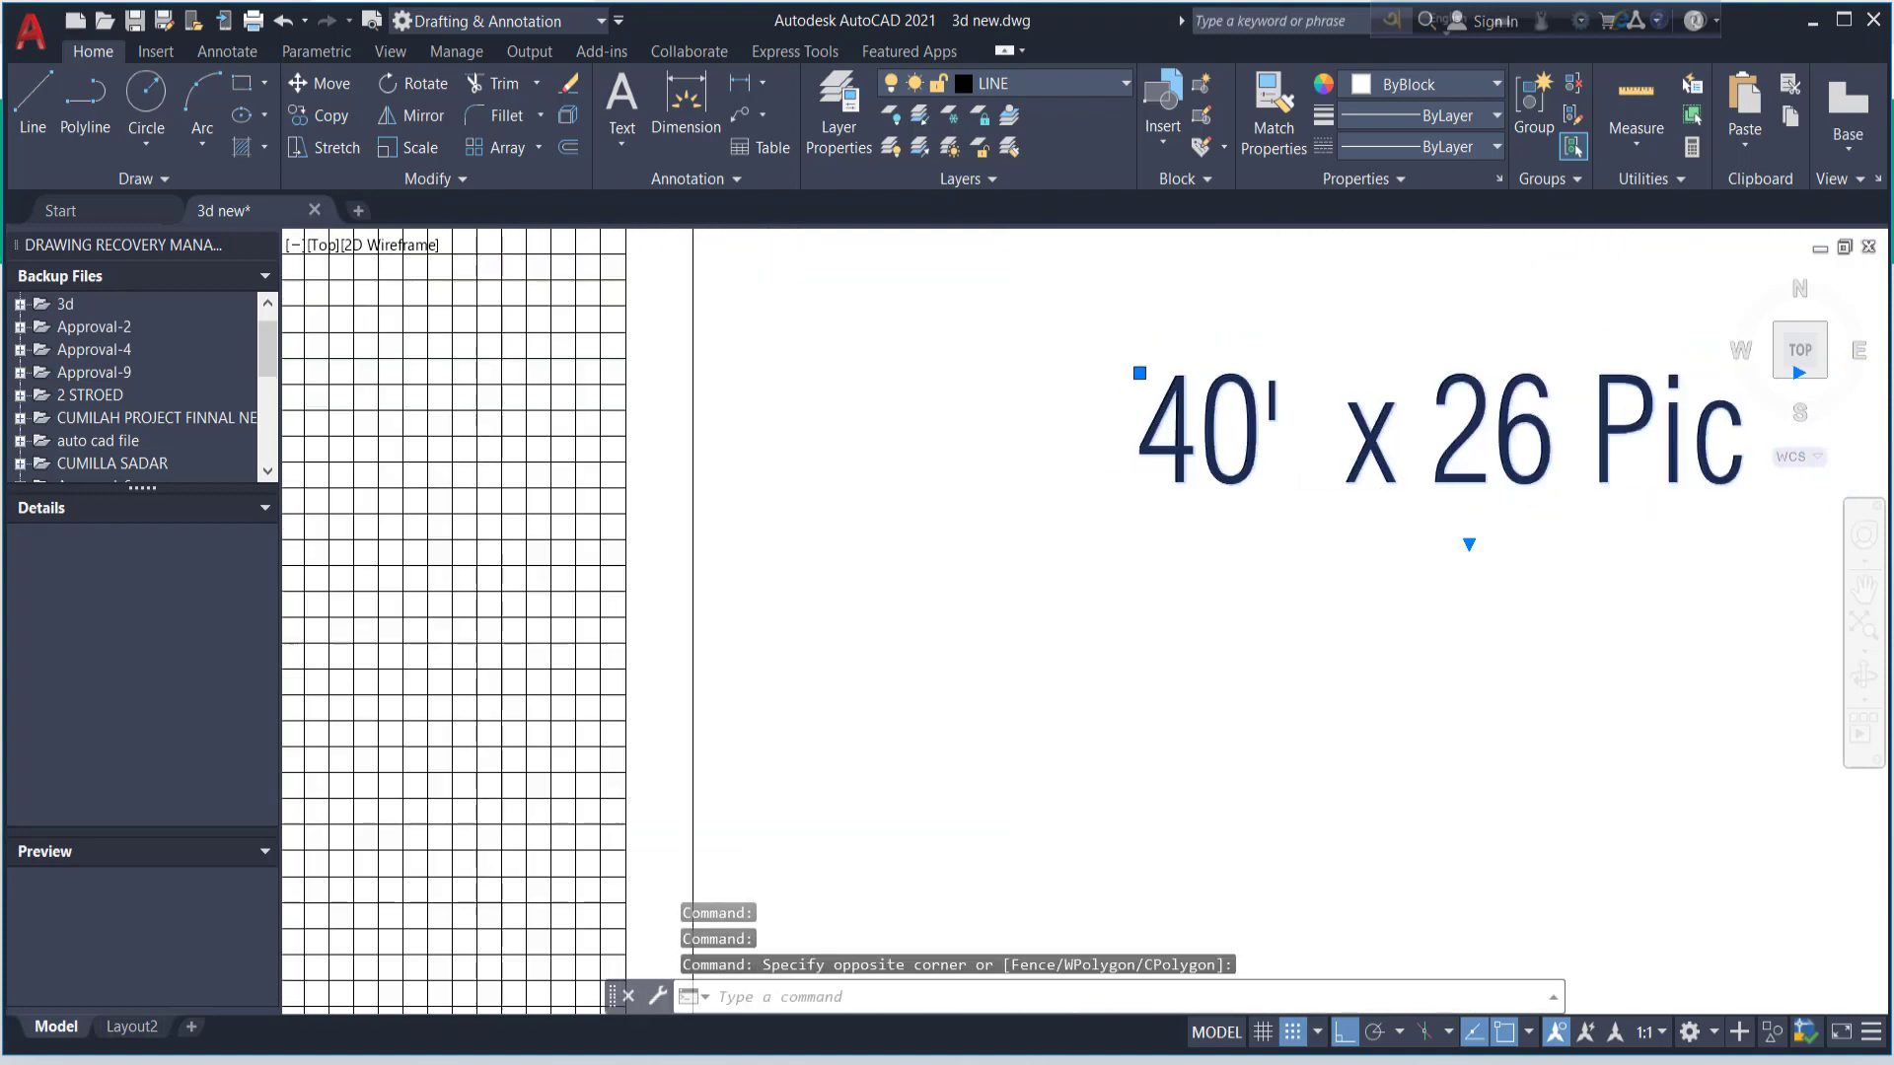
{"action": "scroll", "coordinate": [1211, 437], "scroll_direction": "down", "scroll_amount": 2}
{"action": "double_click", "coordinate": [1233, 438]}
{"action": "scroll", "coordinate": [1214, 446], "scroll_direction": "up", "scroll_amount": 1}
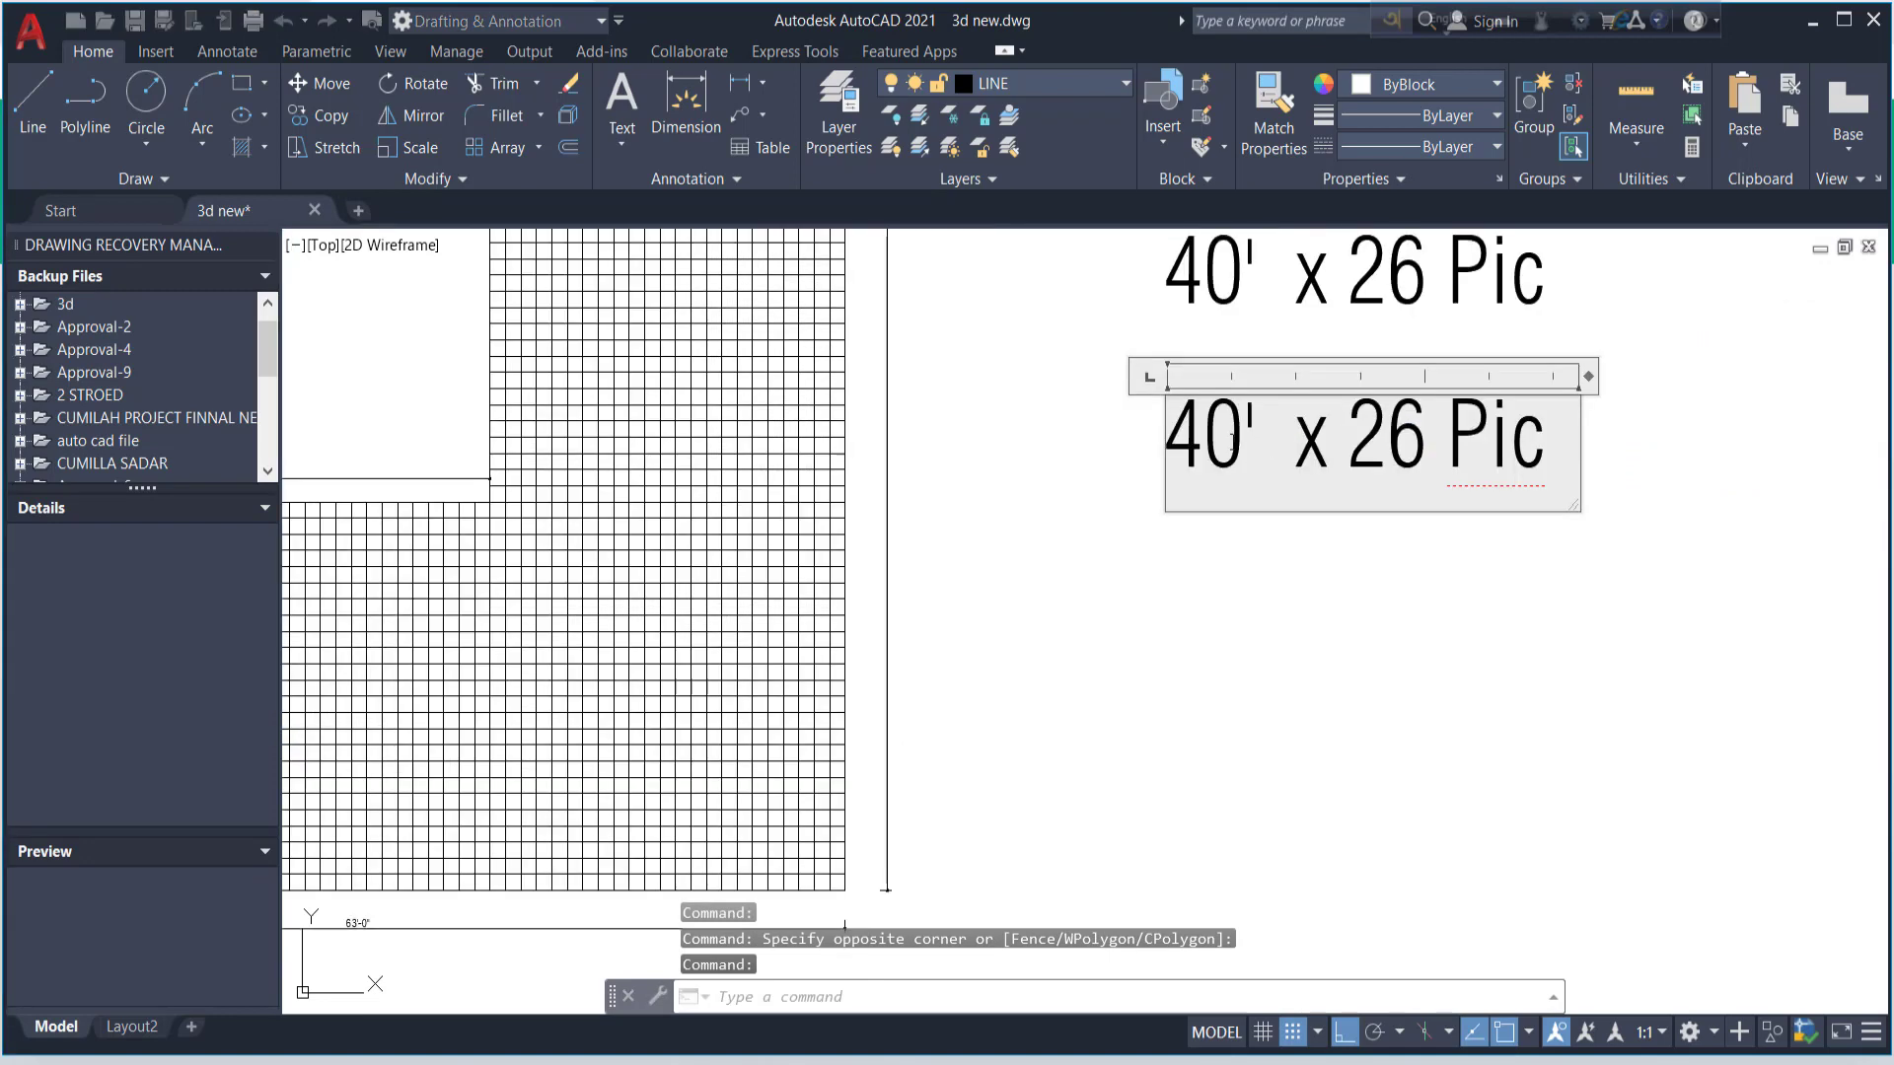
{"action": "left_click_drag", "start_coordinate": [1245, 464], "coordinate": [1130, 435]}
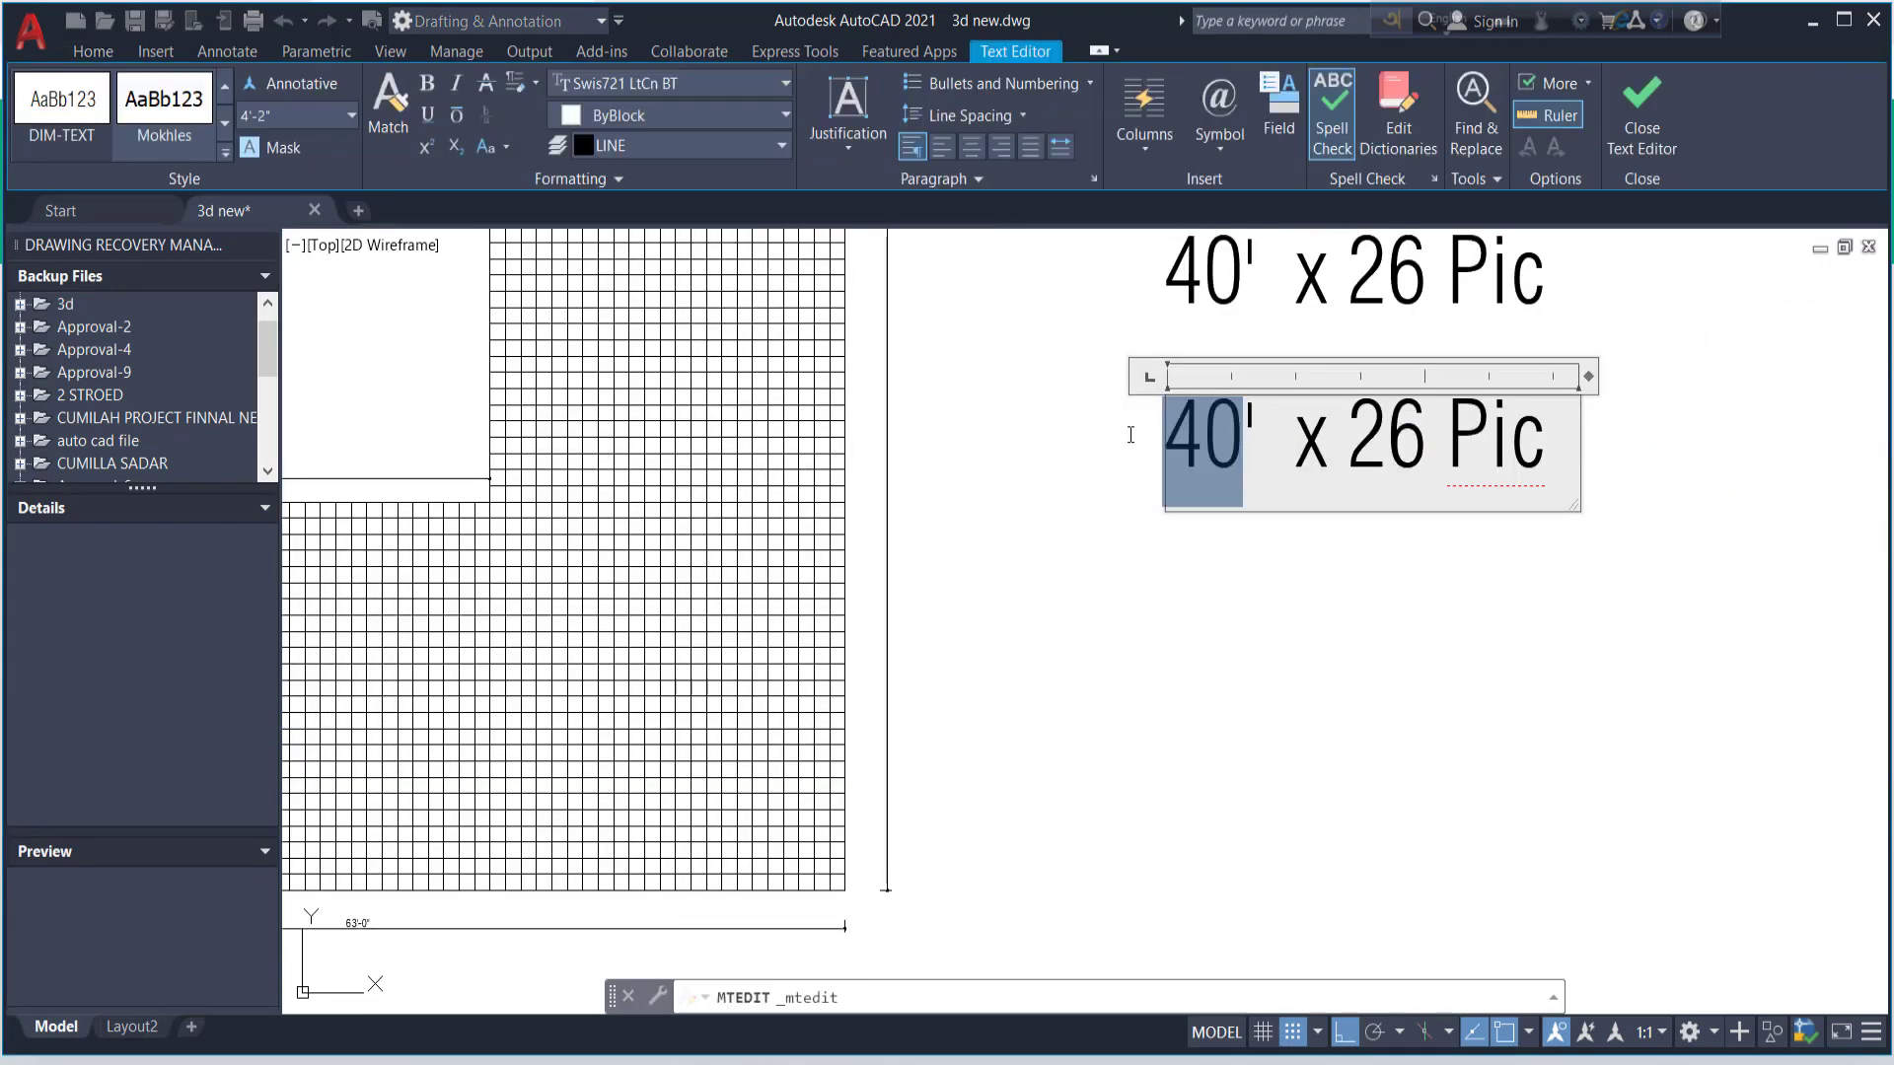
{"action": "type", "text": "24"}
{"action": "left_click_drag", "start_coordinate": [1407, 451], "coordinate": [1365, 432]}
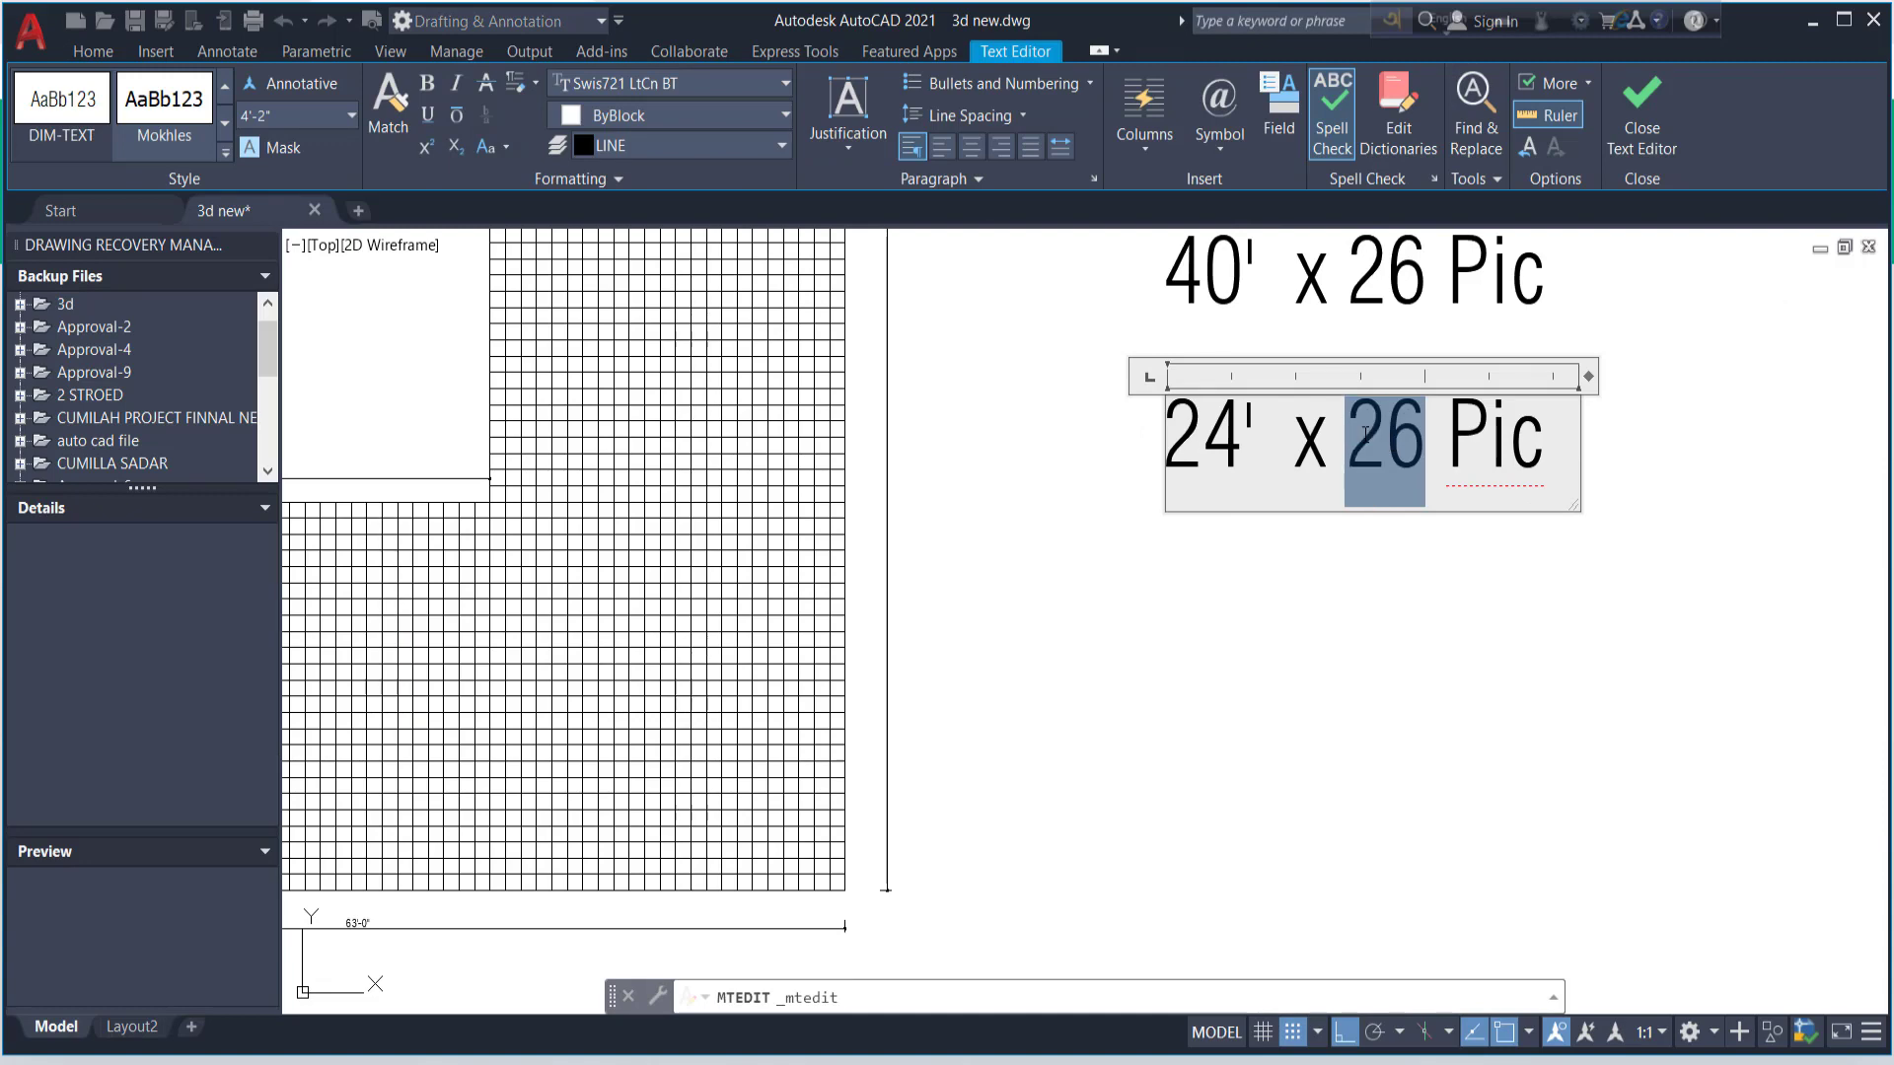
{"action": "type", "text": "42"}
{"action": "left_click", "coordinate": [1373, 641]}
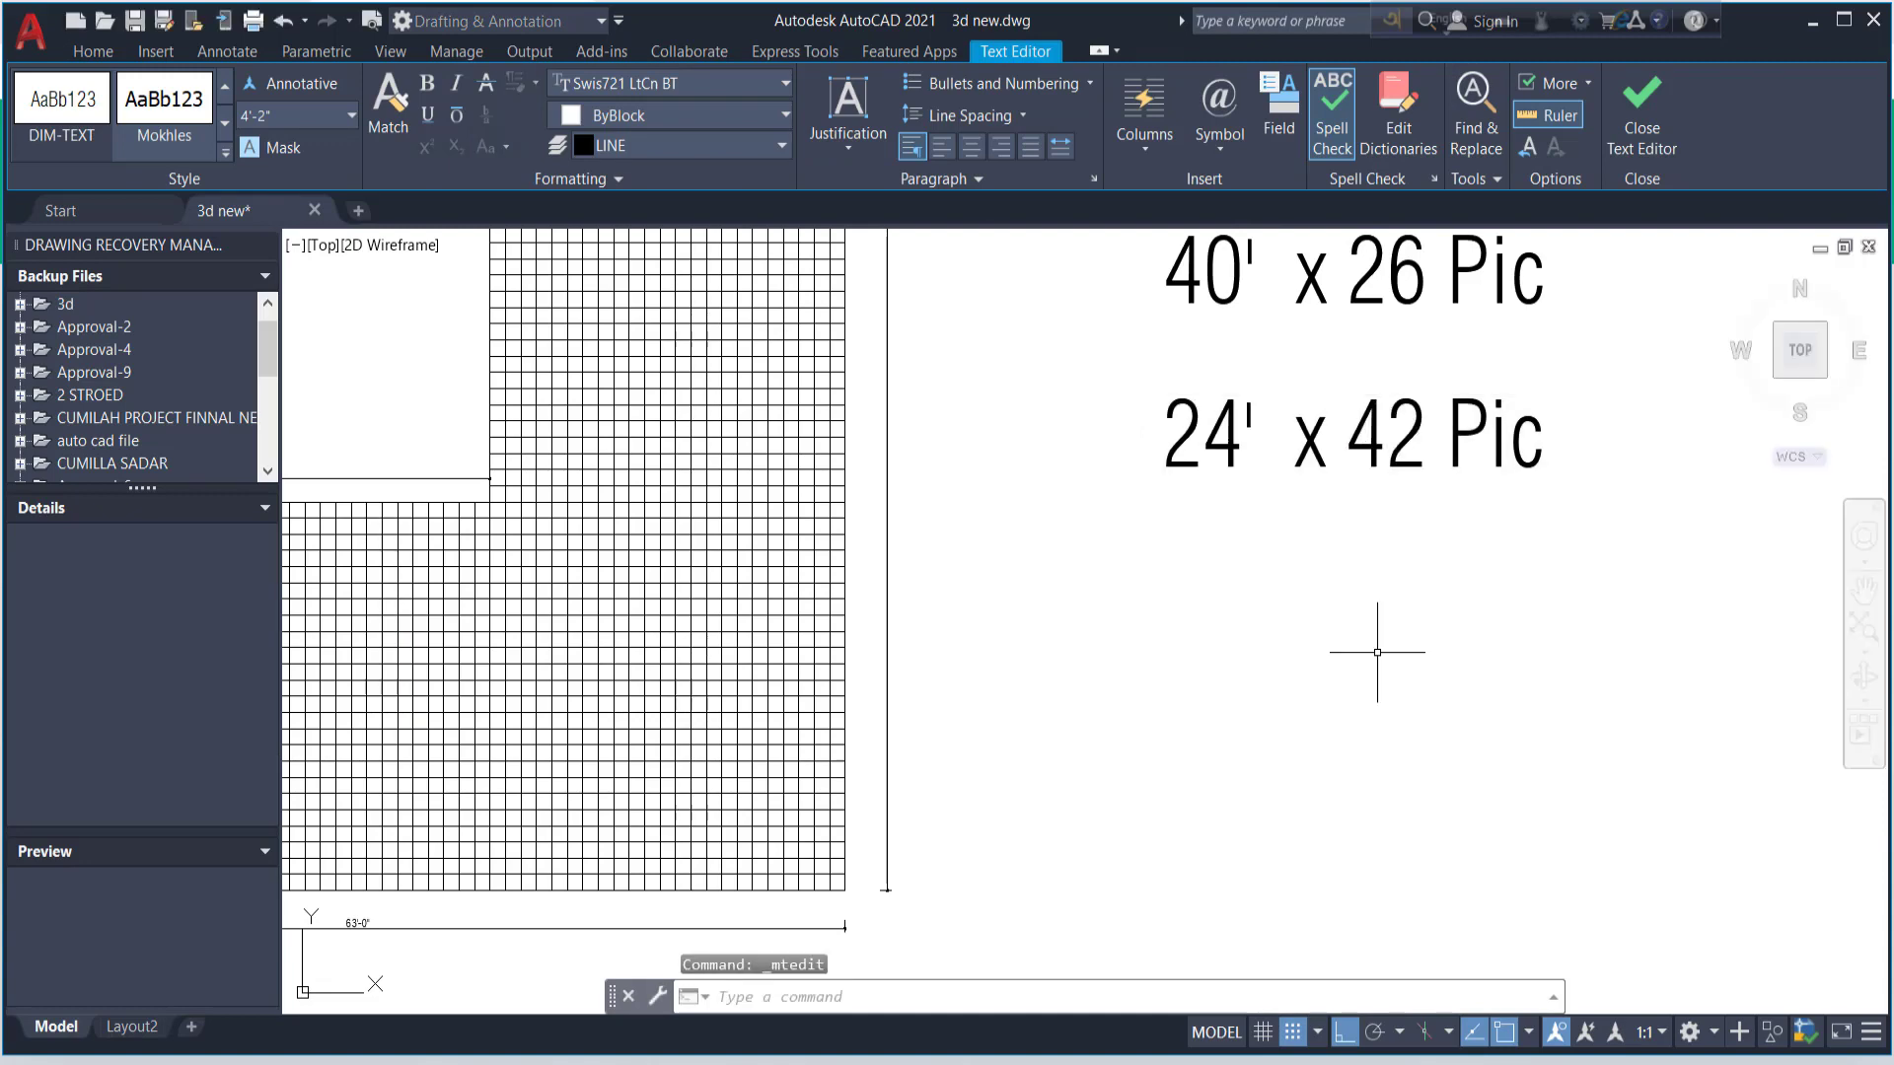
{"action": "key", "text": "Escape"}
- Place a duplicate of the 24' x 42 Pic label directly beneath it
{"action": "scroll", "coordinate": [1374, 642], "scroll_direction": "down", "scroll_amount": 2}
{"action": "left_click", "coordinate": [1375, 519]}
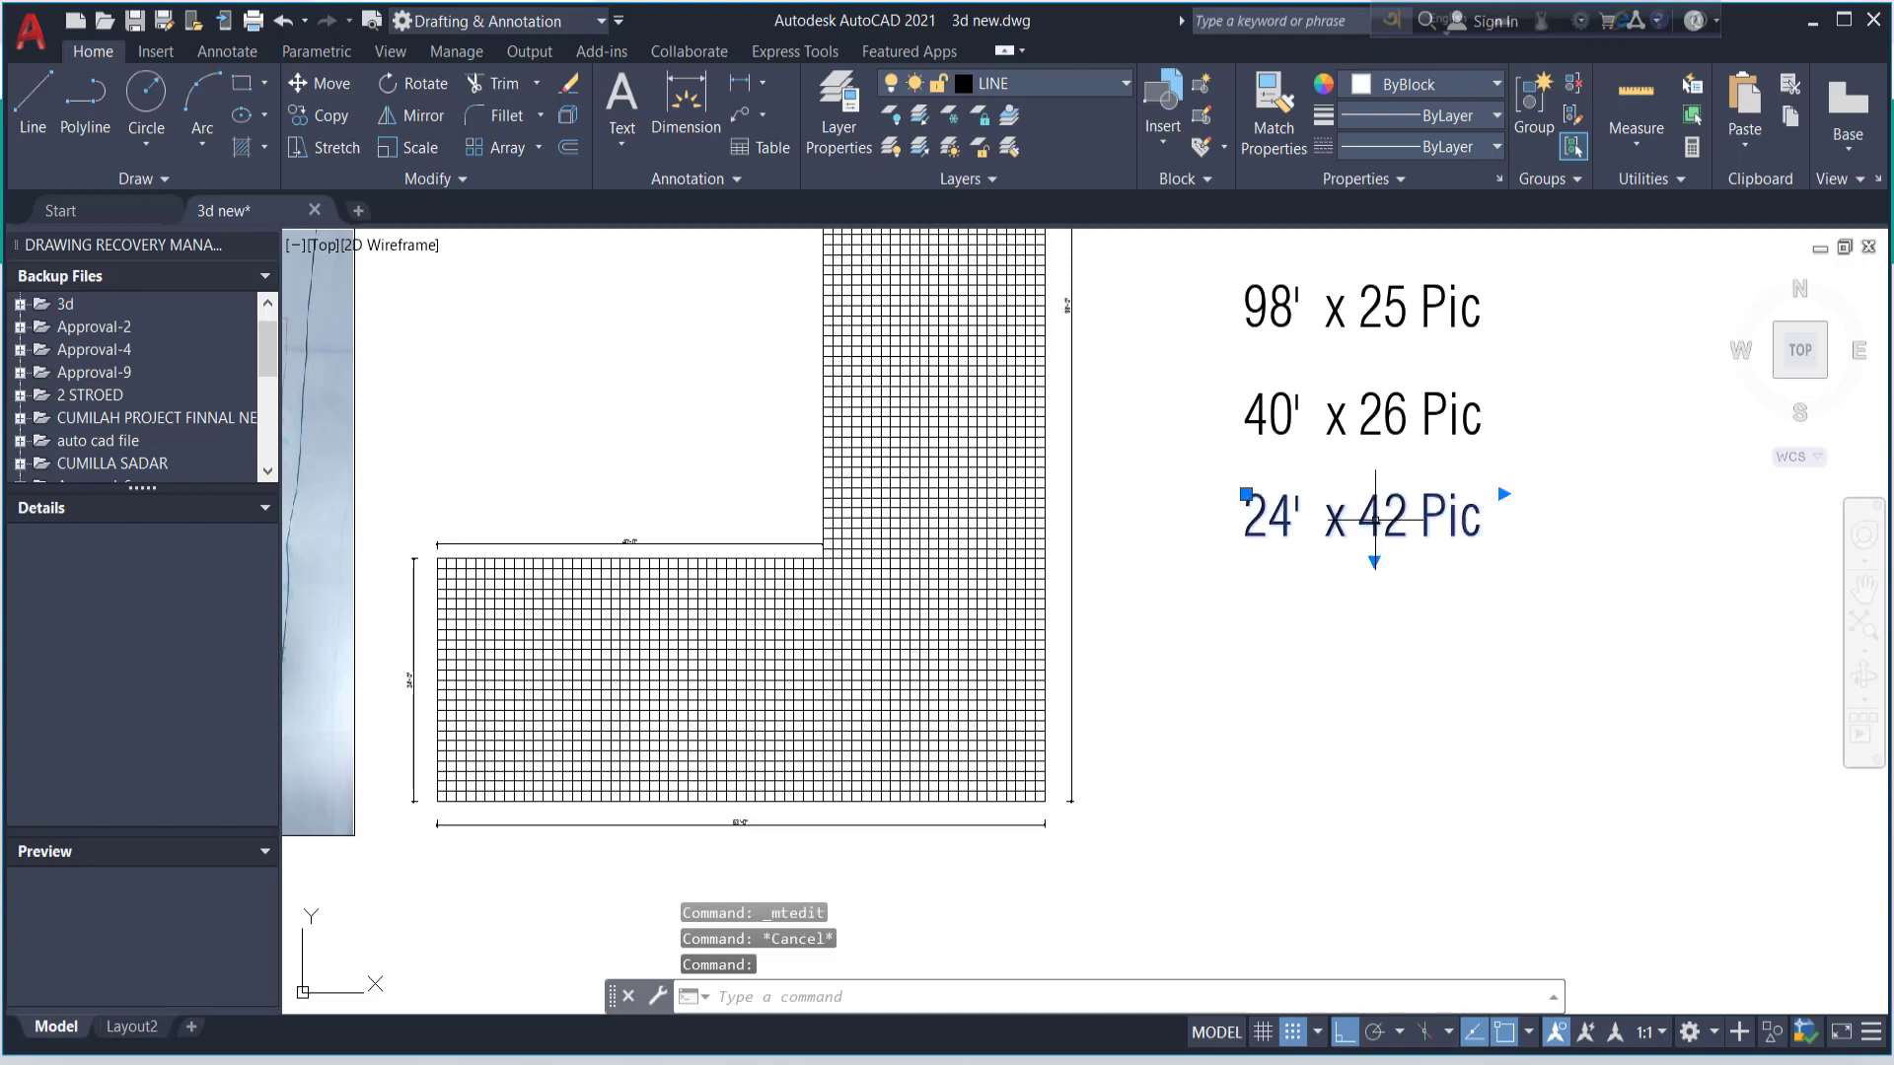
{"action": "type", "text": "C"}
{"action": "key", "text": "BackSpace"}
{"action": "type", "text": "C"}
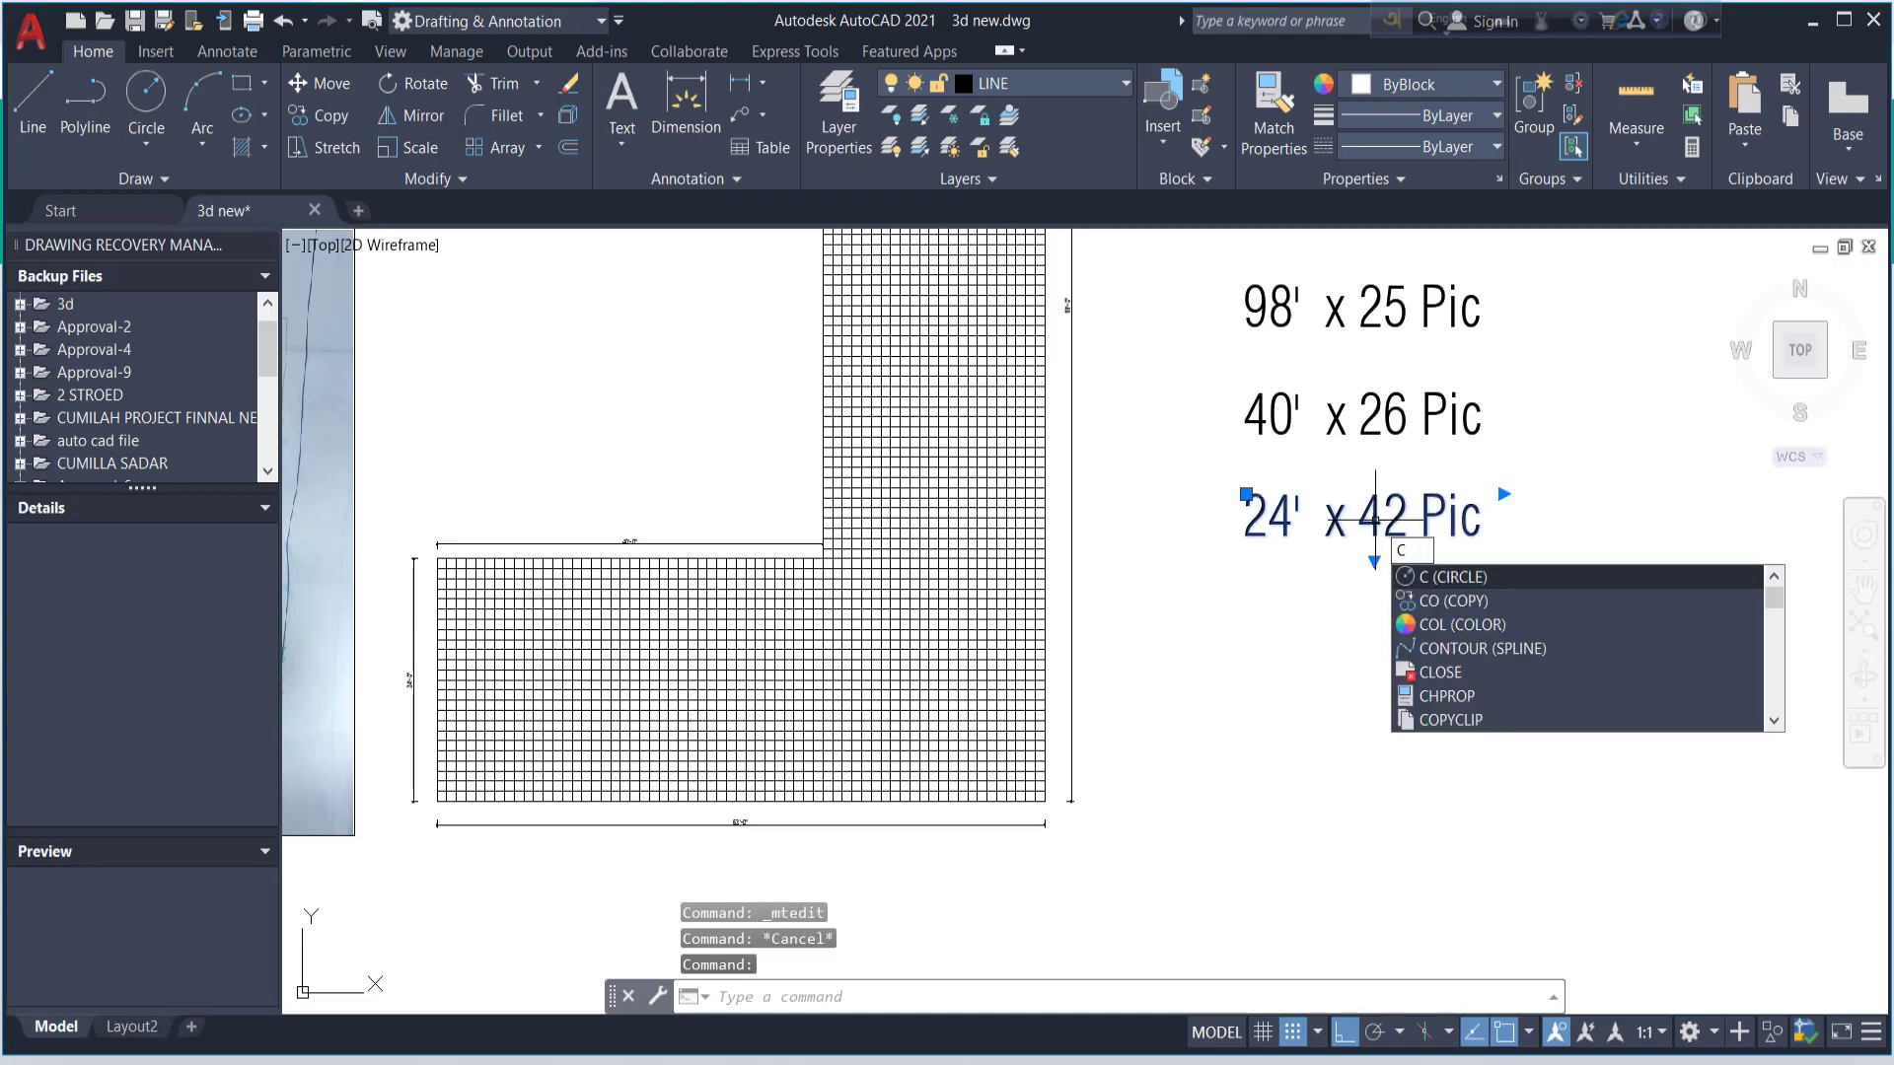
{"action": "type", "text": "o"}
{"action": "key", "text": "Return"}
{"action": "left_click", "coordinate": [1351, 631]}
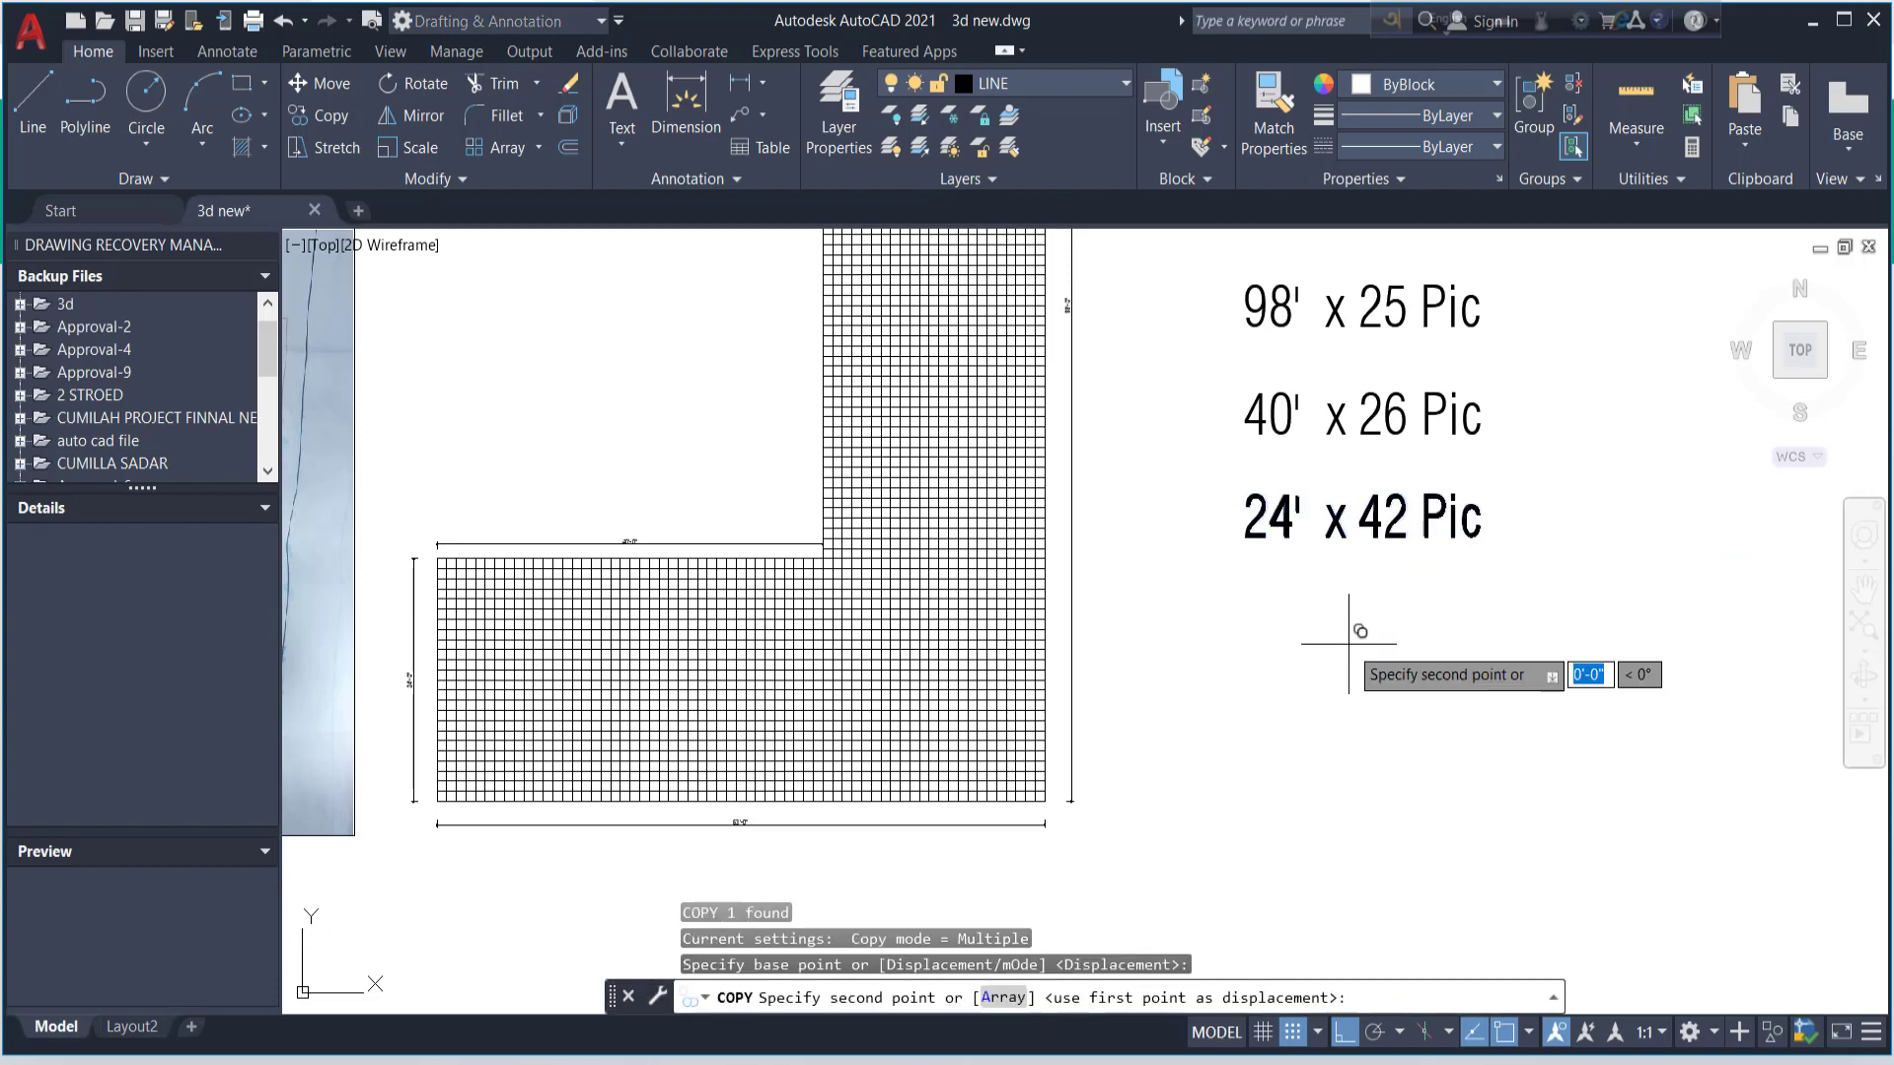
{"action": "left_click", "coordinate": [1342, 743]}
{"action": "key", "text": "Escape"}
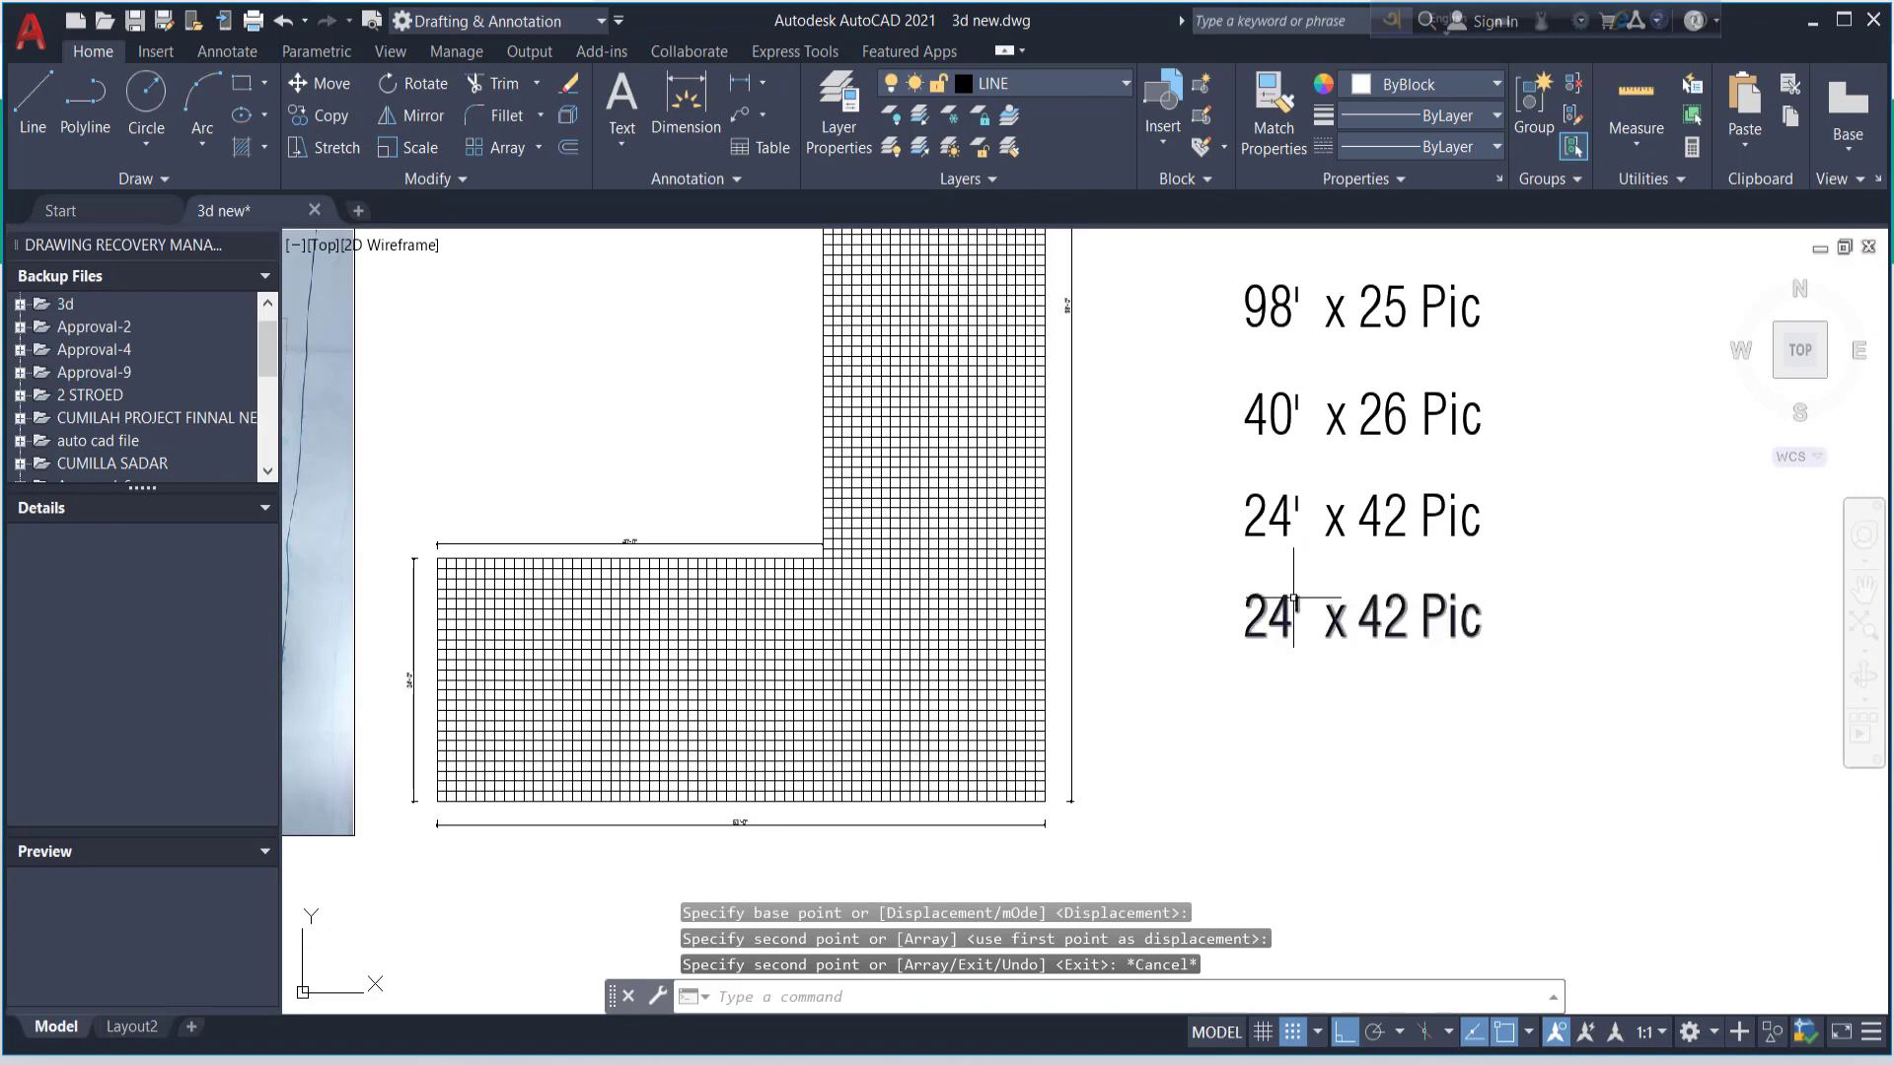
{"action": "left_click", "coordinate": [1273, 628]}
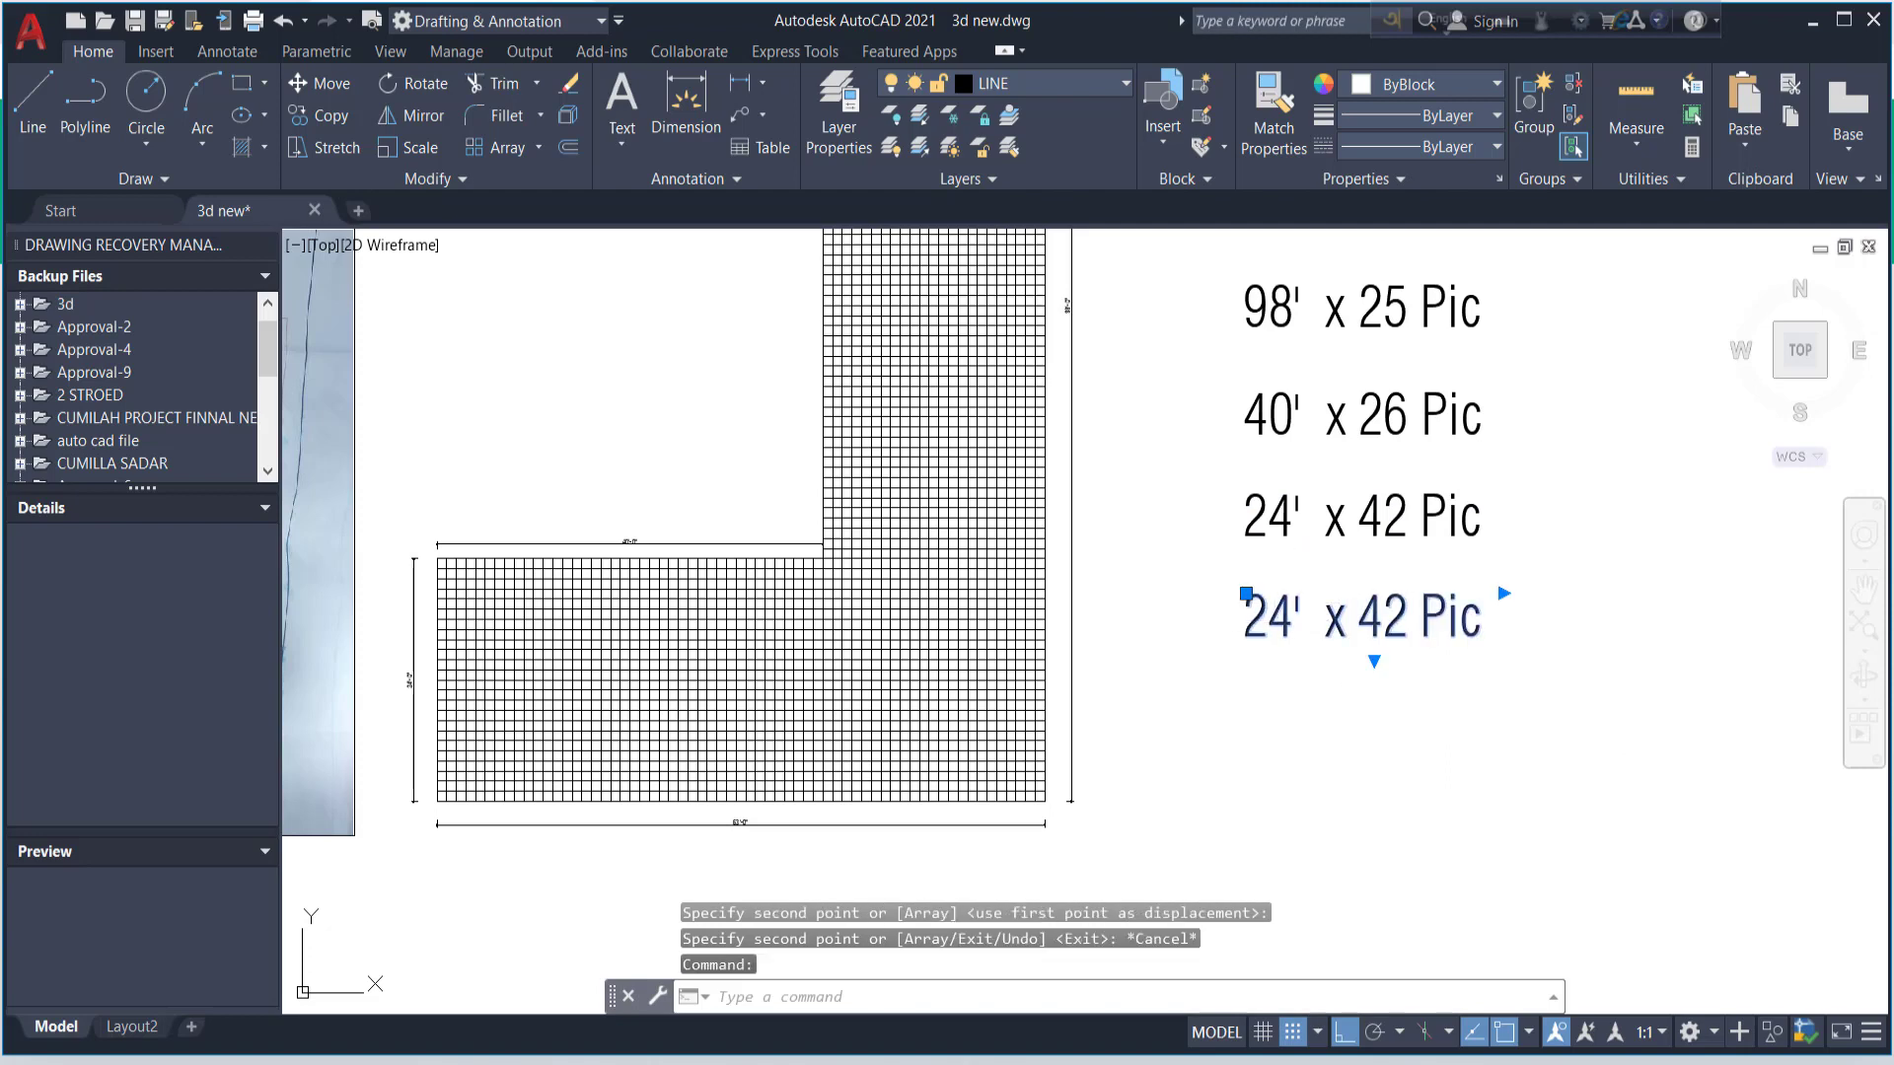
- Change the bottom duplicate label to 23' x 100 Pic, widening its text box to fit
{"action": "double_click", "coordinate": [1273, 628]}
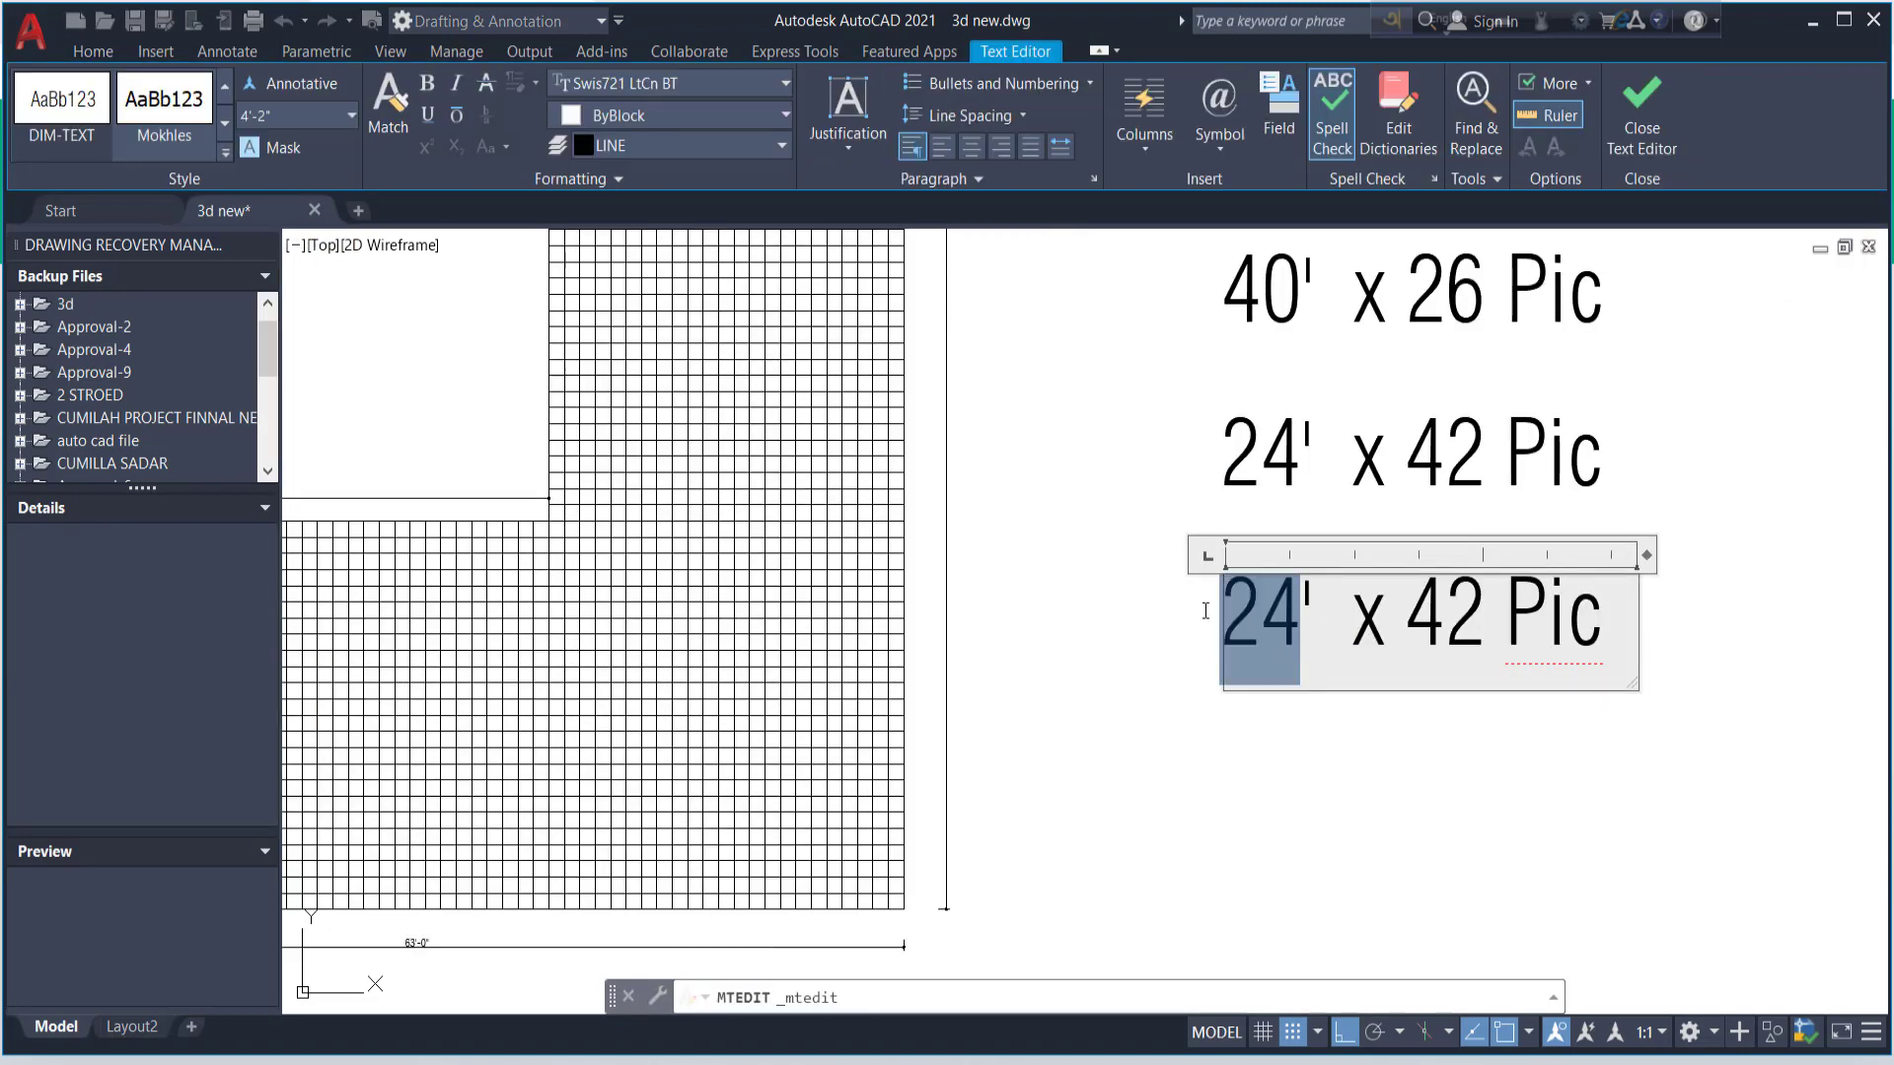
{"action": "left_click_drag", "start_coordinate": [1280, 623], "coordinate": [1270, 623]}
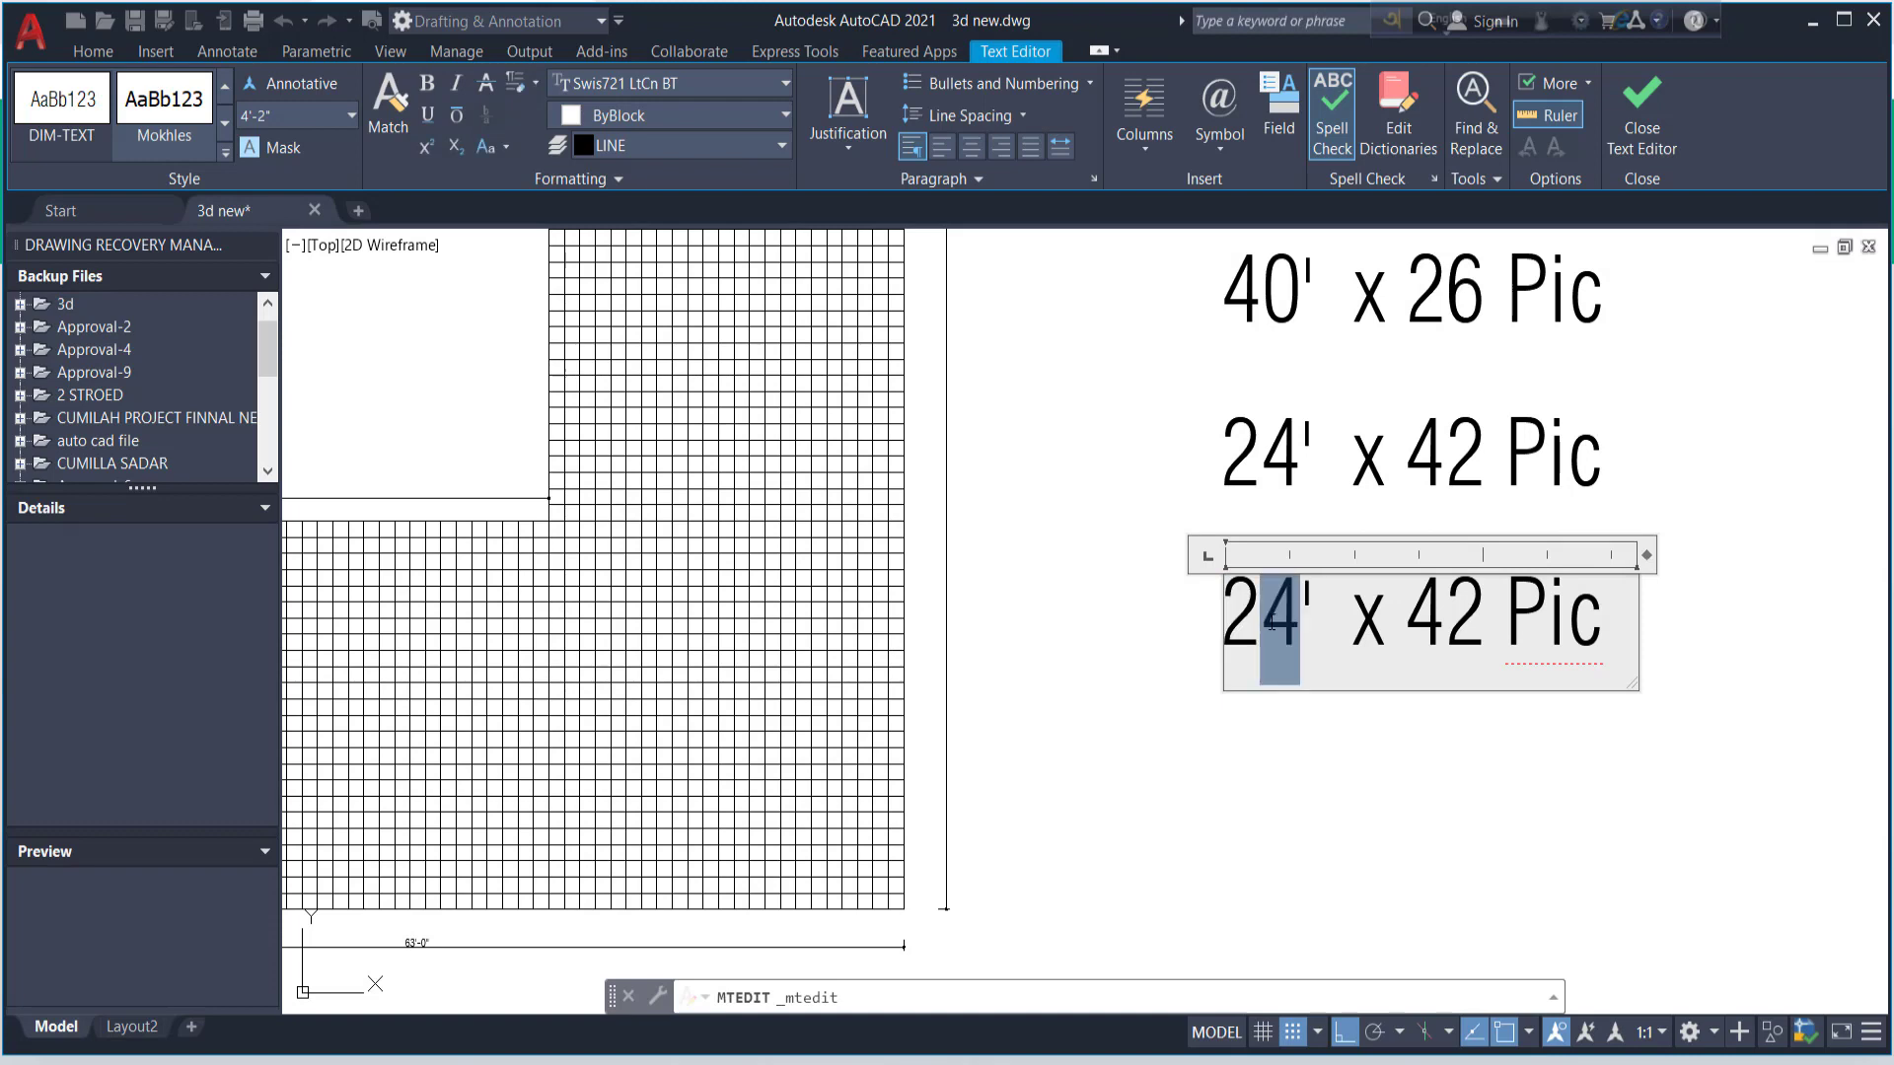
{"action": "type", "text": "3"}
{"action": "left_click_drag", "start_coordinate": [1490, 628], "coordinate": [1423, 618]}
{"action": "type", "text": "100"}
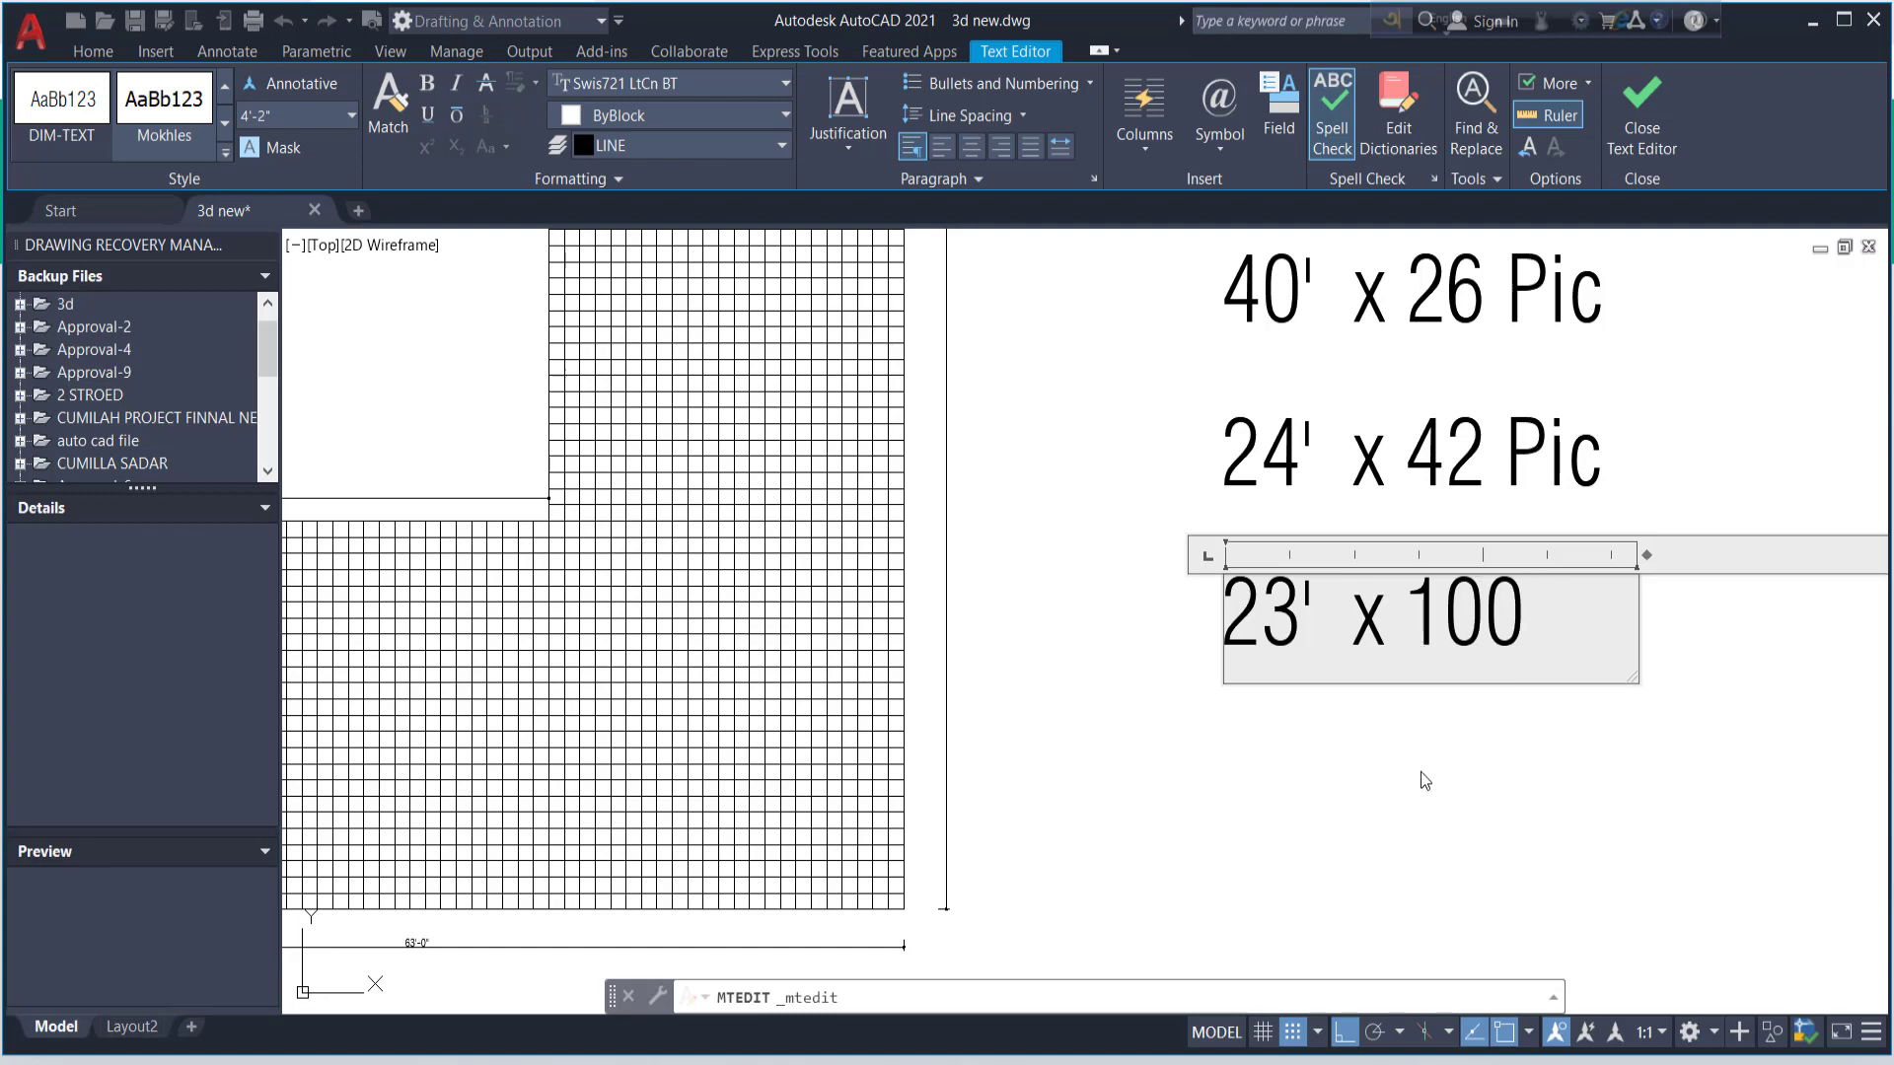
{"action": "key", "text": "ctrl+z"}
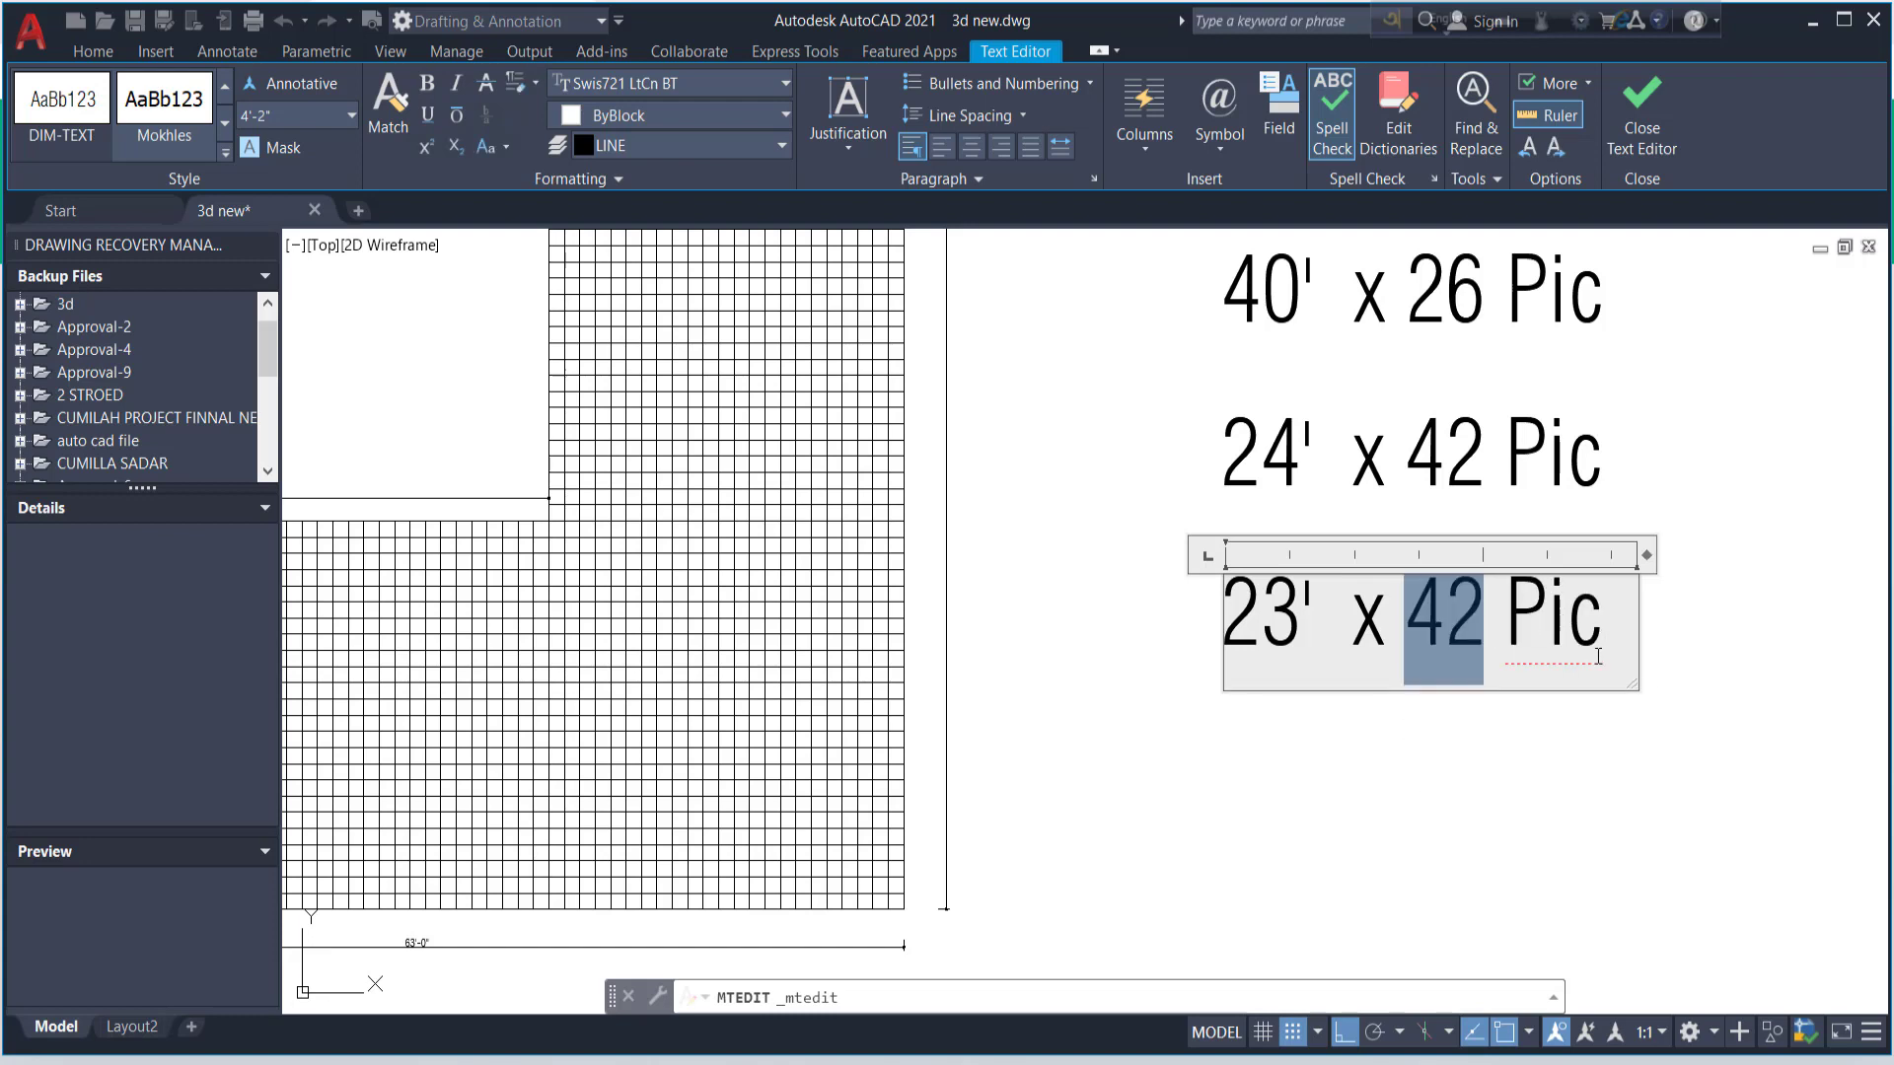
{"action": "left_click_drag", "start_coordinate": [1635, 687], "coordinate": [1778, 688]}
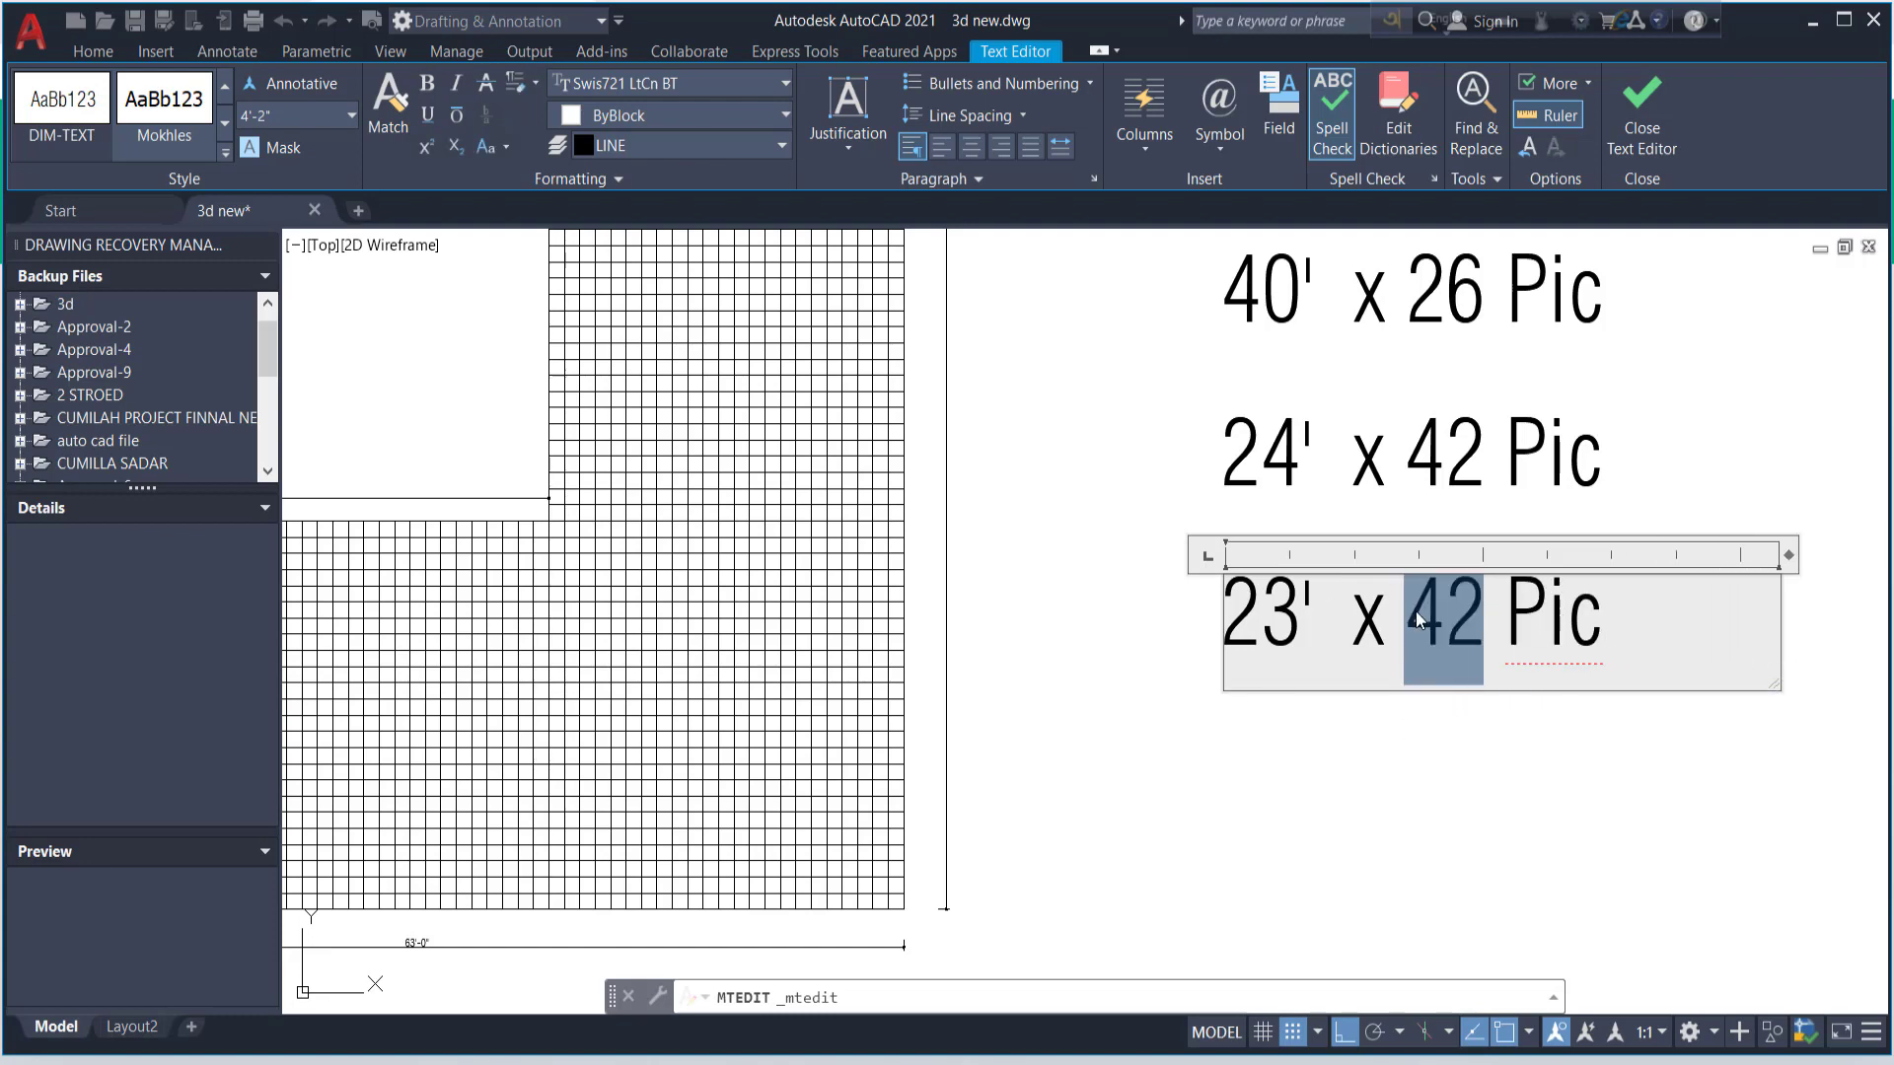
{"action": "type", "text": "100"}
{"action": "left_click", "coordinate": [1331, 833]}
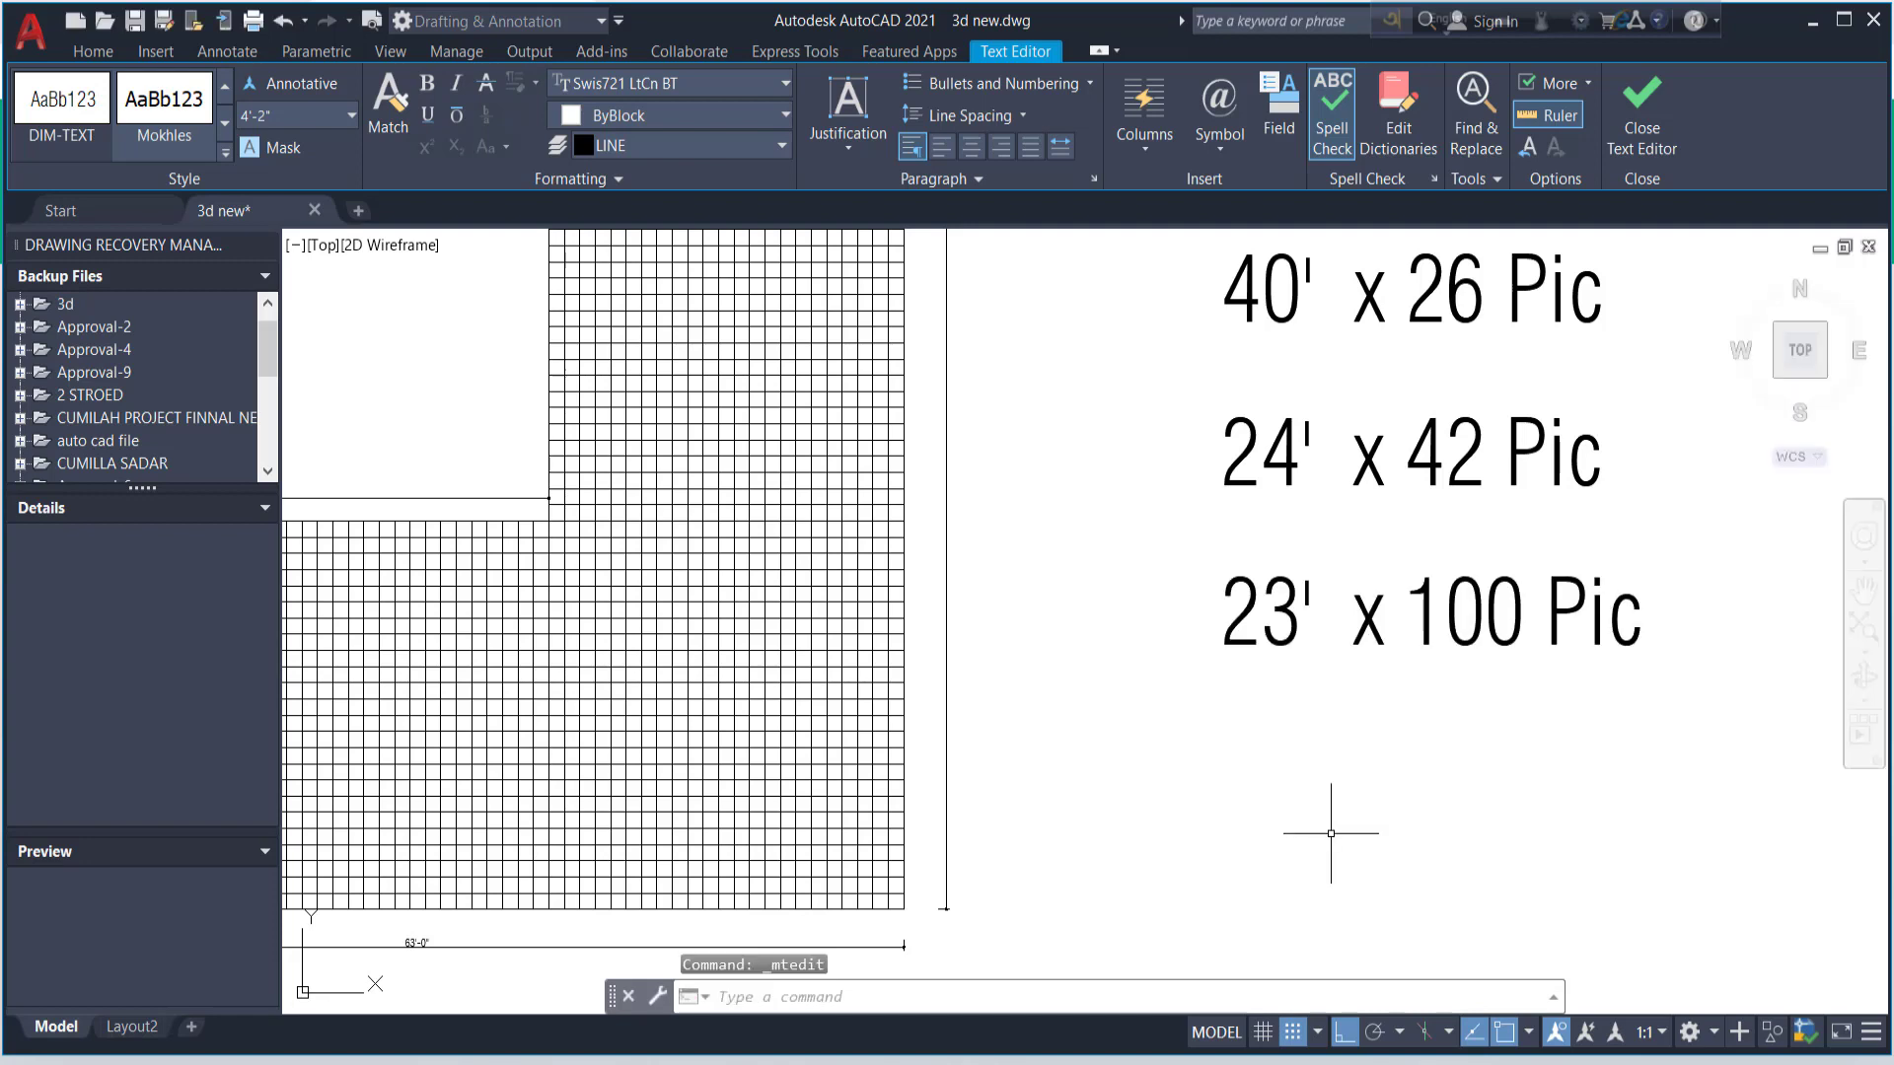
{"action": "scroll", "coordinate": [1330, 833], "scroll_direction": "down", "scroll_amount": 2}
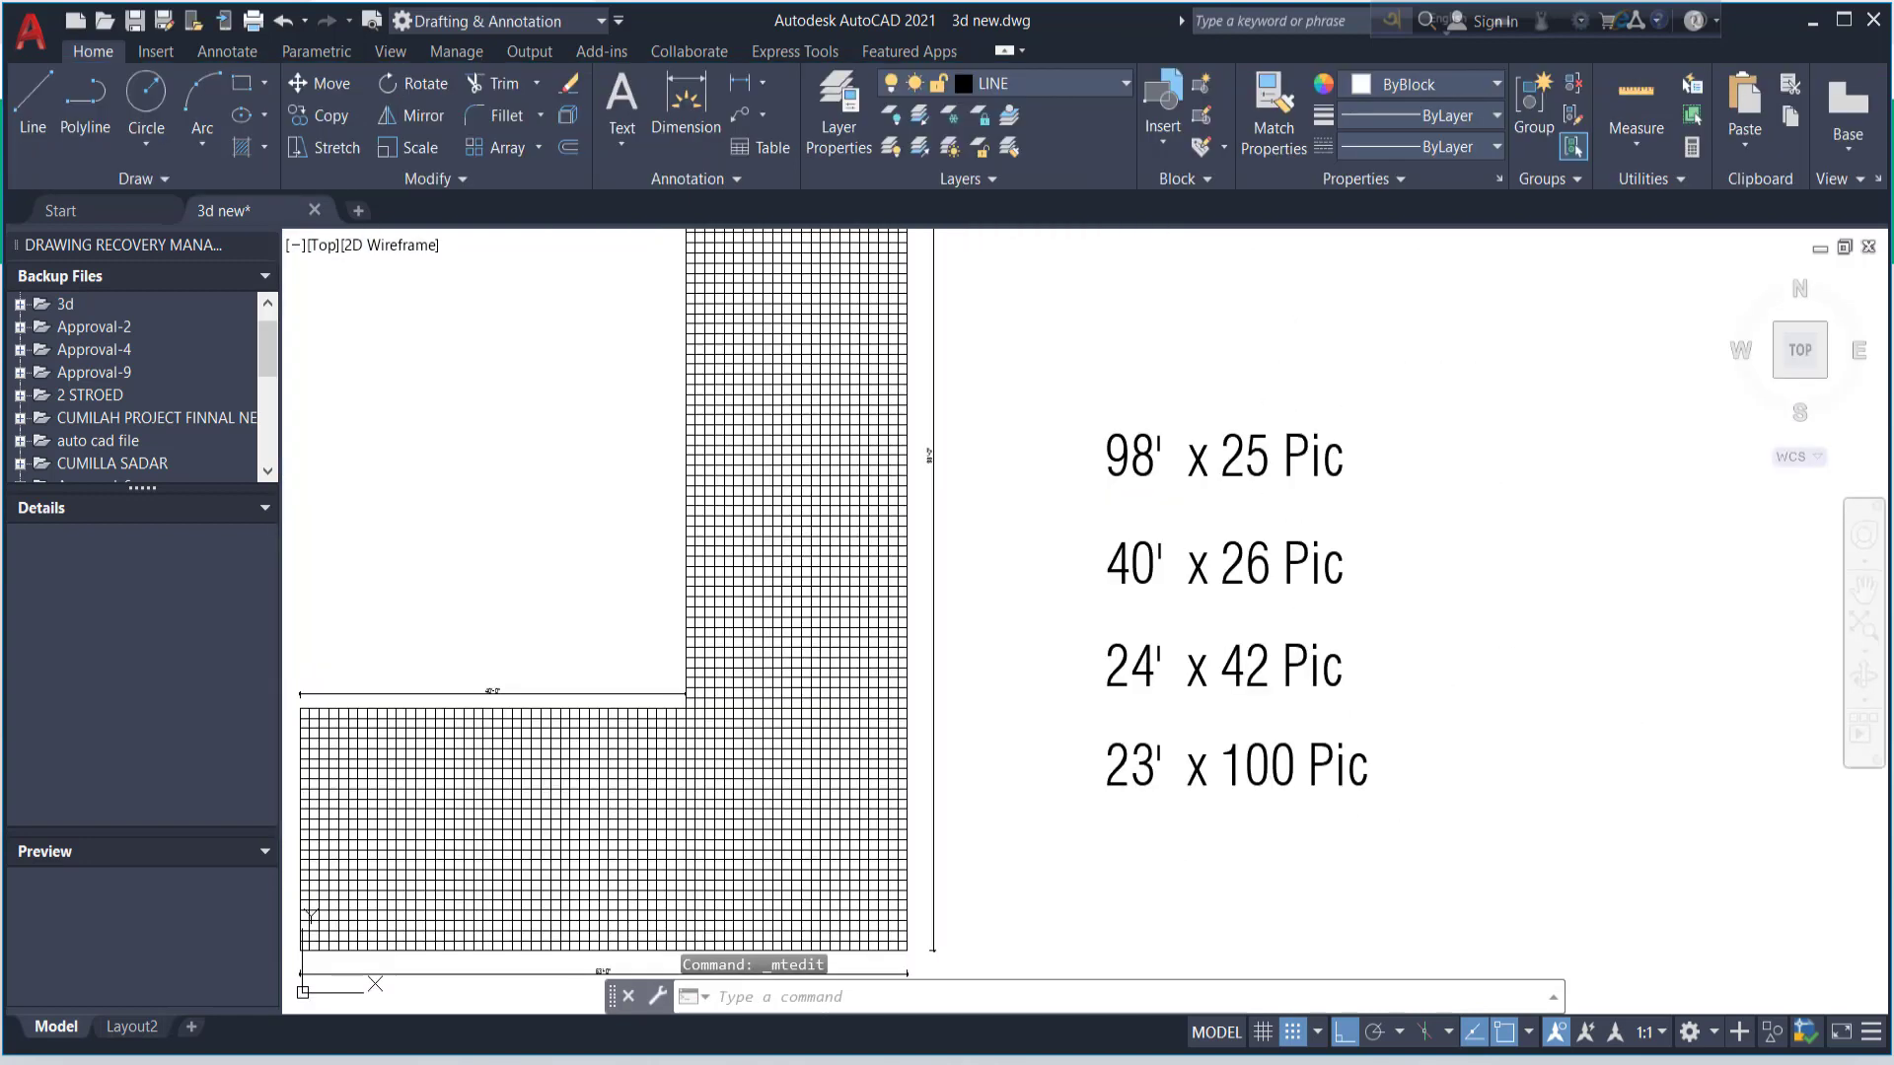
{"action": "key", "text": "Escape"}
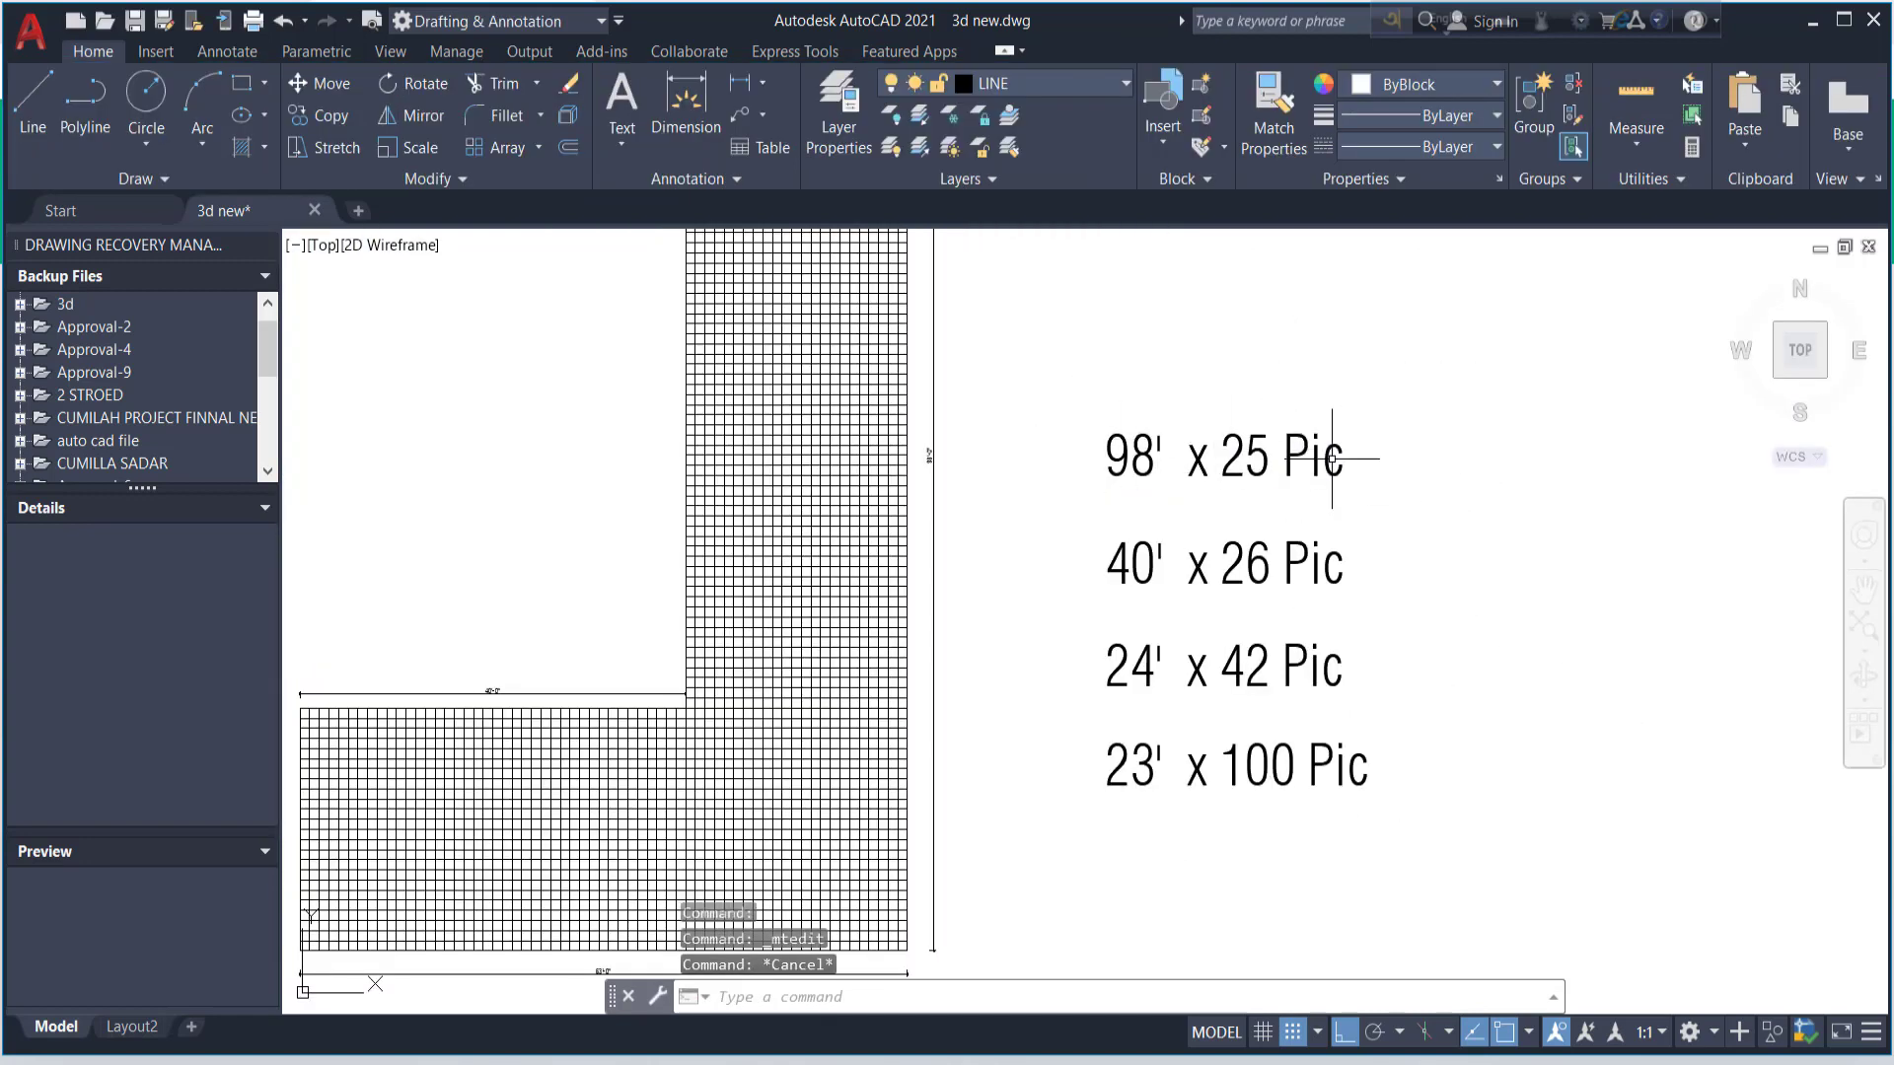
{"action": "key", "text": "Escape"}
{"action": "scroll", "coordinate": [1332, 457], "scroll_direction": "down", "scroll_amount": 3}
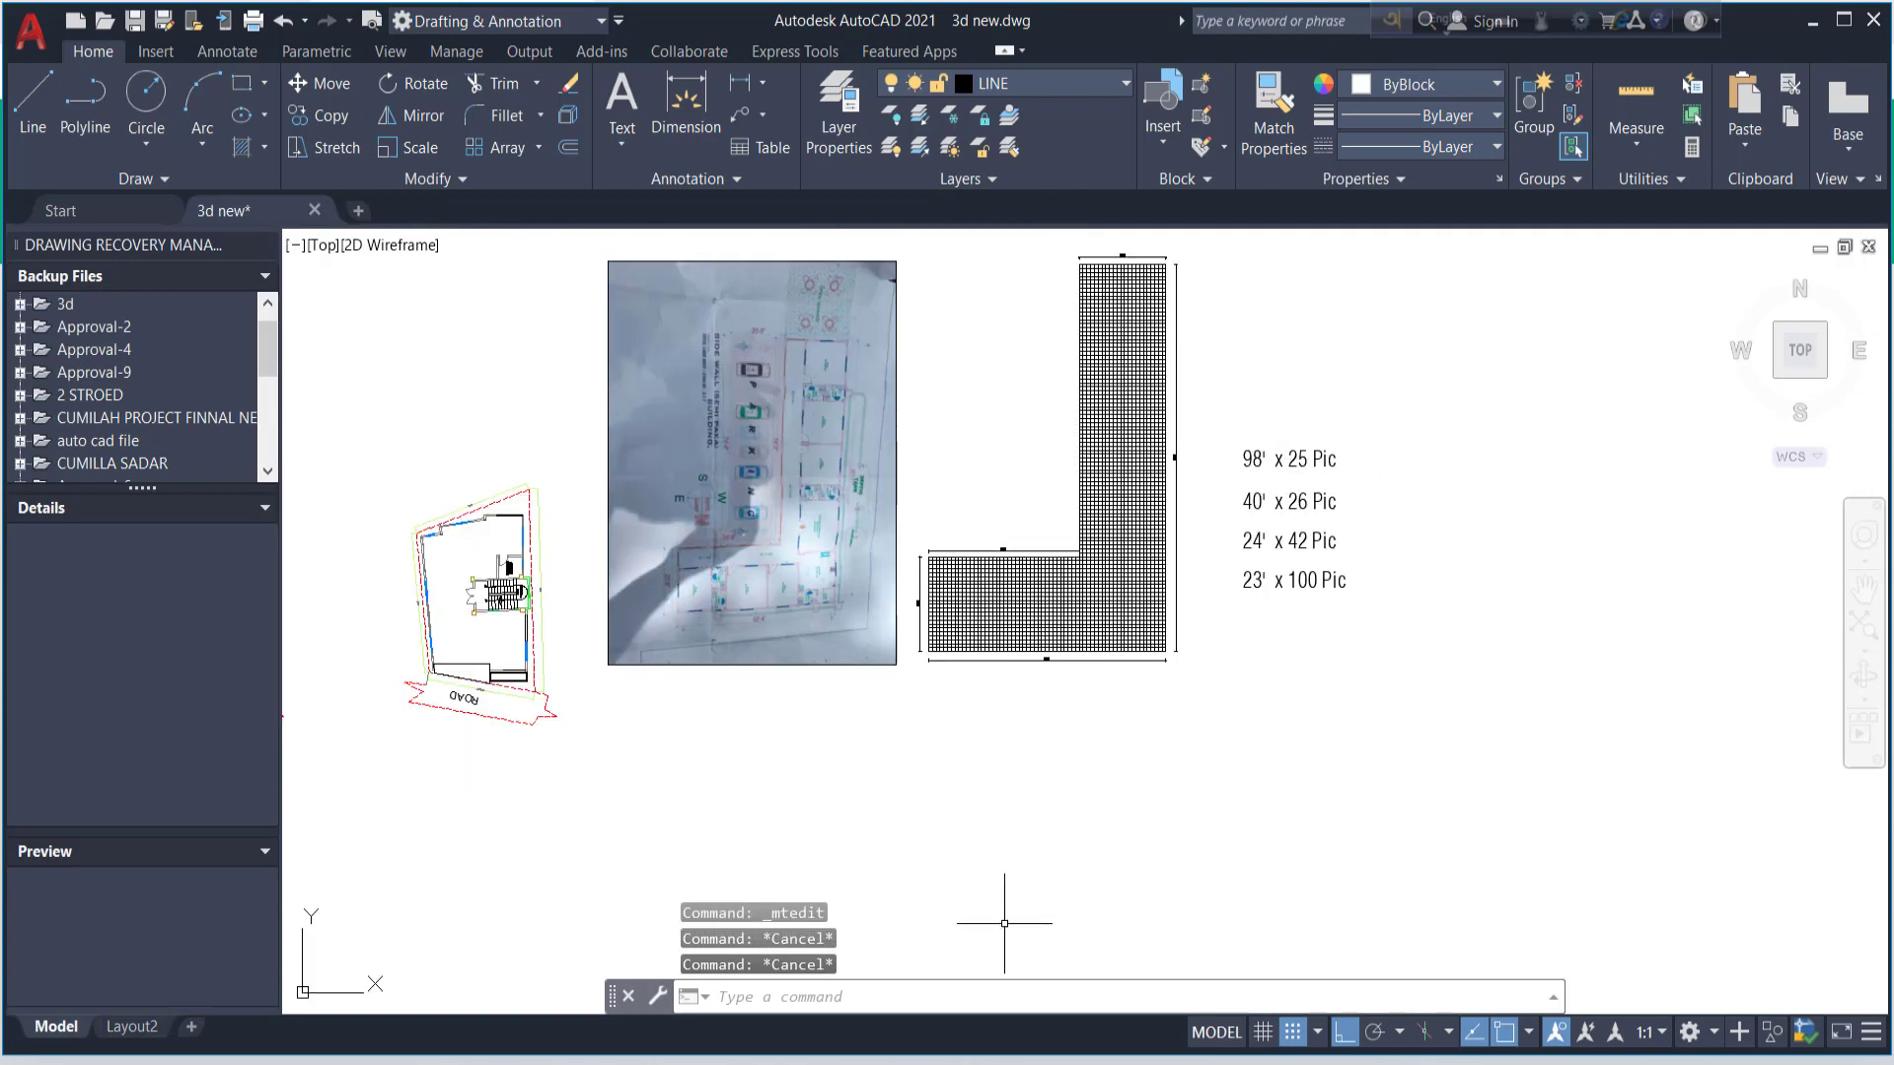
- Zoom in and out over the rod table to check the 6798 rft and 1223.64 kg totals
{"action": "left_click", "coordinate": [1018, 1062]}
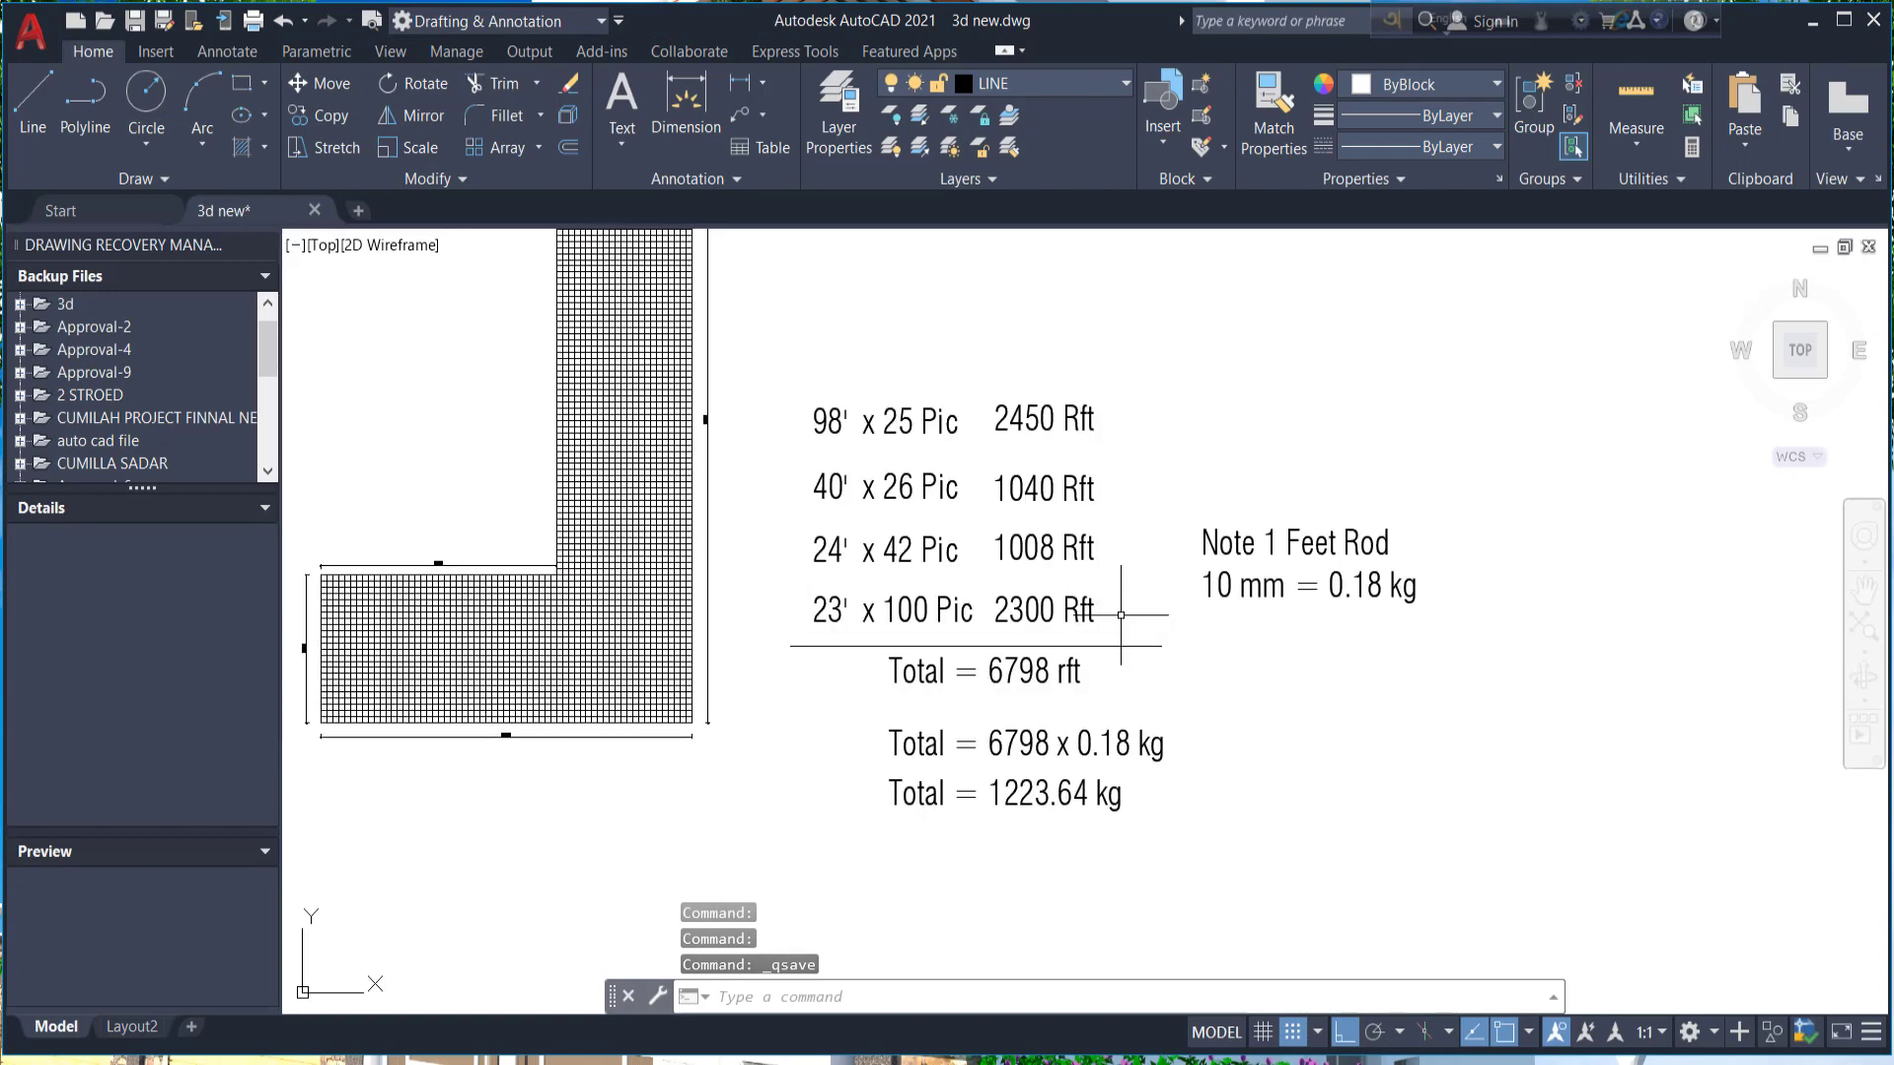
{"action": "scroll", "coordinate": [888, 444], "scroll_direction": "up", "scroll_amount": 2}
{"action": "scroll", "coordinate": [646, 431], "scroll_direction": "up", "scroll_amount": 4}
{"action": "scroll", "coordinate": [646, 431], "scroll_direction": "down", "scroll_amount": 3}
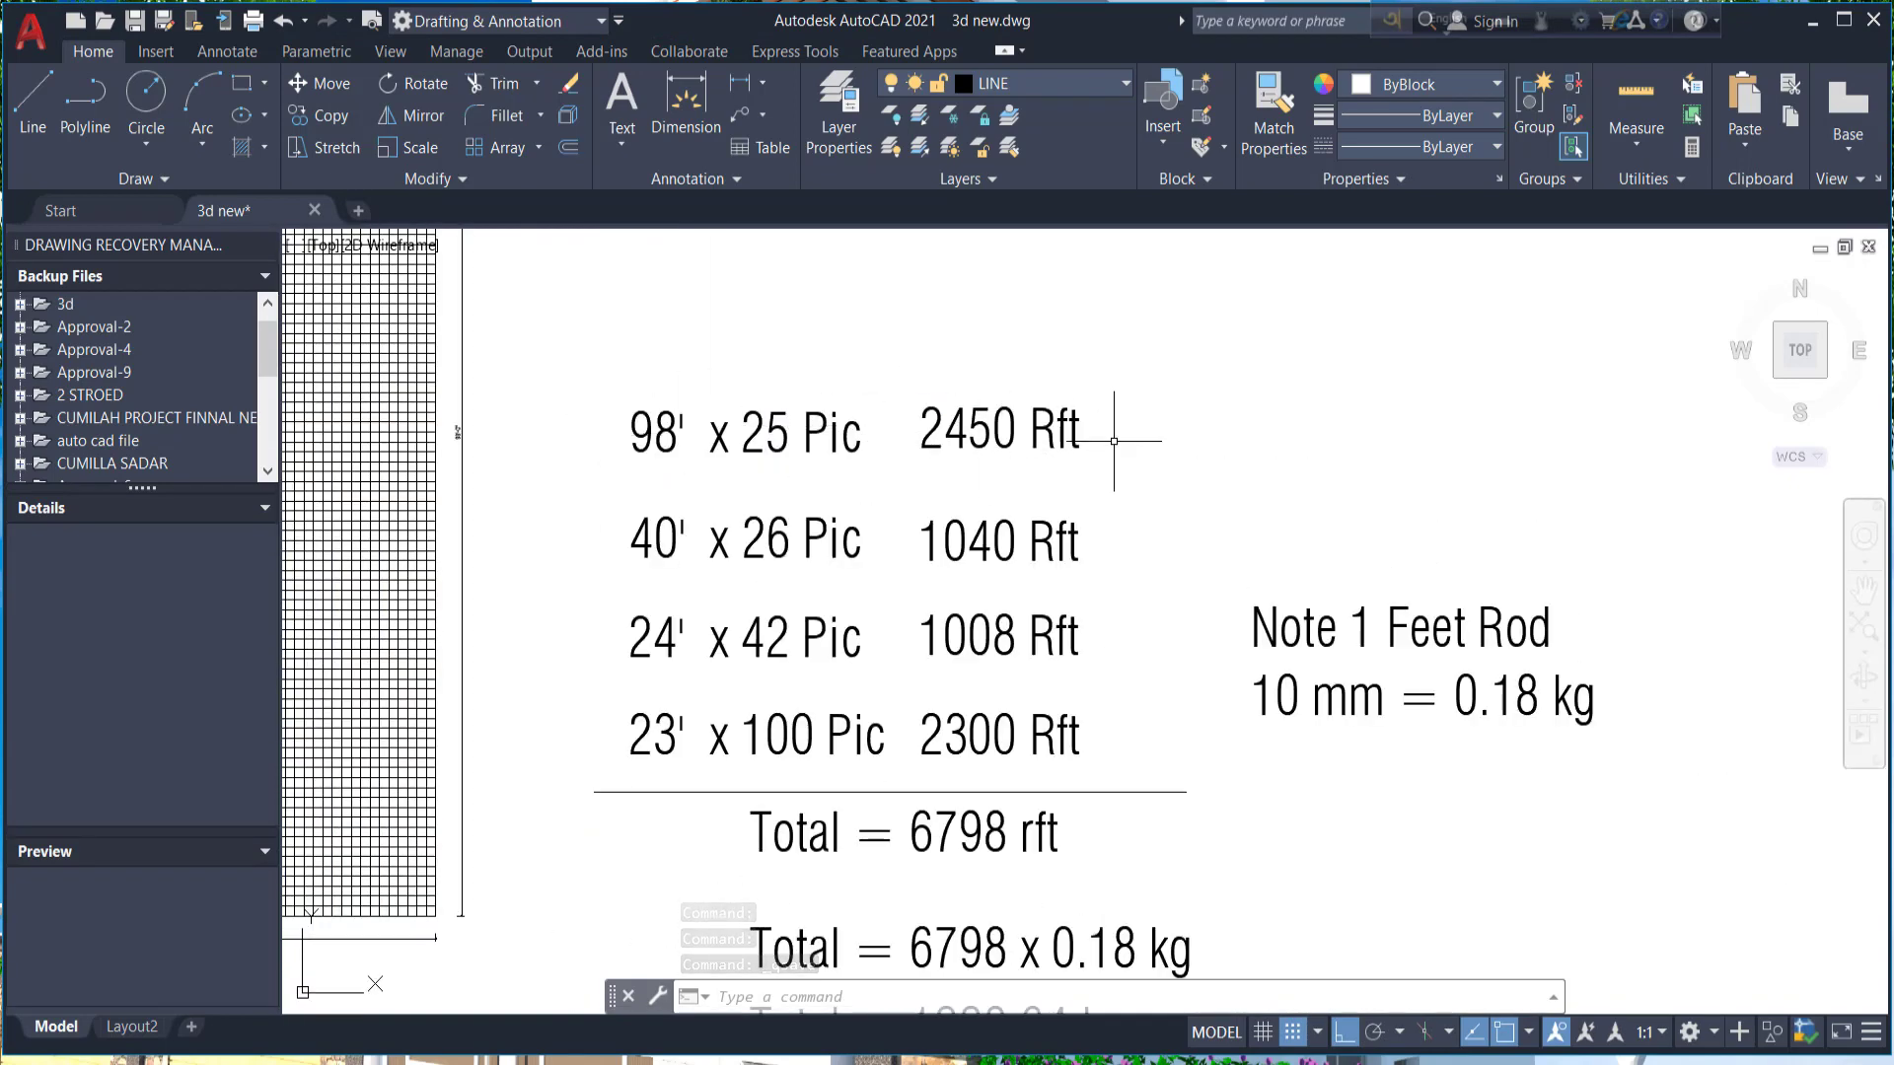
{"action": "scroll", "coordinate": [1109, 423], "scroll_direction": "up", "scroll_amount": 2}
{"action": "scroll", "coordinate": [1054, 409], "scroll_direction": "down", "scroll_amount": 3}
{"action": "scroll", "coordinate": [1070, 483], "scroll_direction": "up", "scroll_amount": 2}
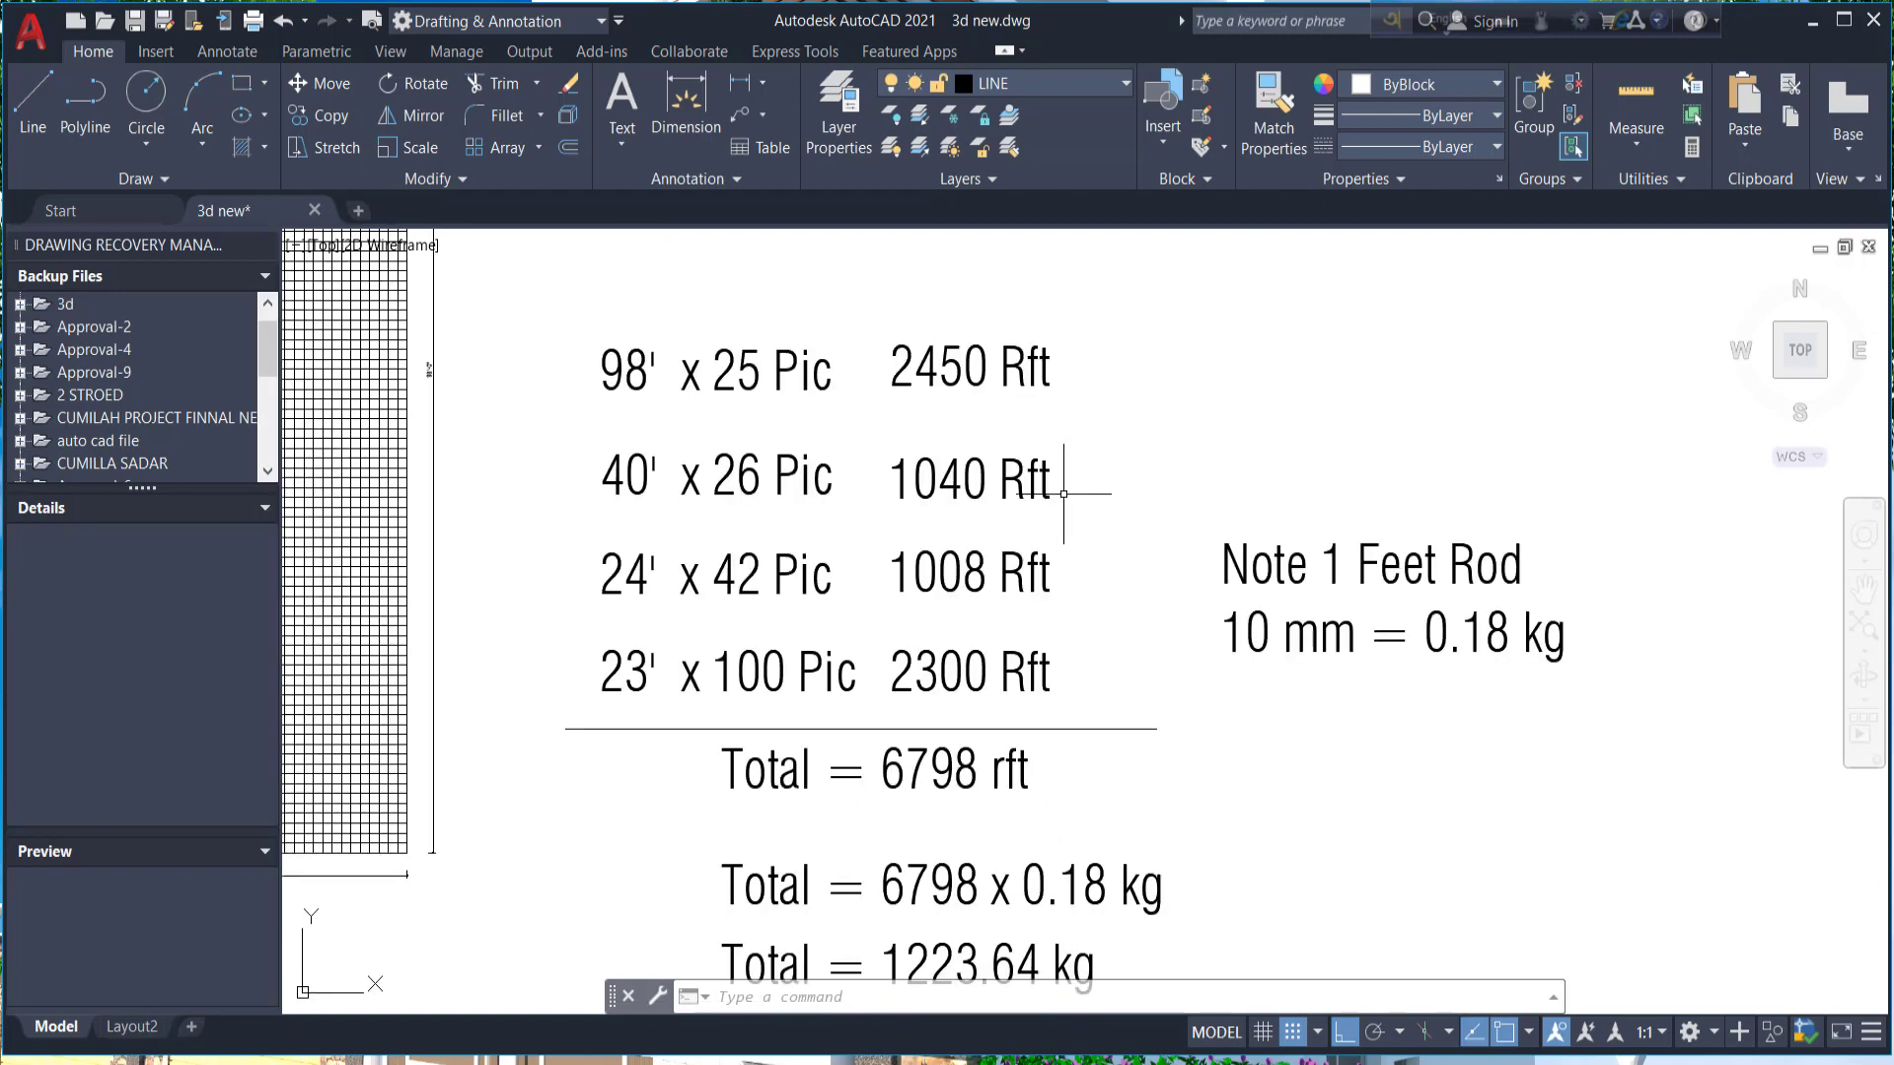
{"action": "scroll", "coordinate": [1064, 757], "scroll_direction": "up", "scroll_amount": 4}
{"action": "scroll", "coordinate": [1094, 569], "scroll_direction": "down", "scroll_amount": 2}
{"action": "scroll", "coordinate": [887, 611], "scroll_direction": "down", "scroll_amount": 1}
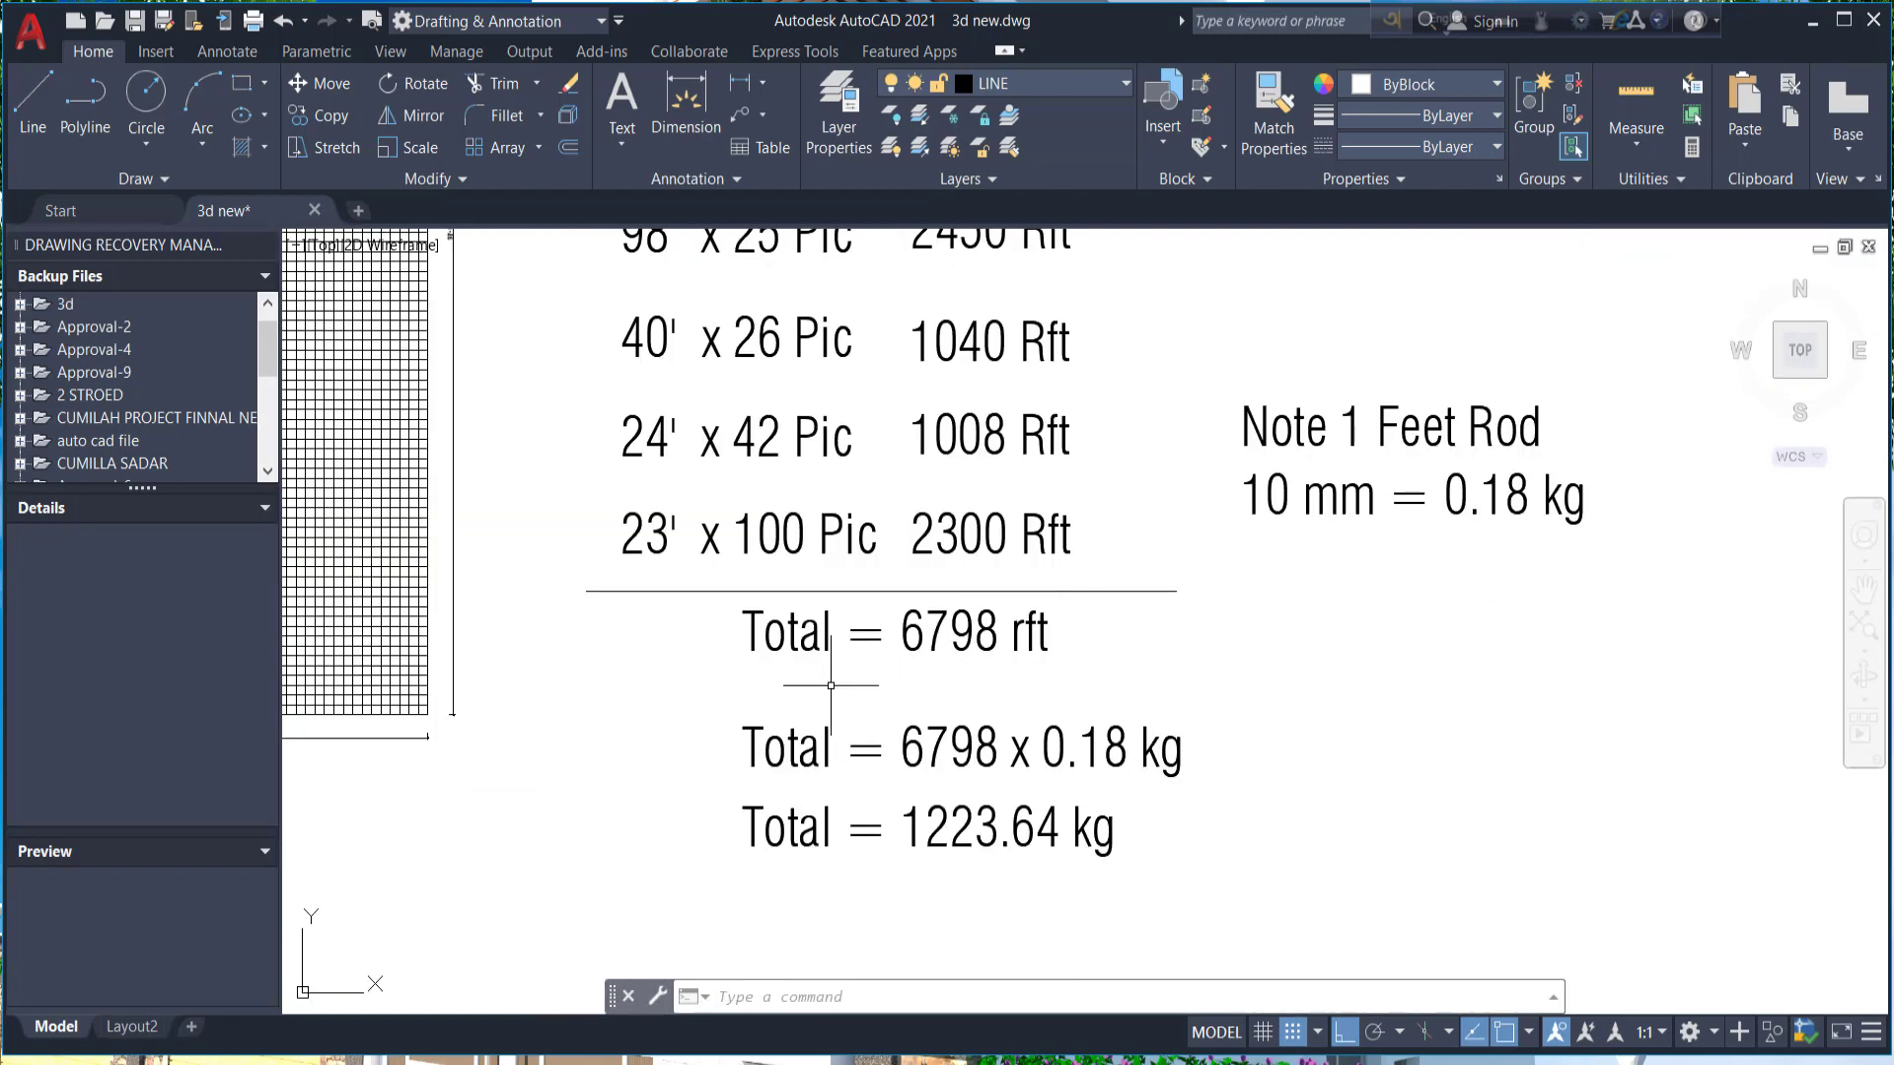
{"action": "scroll", "coordinate": [791, 533], "scroll_direction": "down", "scroll_amount": 2}
{"action": "scroll", "coordinate": [833, 592], "scroll_direction": "up", "scroll_amount": 1}
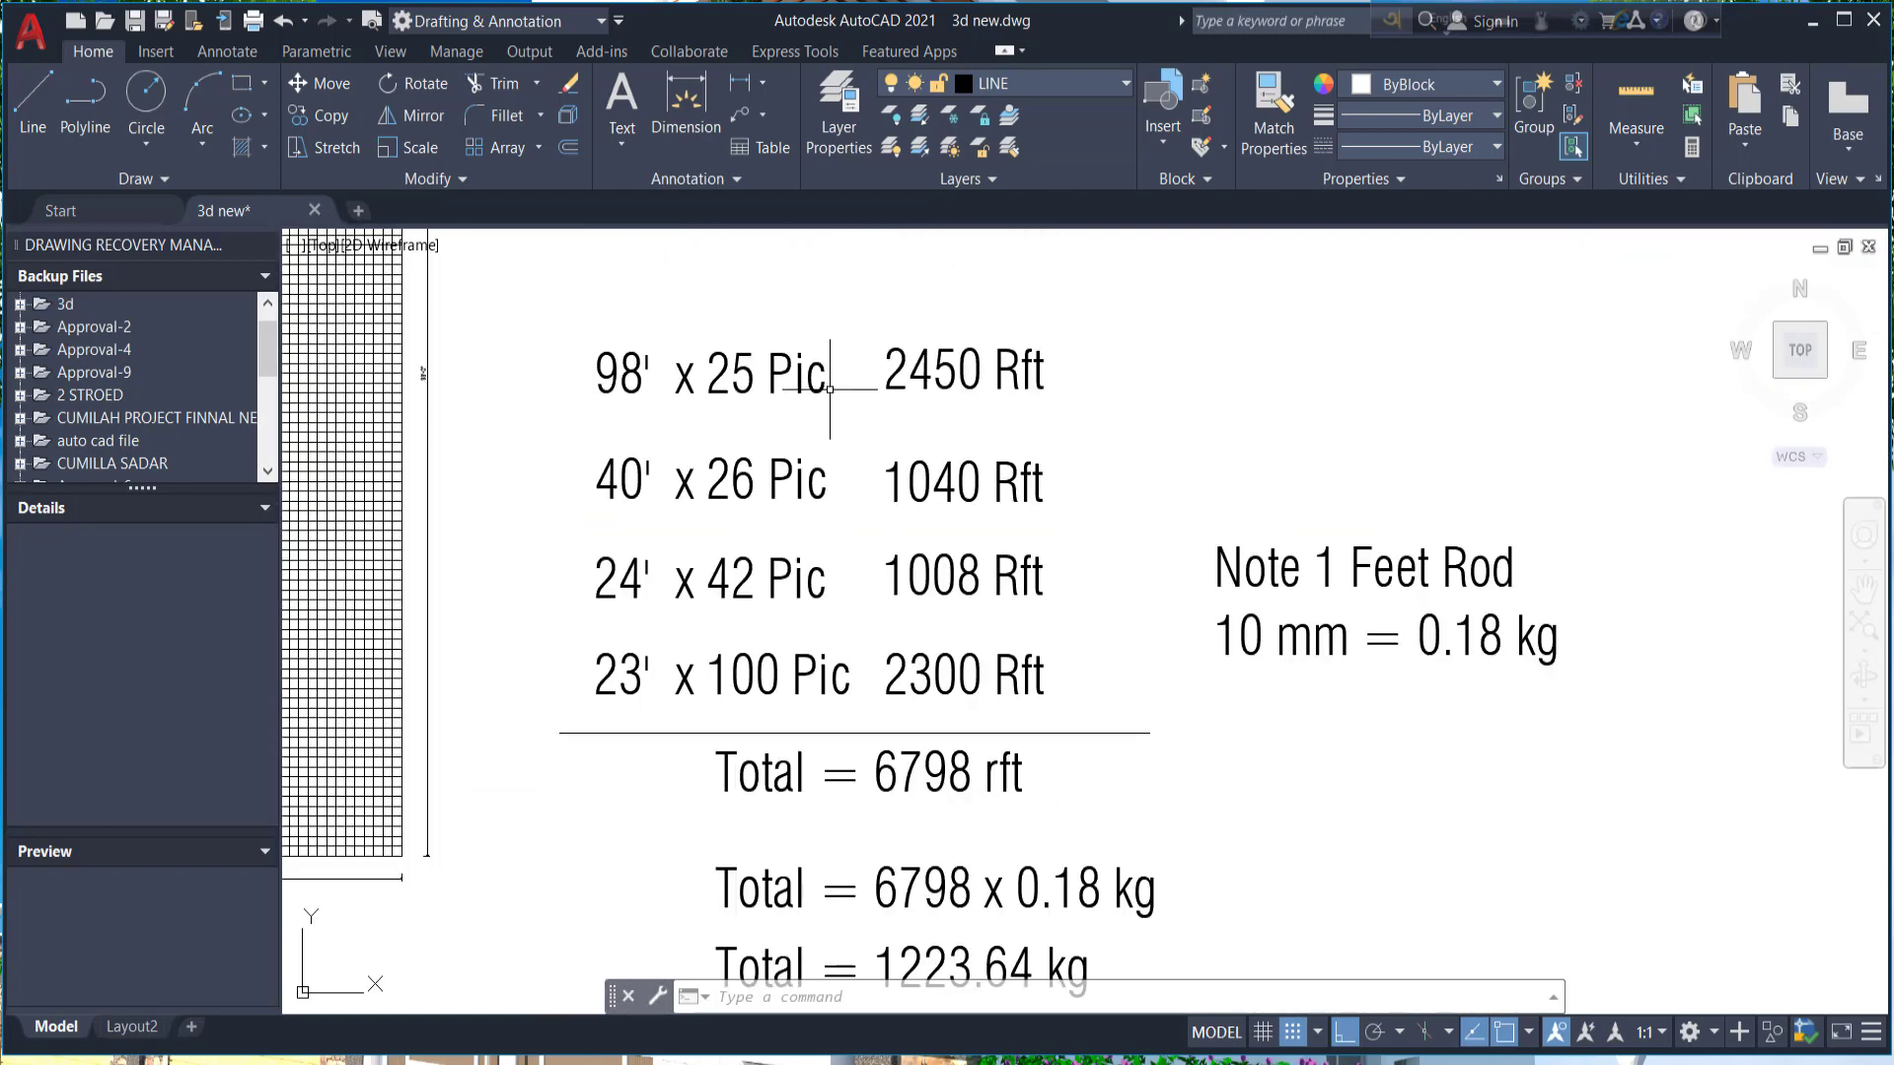
{"action": "scroll", "coordinate": [977, 789], "scroll_direction": "up", "scroll_amount": 2}
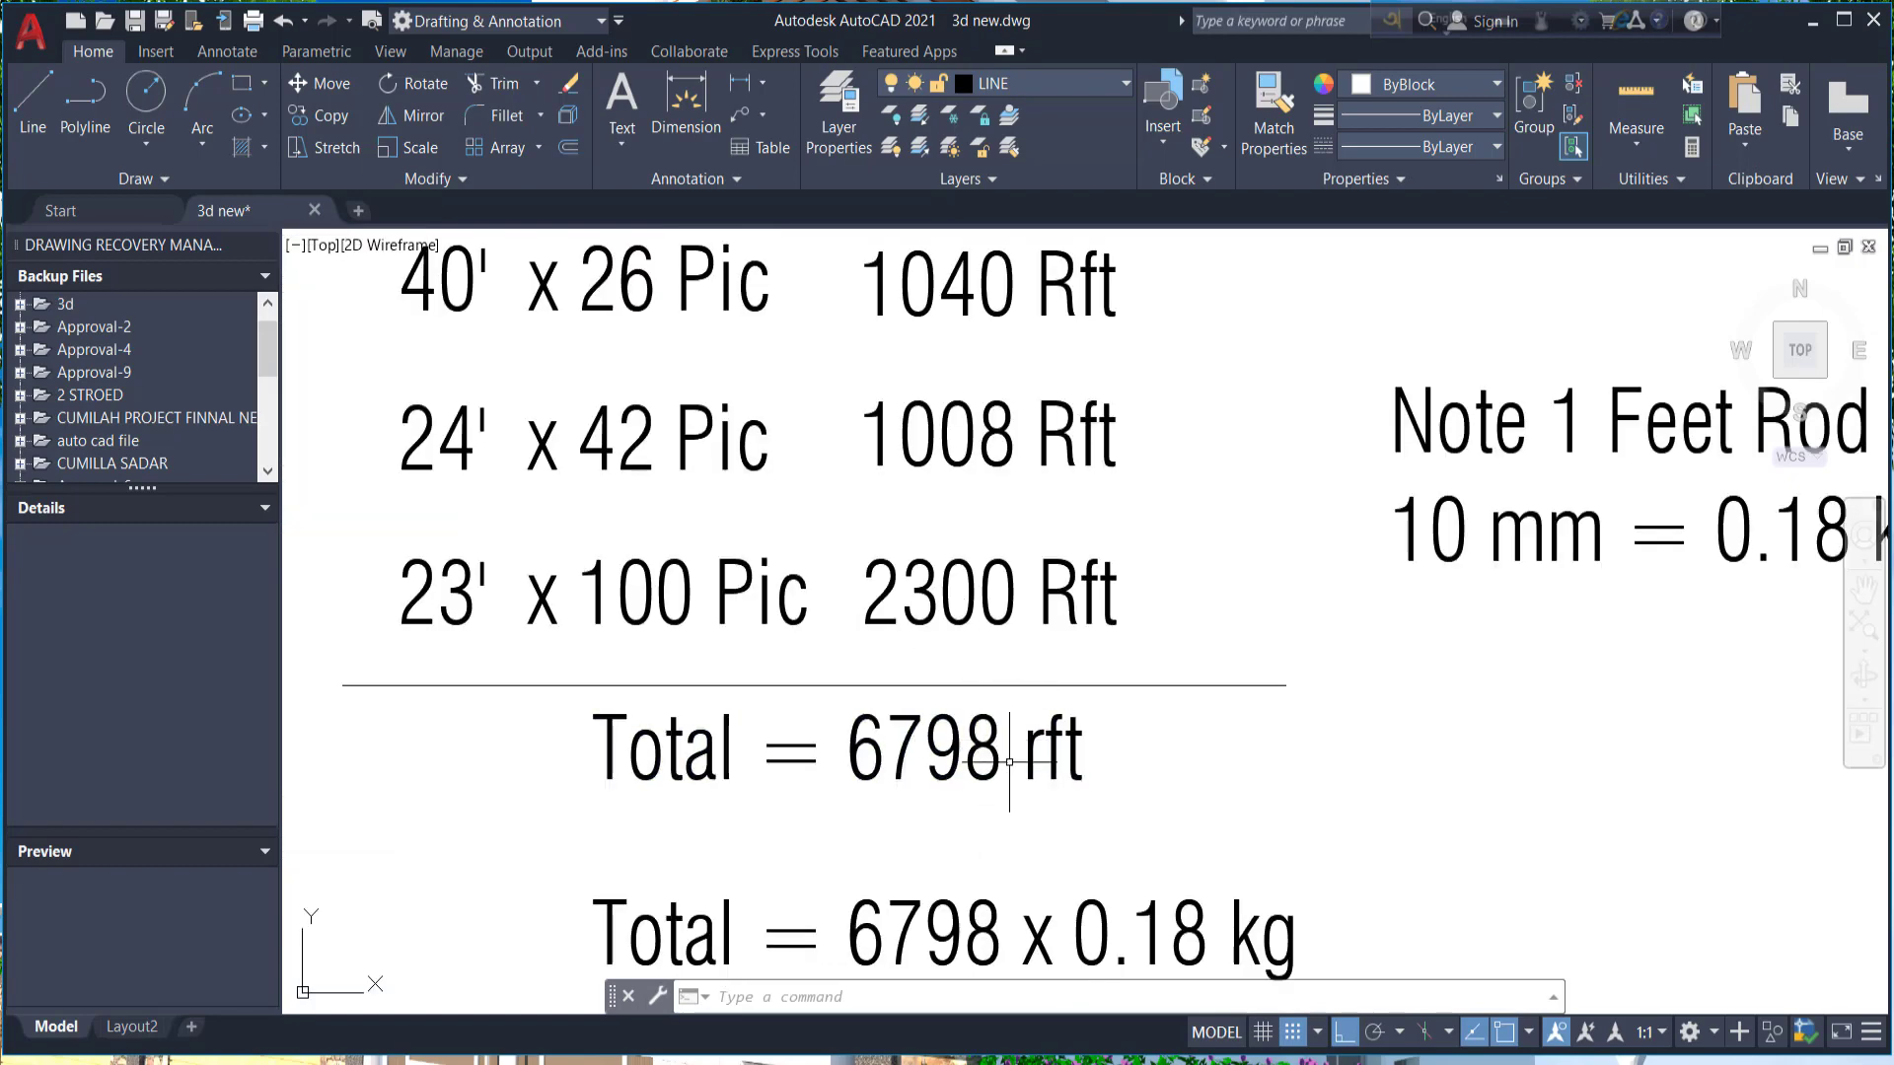
{"action": "scroll", "coordinate": [1134, 552], "scroll_direction": "down", "scroll_amount": 1}
{"action": "scroll", "coordinate": [1282, 532], "scroll_direction": "down", "scroll_amount": 1}
{"action": "scroll", "coordinate": [1134, 750], "scroll_direction": "up", "scroll_amount": 2}
{"action": "scroll", "coordinate": [1184, 641], "scroll_direction": "down", "scroll_amount": 2}
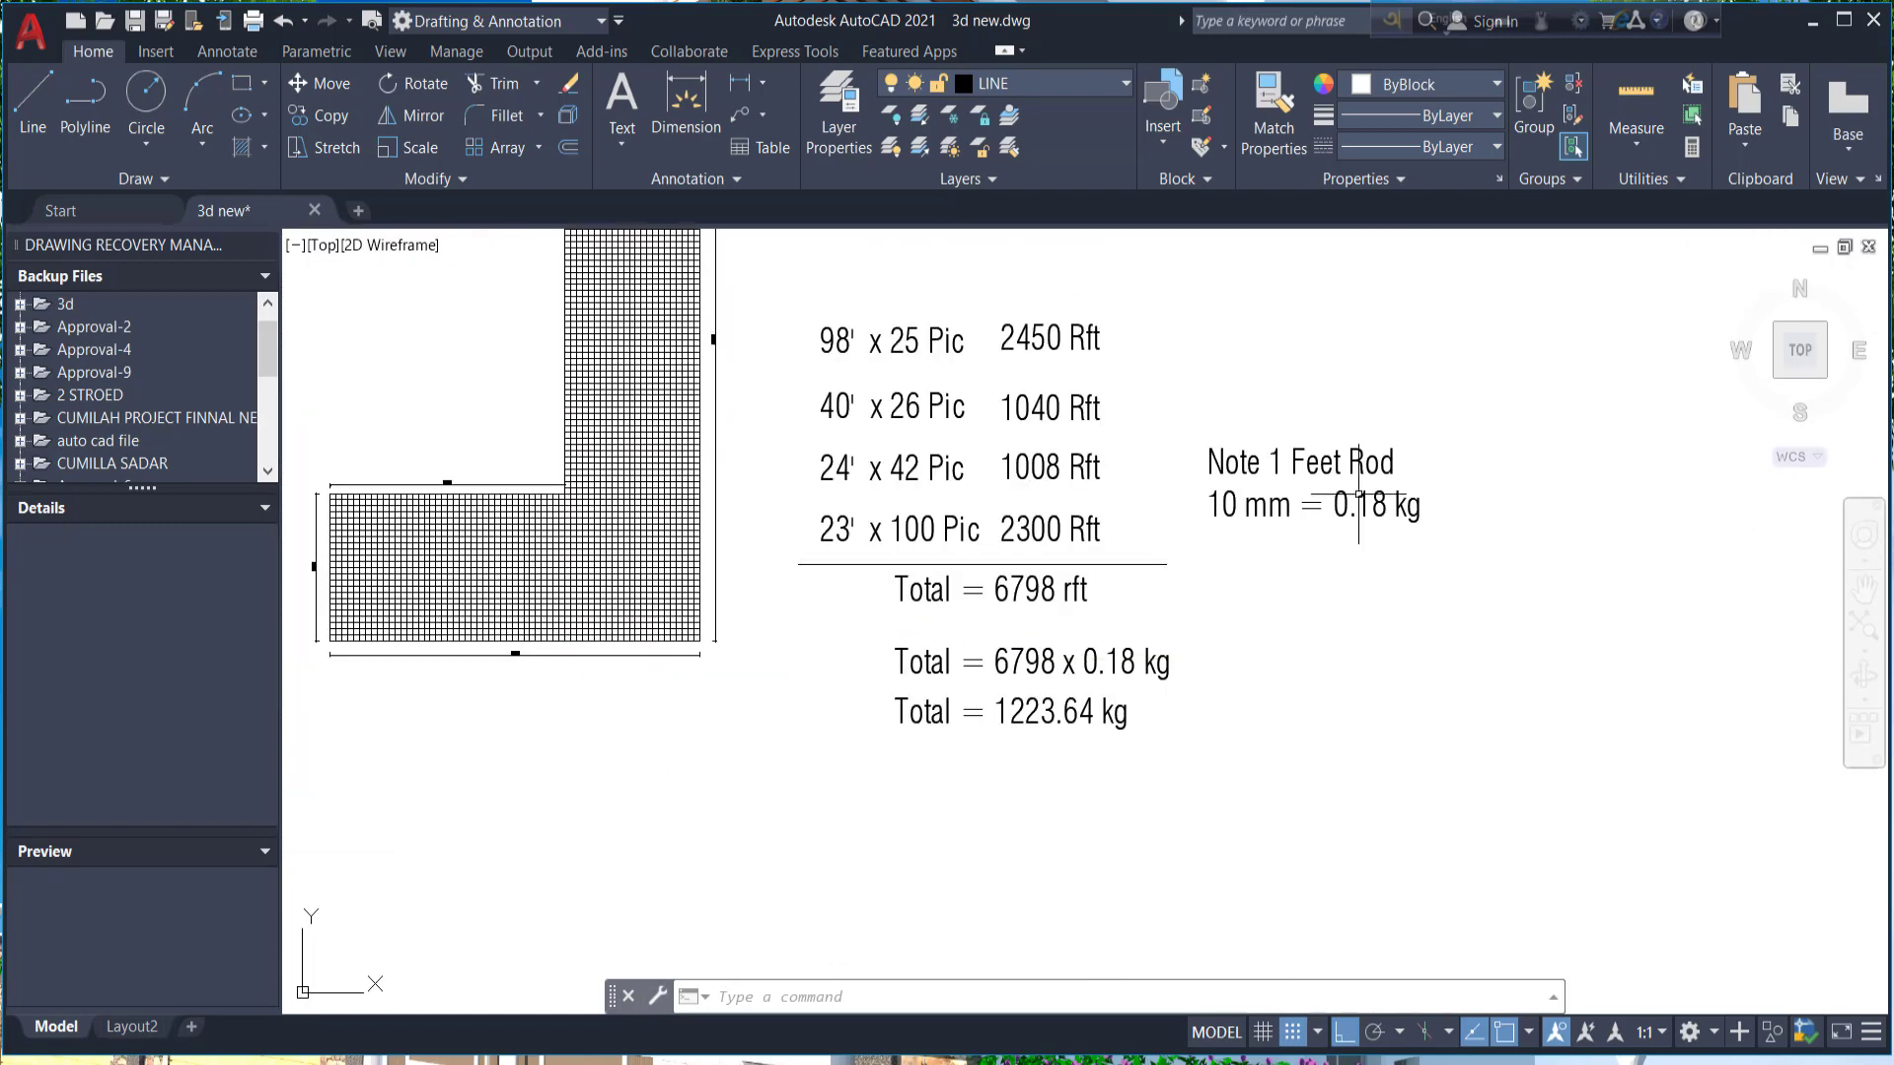
{"action": "scroll", "coordinate": [1358, 493], "scroll_direction": "up", "scroll_amount": 2}
{"action": "scroll", "coordinate": [1203, 437], "scroll_direction": "down", "scroll_amount": 1}
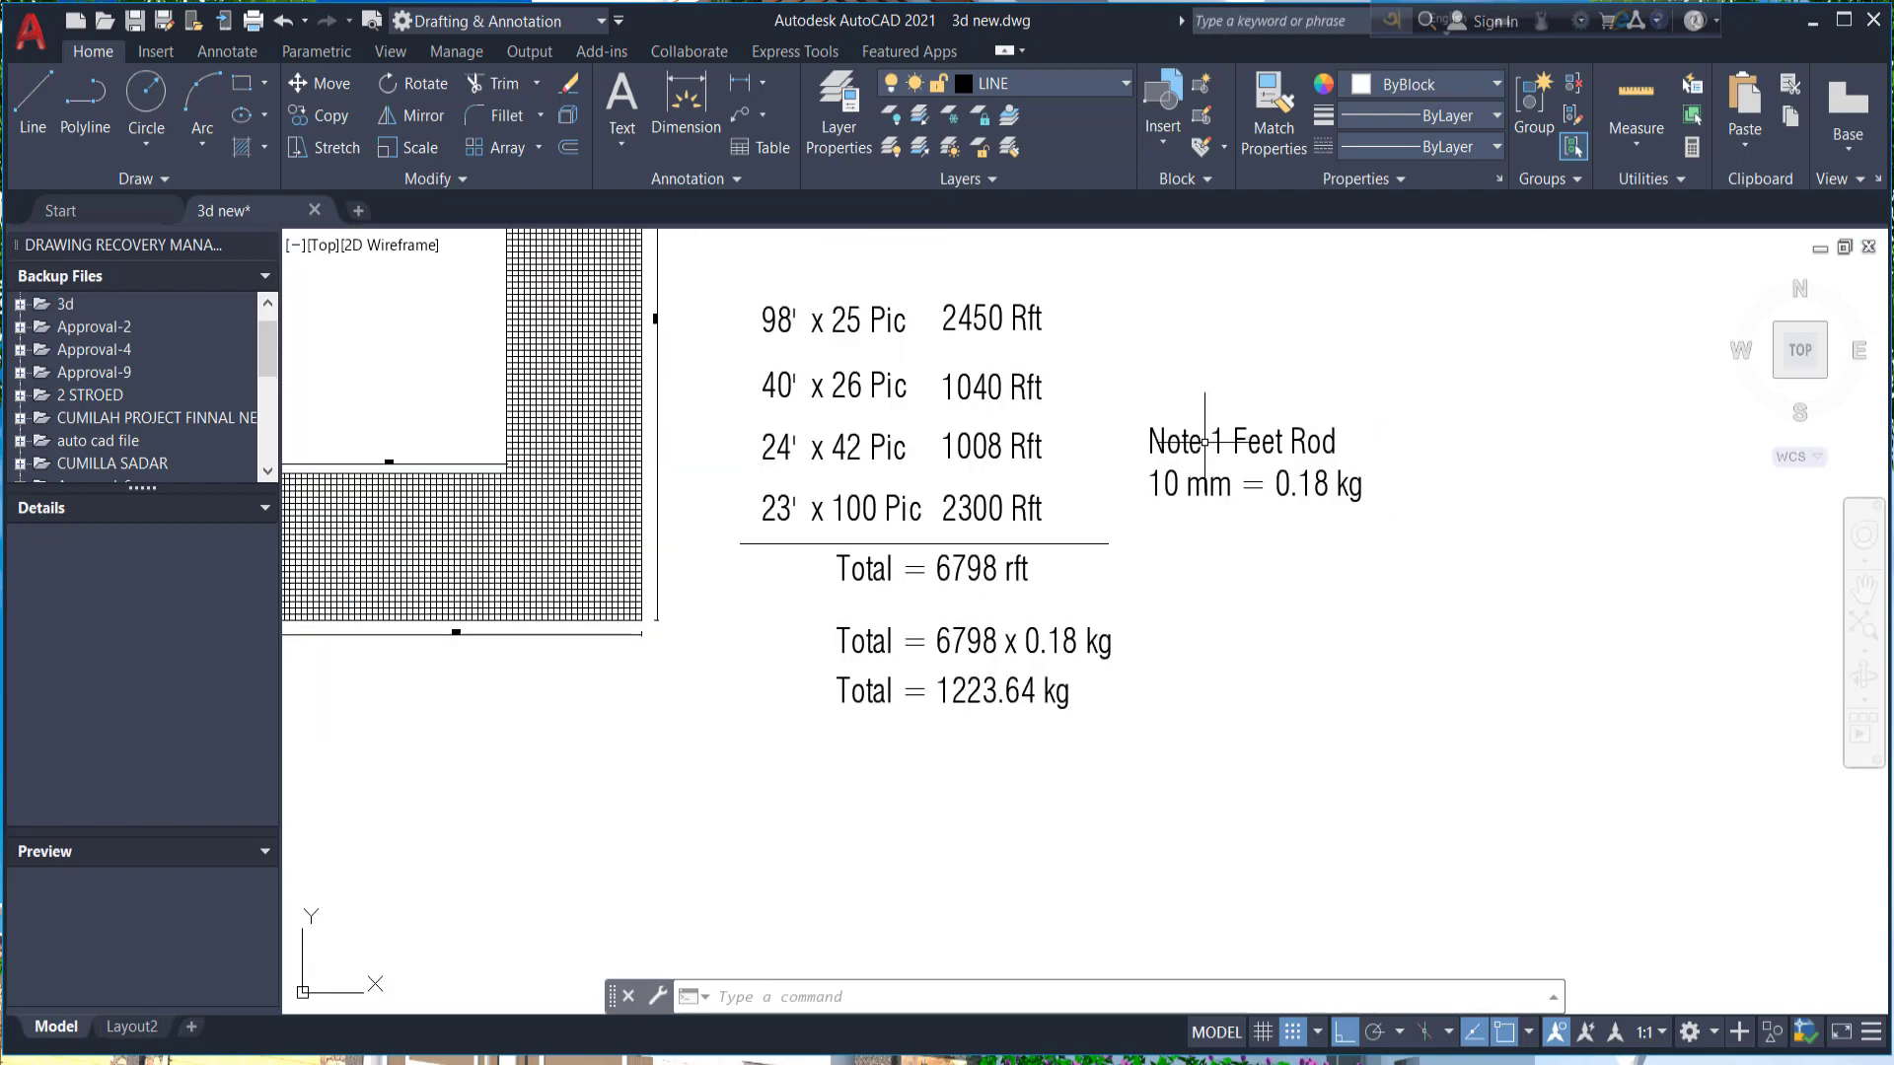
{"action": "scroll", "coordinate": [1322, 493], "scroll_direction": "up", "scroll_amount": 1}
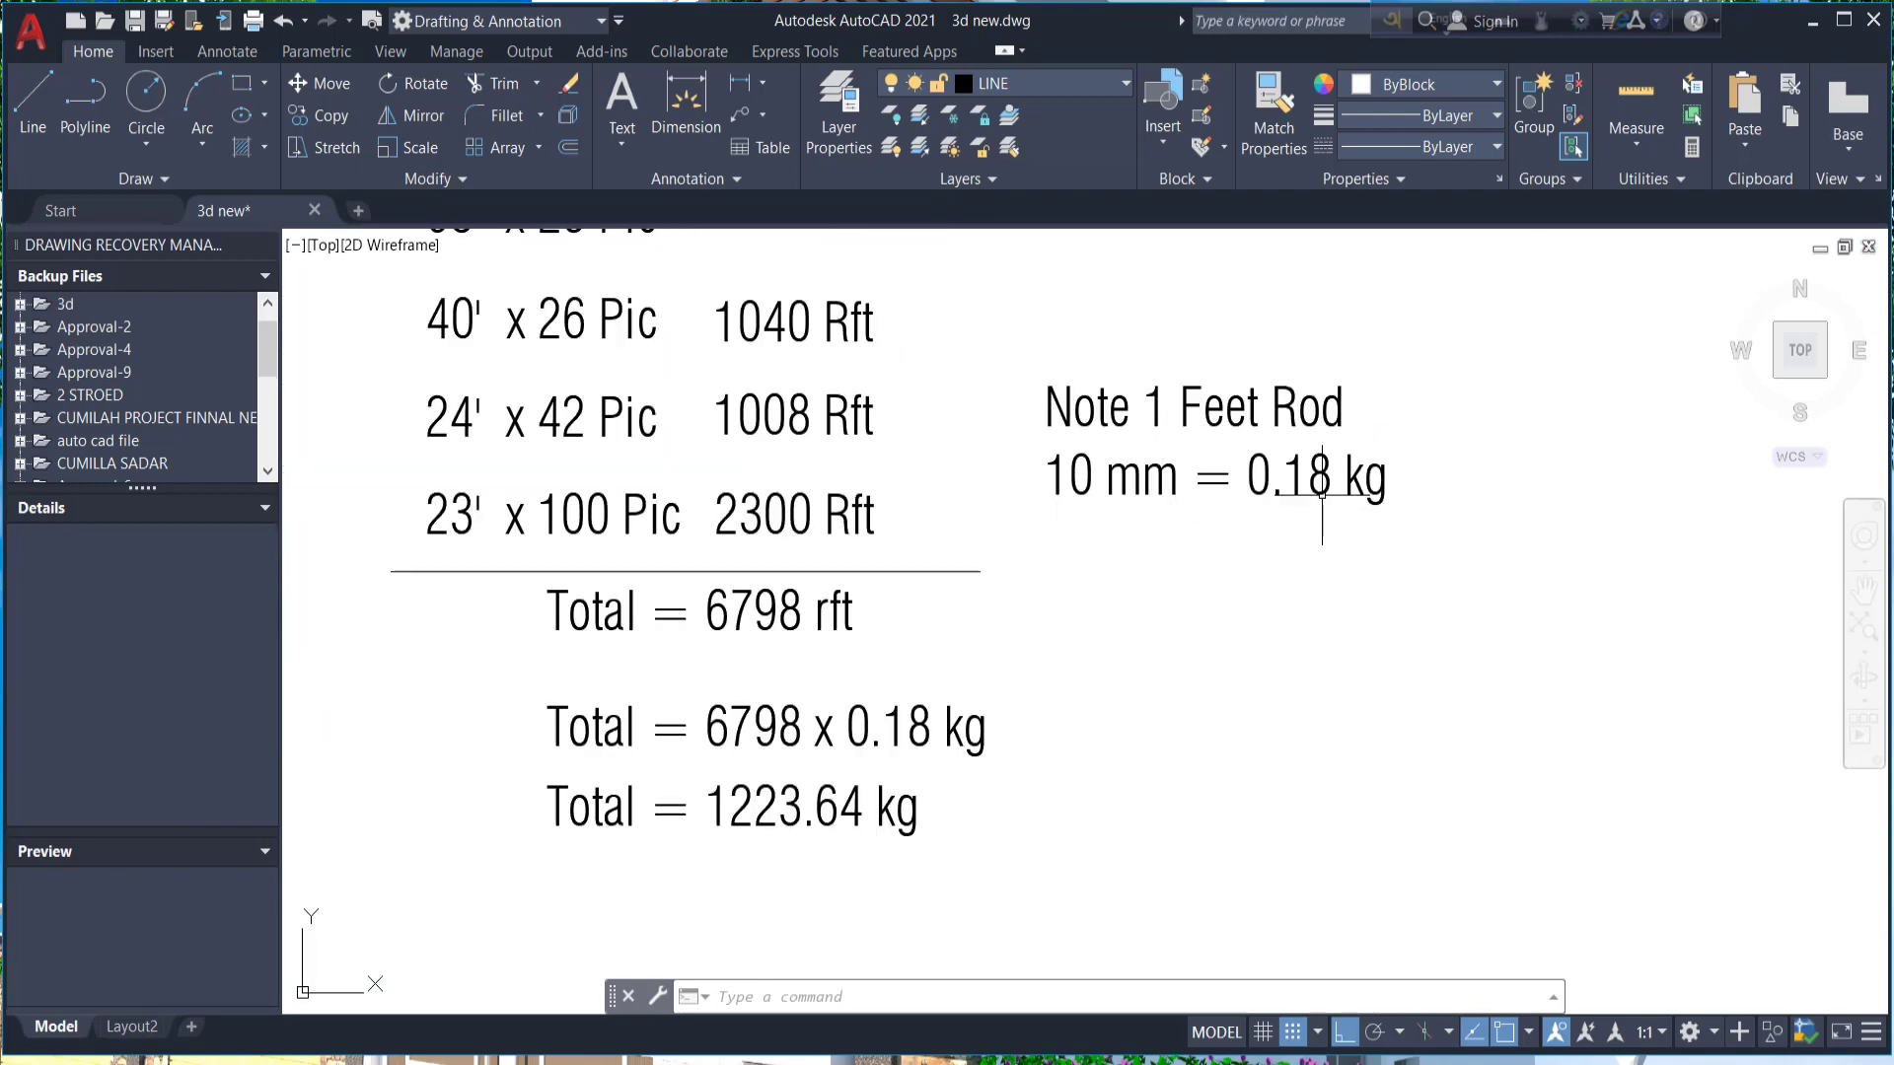
{"action": "scroll", "coordinate": [1321, 493], "scroll_direction": "down", "scroll_amount": 1}
{"action": "scroll", "coordinate": [1134, 636], "scroll_direction": "up", "scroll_amount": 1}
{"action": "scroll", "coordinate": [1134, 636], "scroll_direction": "up", "scroll_amount": 1}
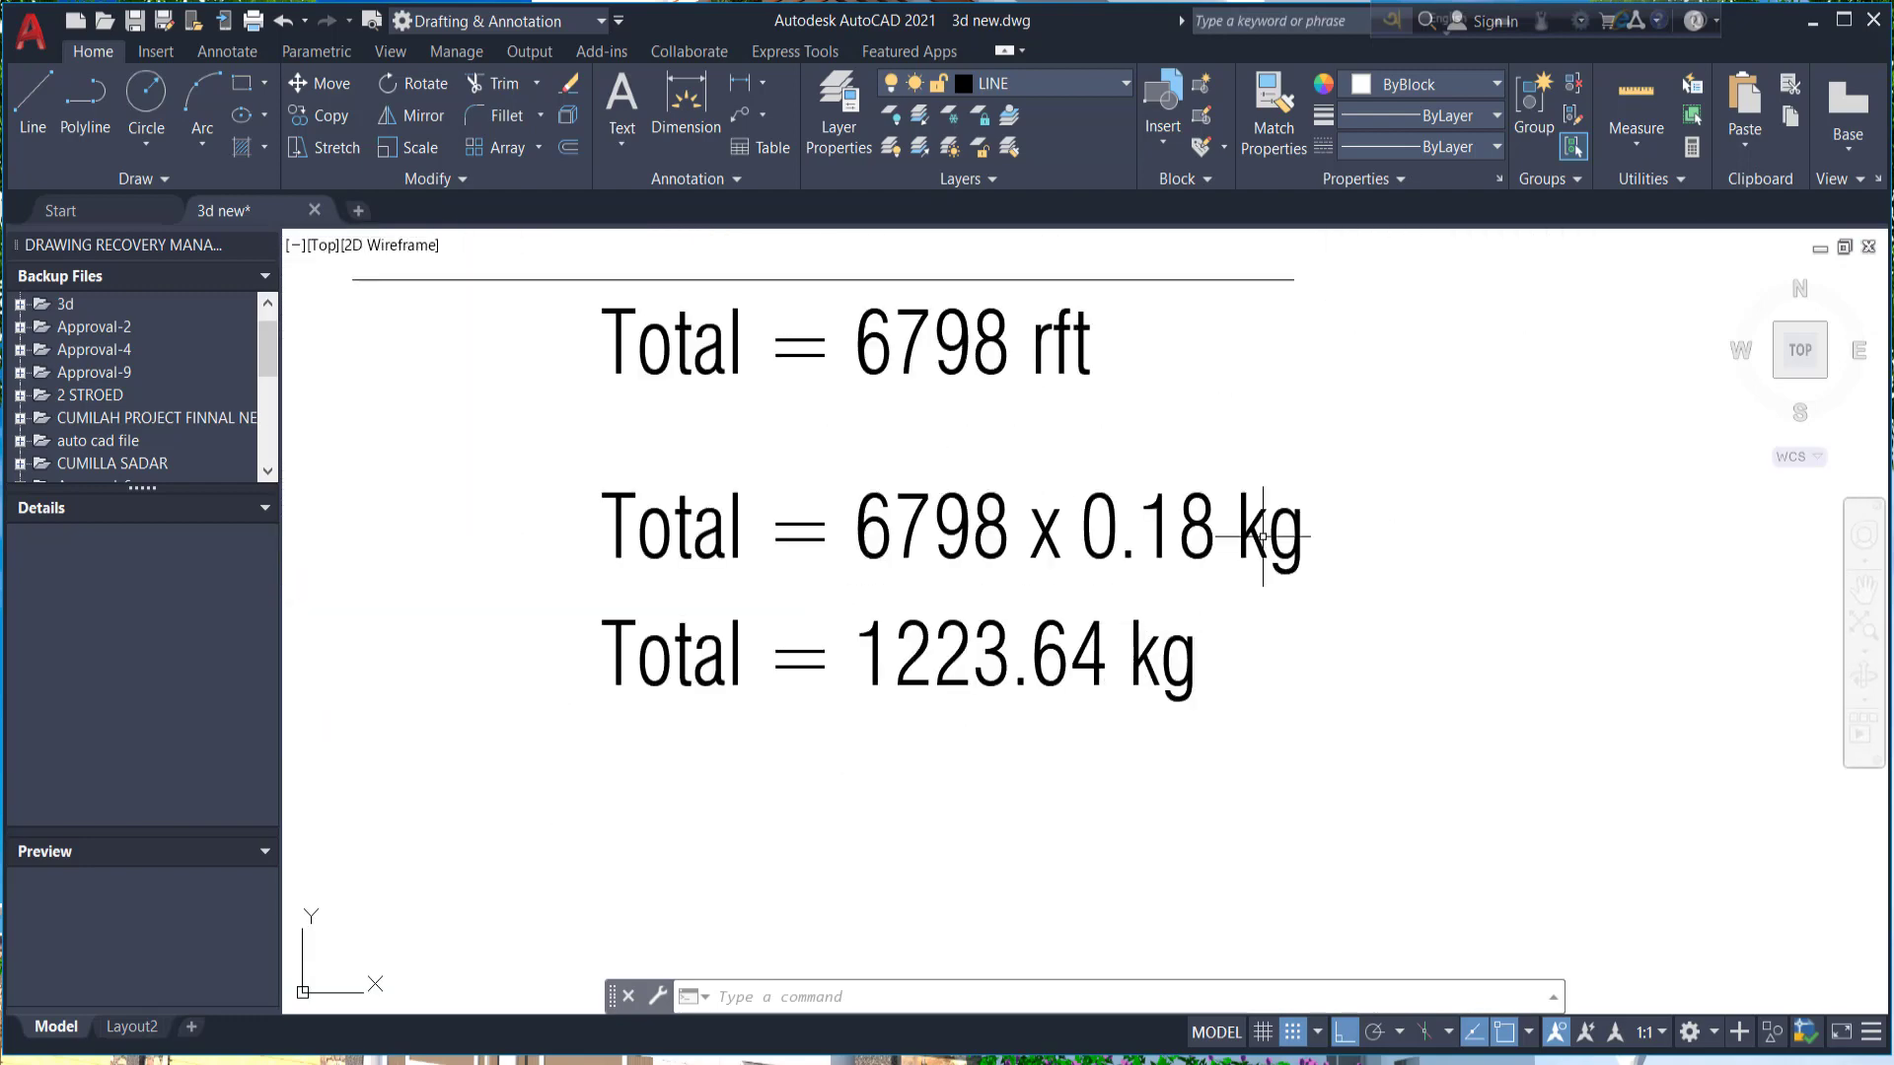
{"action": "scroll", "coordinate": [752, 710], "scroll_direction": "down", "scroll_amount": 2}
{"action": "scroll", "coordinate": [853, 647], "scroll_direction": "down", "scroll_amount": 2}
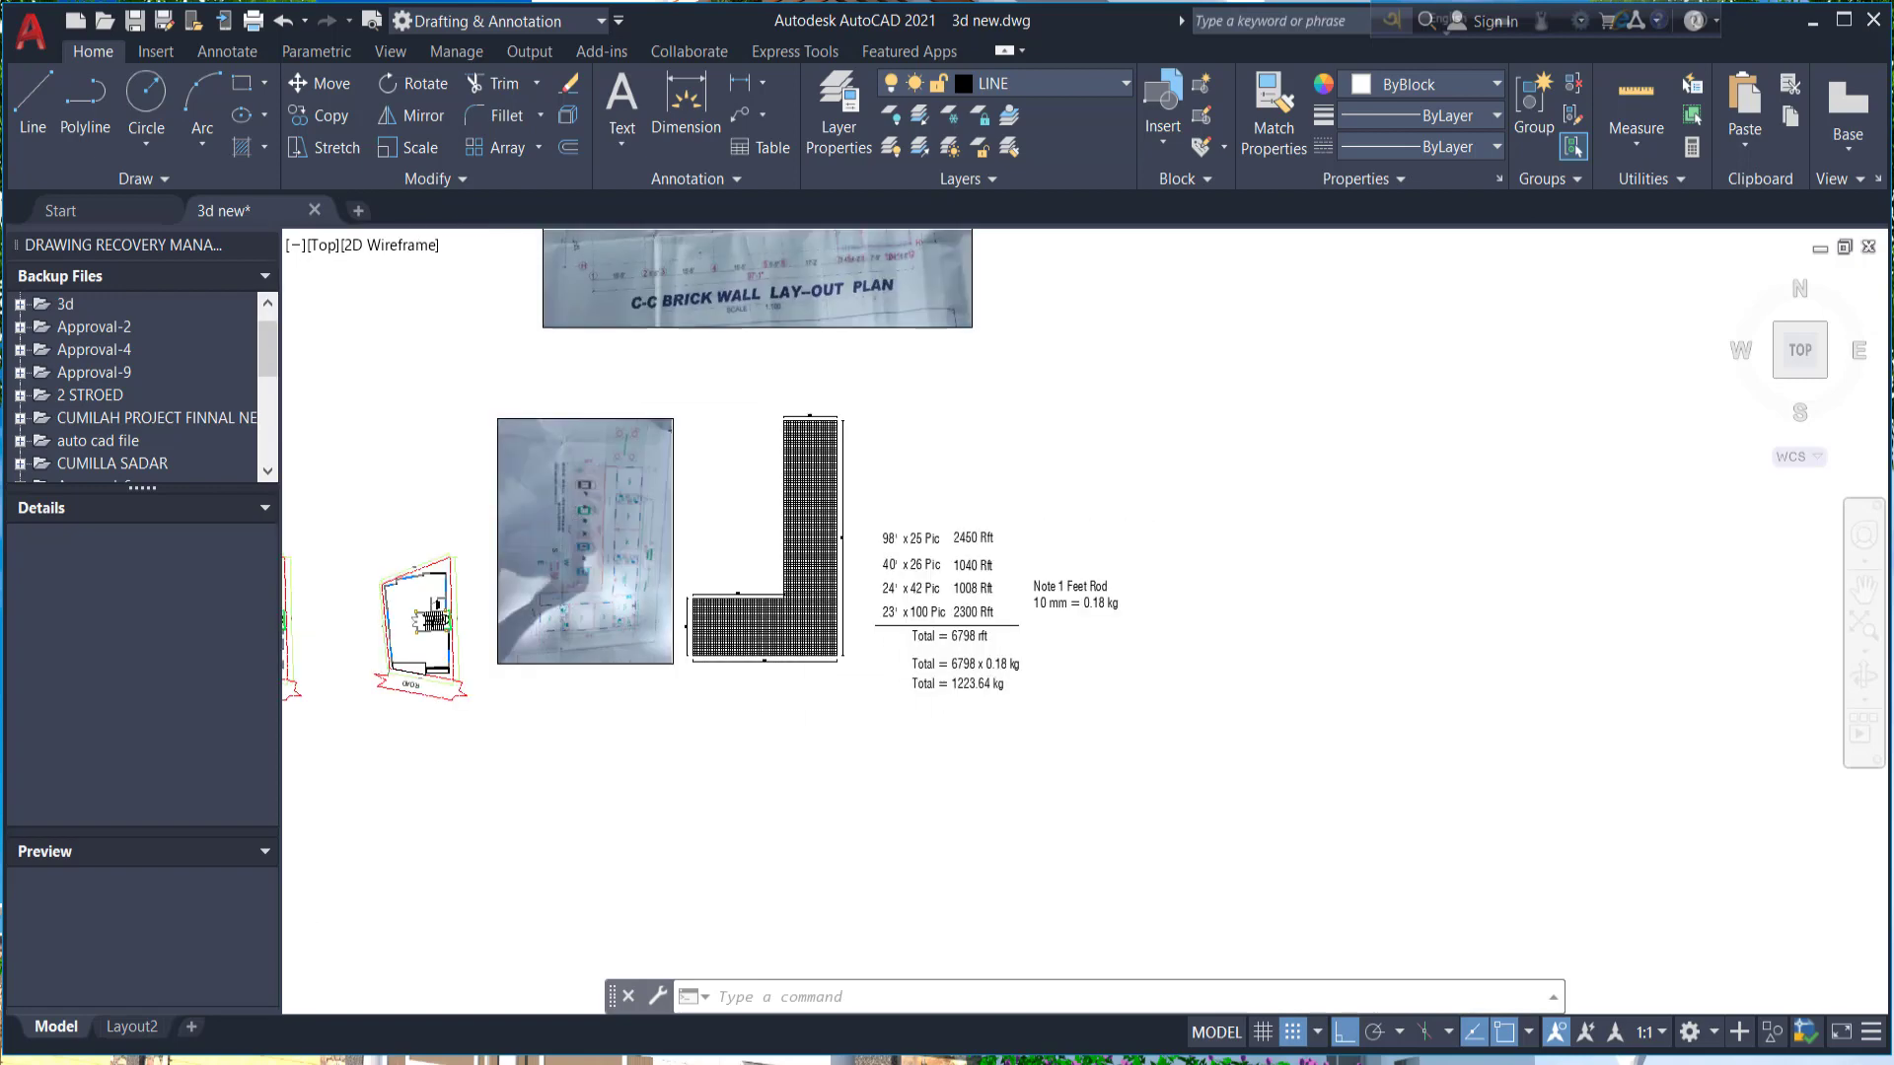
{"action": "scroll", "coordinate": [852, 647], "scroll_direction": "up", "scroll_amount": 2}
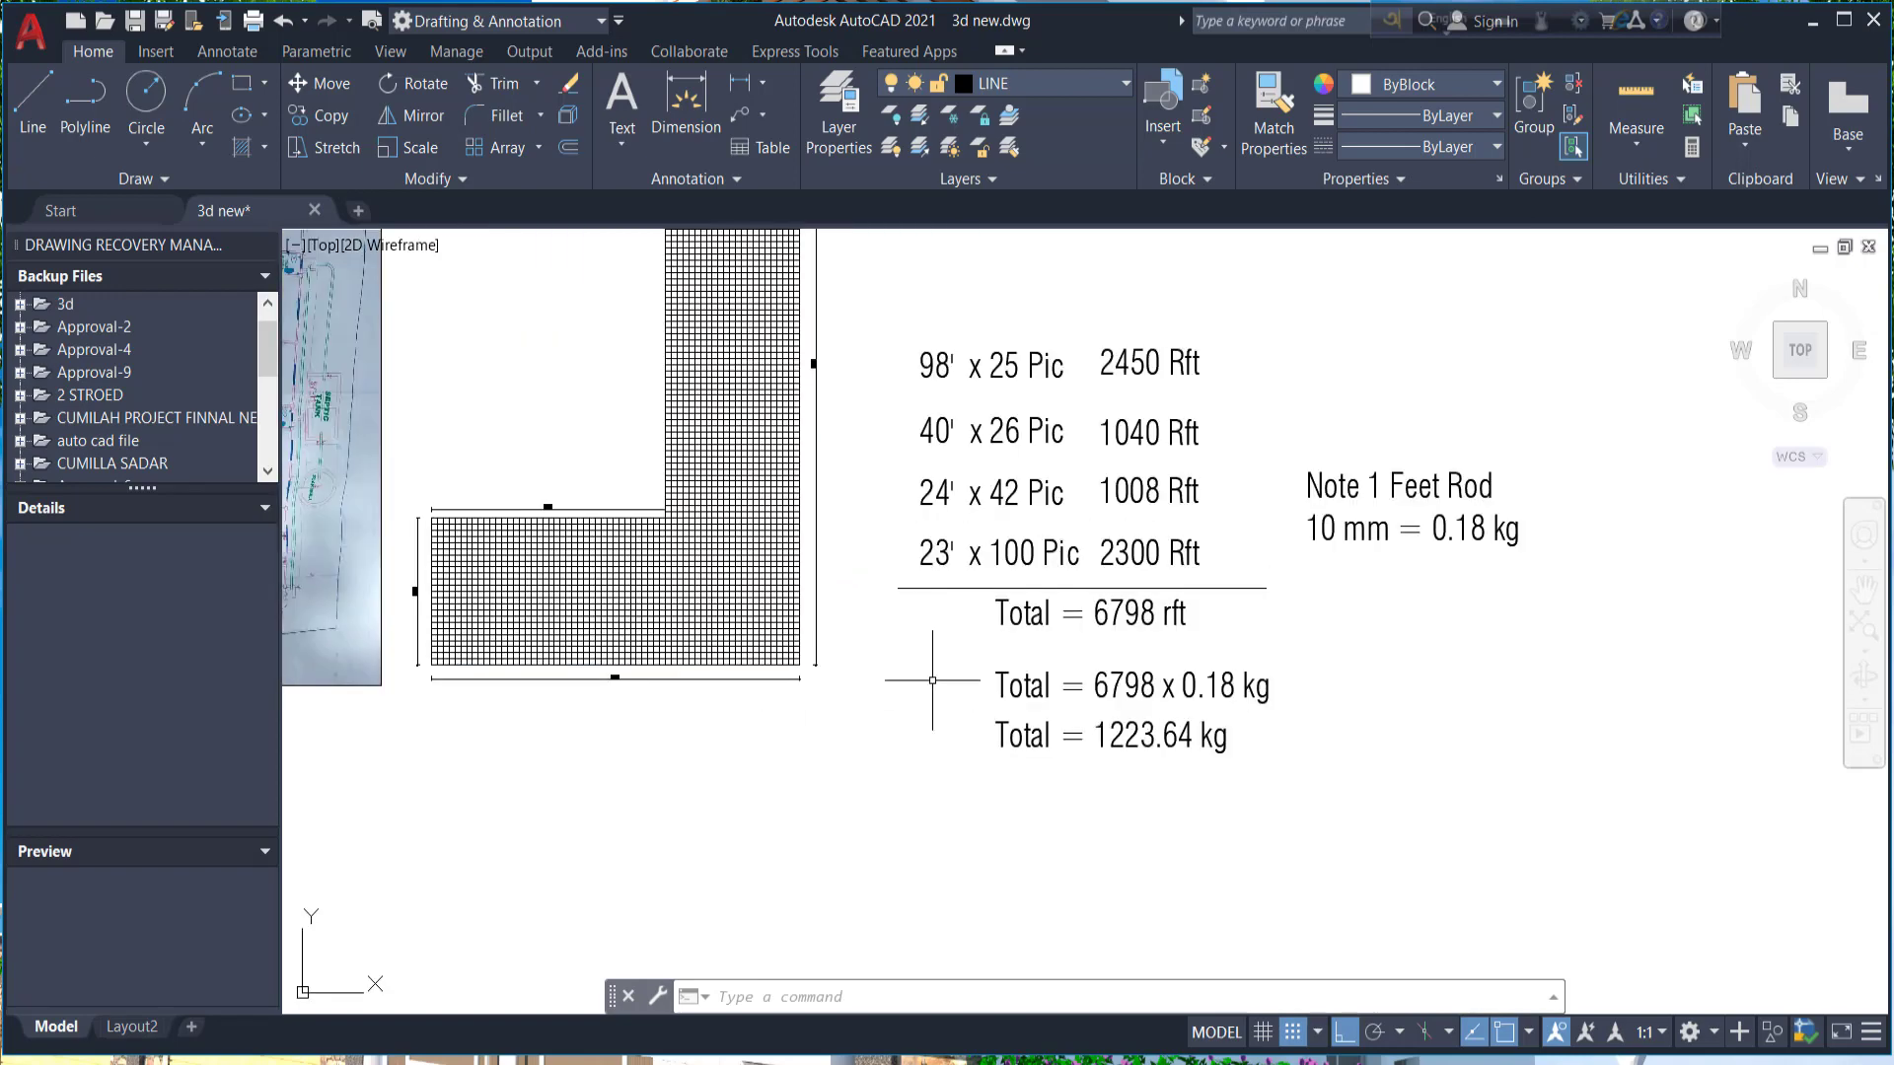
{"action": "scroll", "coordinate": [1158, 733], "scroll_direction": "up", "scroll_amount": 2}
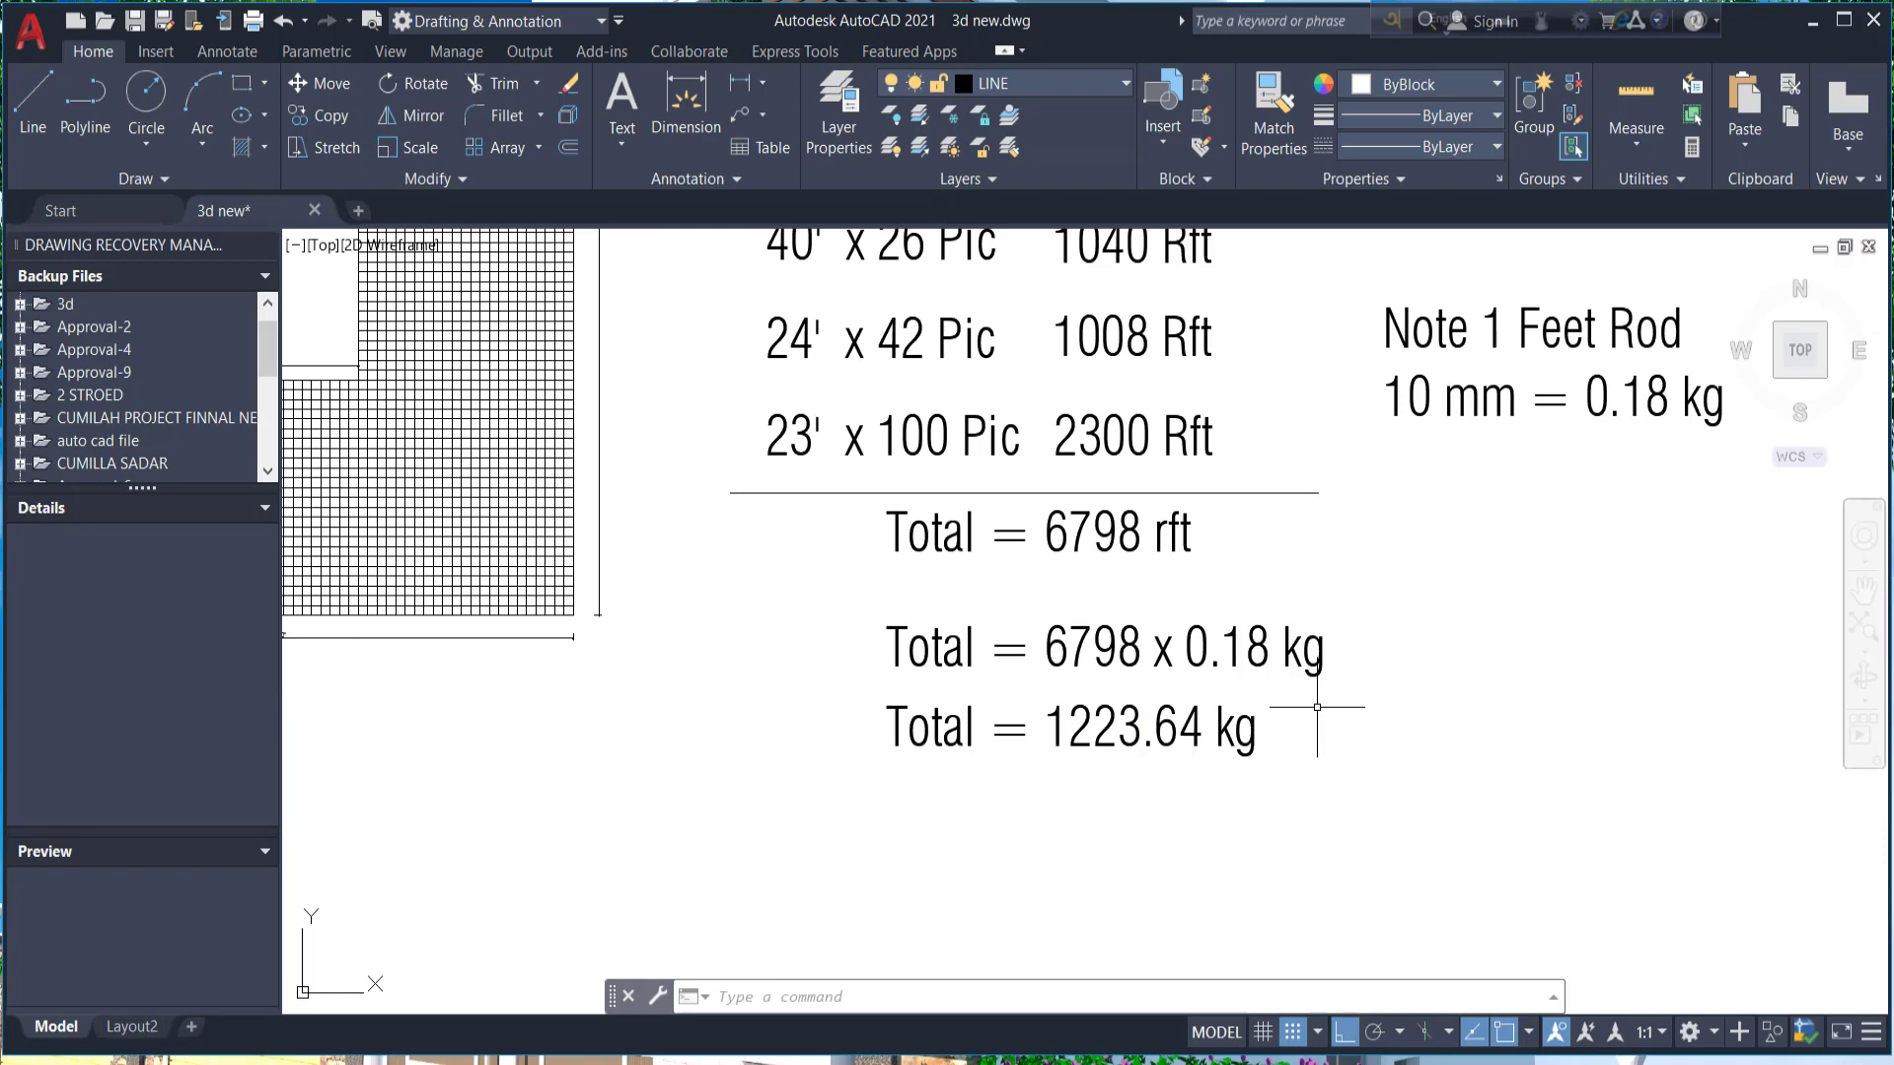
{"action": "scroll", "coordinate": [1316, 707], "scroll_direction": "down", "scroll_amount": 1}
{"action": "scroll", "coordinate": [1317, 707], "scroll_direction": "up", "scroll_amount": 2}
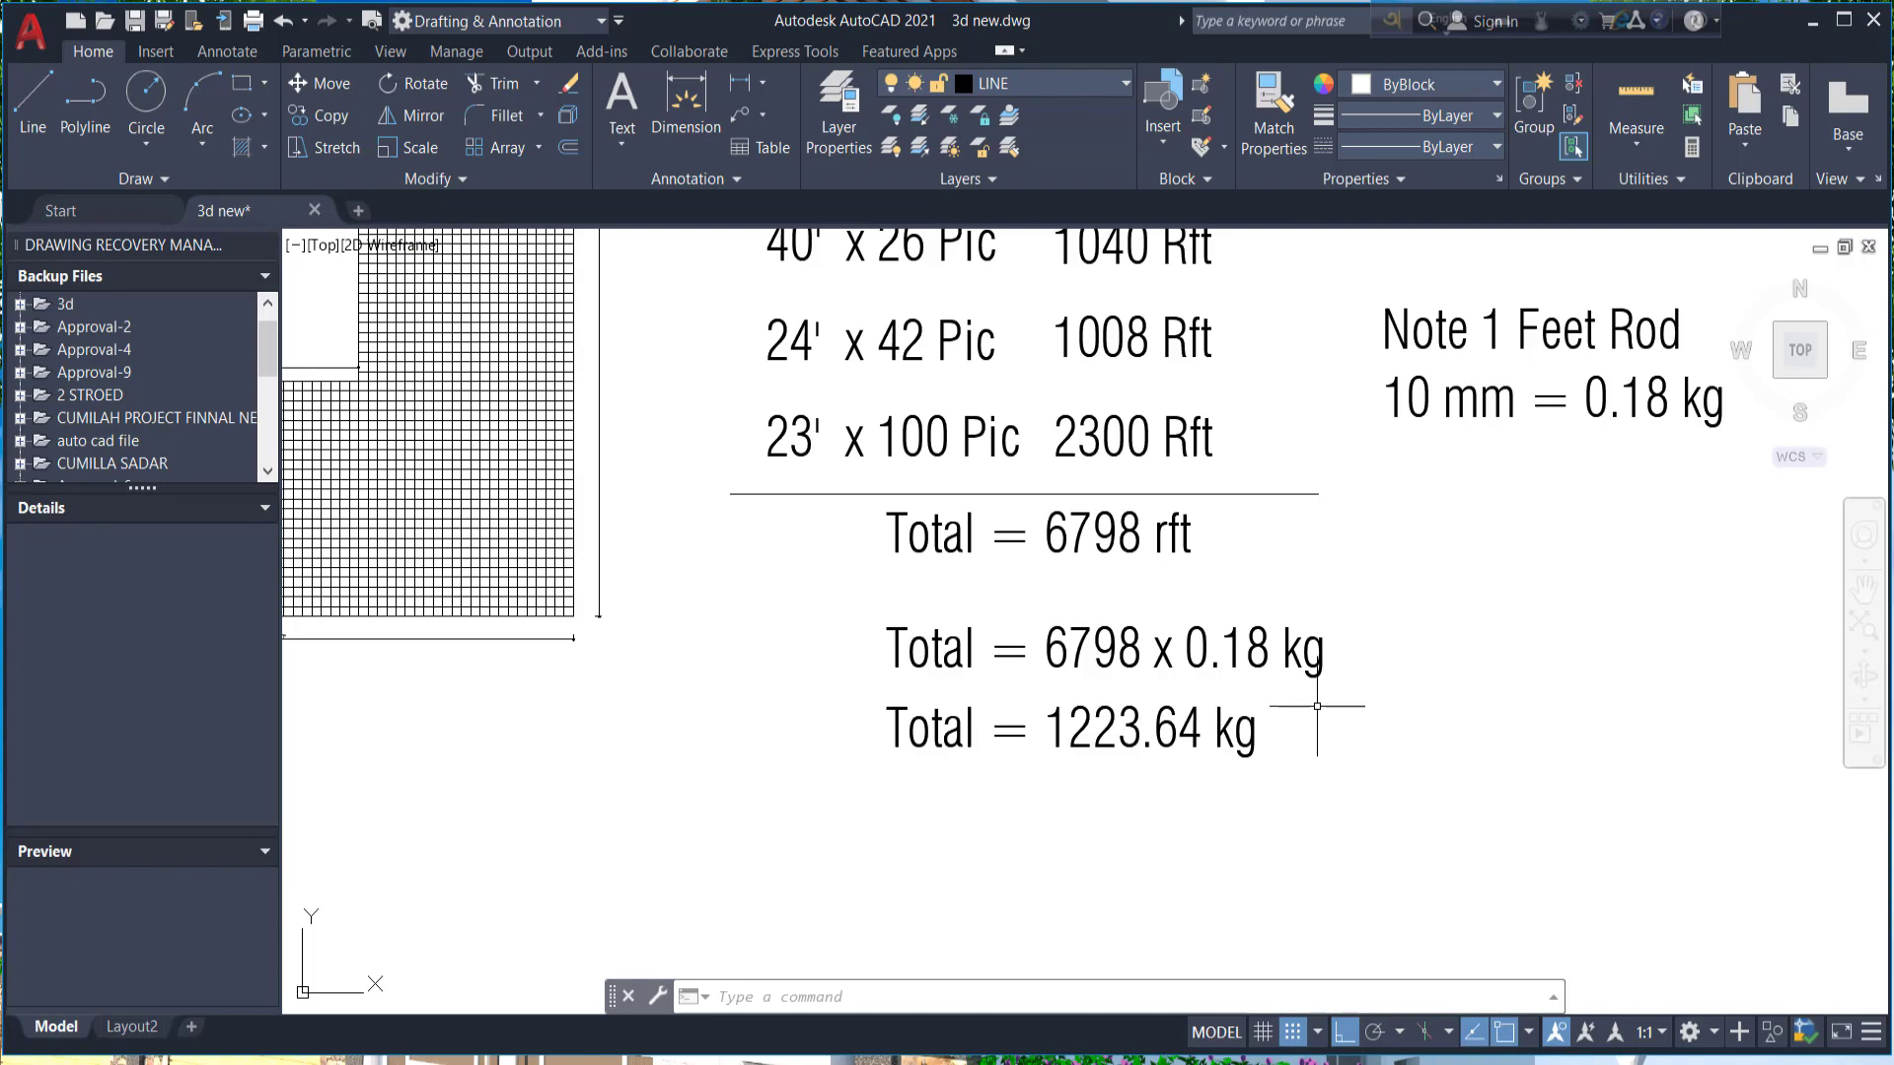
{"action": "scroll", "coordinate": [1316, 707], "scroll_direction": "down", "scroll_amount": 1}
{"action": "scroll", "coordinate": [1319, 715], "scroll_direction": "down", "scroll_amount": 1}
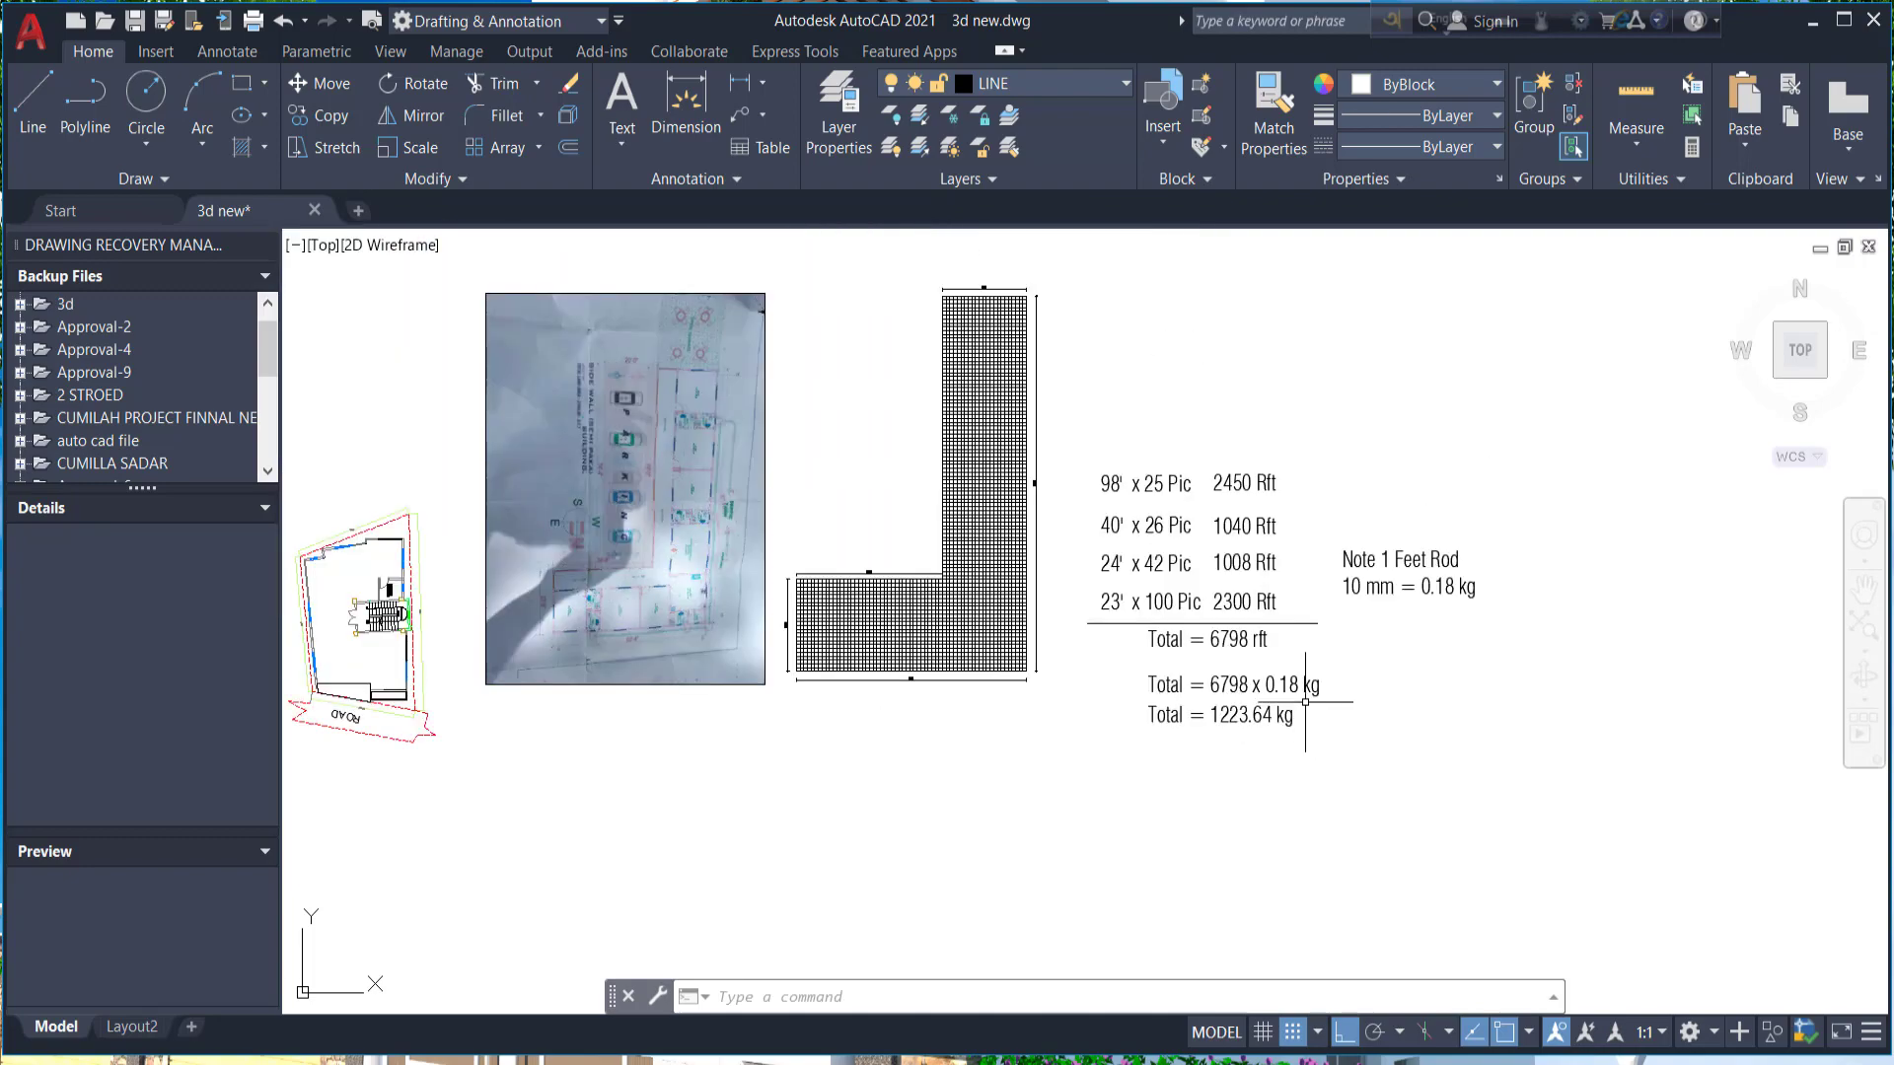
{"action": "scroll", "coordinate": [1081, 366], "scroll_direction": "up", "scroll_amount": 1}
{"action": "scroll", "coordinate": [1081, 365], "scroll_direction": "down", "scroll_amount": 1}
{"action": "scroll", "coordinate": [472, 504], "scroll_direction": "up", "scroll_amount": 1}
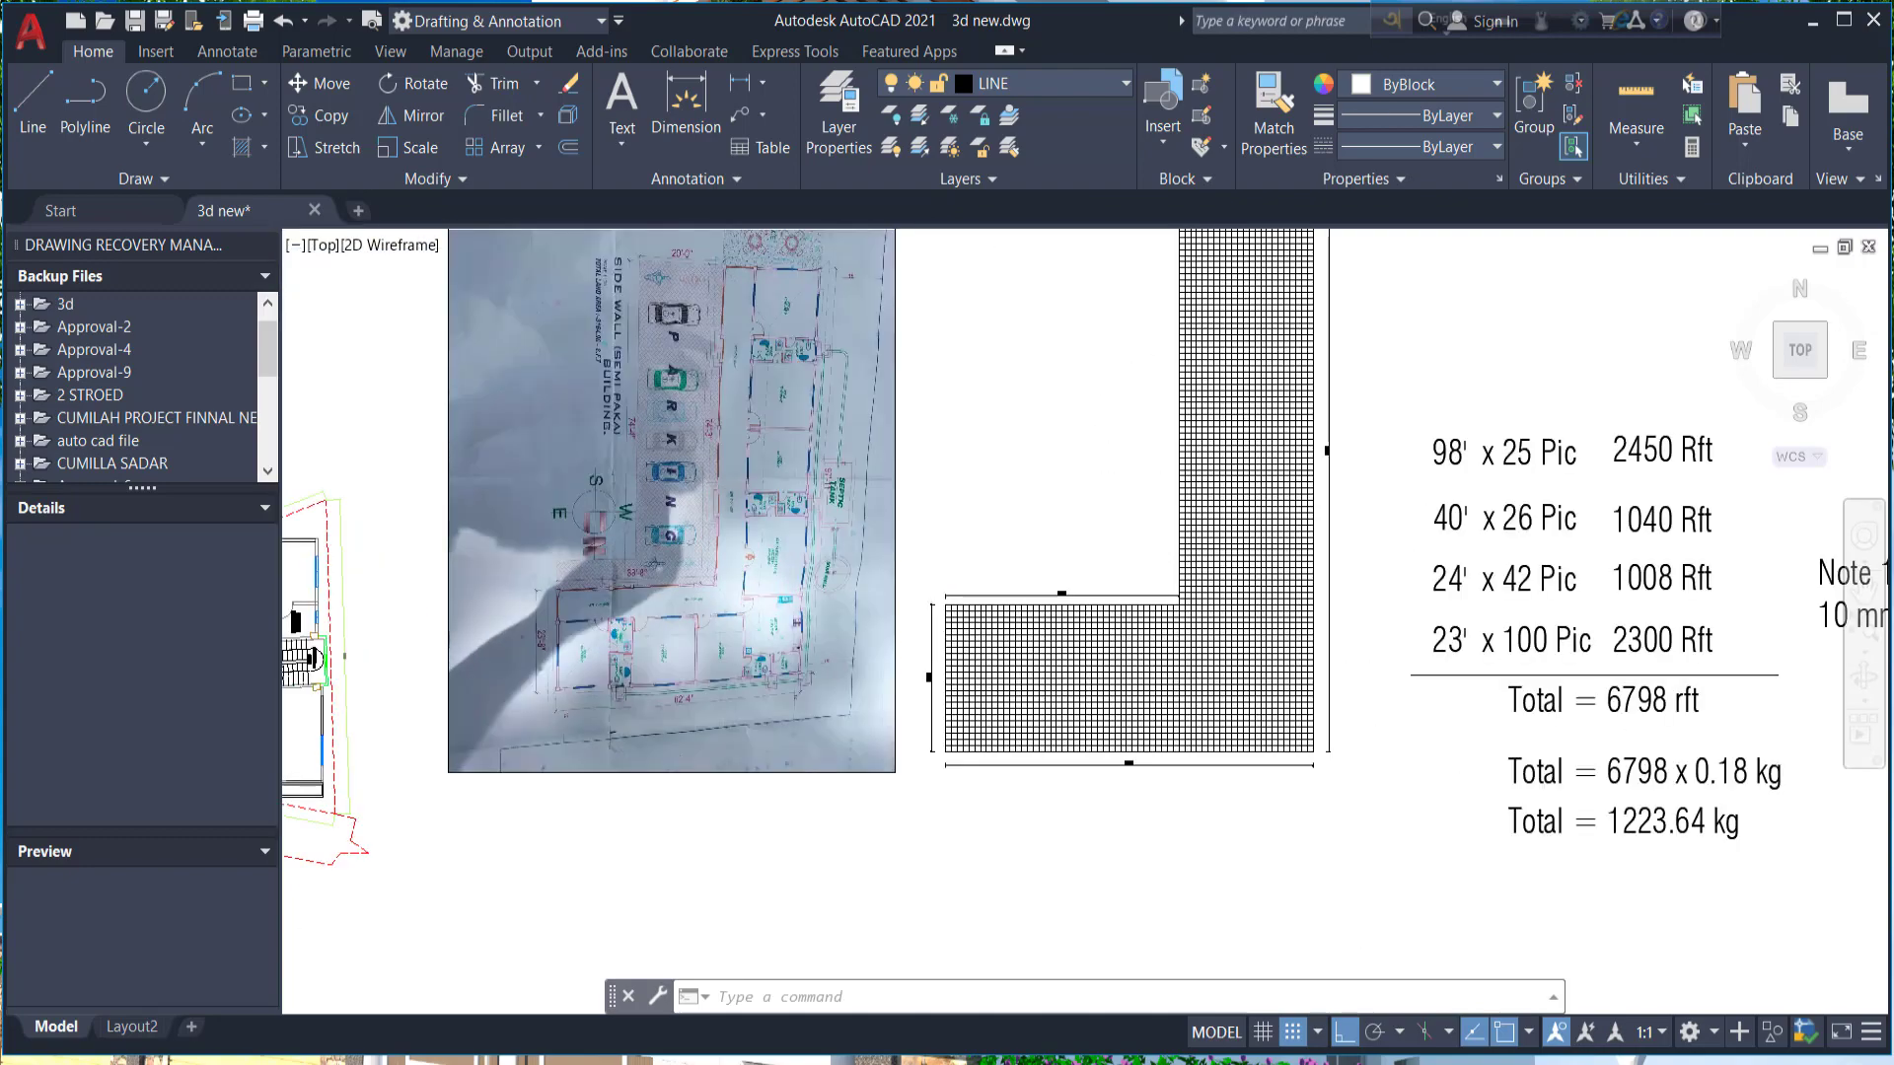
{"action": "scroll", "coordinate": [732, 613], "scroll_direction": "up", "scroll_amount": 1}
{"action": "scroll", "coordinate": [733, 613], "scroll_direction": "down", "scroll_amount": 1}
{"action": "scroll", "coordinate": [735, 394], "scroll_direction": "up", "scroll_amount": 2}
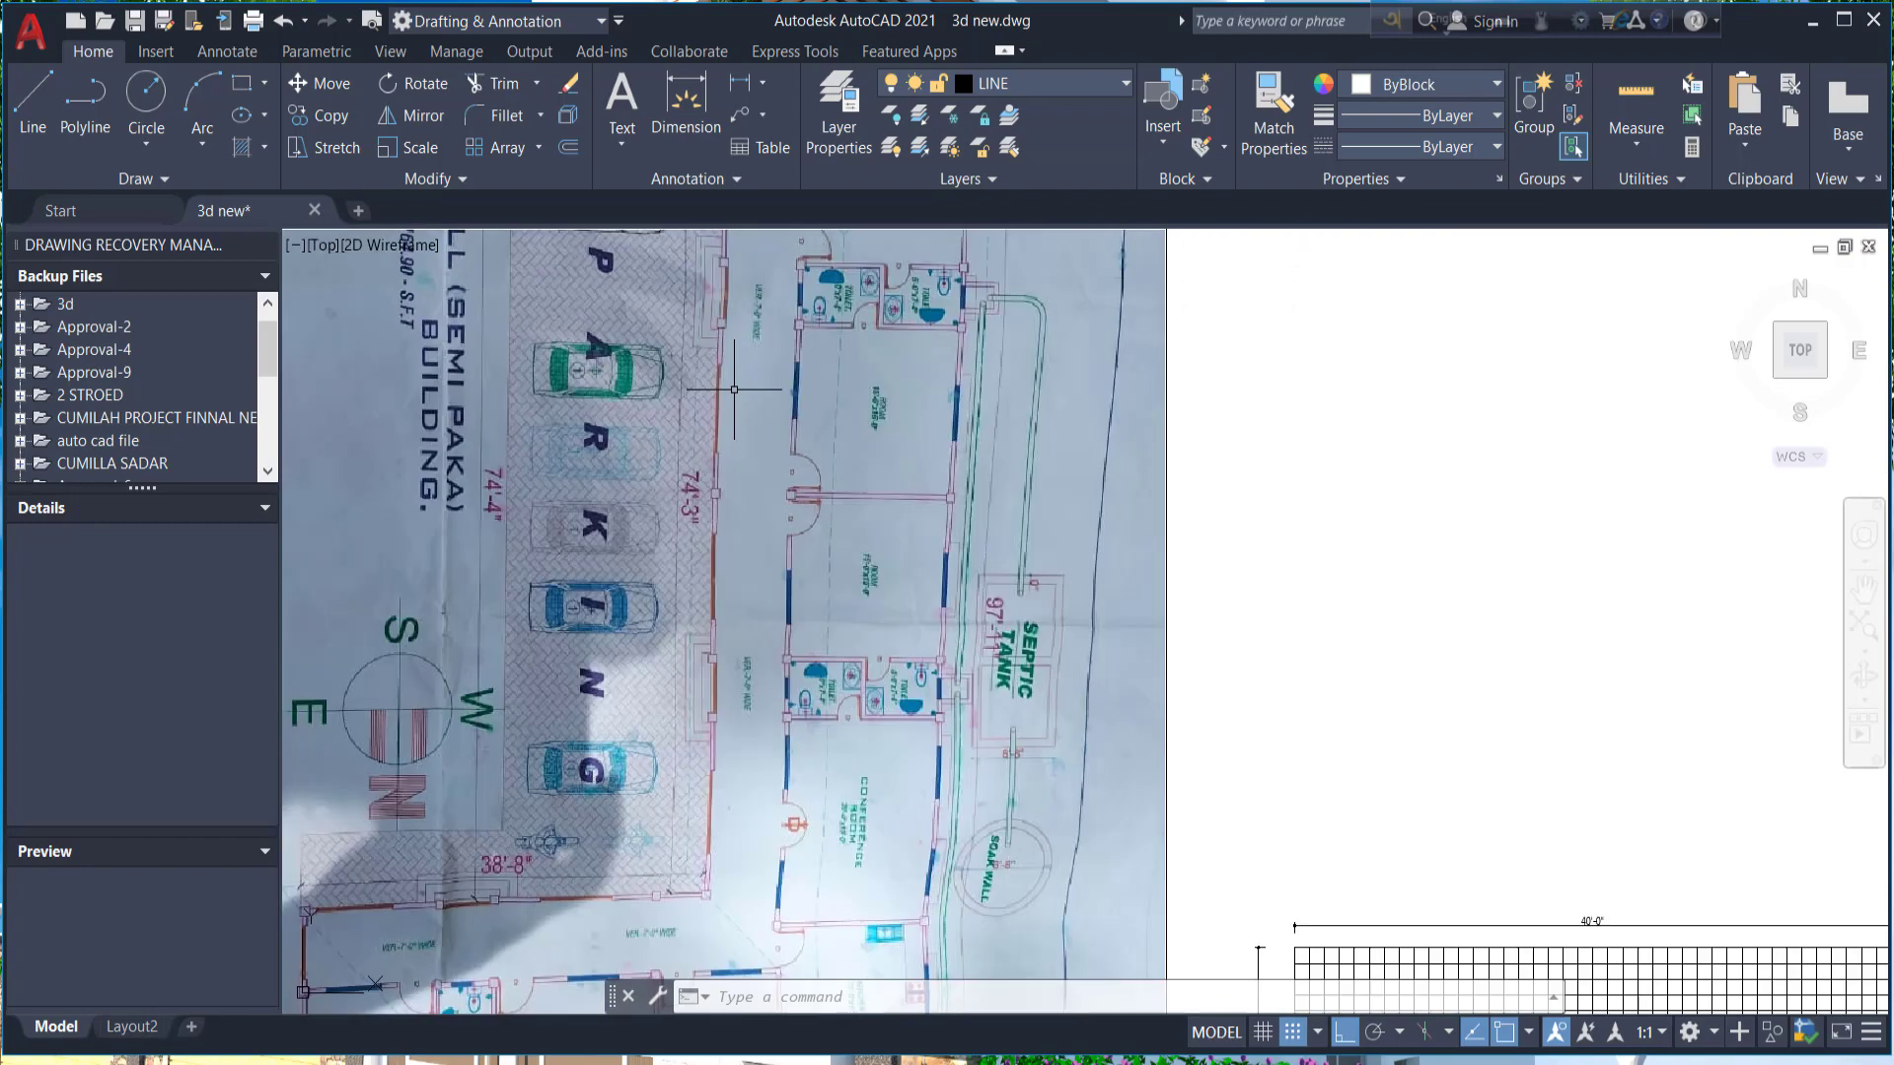
{"action": "scroll", "coordinate": [682, 558], "scroll_direction": "down", "scroll_amount": 2}
{"action": "scroll", "coordinate": [682, 559], "scroll_direction": "up", "scroll_amount": 2}
{"action": "scroll", "coordinate": [681, 558], "scroll_direction": "down", "scroll_amount": 2}
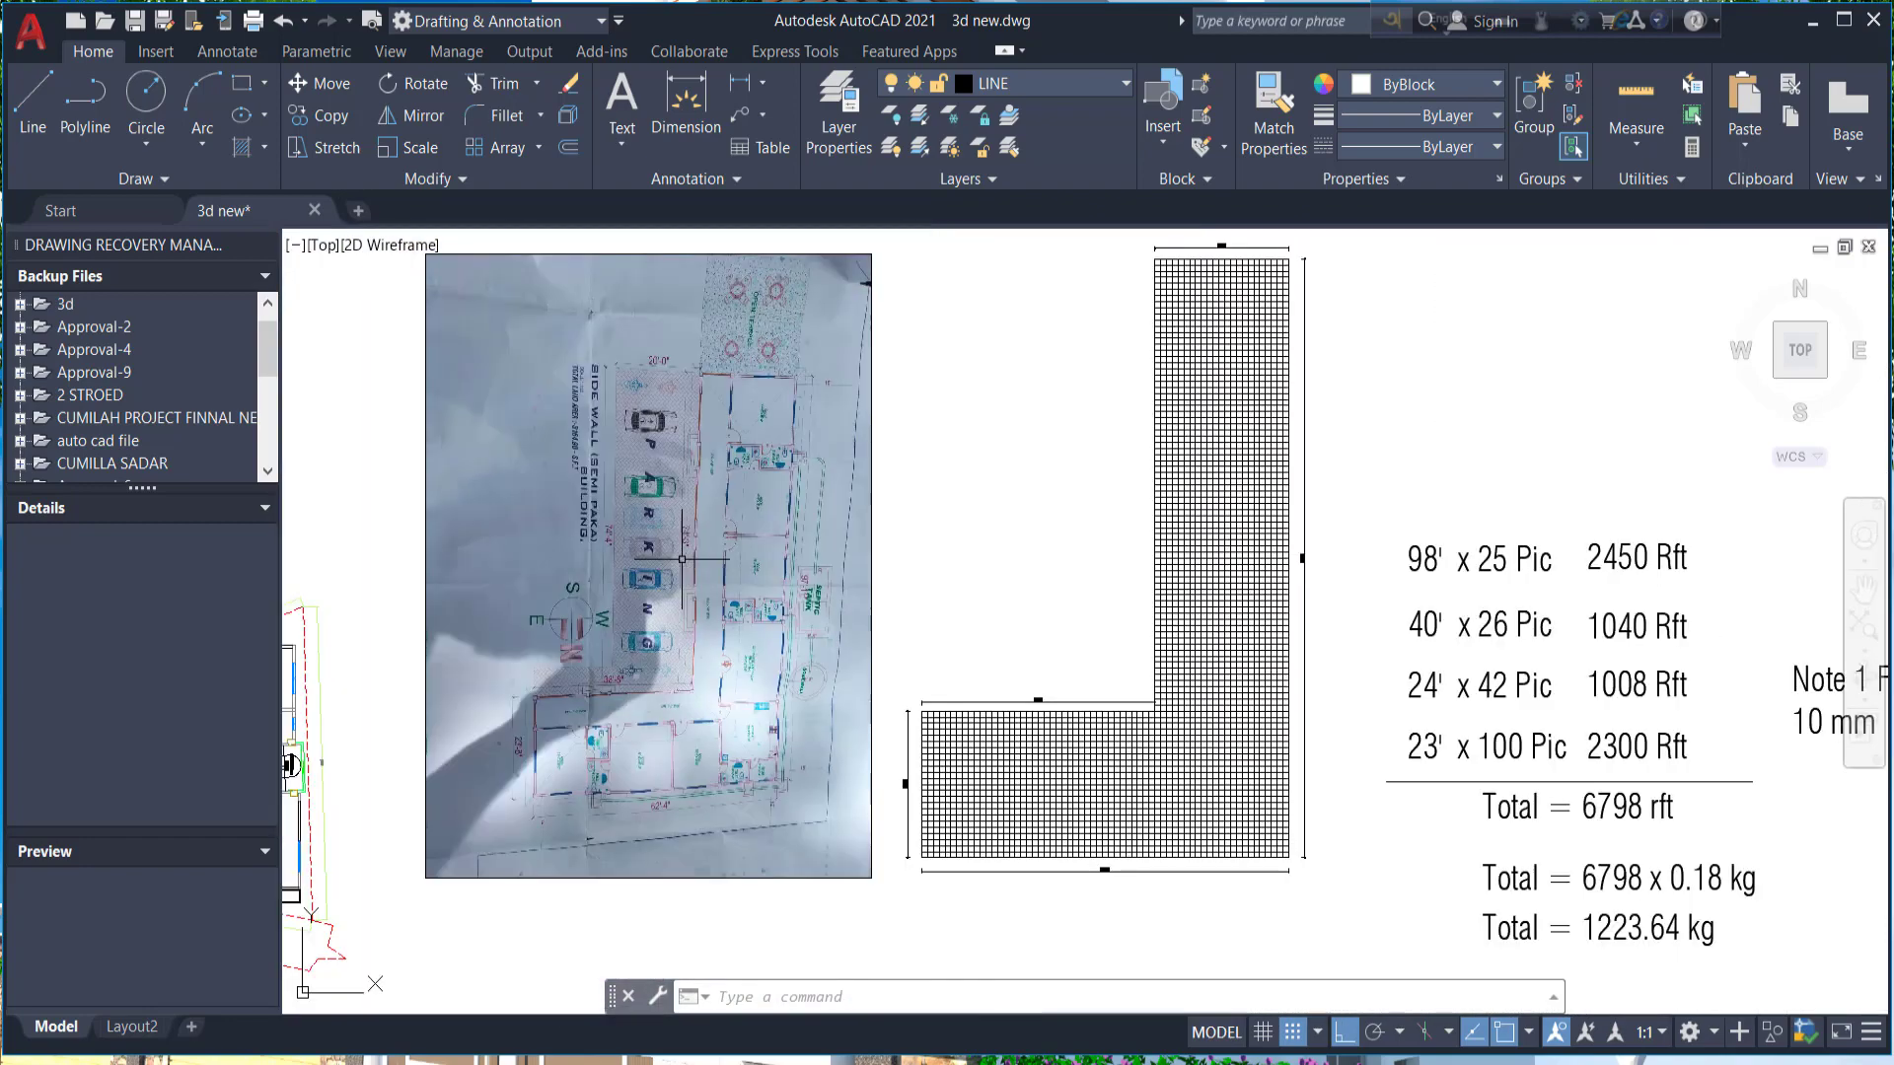
{"action": "scroll", "coordinate": [874, 772], "scroll_direction": "up", "scroll_amount": 2}
{"action": "scroll", "coordinate": [740, 671], "scroll_direction": "down", "scroll_amount": 1}
{"action": "scroll", "coordinate": [782, 695], "scroll_direction": "down", "scroll_amount": 1}
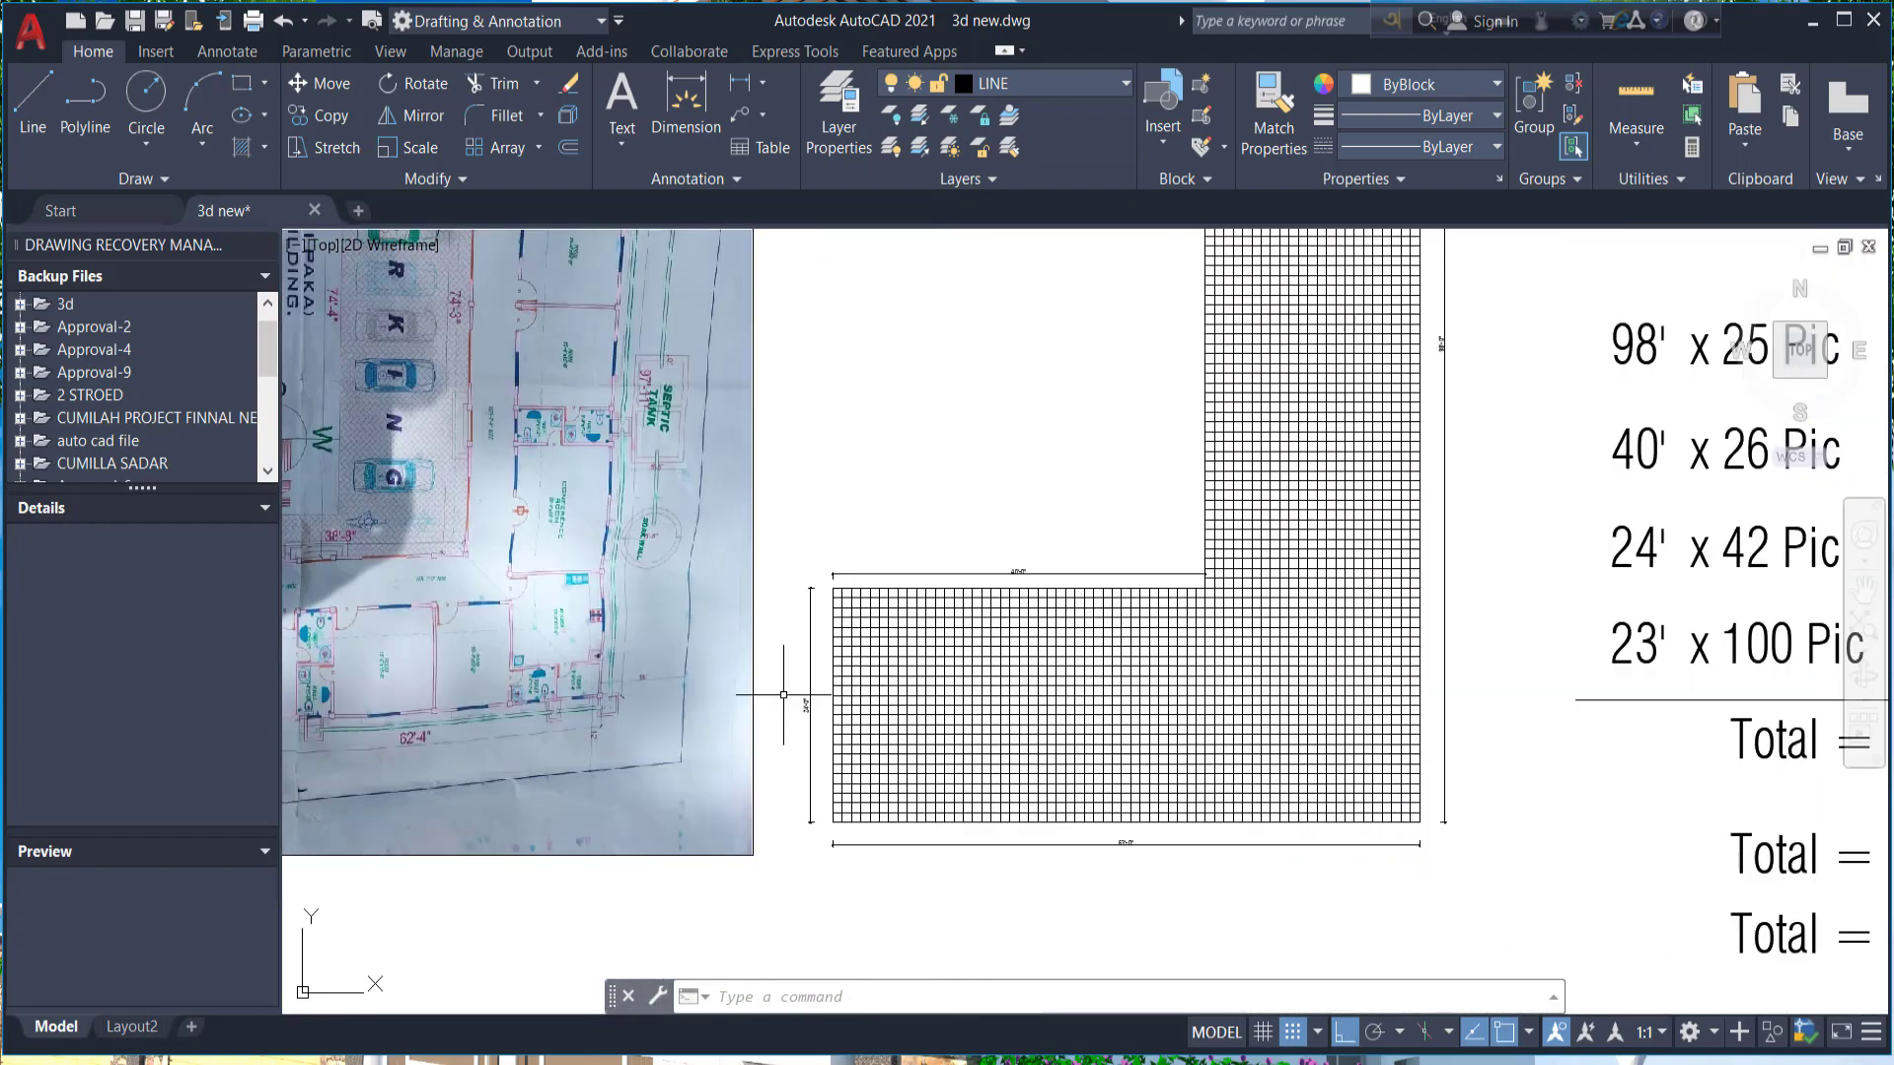
{"action": "scroll", "coordinate": [881, 548], "scroll_direction": "down", "scroll_amount": 2}
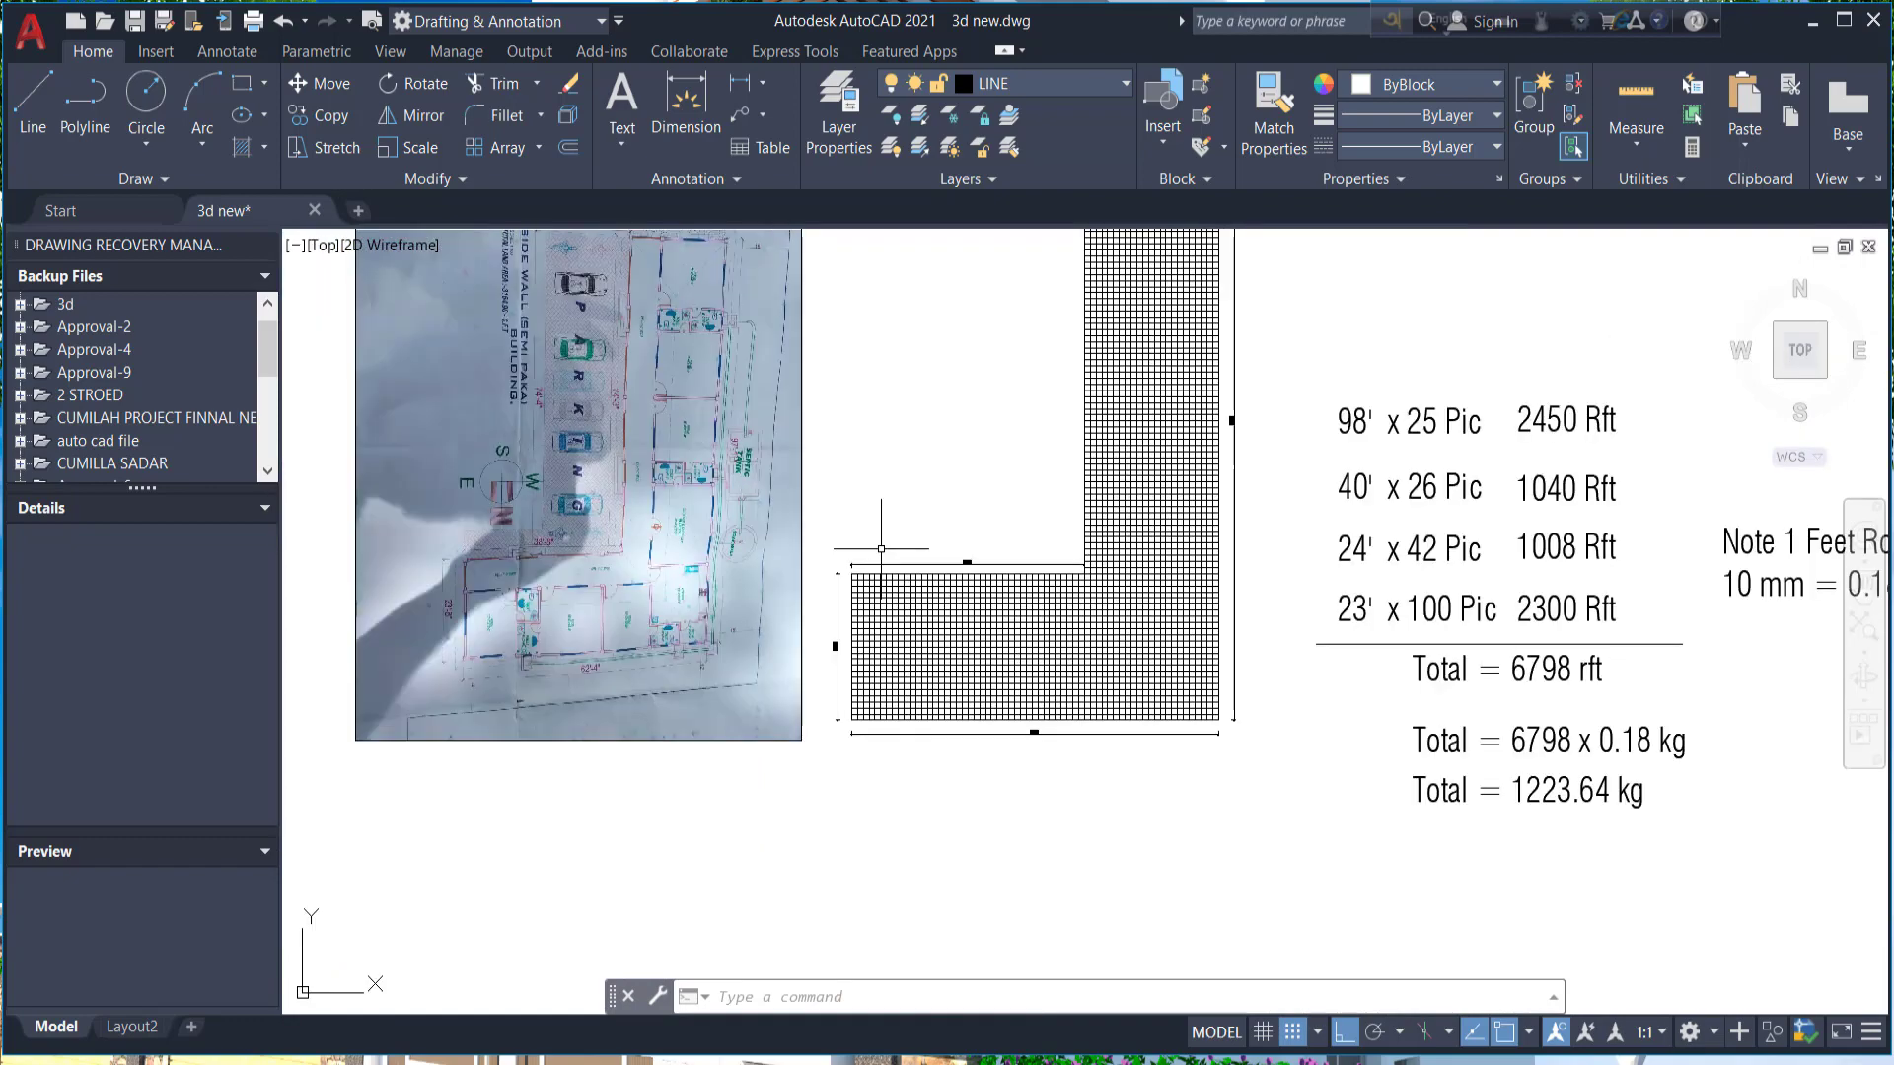
{"action": "scroll", "coordinate": [595, 405], "scroll_direction": "up", "scroll_amount": 2}
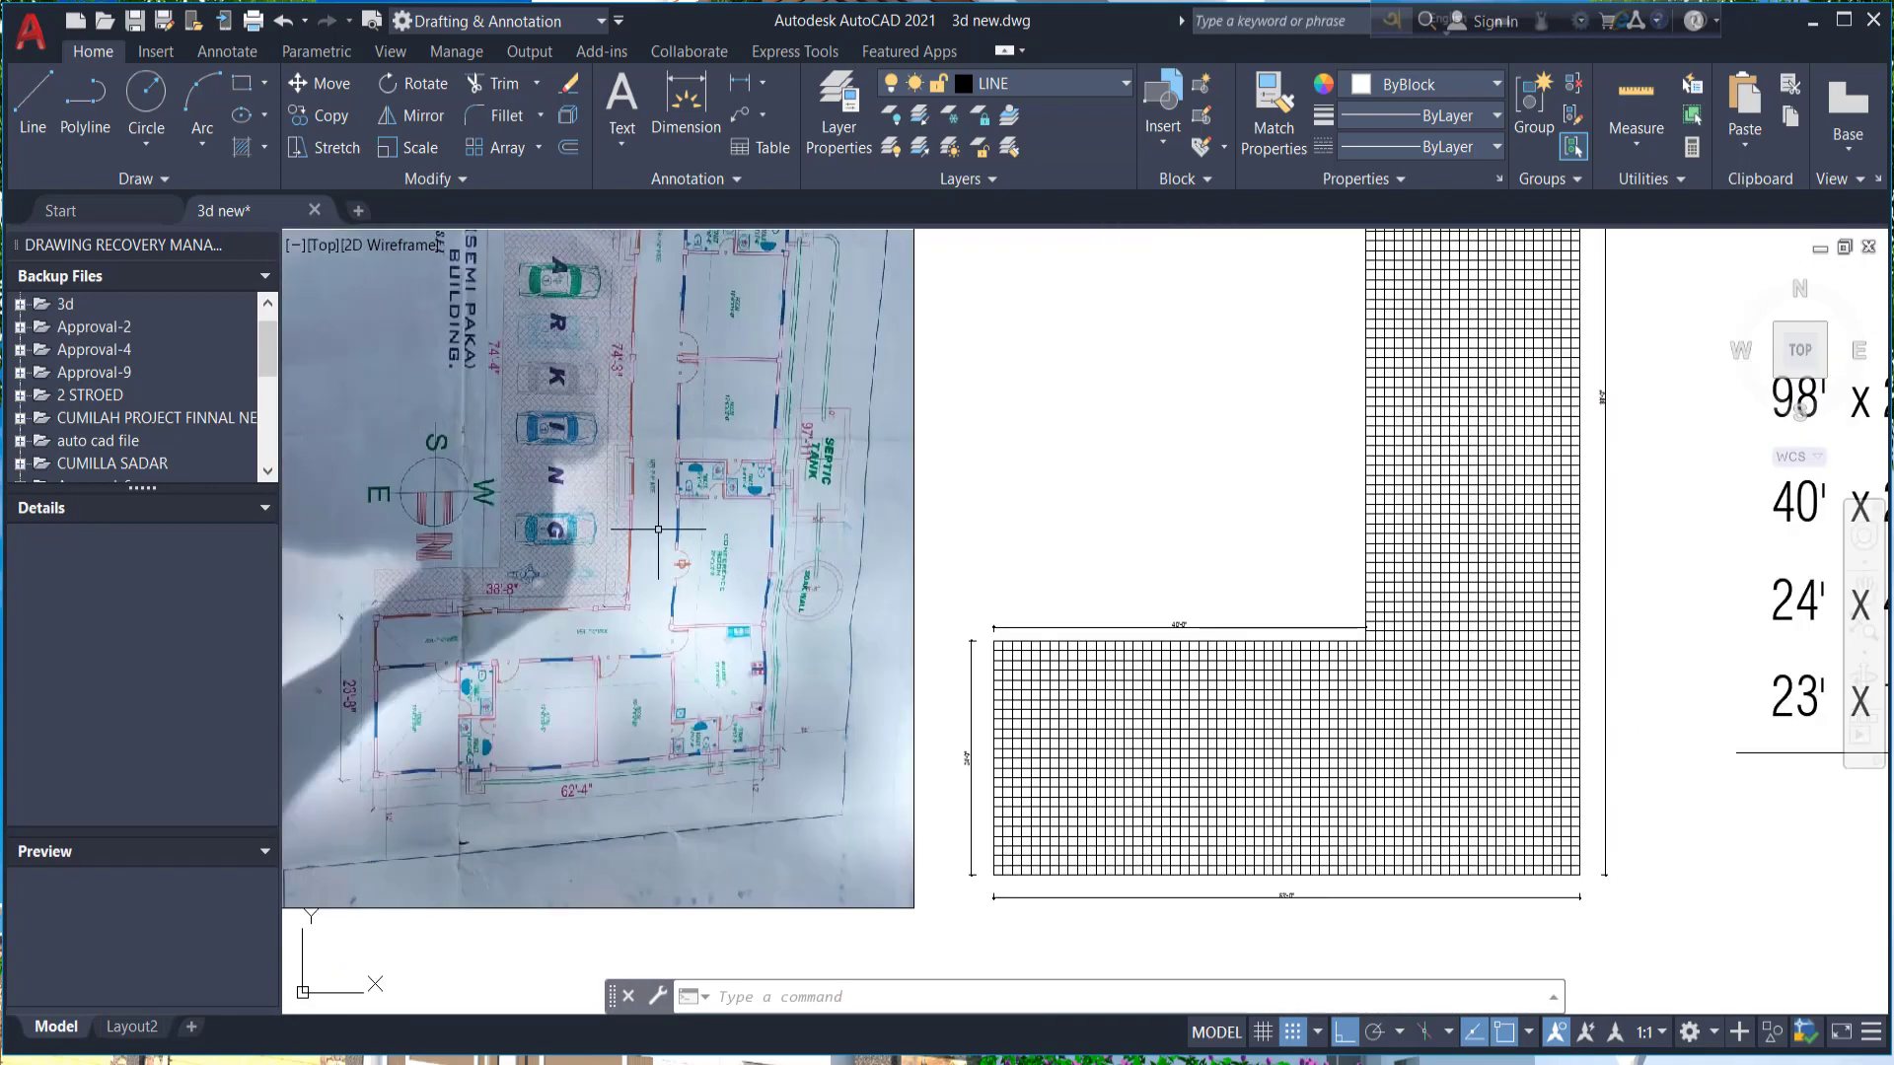
{"action": "scroll", "coordinate": [690, 572], "scroll_direction": "down", "scroll_amount": 1}
{"action": "scroll", "coordinate": [663, 435], "scroll_direction": "up", "scroll_amount": 3}
{"action": "scroll", "coordinate": [663, 435], "scroll_direction": "down", "scroll_amount": 1}
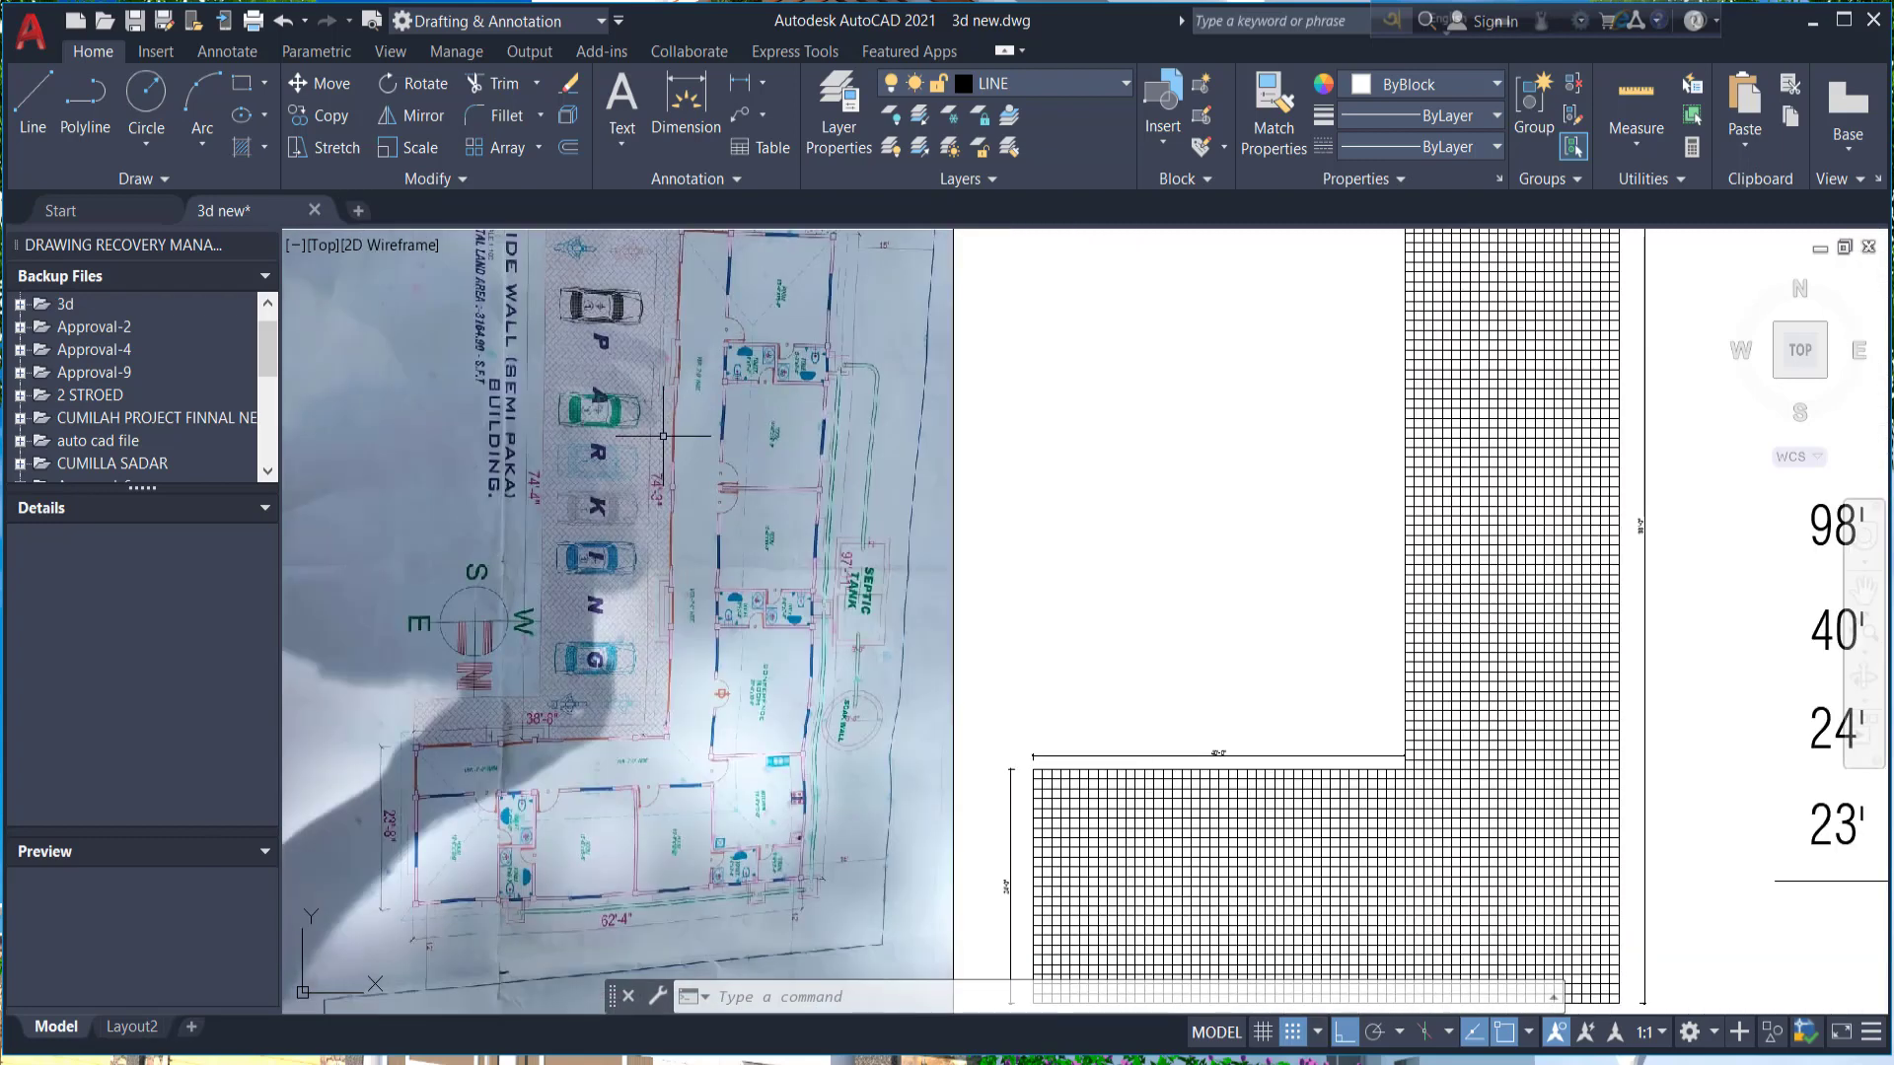